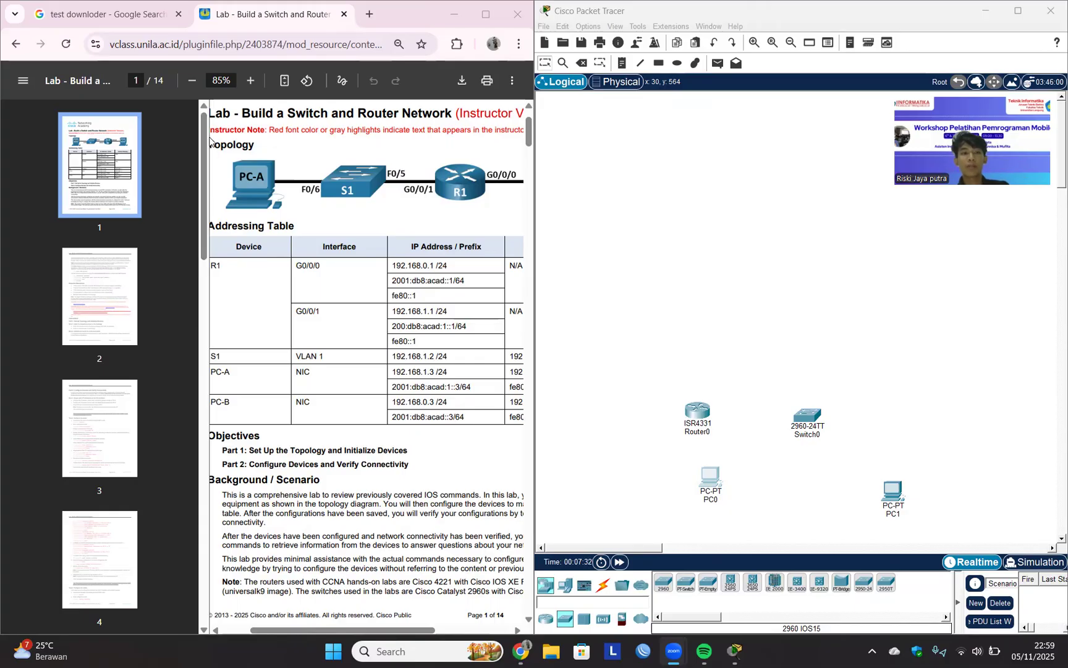
Examine the topology diagram and addressing table on the first page of the lab document.
scroll(210, 141, "up", 3)
scroll(235, 167, "left", 1)
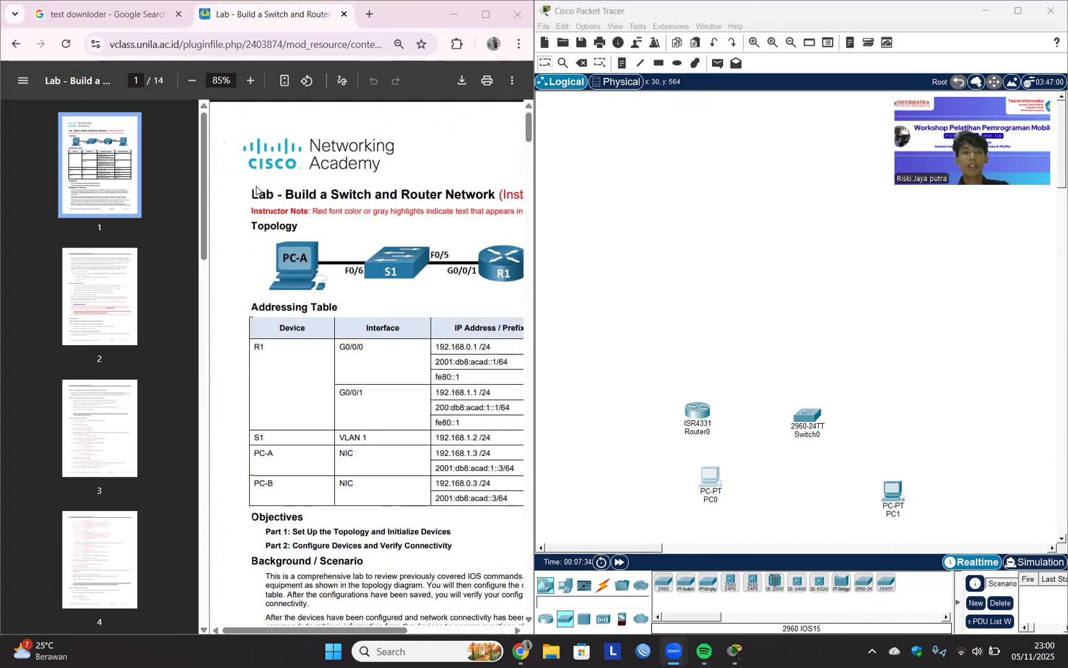
scroll(257, 190, "left", 1)
scroll(256, 190, "down", 3)
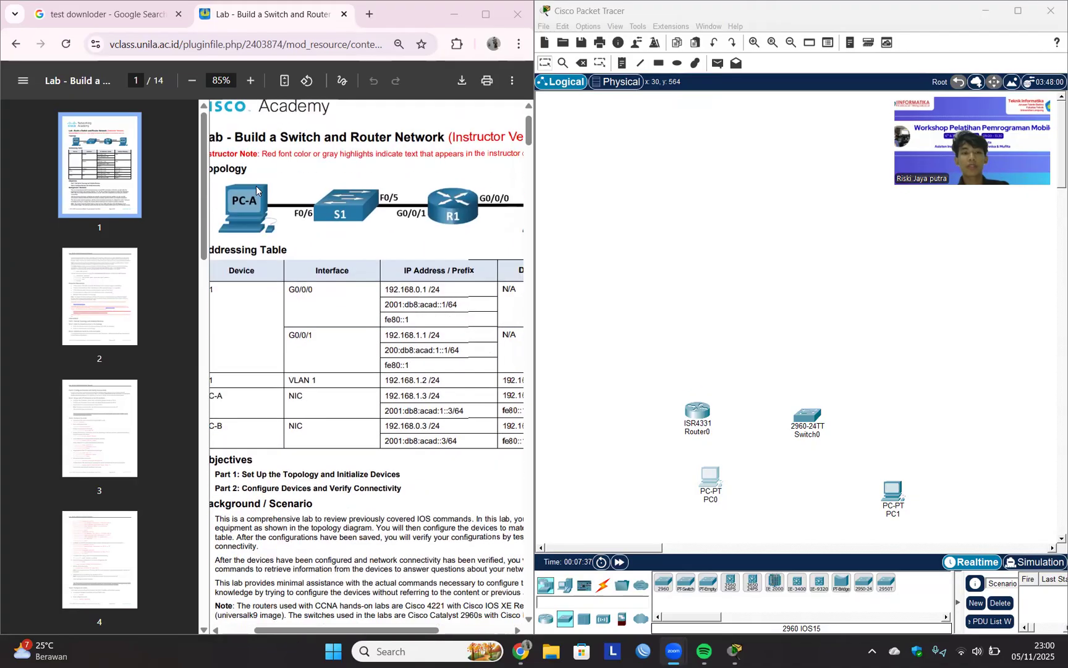
scroll(257, 189, "up", 3)
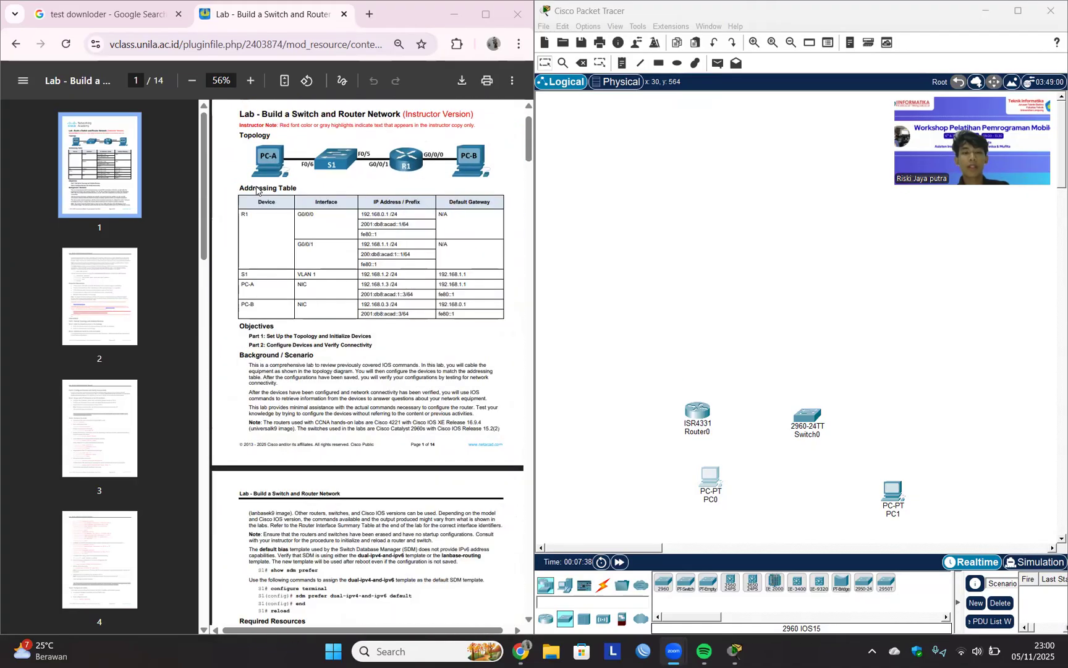
scroll(257, 190, "down", 2)
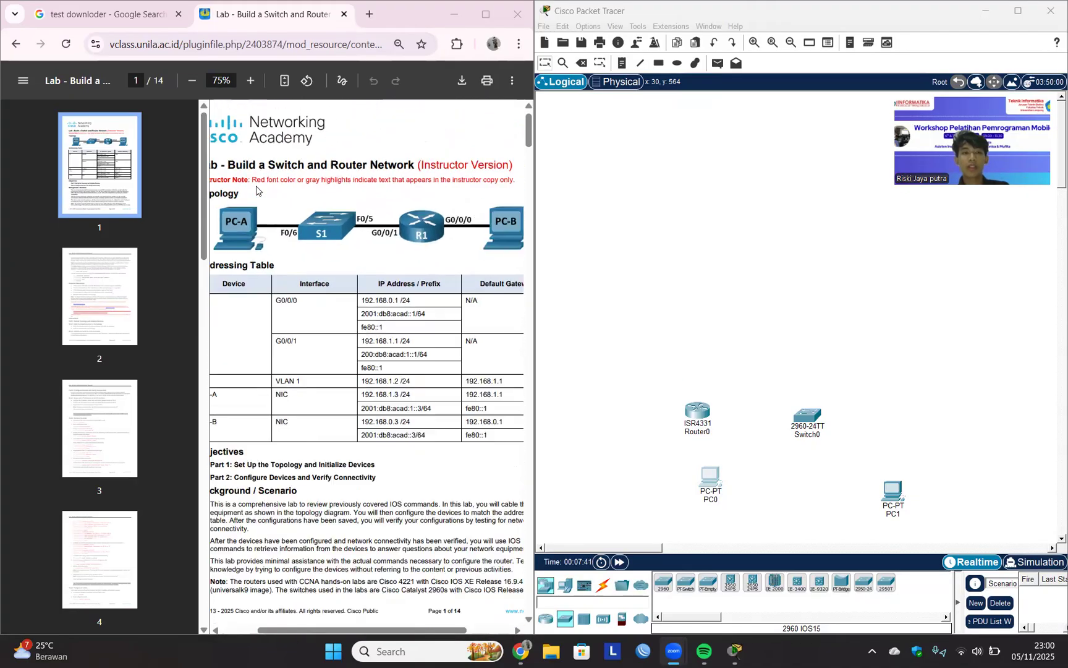
scroll(299, 184, "down", 2)
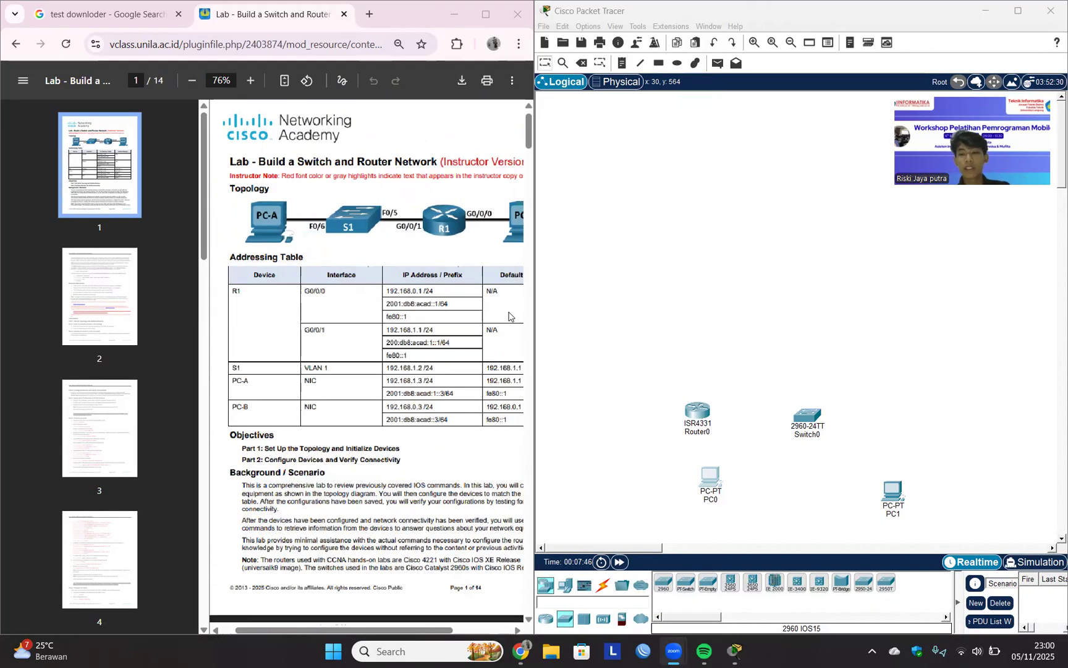
scroll(286, 220, "up", 2)
Arrange the router and switch side by side in an upper row, with PC0 below the router and PC1 below the switch.
left_click_drag(700, 413, 683, 278)
left_click_drag(707, 470, 636, 398)
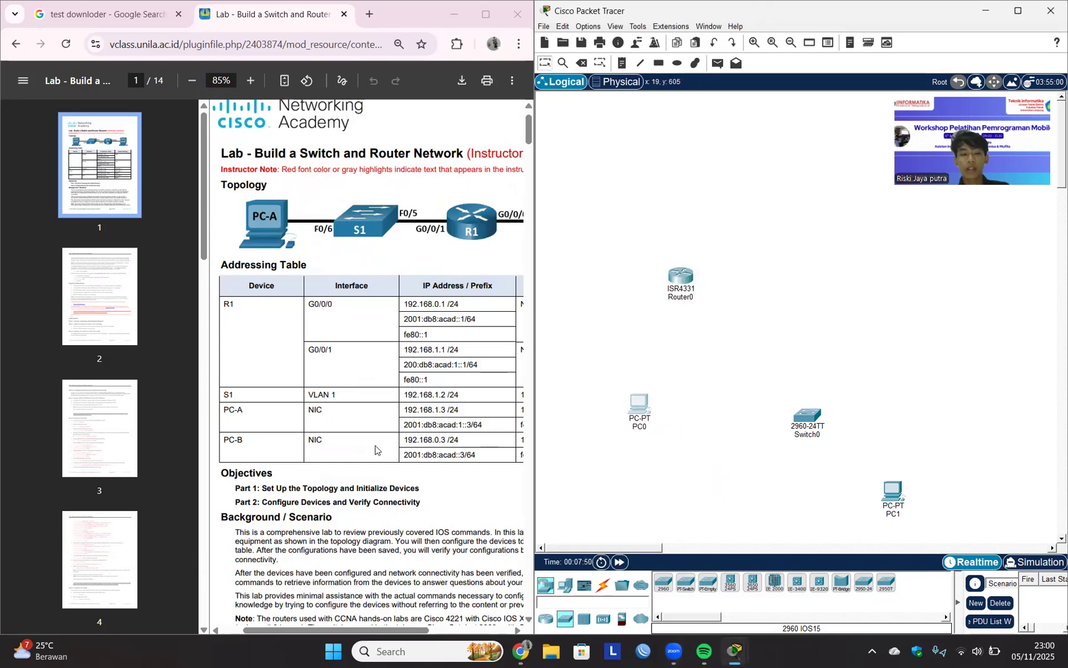
scroll(375, 449, "down", 5)
scroll(267, 436, "up", 2)
scroll(265, 426, "down", 4)
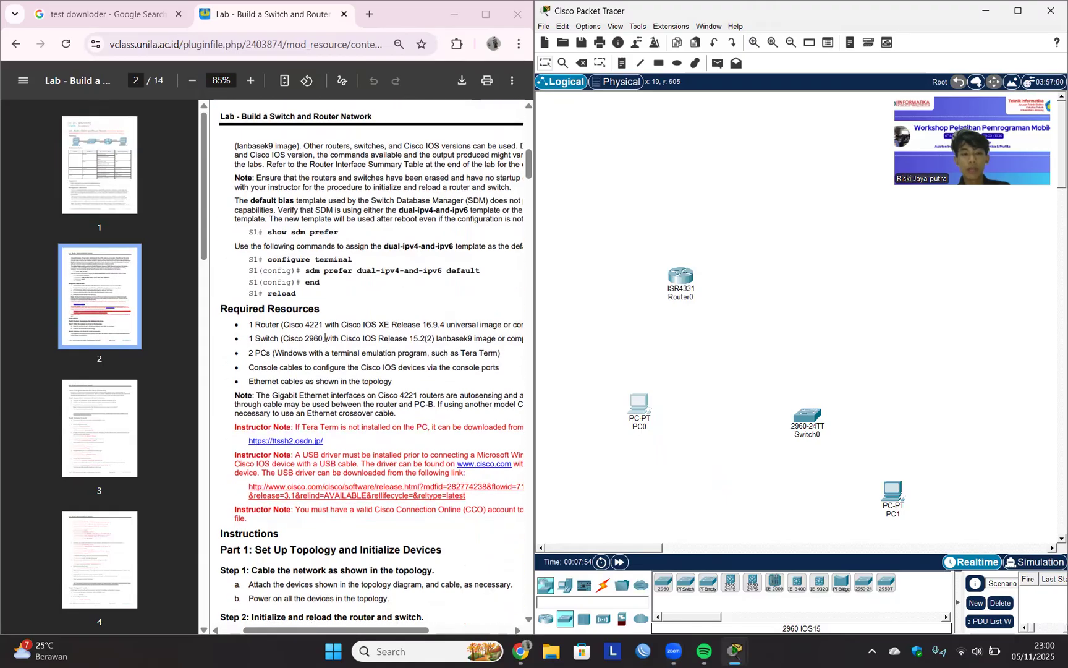
left_click_drag(810, 415, 793, 278)
left_click_drag(901, 517, 802, 422)
left_click_drag(644, 396, 712, 402)
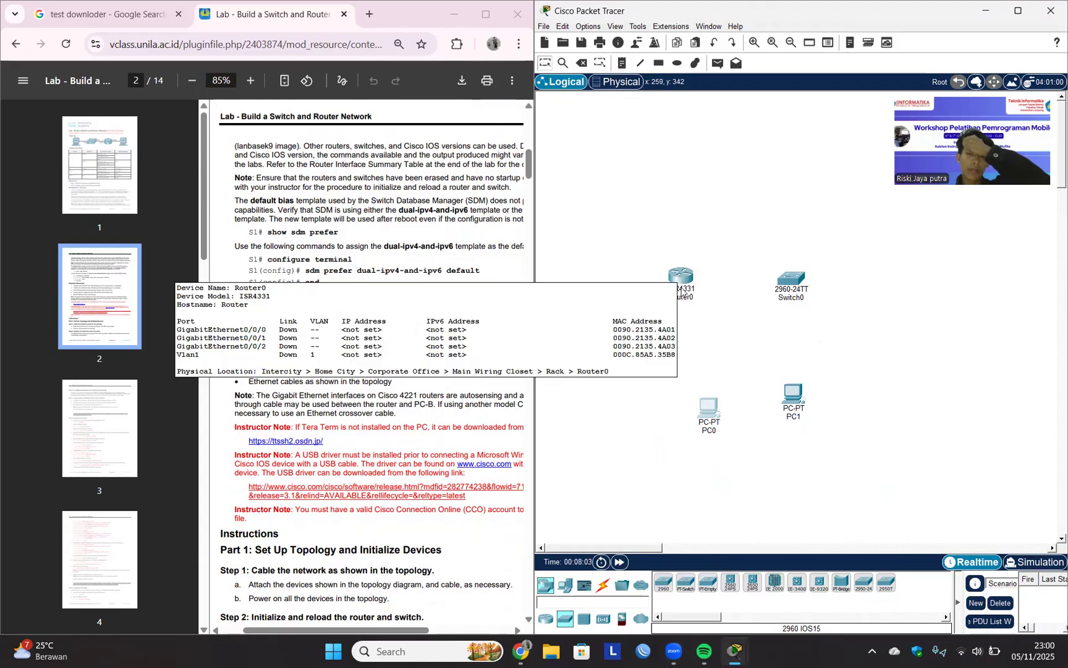
Rename the ISR4331 router as R1.
left_click(686, 296)
key("ctrl+a")
key("BackSpace")
type("R1")
key("Return")
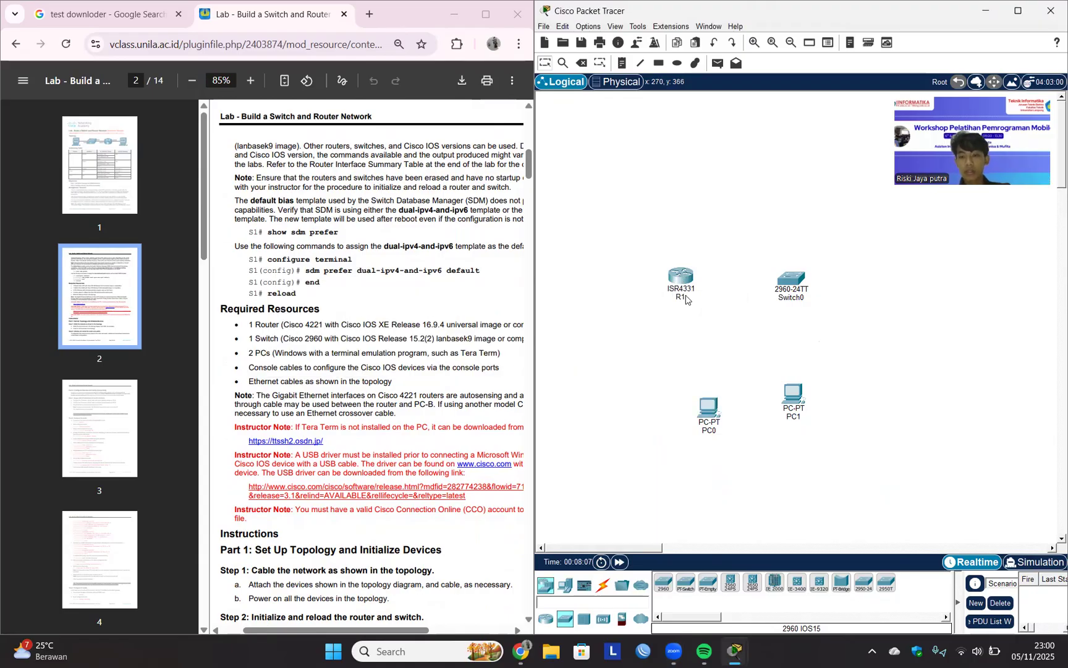
Rename the 2960-24TT switch as S1.
left_click(798, 298)
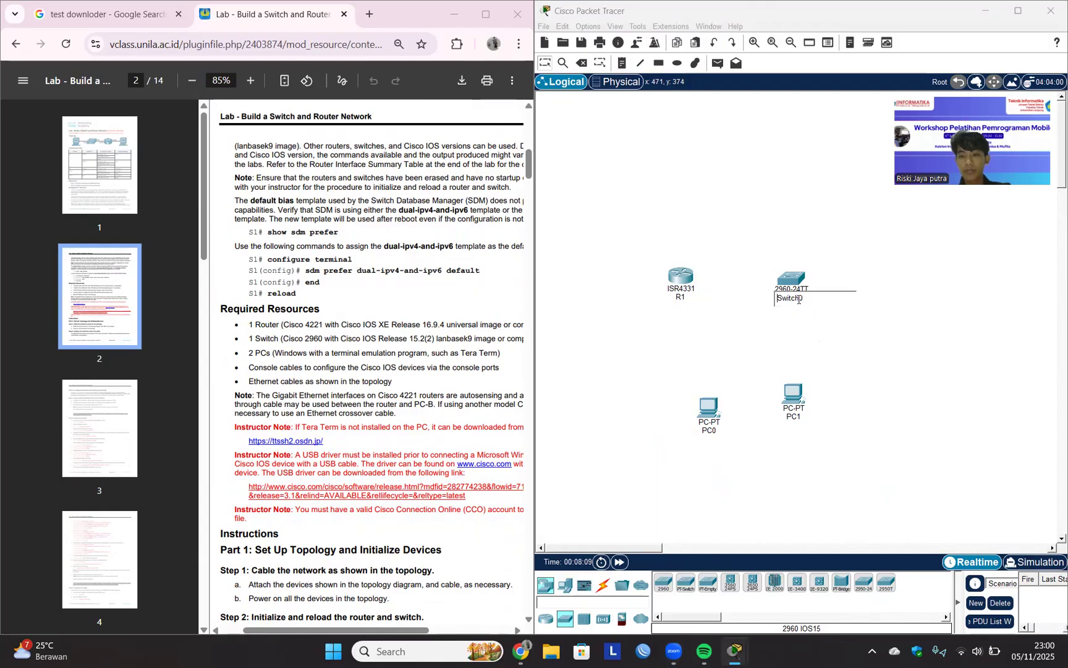
key("ctrl+a")
key("BackSpace")
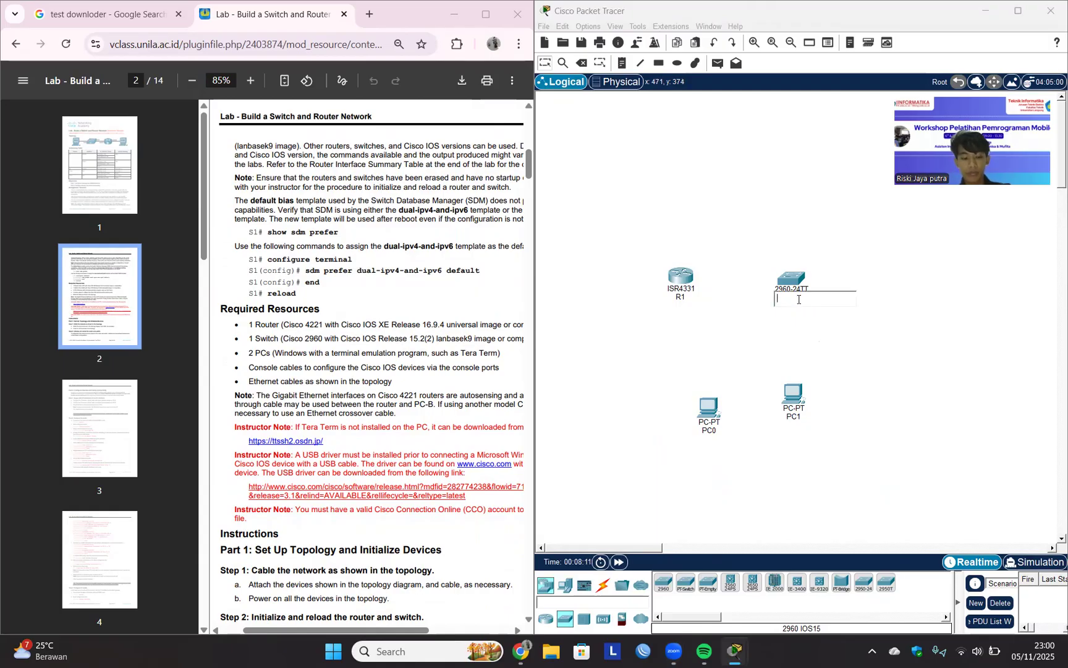
type("S1")
key("Return")
Rename PC0 as PC-A and PC1 as PC-B, and move both PCs closer beneath the router and switch.
left_click(706, 429)
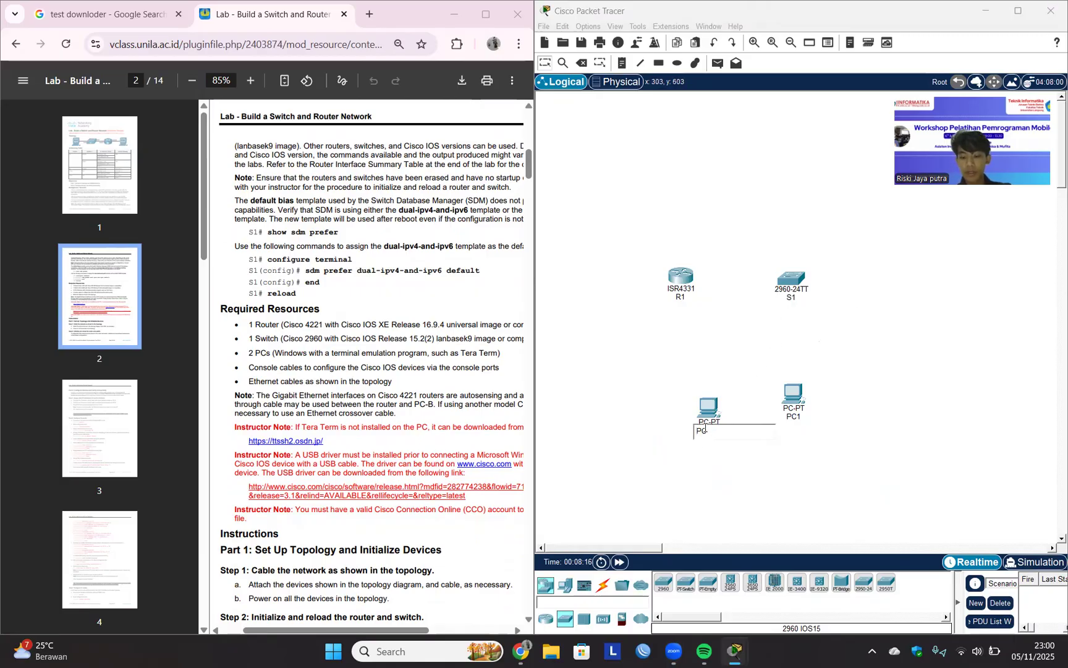
key("Return")
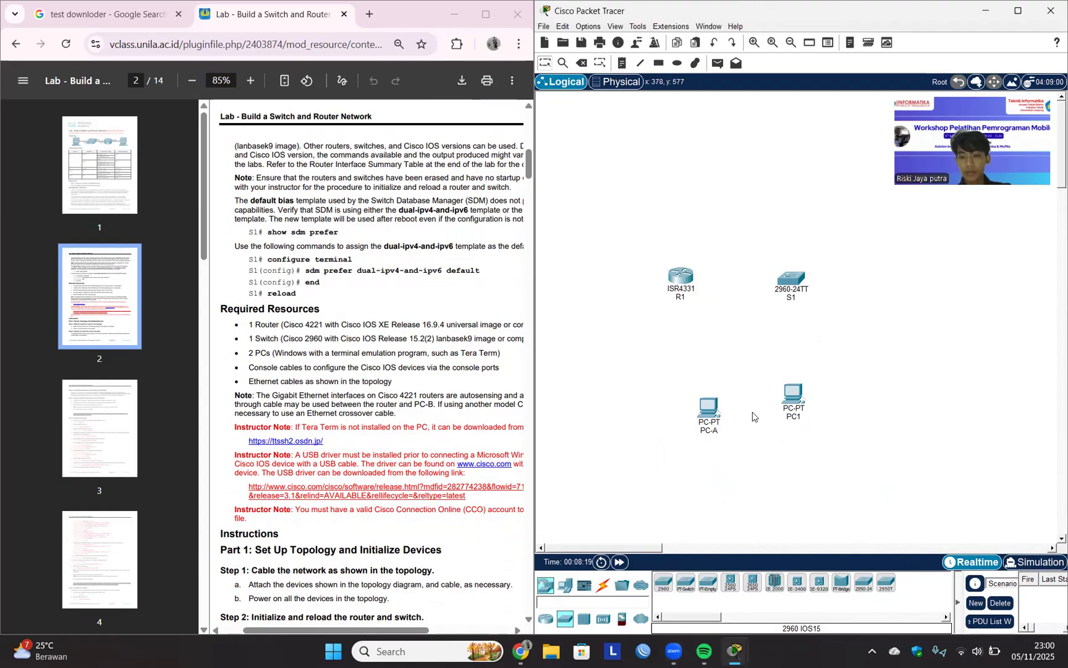
left_click(794, 416)
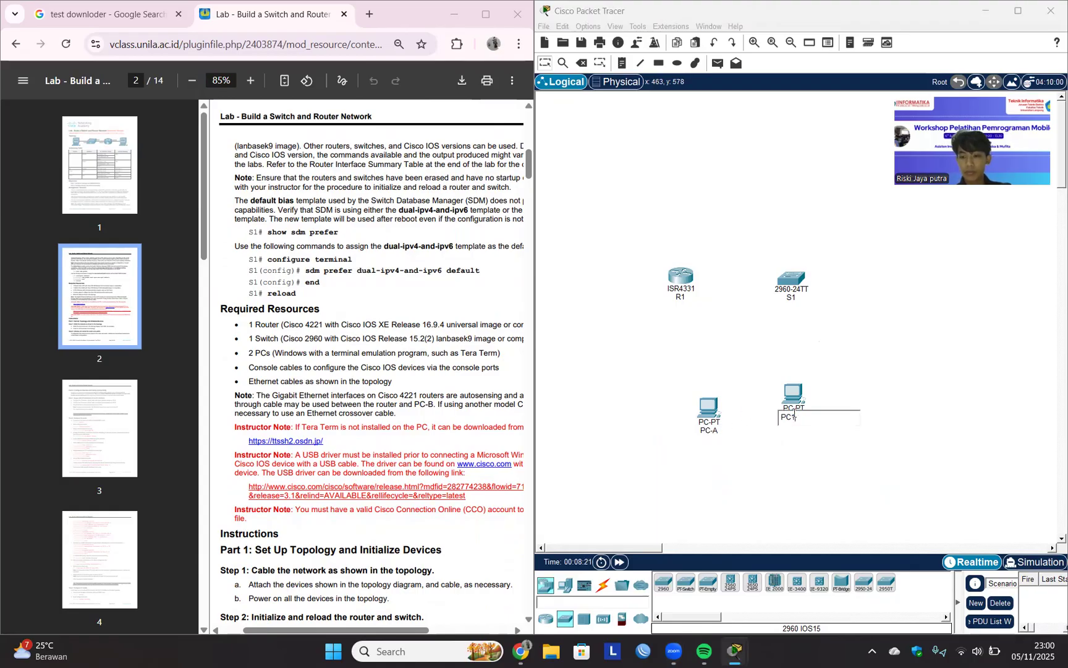
type("-")
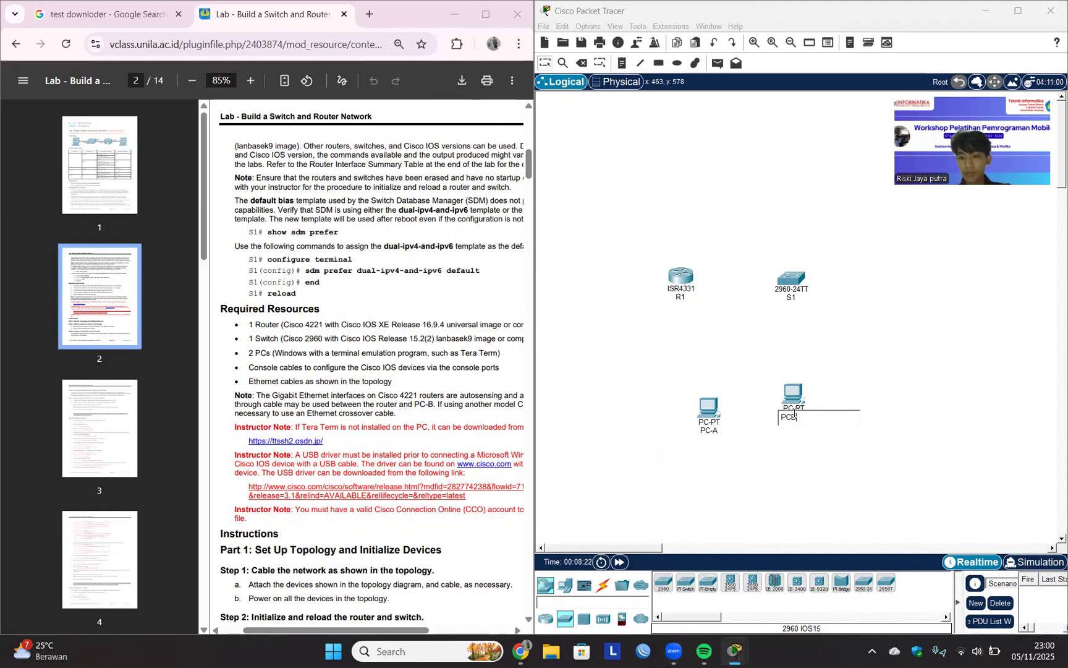
type("B")
key("Return")
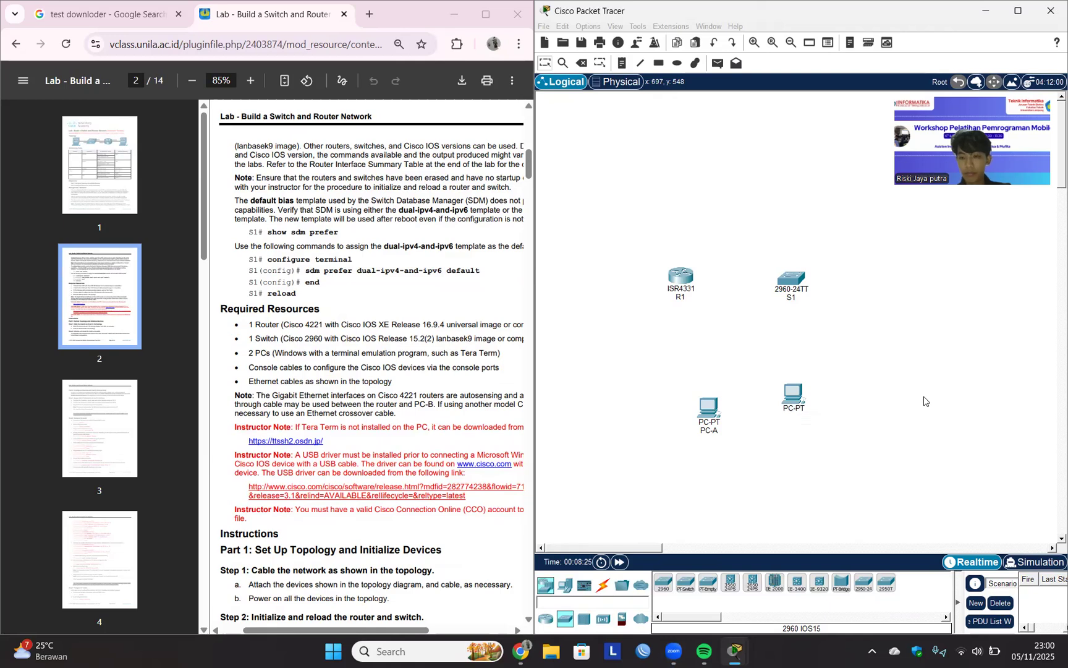
left_click_drag(702, 416, 674, 396)
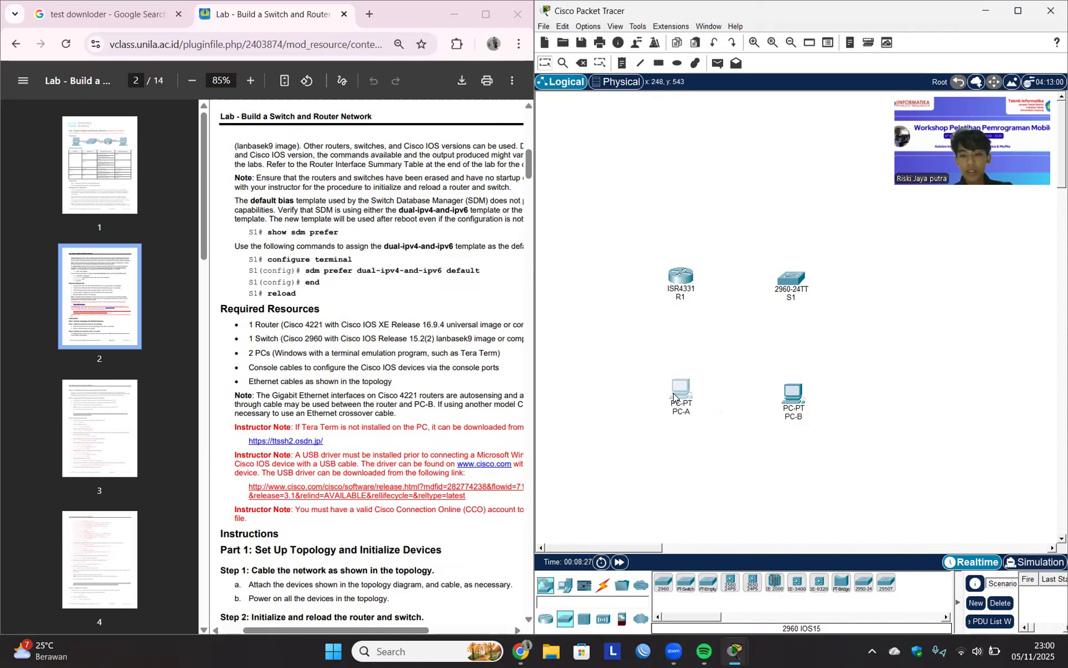
left_click_drag(797, 399, 798, 374)
Connect PC-A's FastEthernet0 port to FastEthernet0/6 on S1 with a copper straight-through cable.
scroll(441, 343, "down", 4)
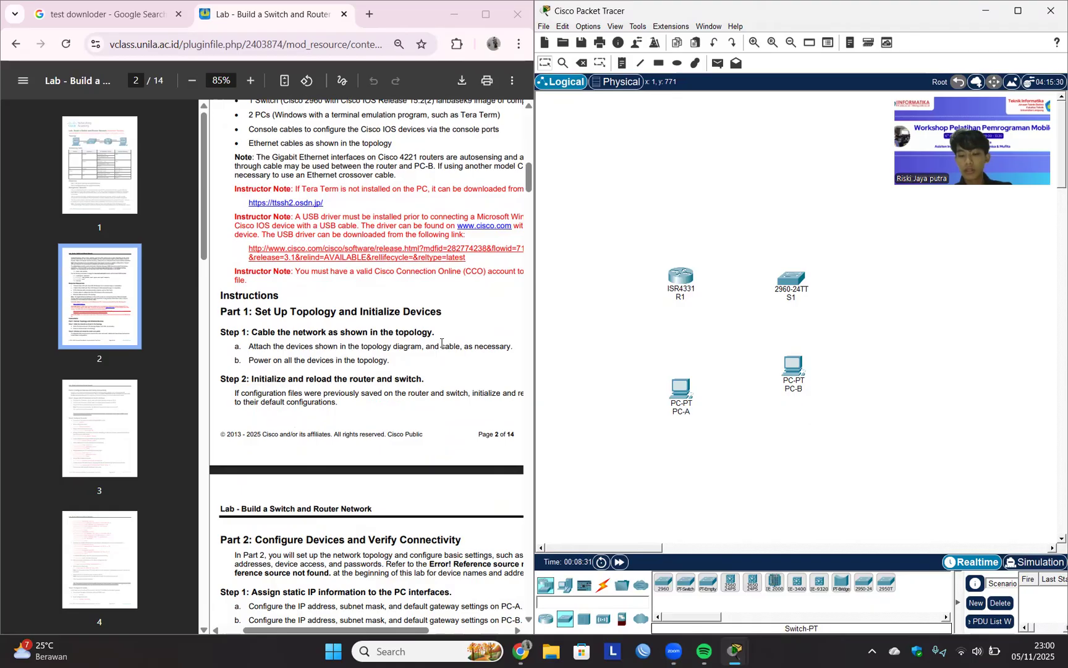
left_click(604, 586)
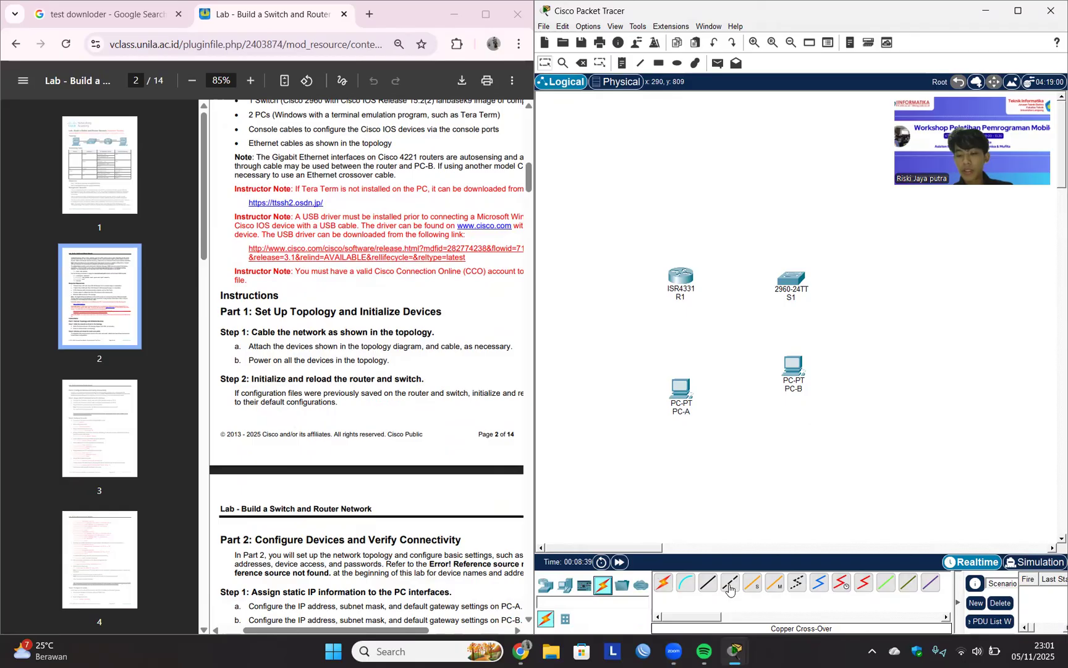
left_click(707, 584)
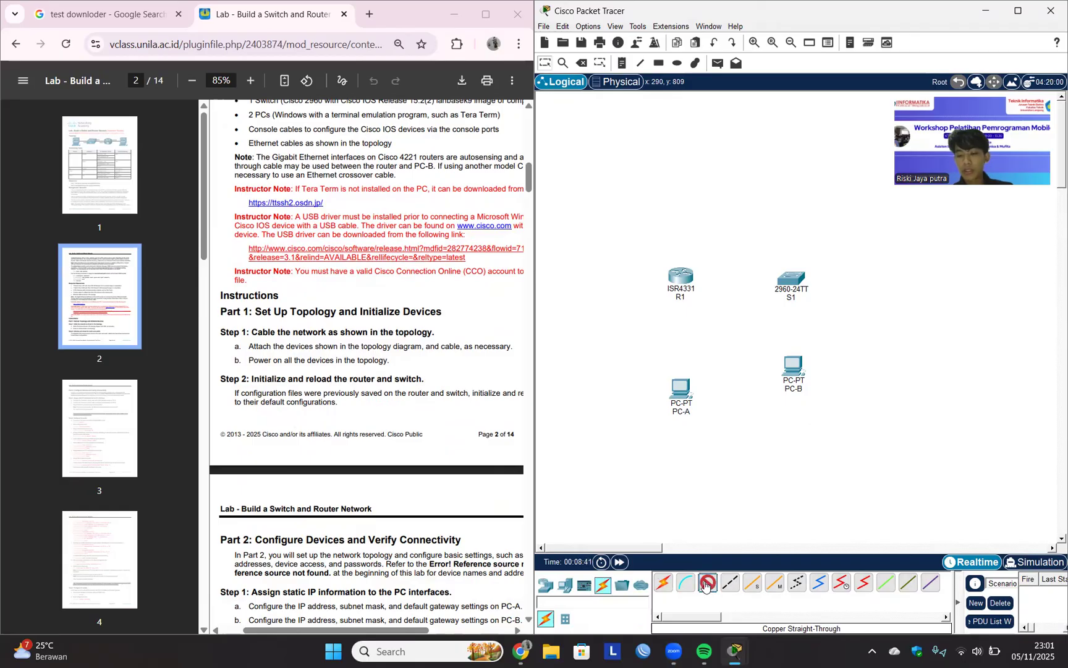
left_click(681, 388)
scroll(468, 340, "up", 7)
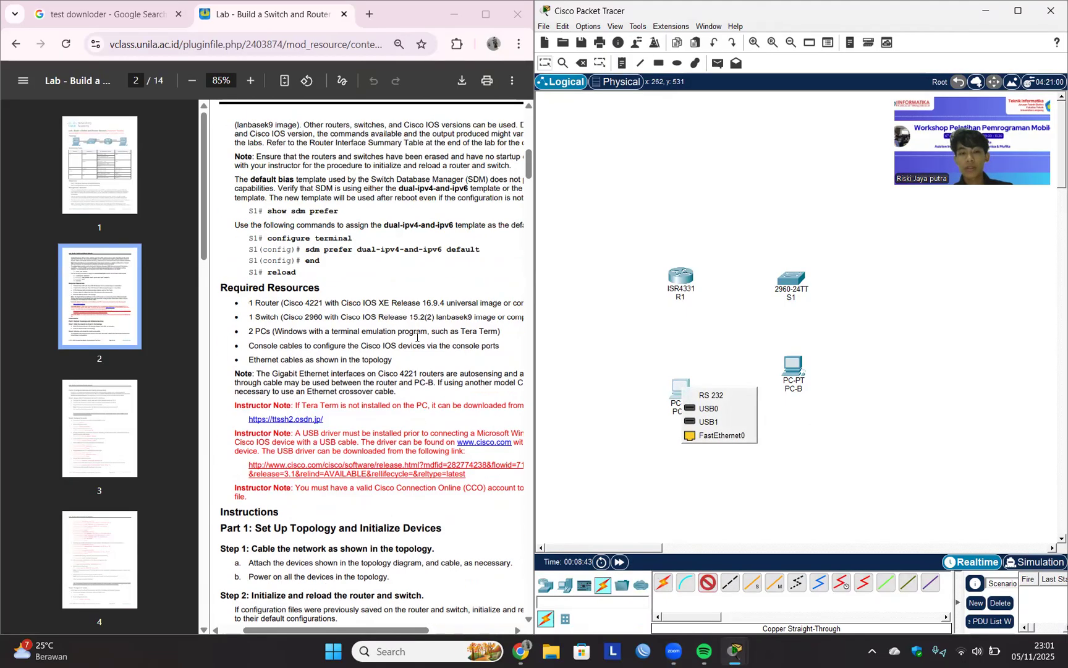
scroll(418, 337, "up", 8)
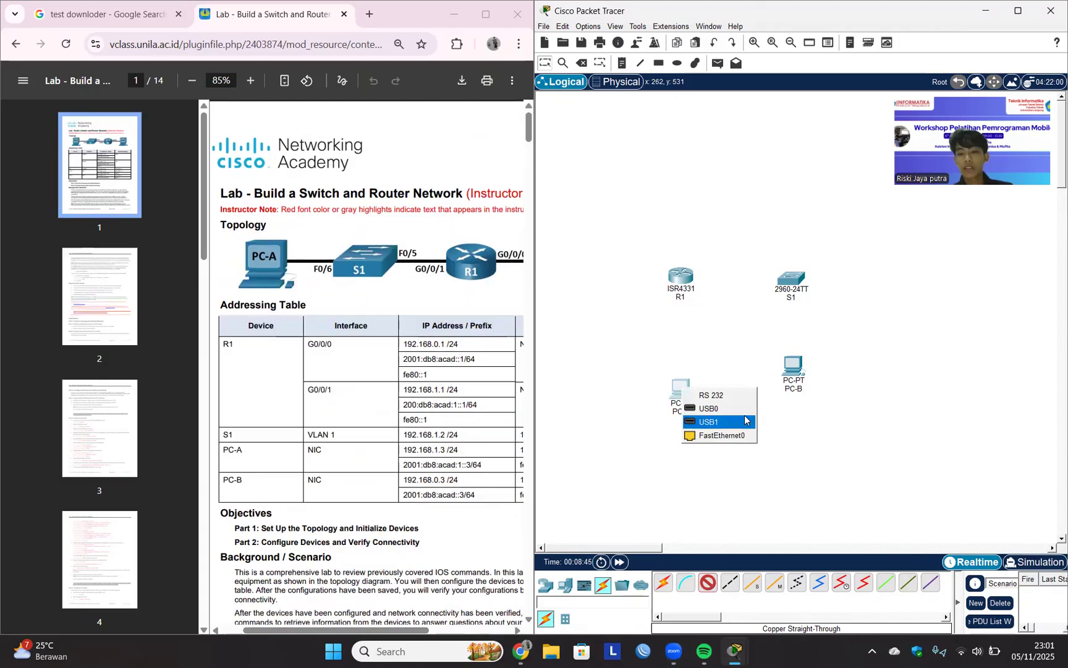
left_click(728, 434)
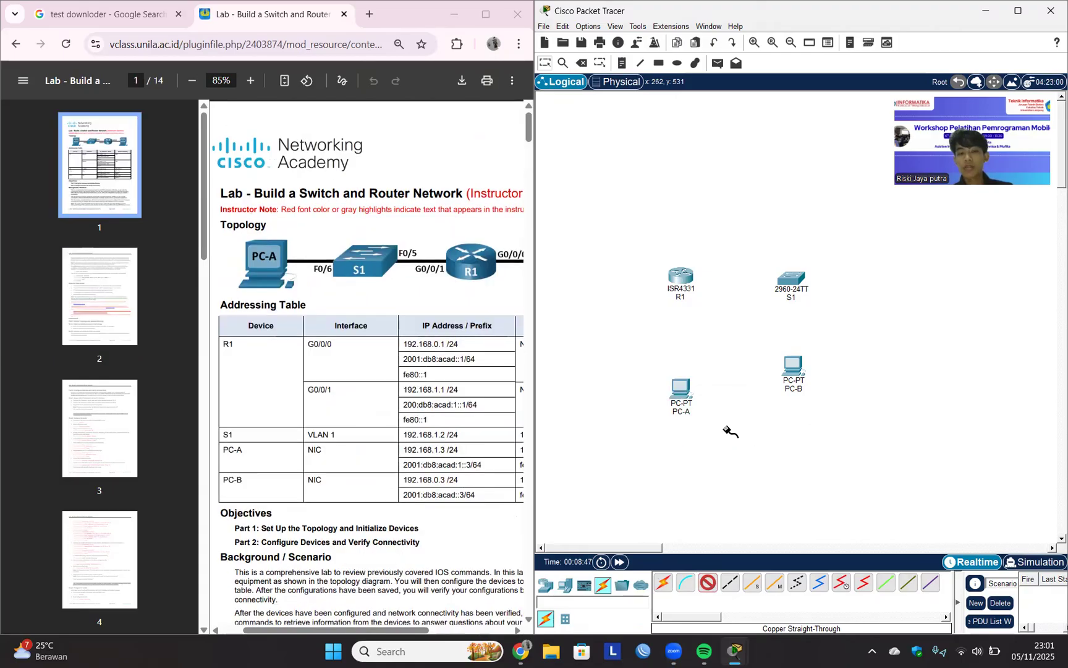
left_click(682, 281)
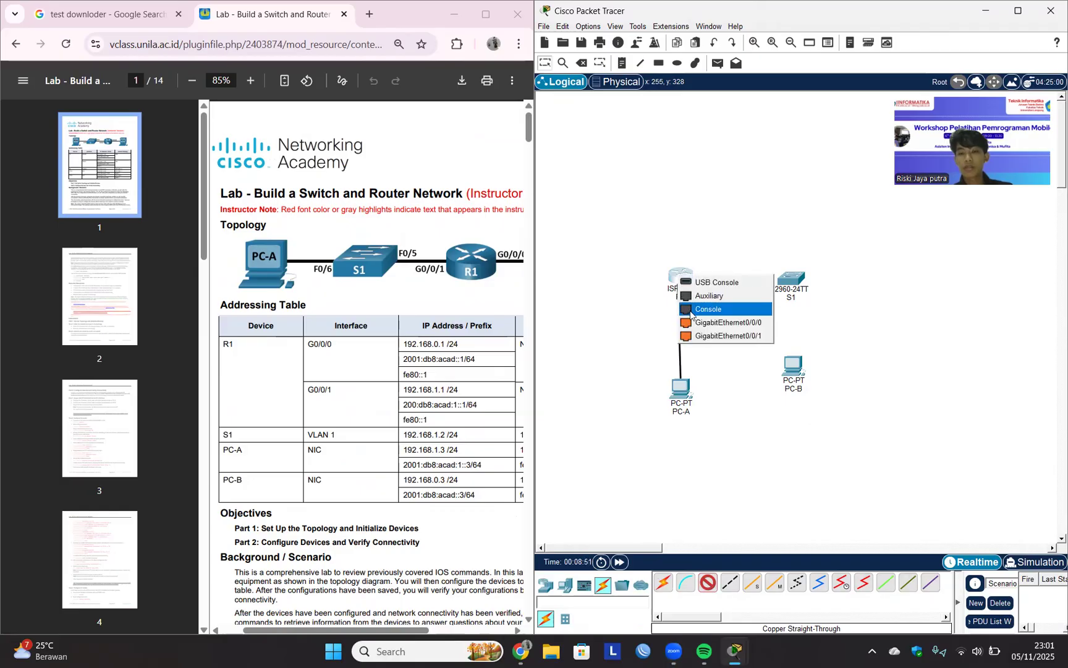
left_click(710, 396)
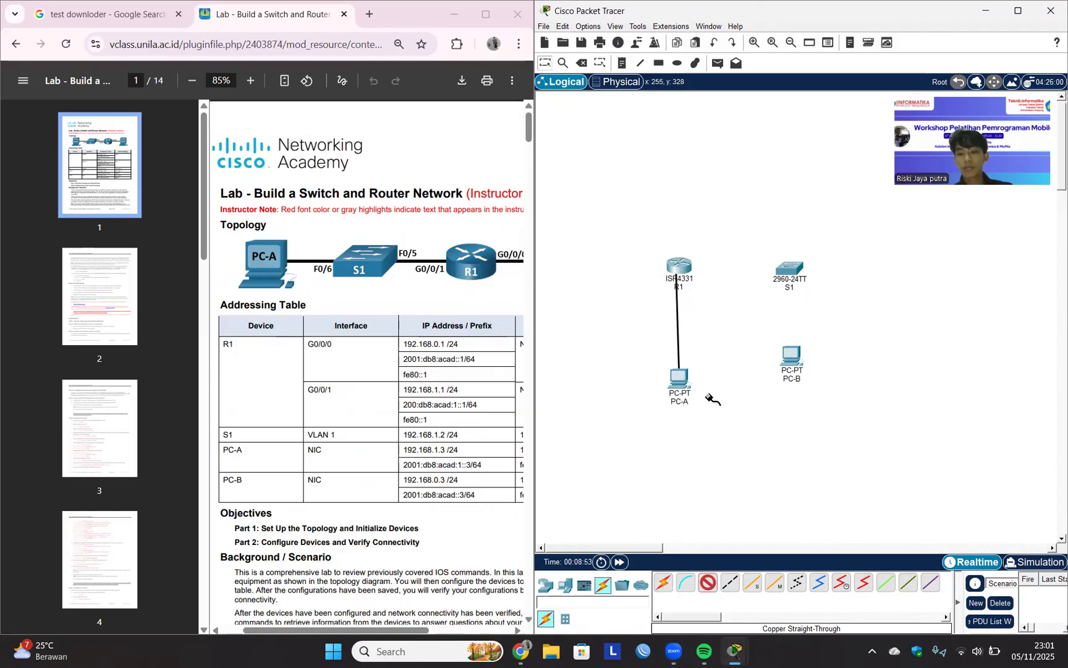
left_click(789, 266)
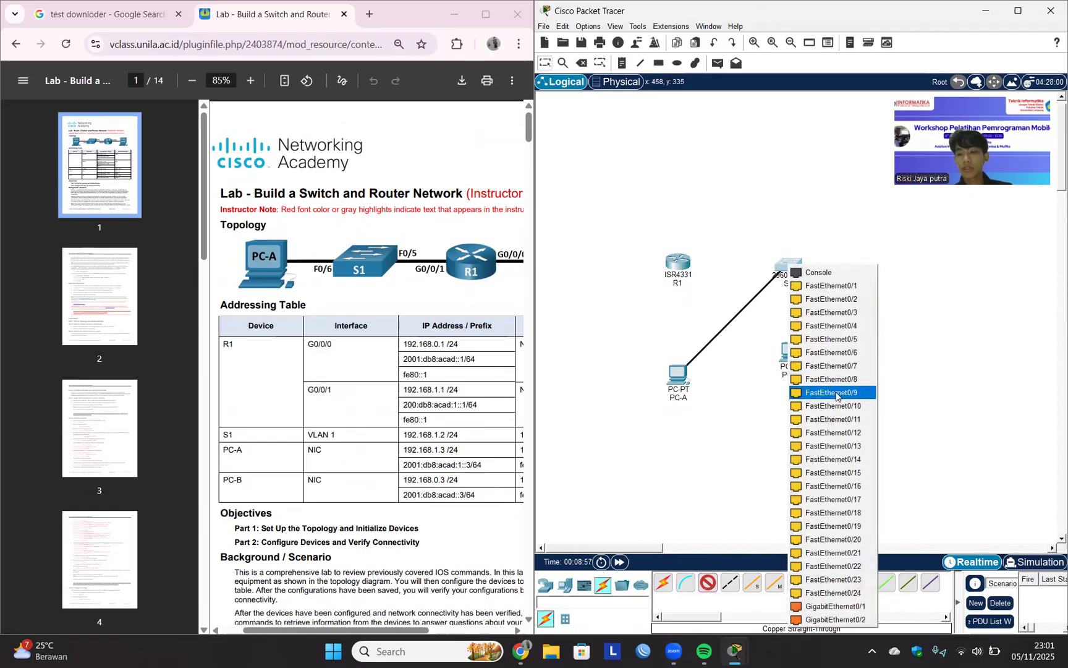
left_click(845, 352)
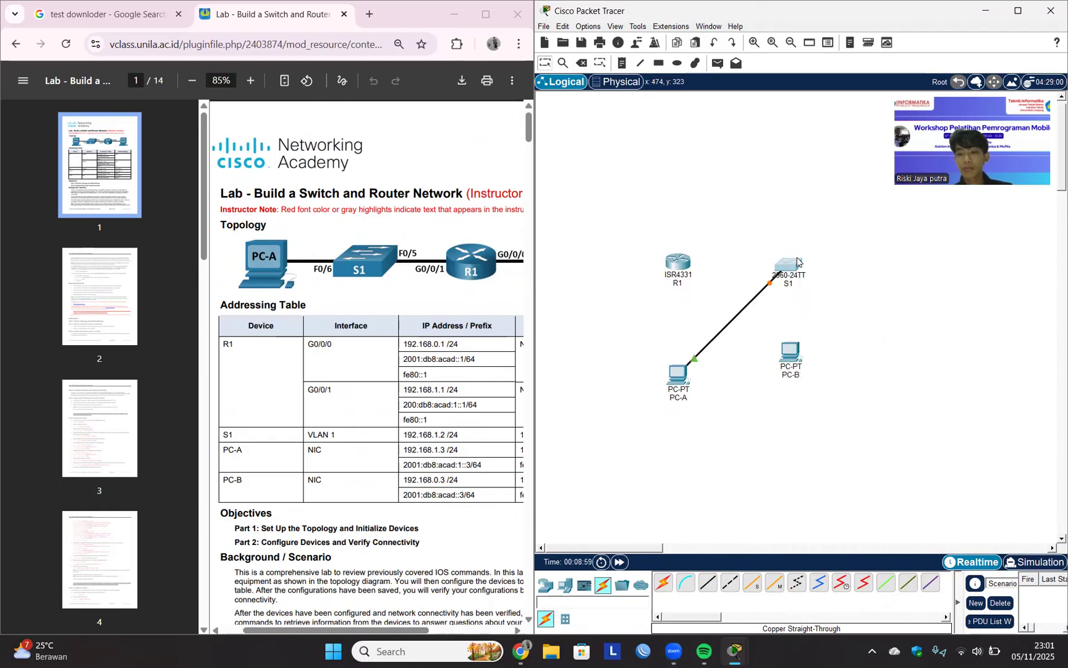
Swap the positions of S1 and R1 so the switch sits above PC-A and the router above PC-B.
left_click_drag(789, 265, 595, 265)
left_click_drag(664, 260, 777, 278)
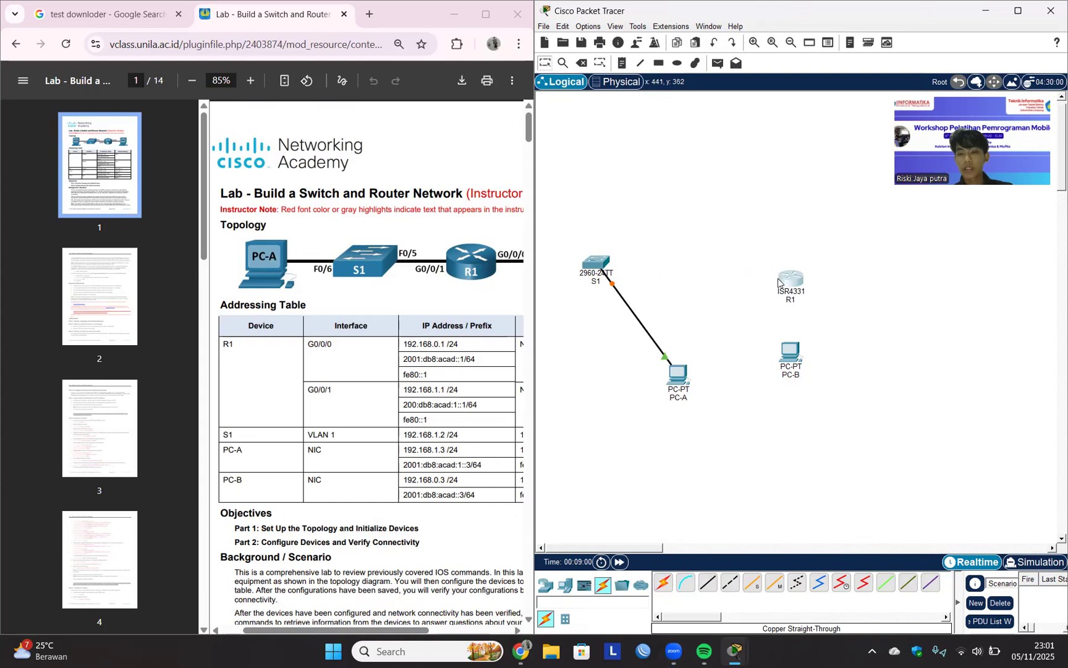
left_click_drag(606, 264, 673, 265)
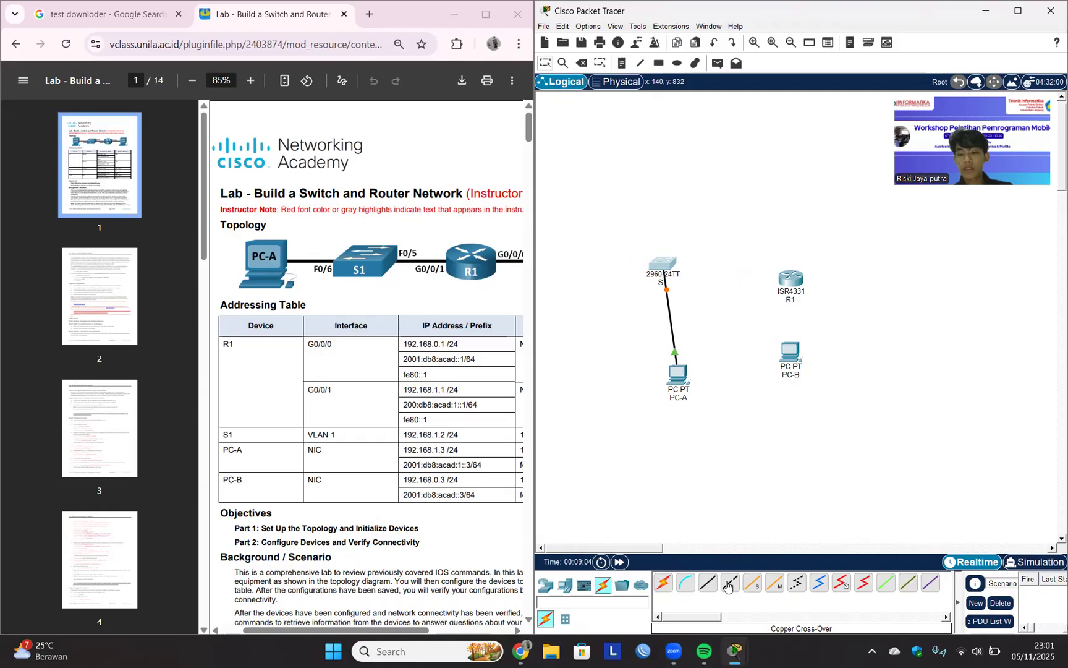
Connect FastEthernet0/5 on S1 to GigabitEthernet0/0/1 on R1 with a copper straight-through cable, and align S1 with PC-A and R1.
left_click(708, 582)
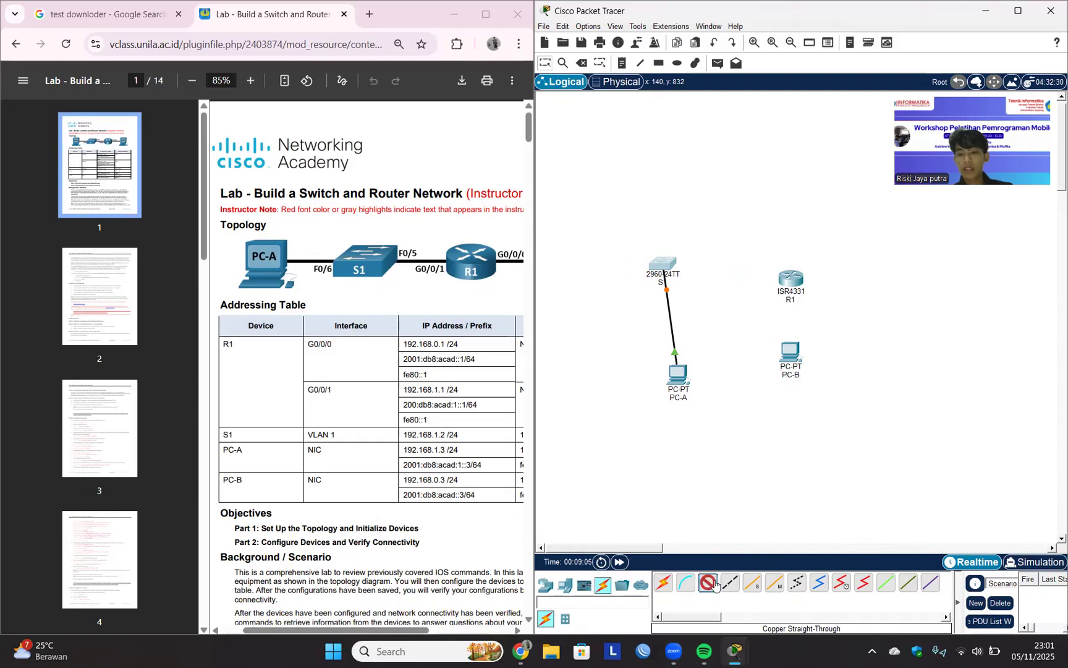
left_click(659, 265)
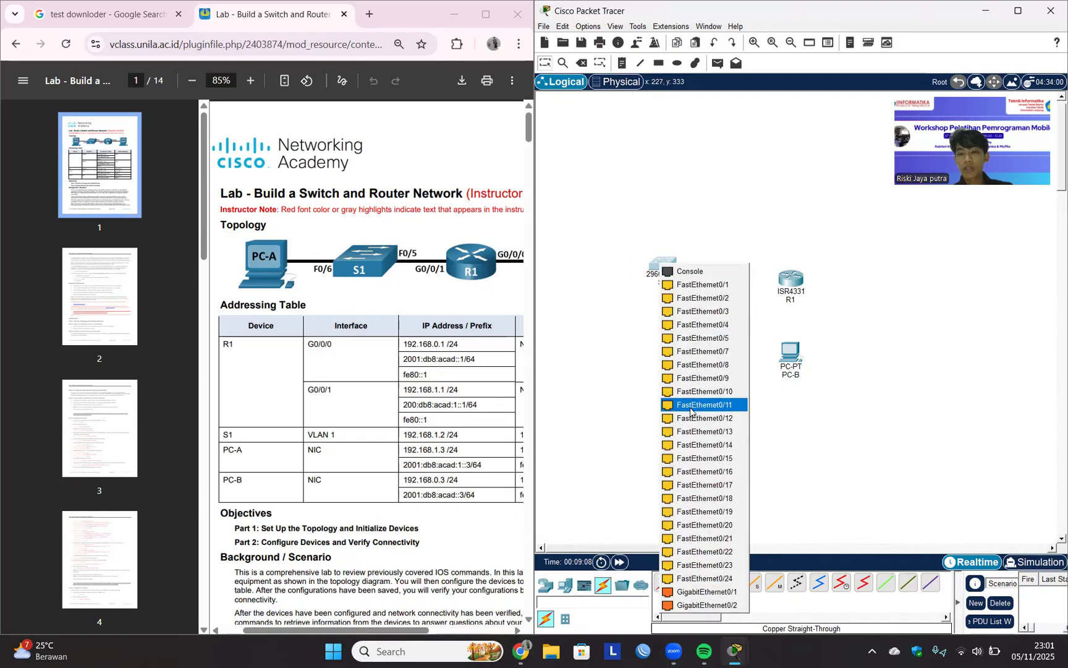
left_click(698, 338)
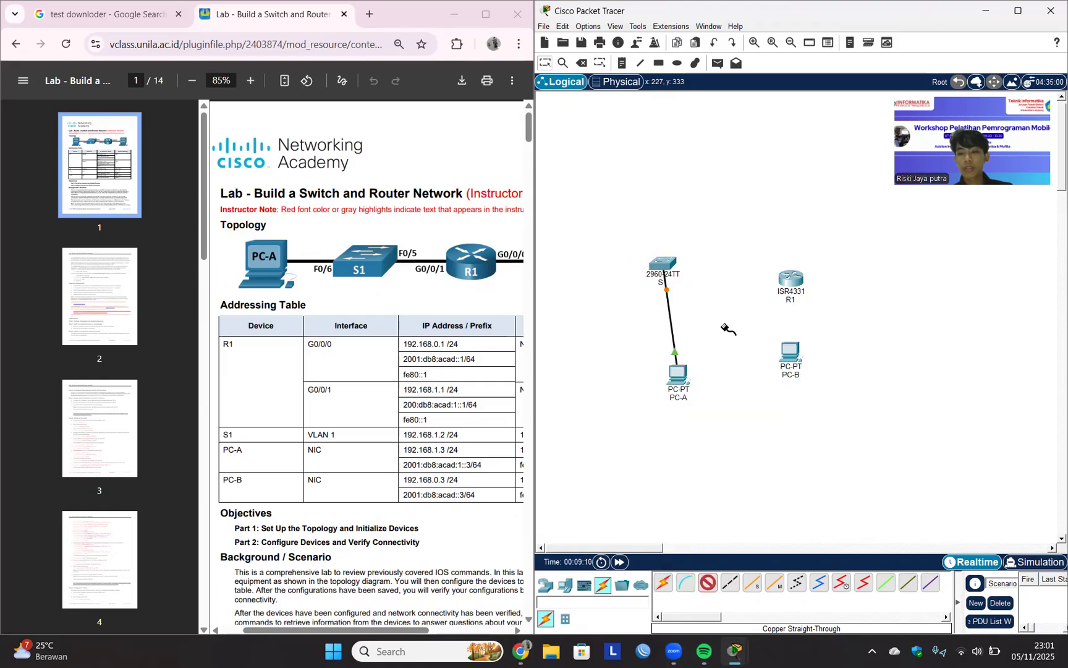
left_click(795, 277)
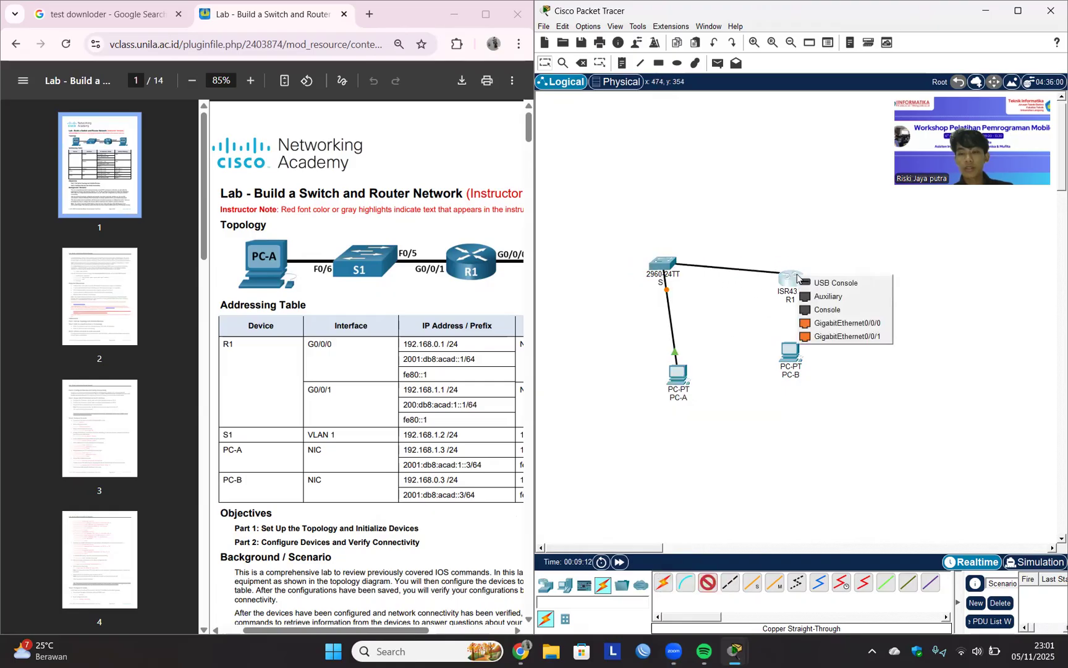
left_click(830, 337)
left_click_drag(663, 262, 682, 275)
Connect GigabitEthernet0/0/0 on R1 to PC-B's FastEthernet0 port with a copper straight-through cable, and move PC-B level with PC-A.
scroll(463, 379, "right", 3)
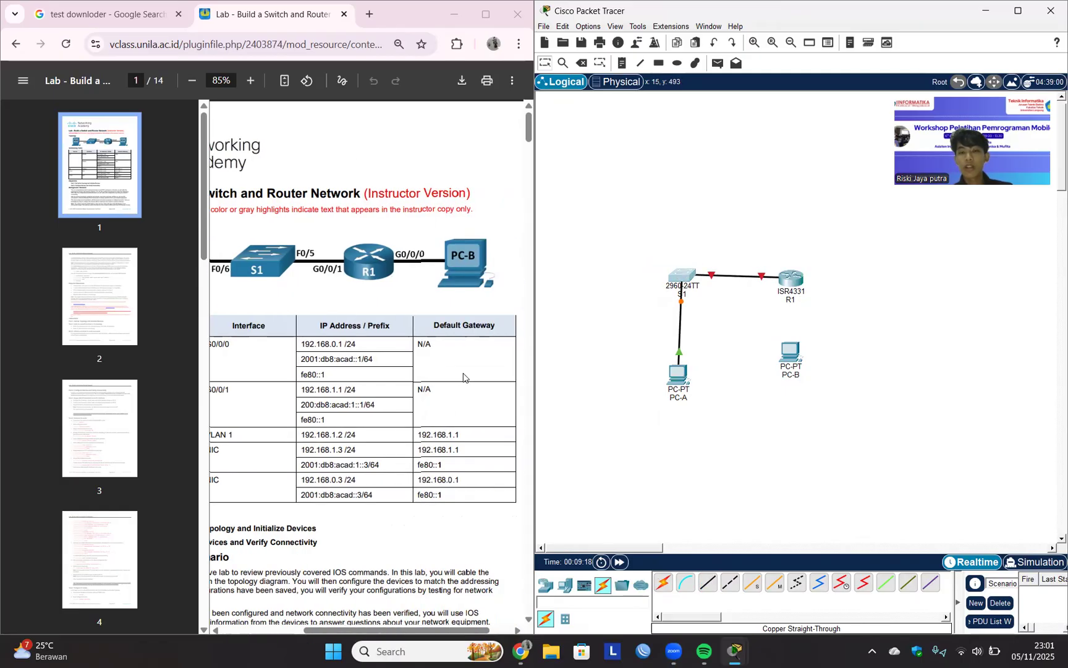
left_click(708, 582)
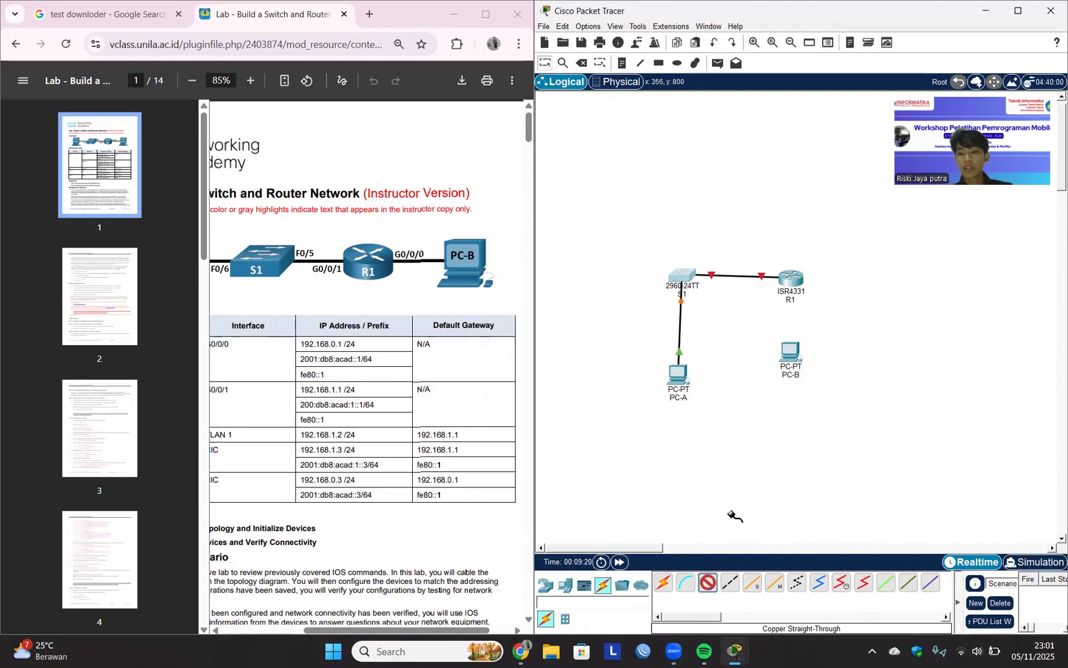
left_click(789, 279)
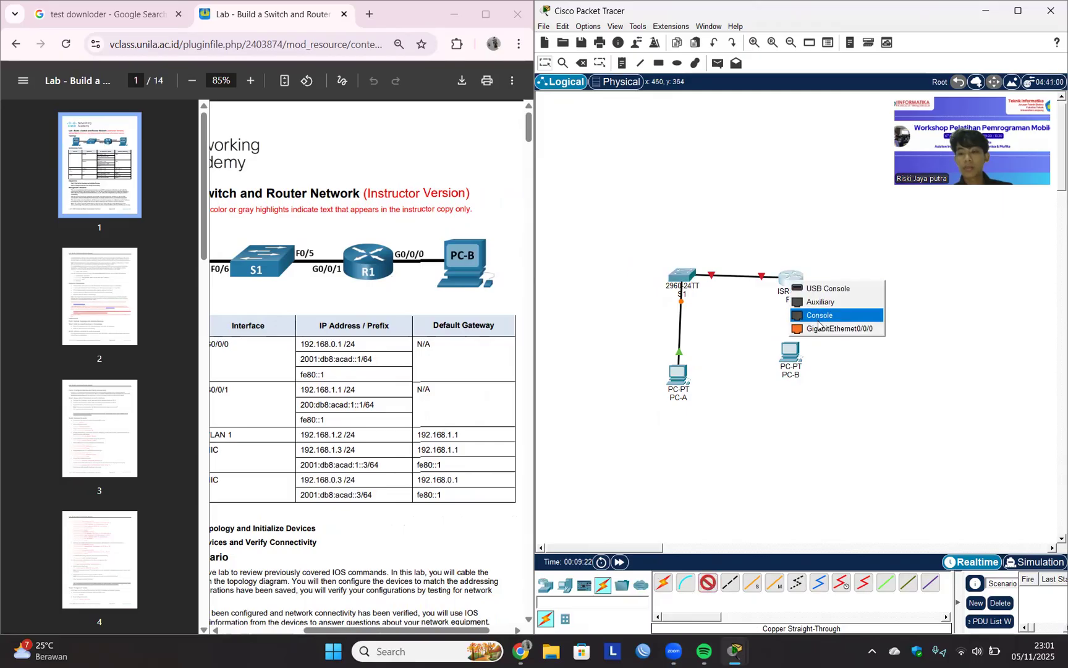
left_click(825, 330)
left_click(790, 355)
left_click(793, 353)
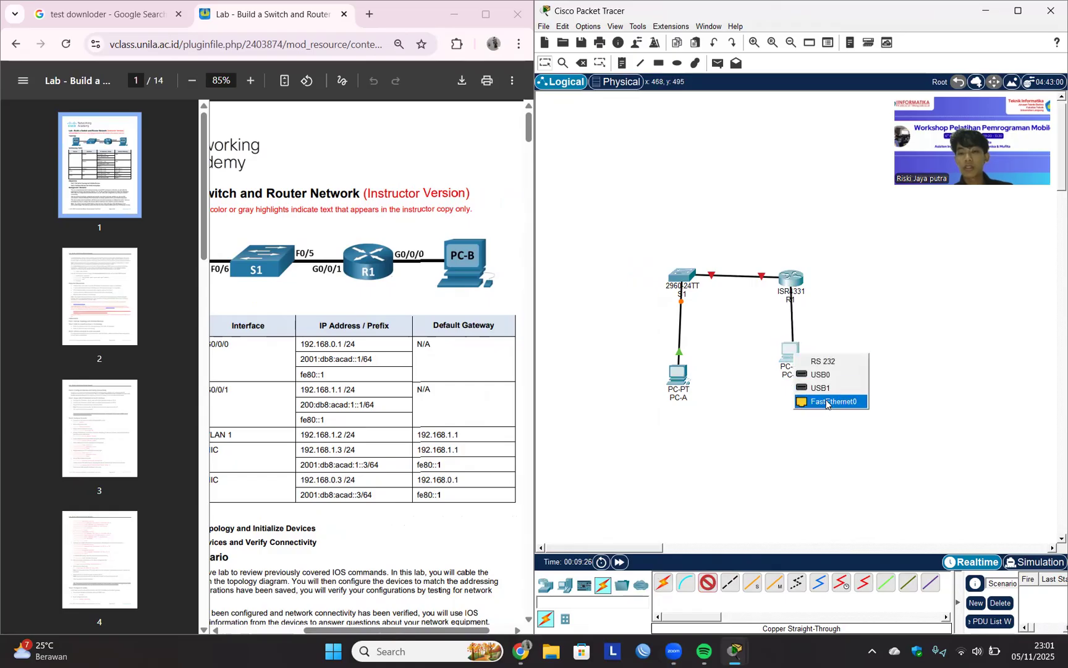
left_click(825, 402)
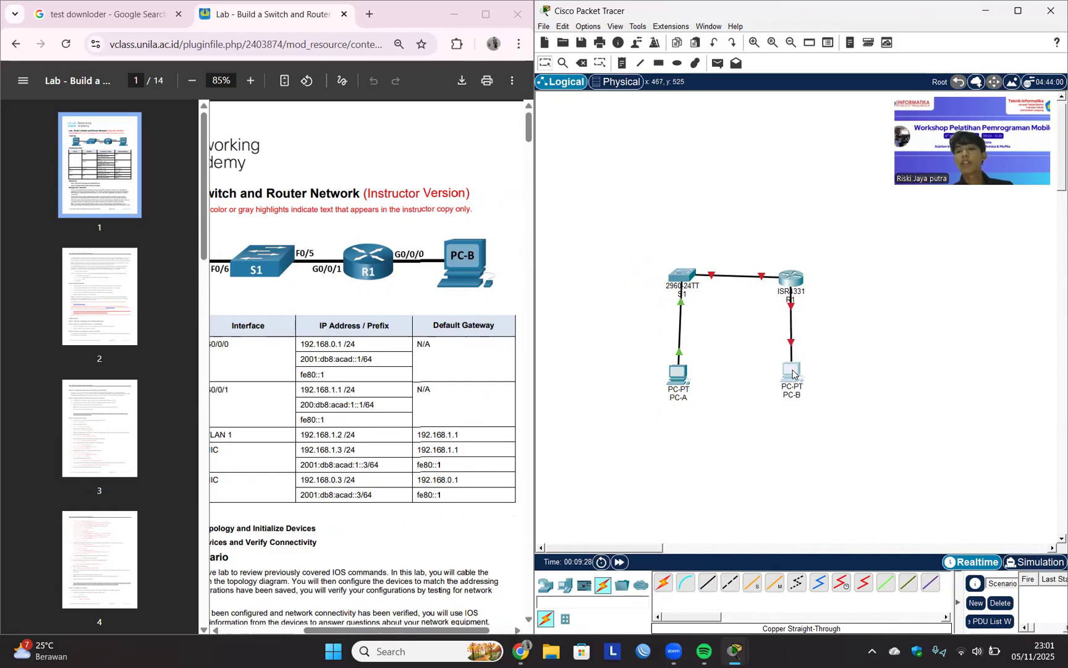
Read the lab guide's setup instructions and Part 2, Step 1 on assigning static IP information to the PCs.
scroll(472, 334, "down", 7)
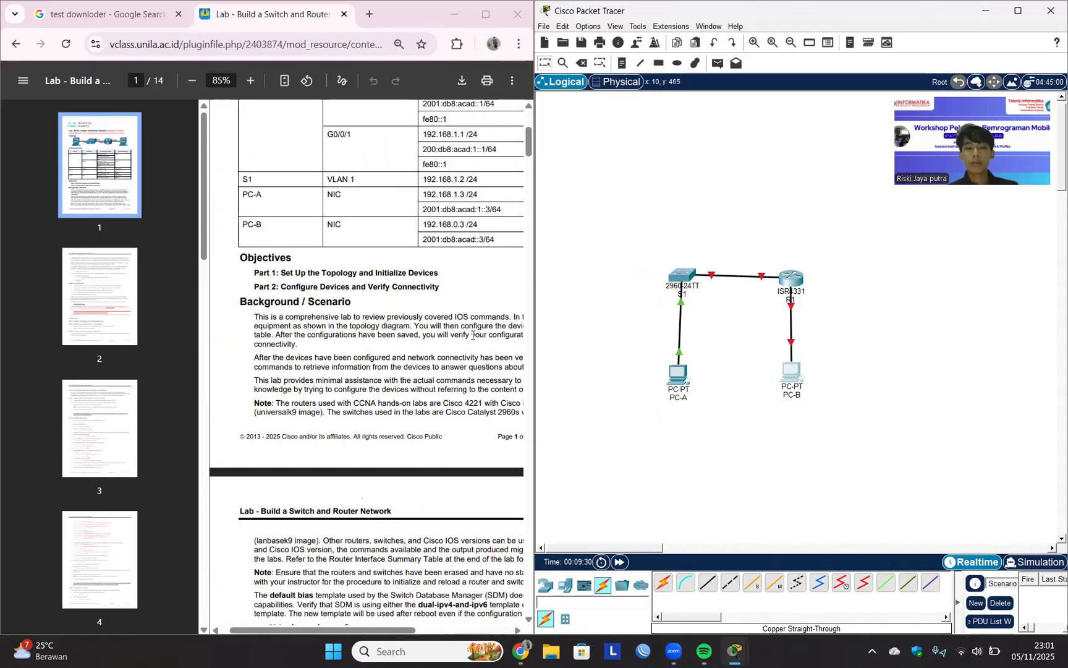
scroll(472, 334, "down", 8)
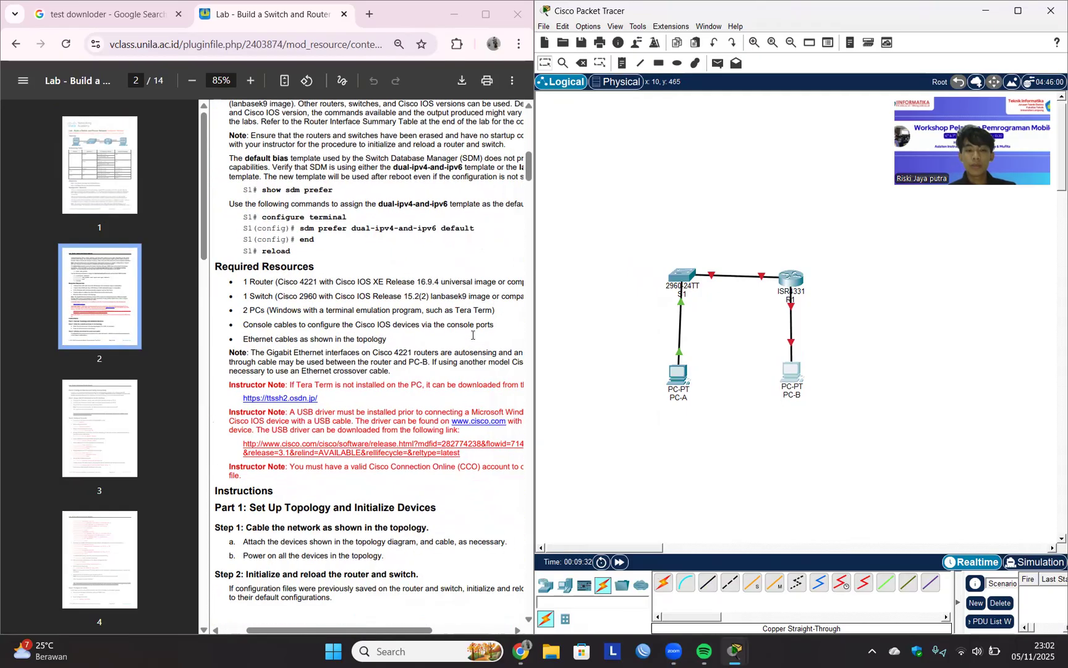
scroll(472, 335, "up", 7)
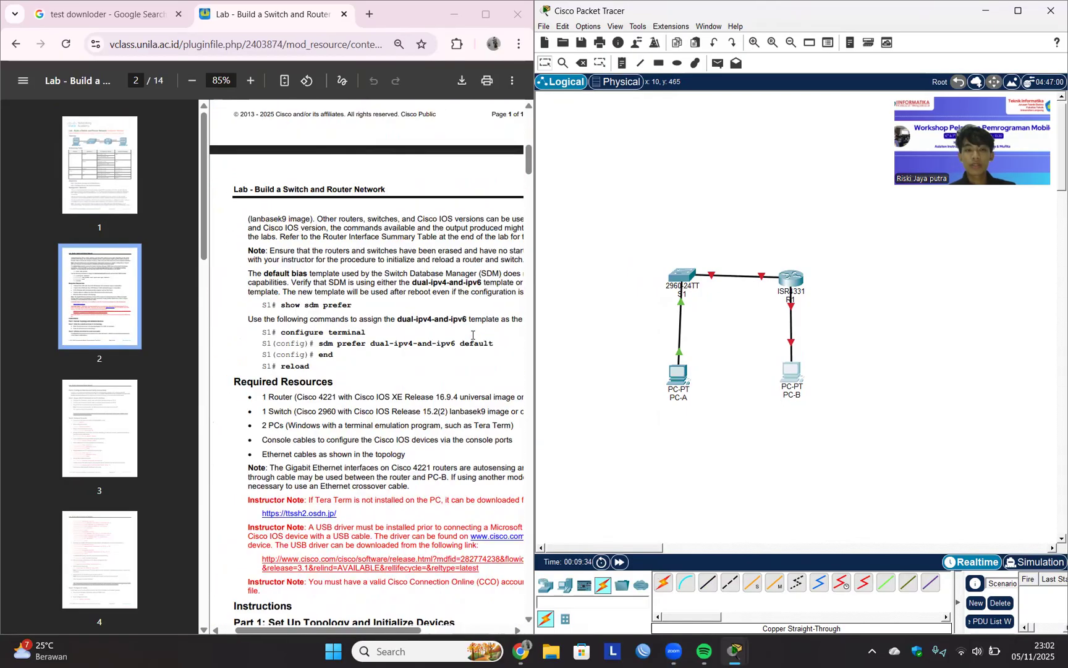
scroll(472, 334, "down", 8)
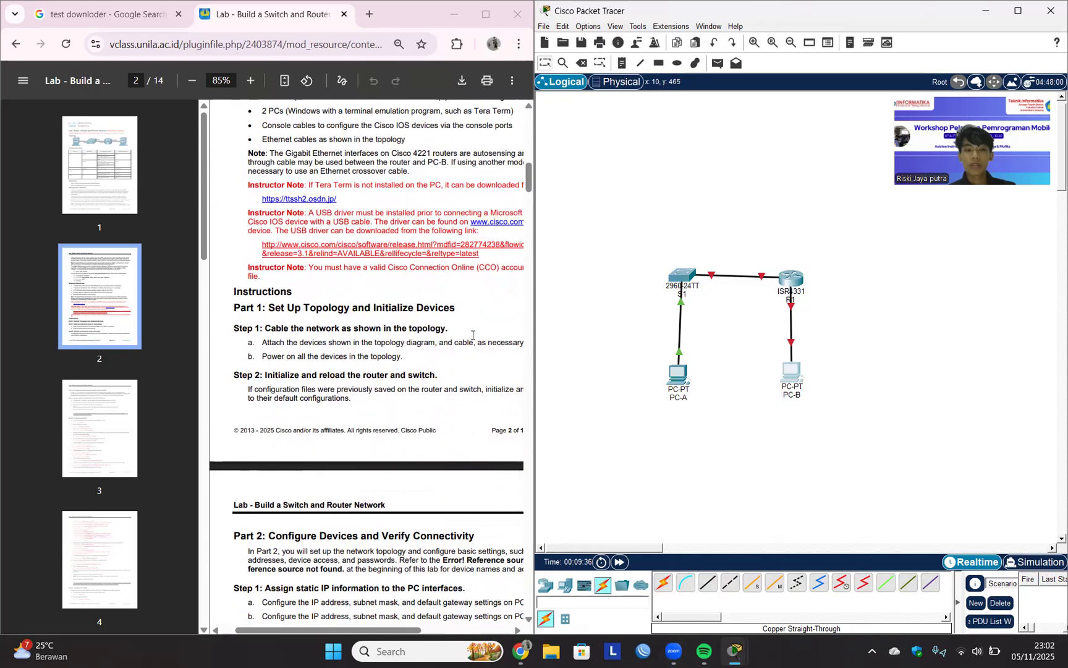
scroll(472, 335, "down", 5)
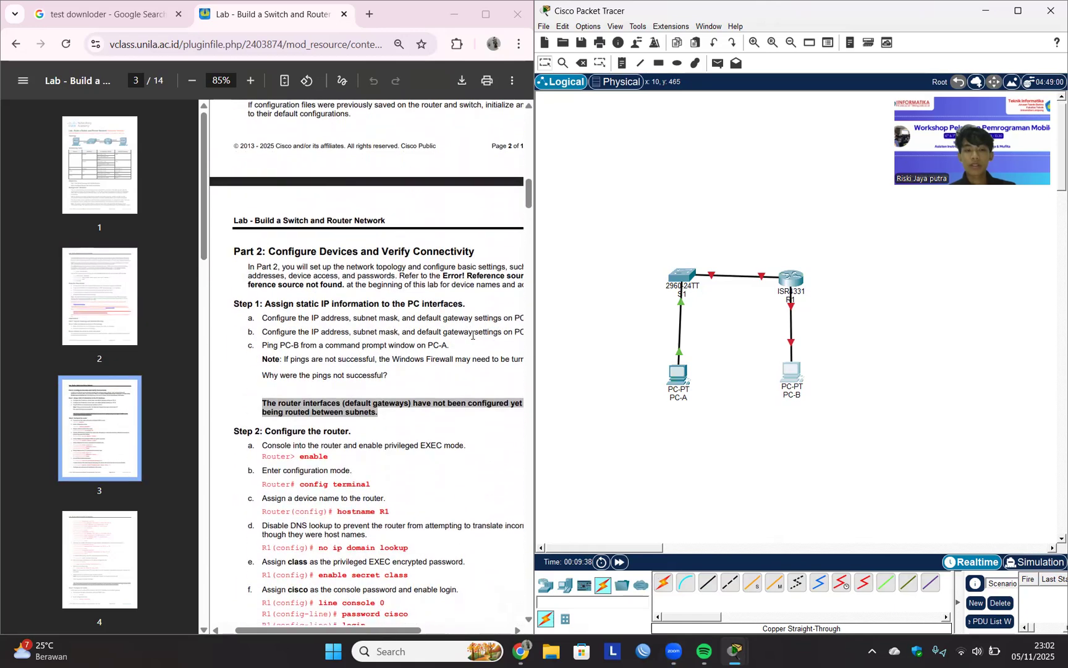
left_click_drag(261, 280, 320, 292)
left_click(277, 297)
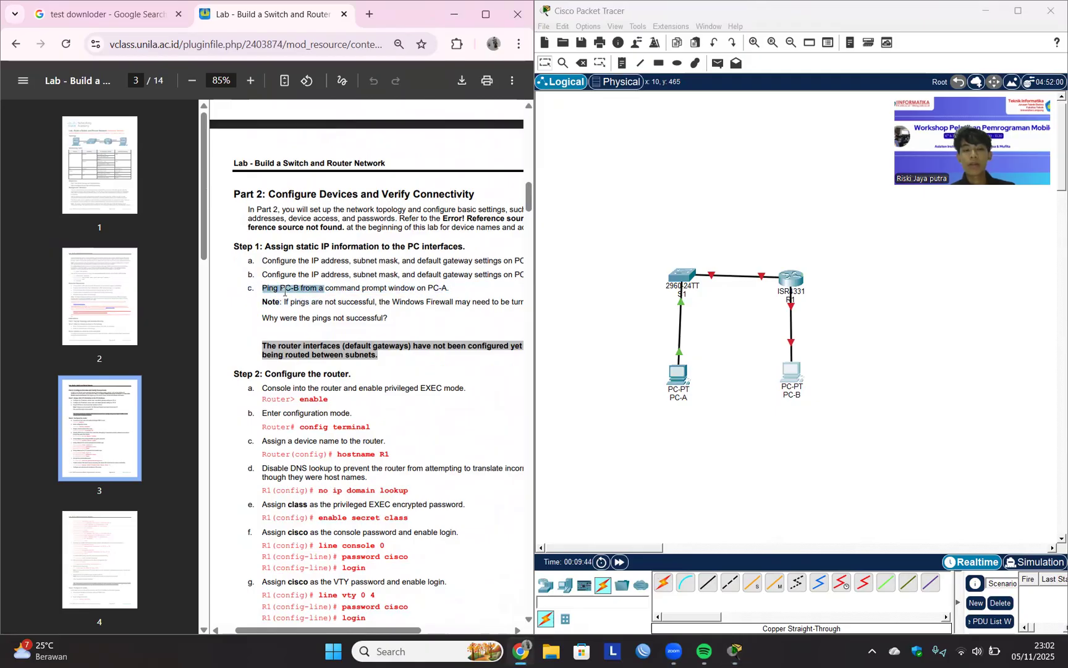
left_click(368, 319)
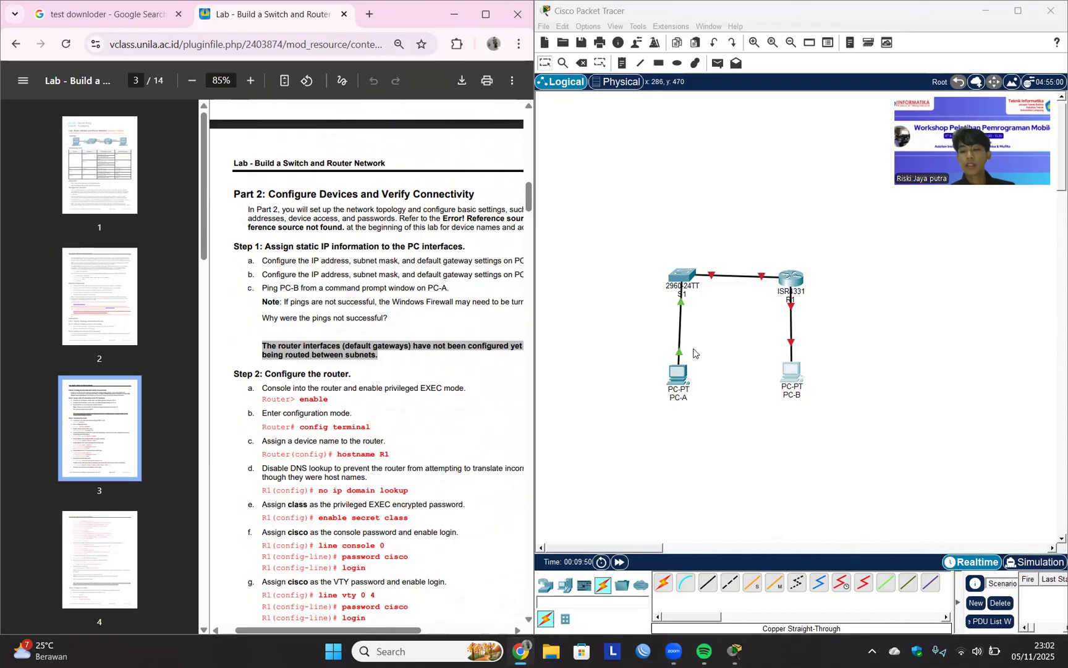
left_click(678, 379)
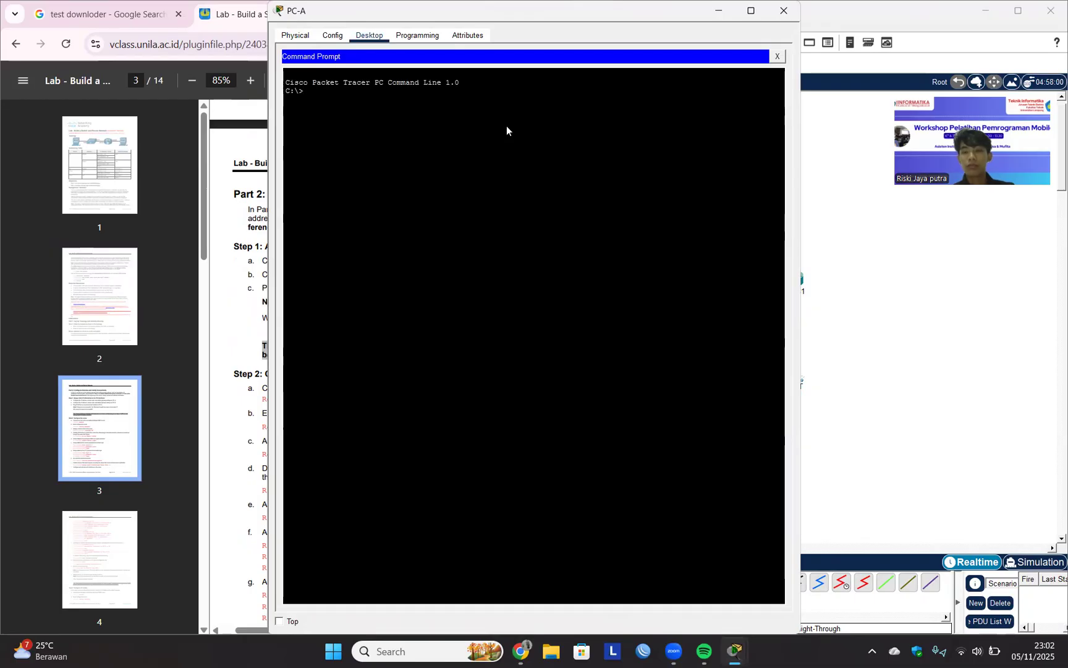
left_click_drag(506, 10, 329, 254)
left_click(783, 366)
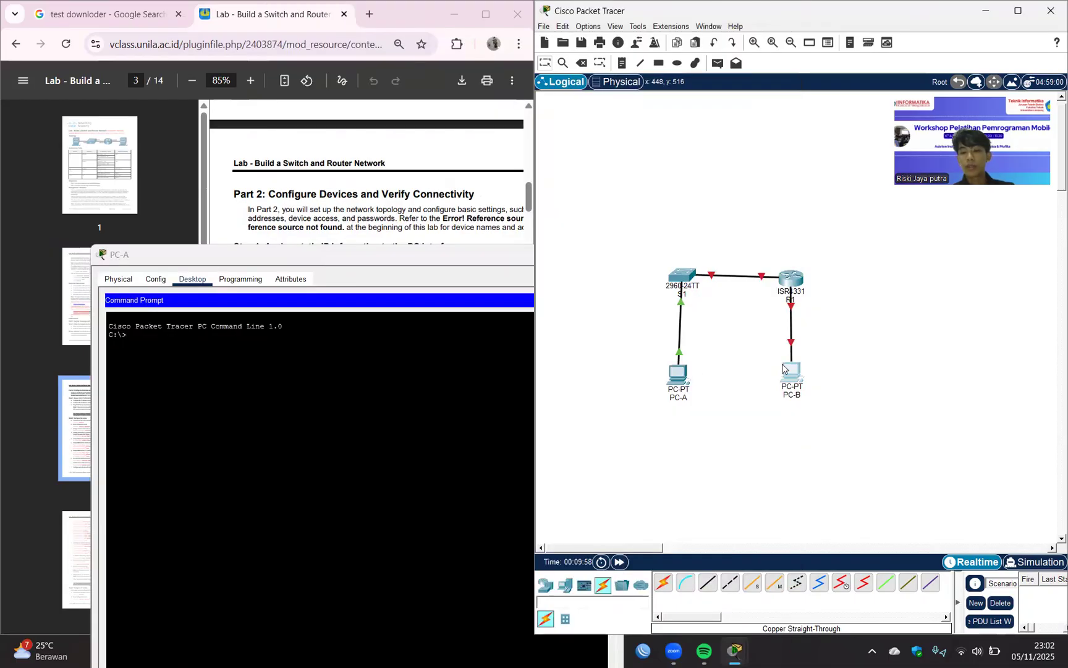
key("alt+F4")
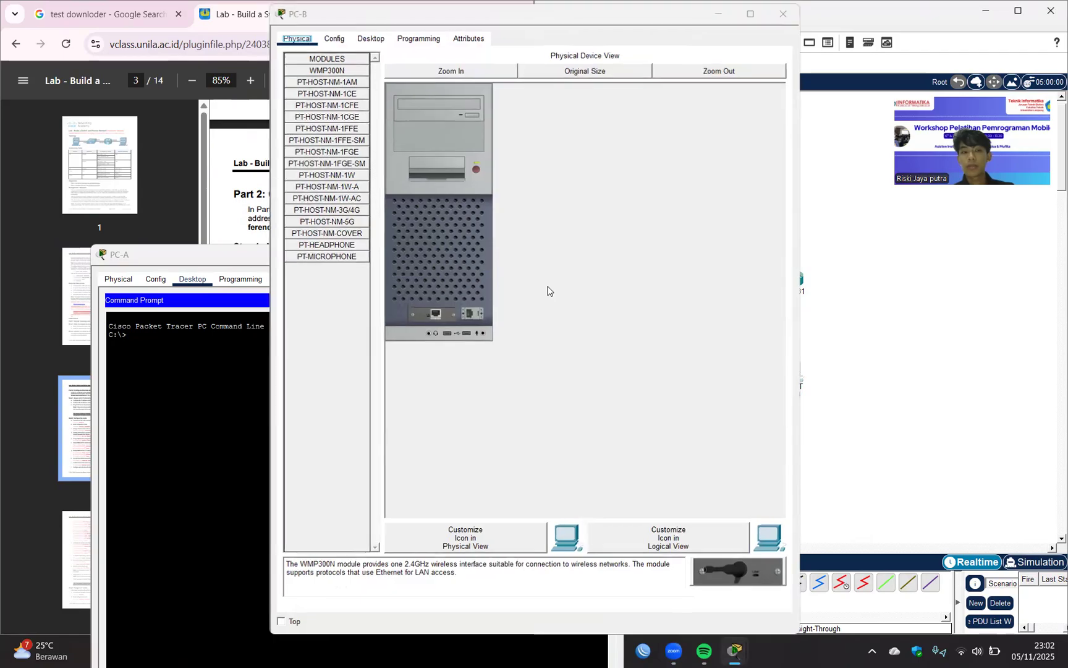
Look up PC-A's IPv4 address and default gateway in the lab guide's addressing table.
left_click(311, 181)
scroll(356, 235, "up", 15)
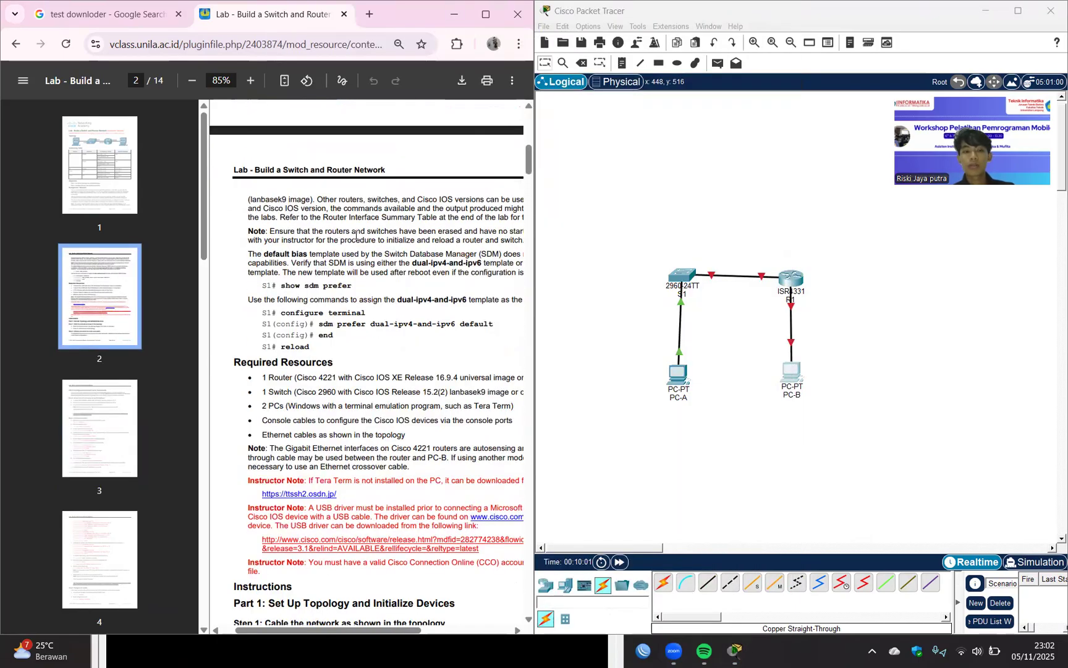
scroll(355, 235, "down", 1)
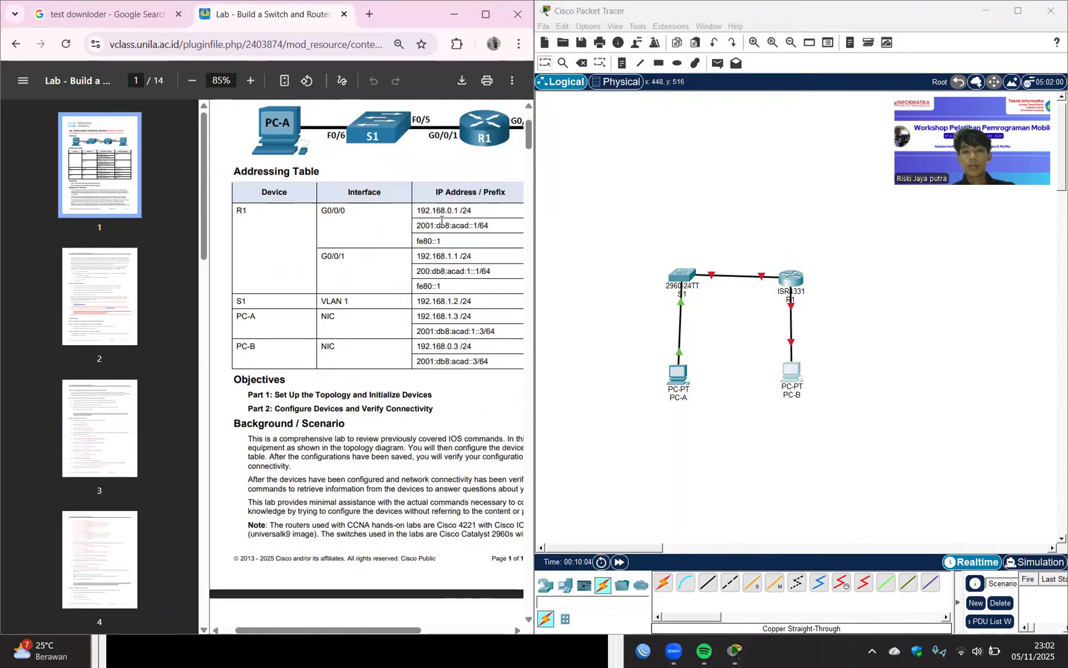
scroll(441, 221, "down", 17)
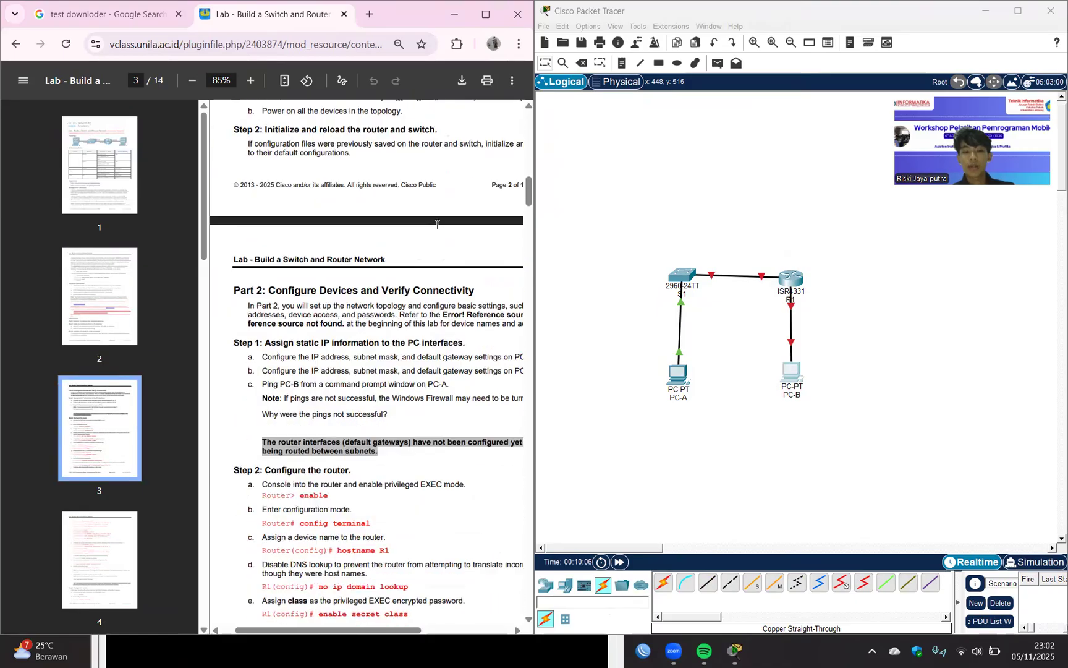
scroll(437, 224, "up", 15)
scroll(431, 317, "up", 4)
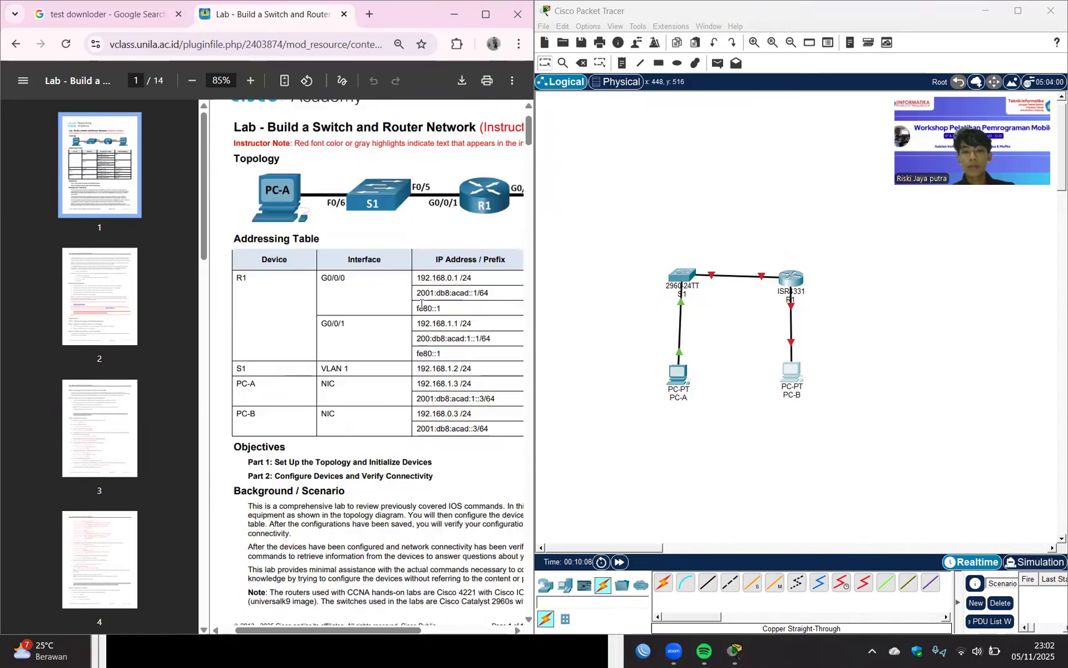
scroll(432, 372, "down", 1)
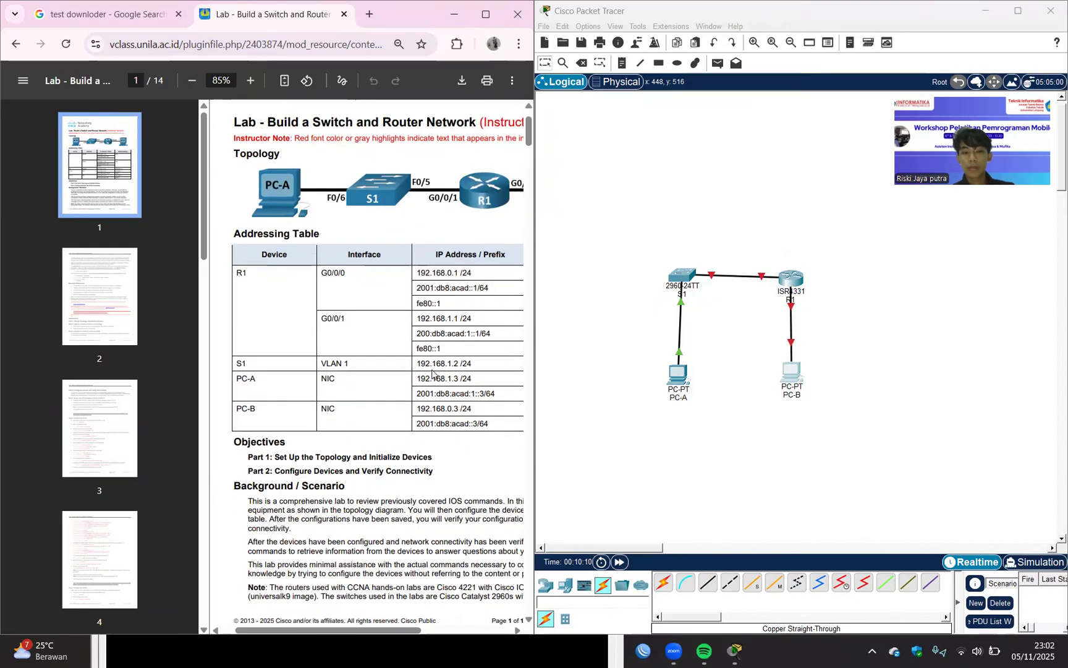
left_click_drag(416, 379, 449, 383)
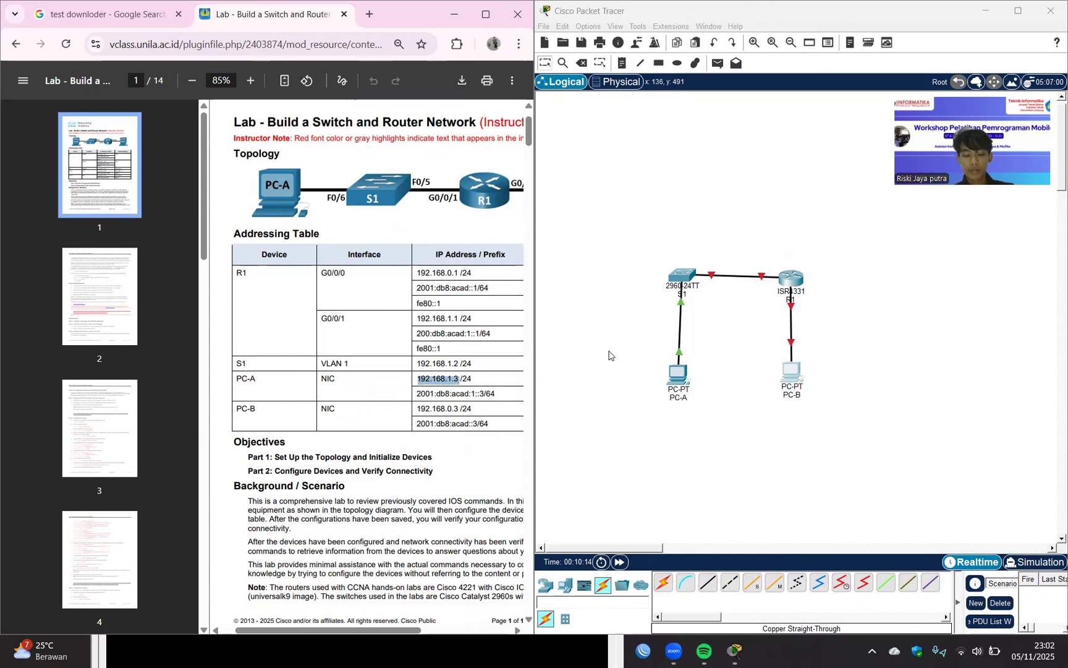
scroll(423, 372, "right", 2)
scroll(423, 373, "left", 1)
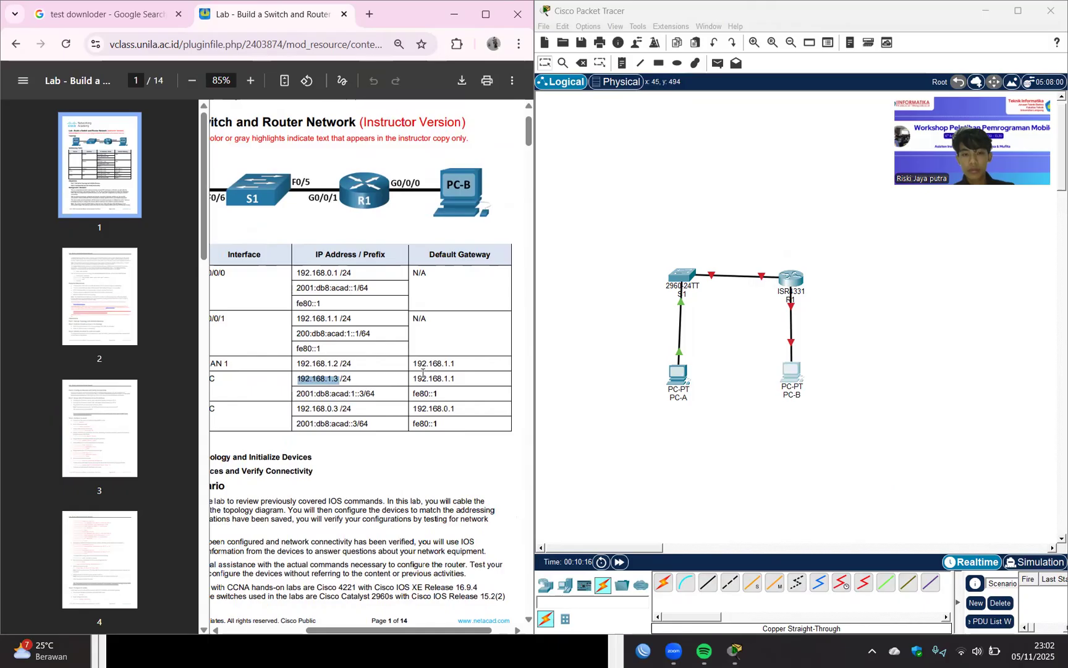
scroll(423, 373, "down", 1)
scroll(392, 377, "right", 1)
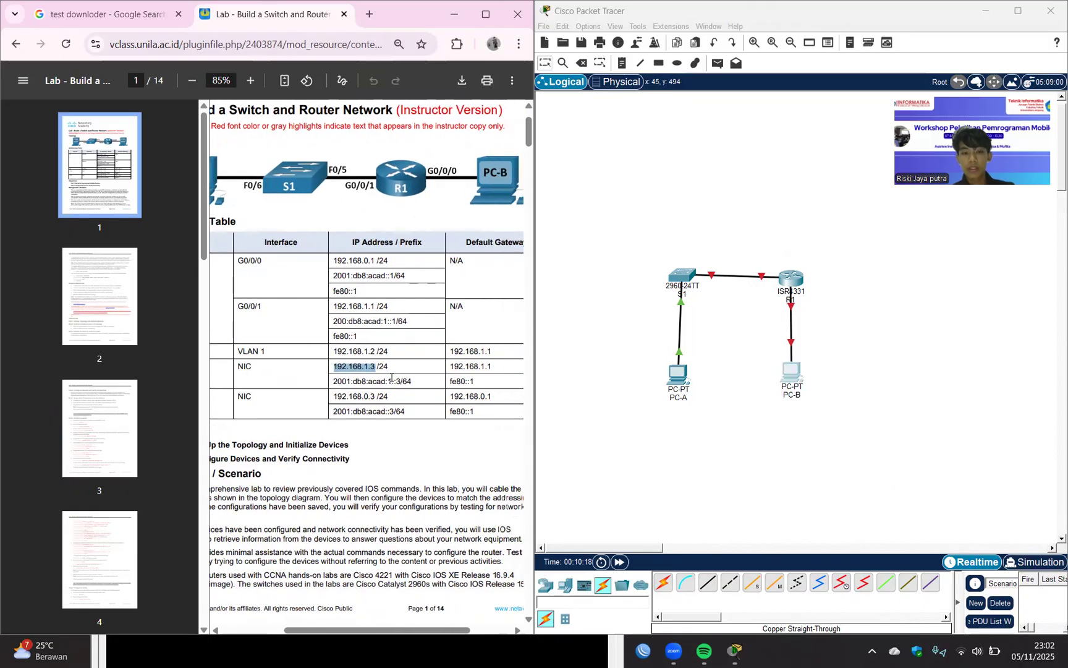
Assign PC-A the static IPv4 address 192.168.1.3 with subnet mask 255.255.255.0 in its IP Configuration.
left_click(675, 375)
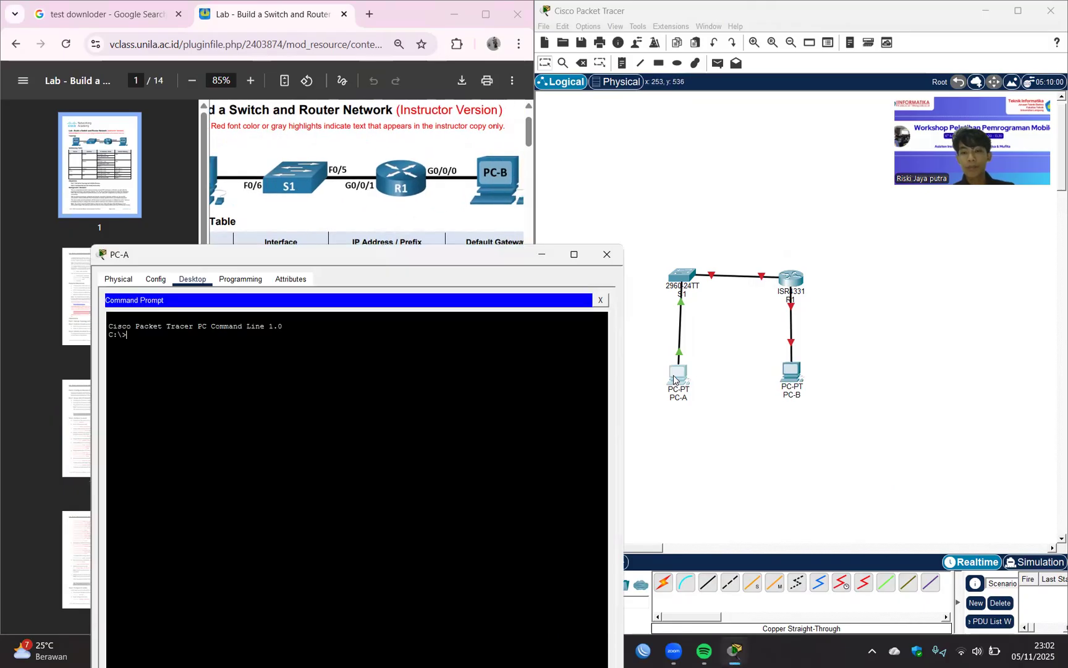
left_click(599, 301)
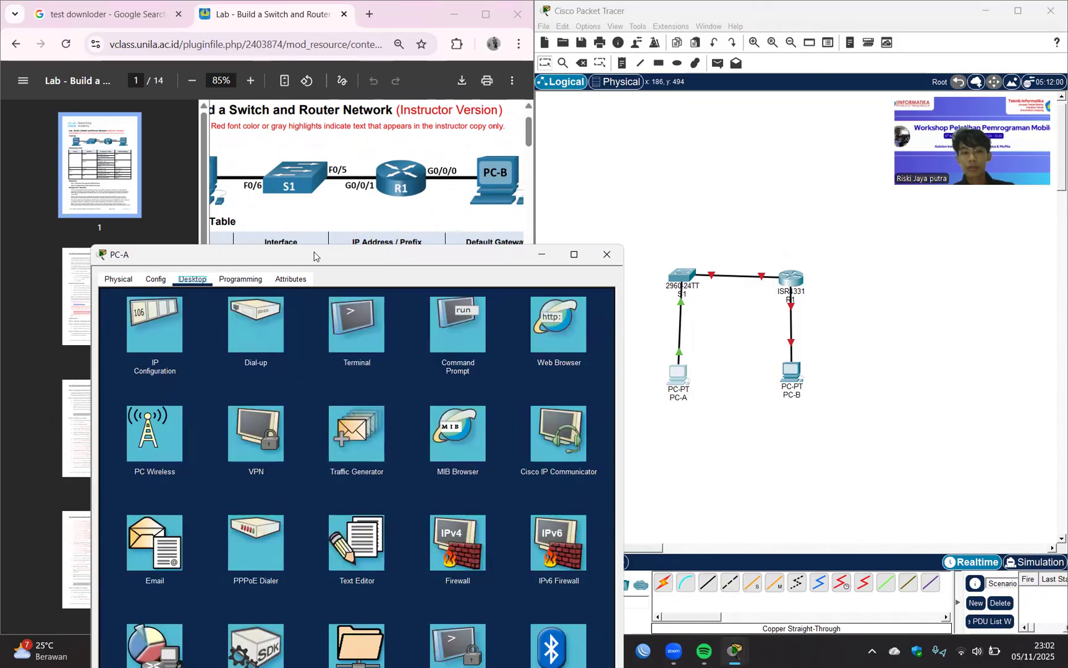
left_click_drag(302, 254, 467, 146)
left_click(320, 216)
left_click(510, 257)
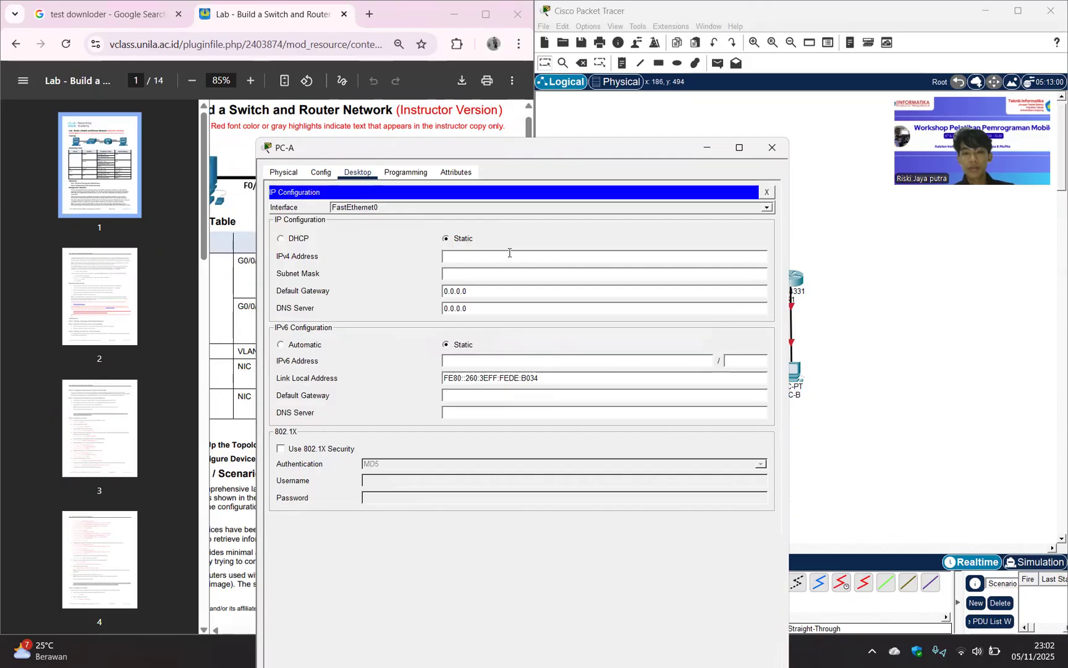
type("192.168.1.3")
left_click(517, 276)
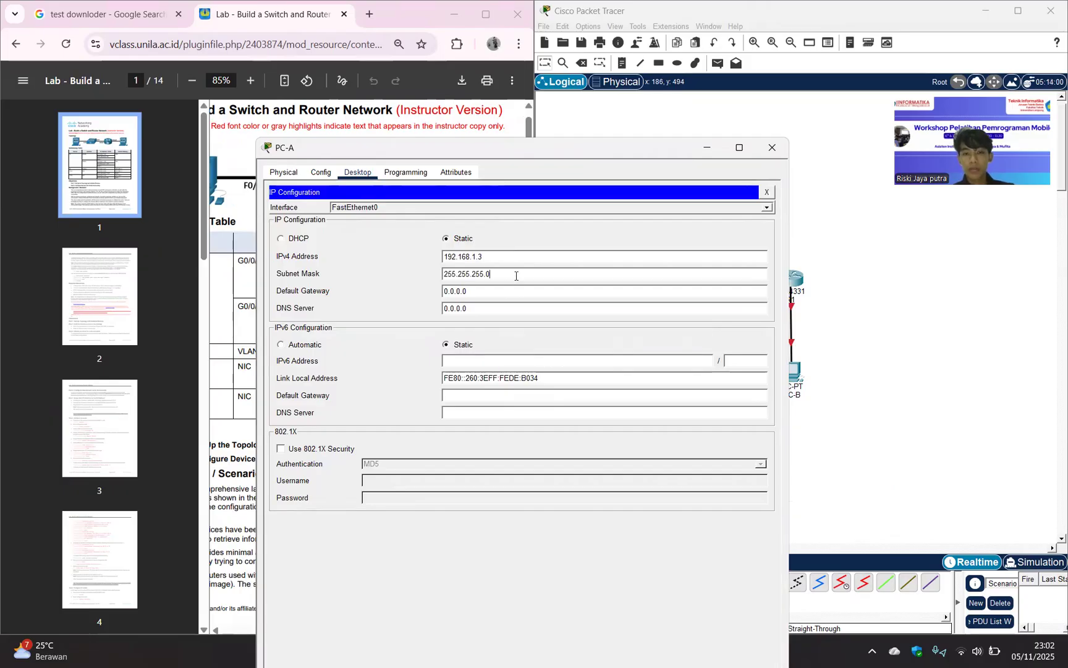
left_click(896, 256)
Set PC-A's IPv4 default gateway to 192.168.1.1 as given in the addressing table, and return to the lab guide.
left_click(418, 126)
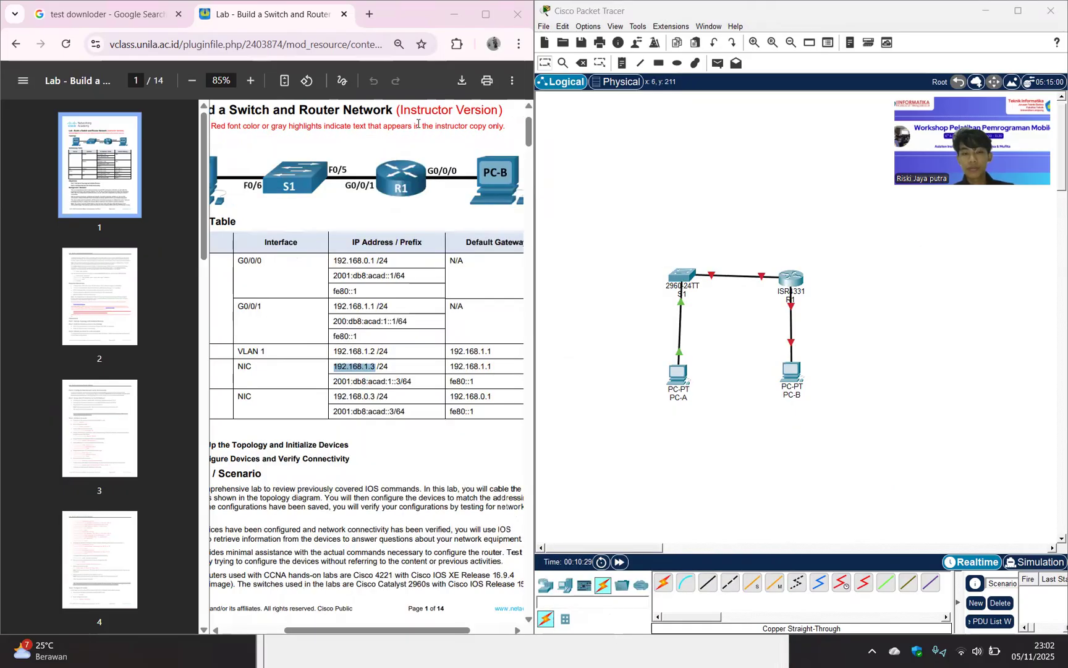
scroll(379, 367, "down", 1)
scroll(380, 367, "right", 1)
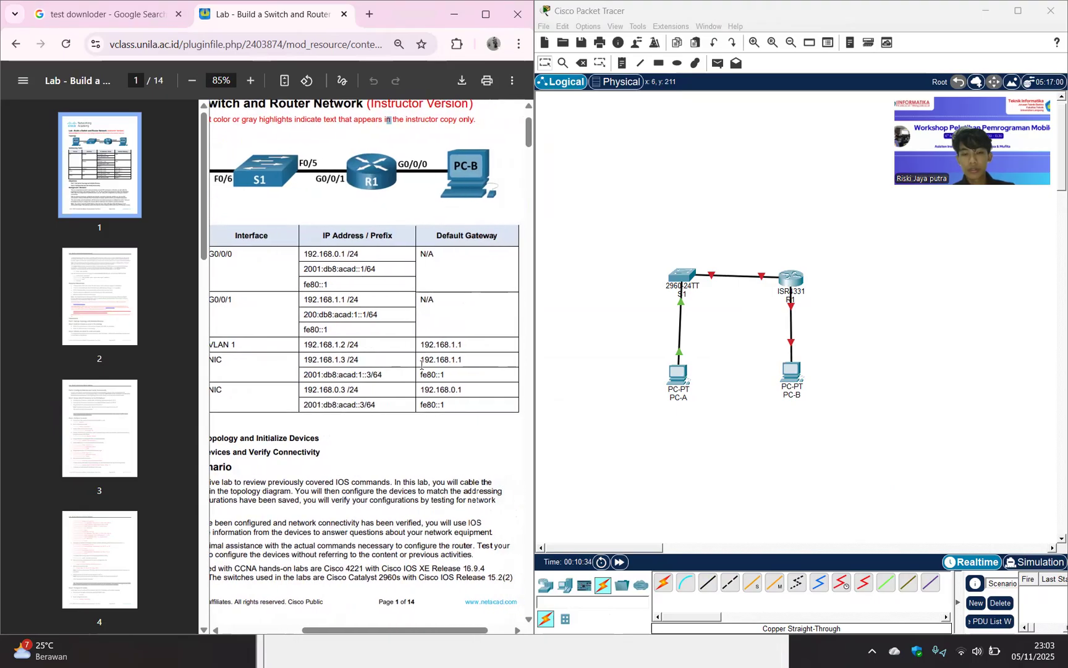
left_click_drag(304, 372, 479, 361)
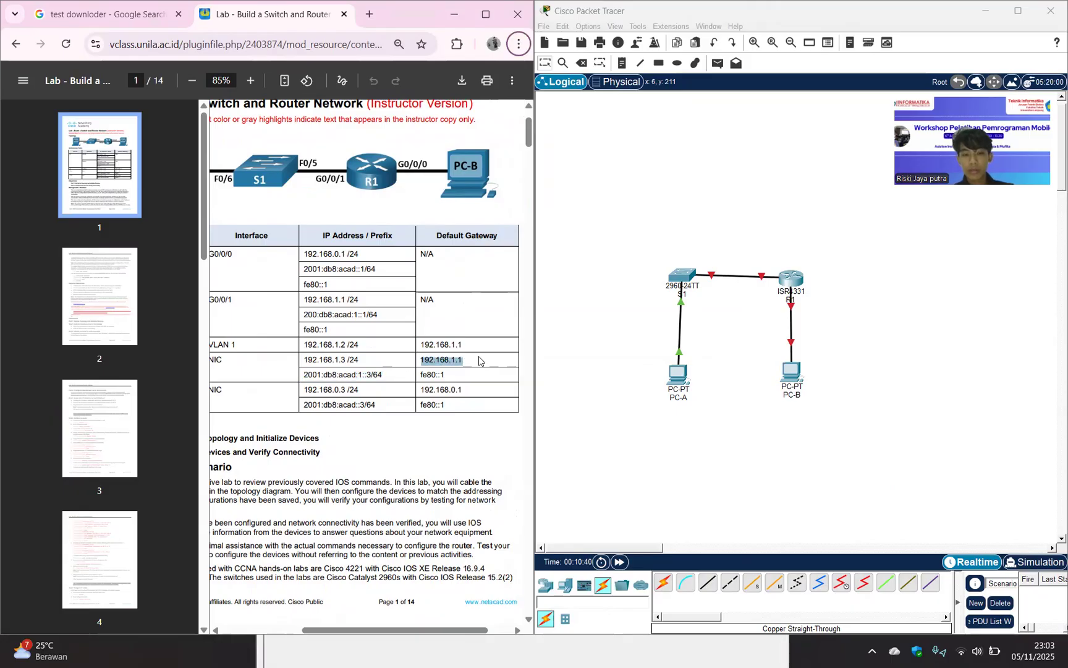
left_click(645, 586)
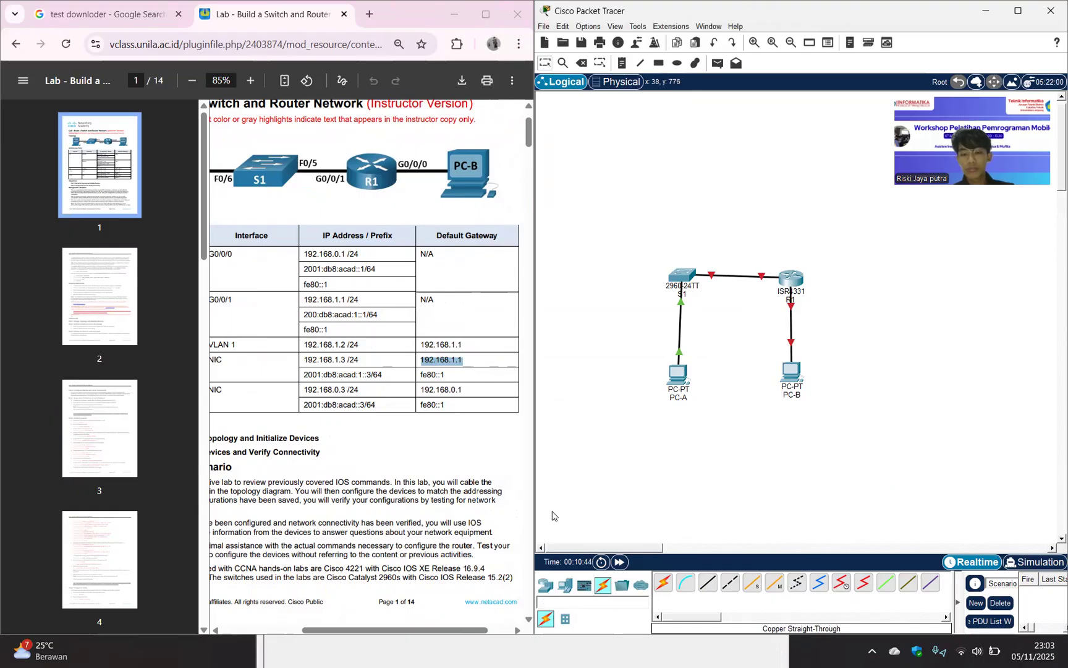
left_click(680, 374)
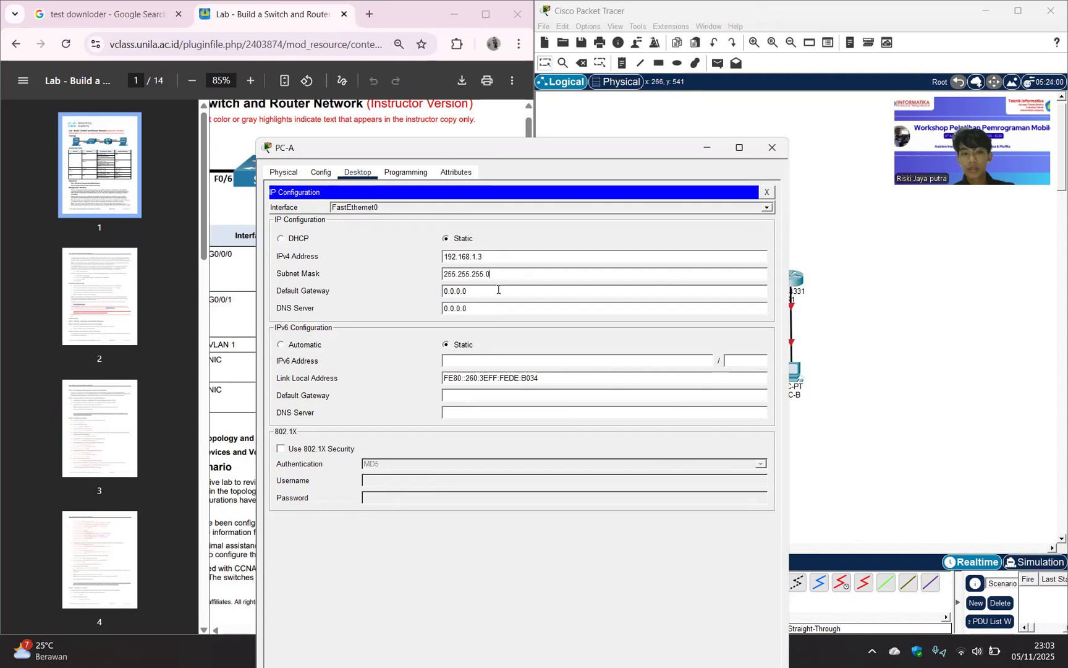
key("ctrl+a")
key("BackSpace")
type("192.168.1.1")
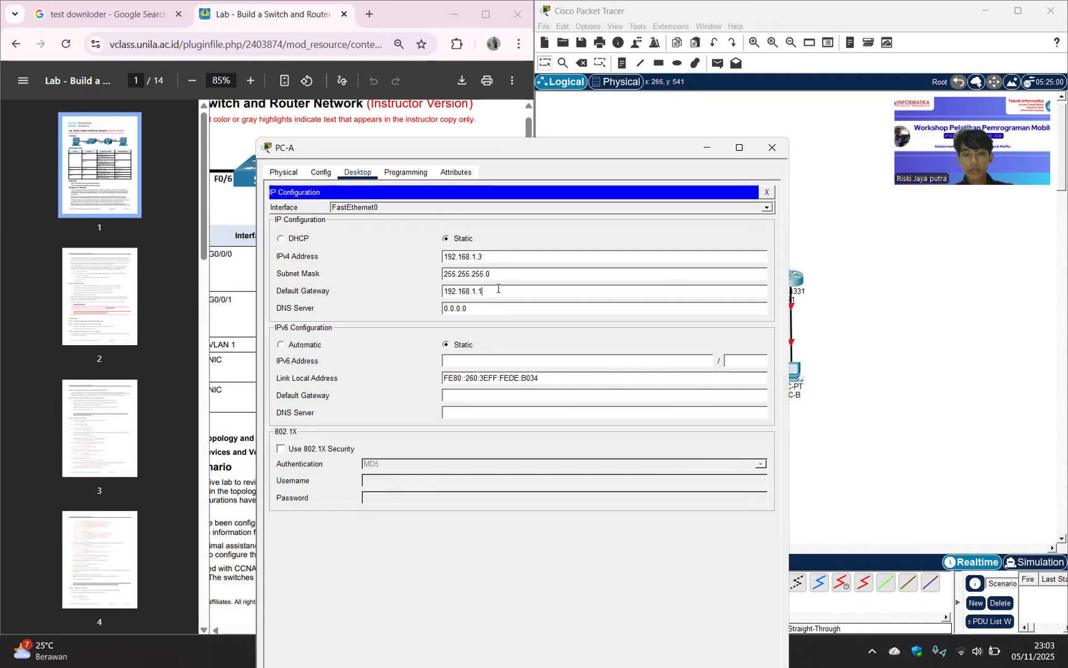
left_click(862, 292)
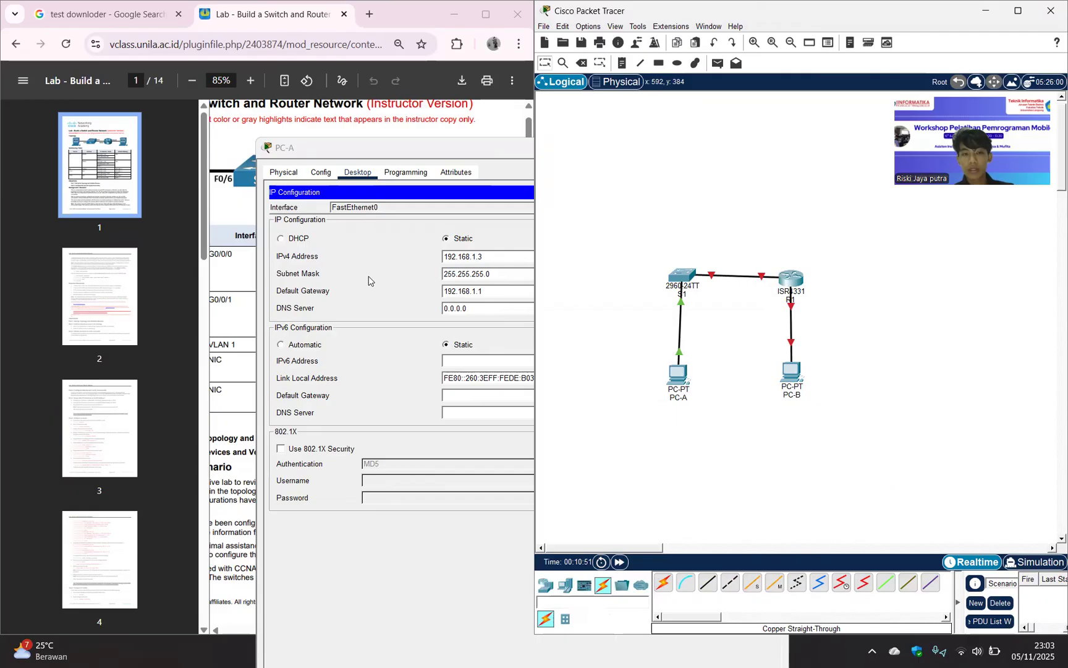
left_click(235, 239)
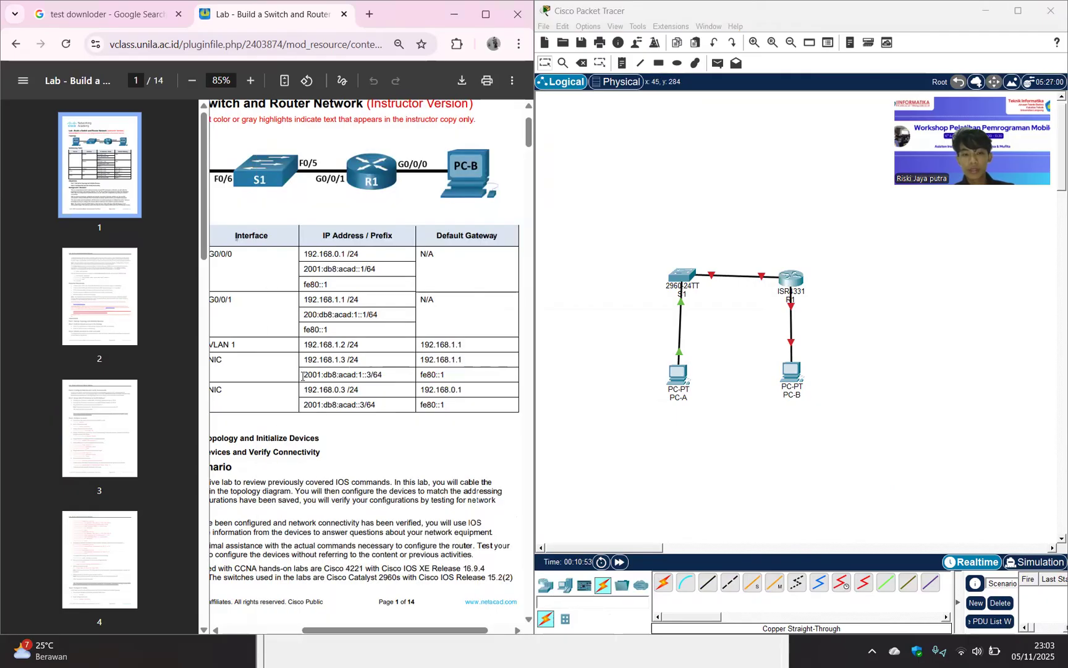
Assign PC-A the static IPv6 address 2001:db8:acad:1::3 with prefix length 64, copied from the lab guide's addressing table.
left_click_drag(301, 376, 395, 379)
key("ctrl+c")
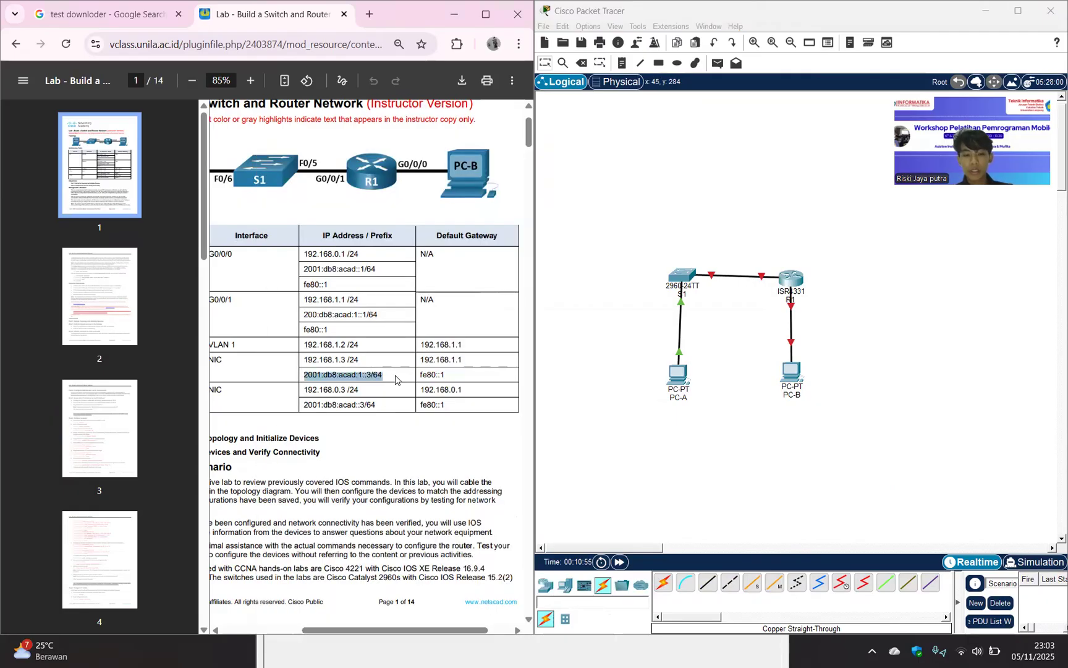
key("alt+Tab")
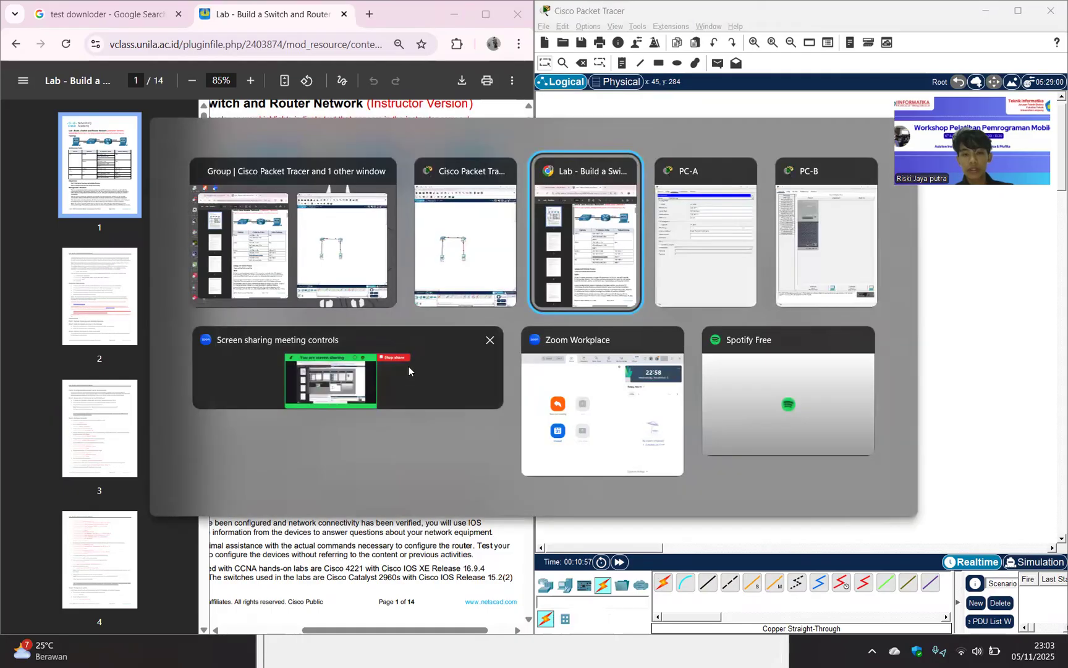
key("alt+Tab")
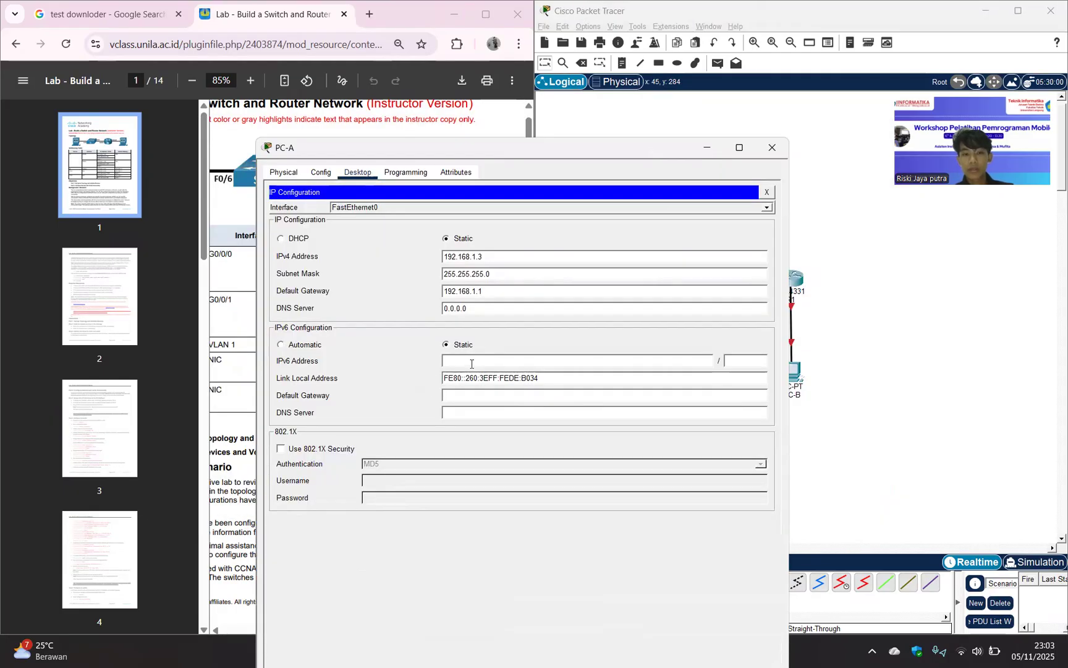
key("ctrl+v")
key("BackSpace")
key("BackSpace")
key("BackSpace")
left_click(740, 357)
type("64")
Set PC-A's IPv6 default gateway to fe80::1 from the addressing table, and return to the network topology.
left_click(235, 229)
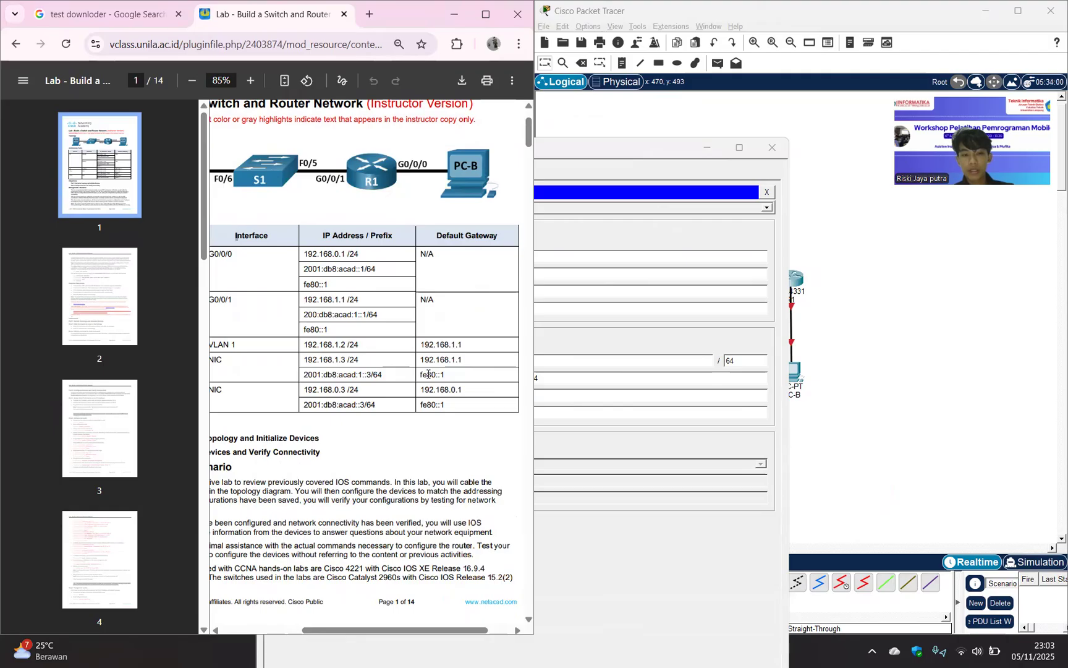
left_click_drag(422, 376, 465, 376)
key("ctrl+c")
key("alt+Tab")
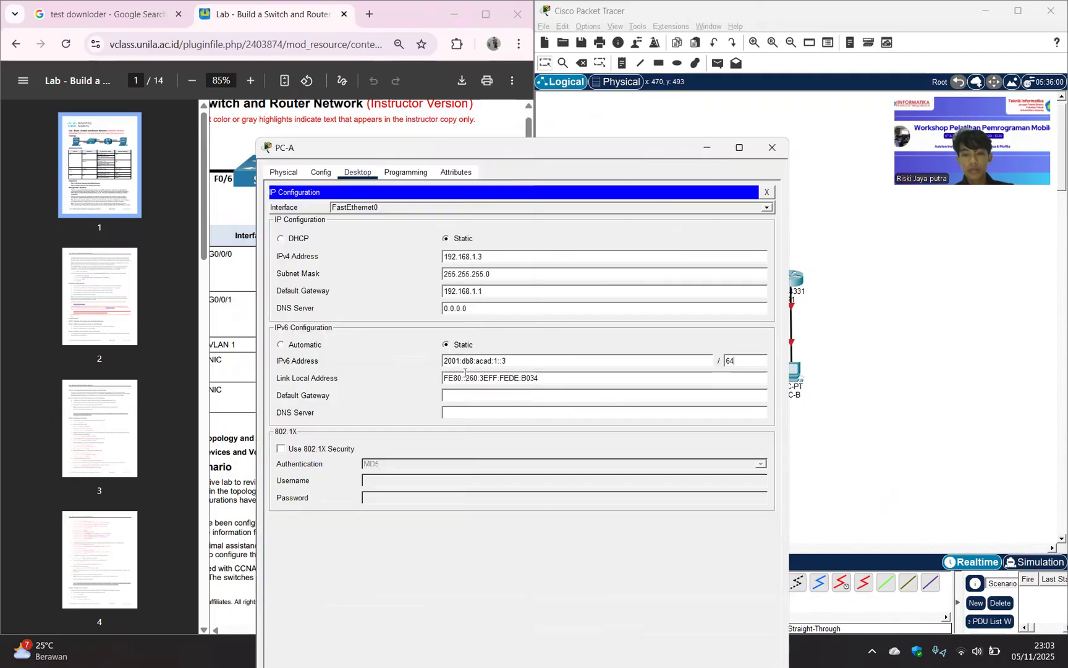
left_click(482, 395)
key("ctrl+v")
left_click_drag(603, 152, 829, 240)
left_click(932, 236)
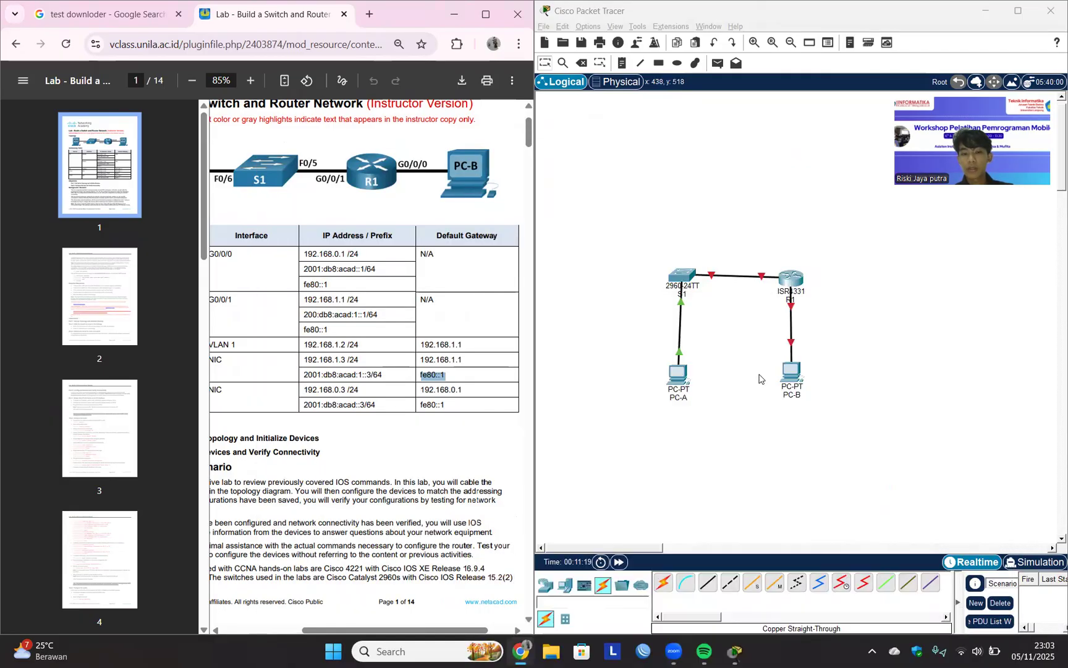
Open PC-B's IP Configuration and place its window beside the lab guide's addressing table.
left_click(791, 372)
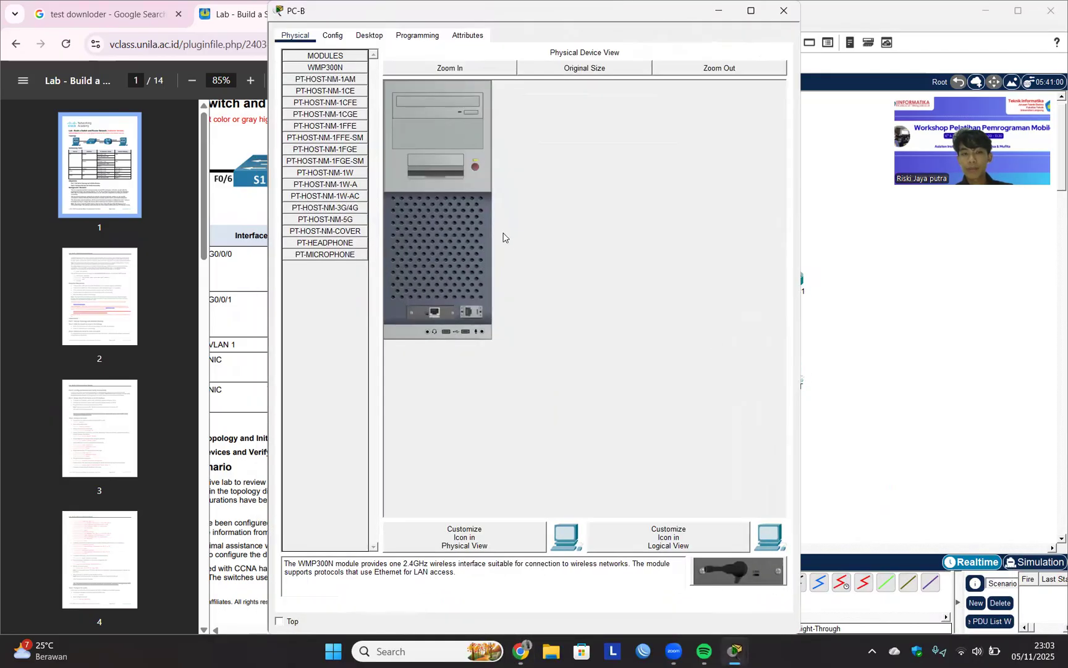
left_click(504, 234)
left_click(277, 240)
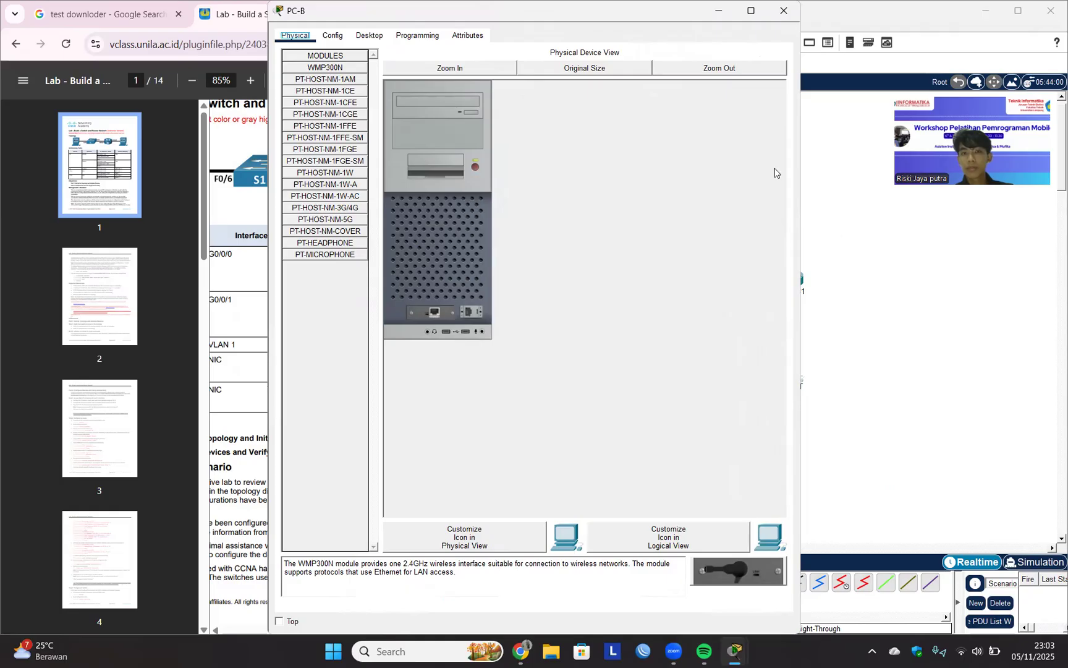
left_click_drag(321, 9, 403, 167)
left_click(447, 194)
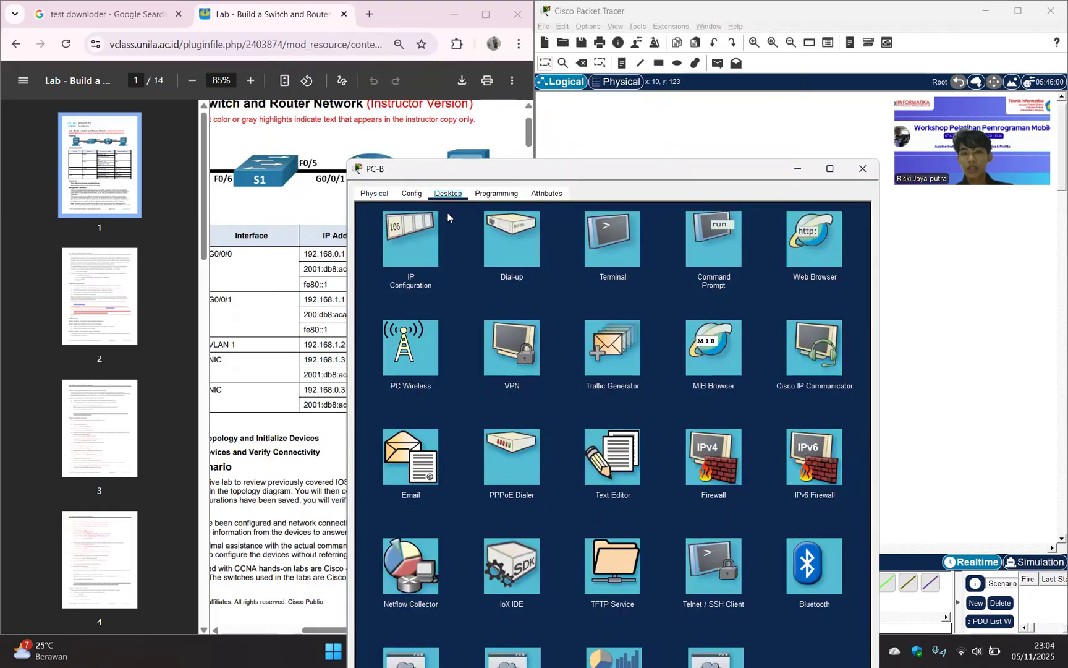
left_click(421, 252)
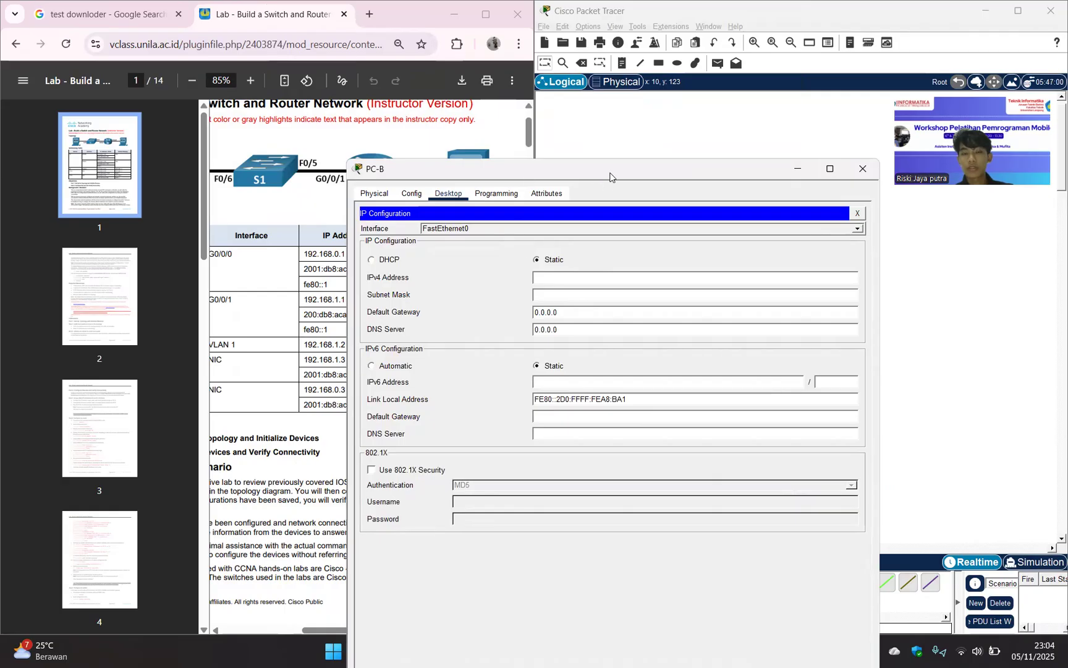
left_click_drag(610, 177, 751, 175)
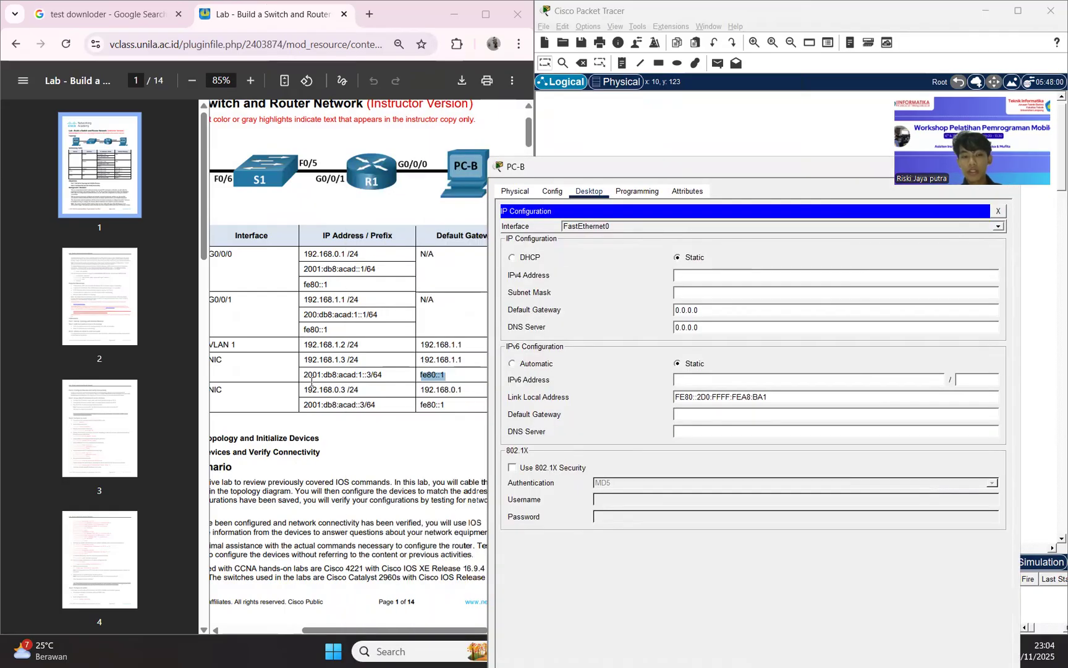
Assign PC-B the static IPv4 address 192.168.0.3 from the addressing table, with subnet mask 255.255.255.0.
scroll(311, 387, "down", 1)
scroll(312, 387, "left", 2)
scroll(311, 386, "down", 1)
scroll(312, 377, "right", 3)
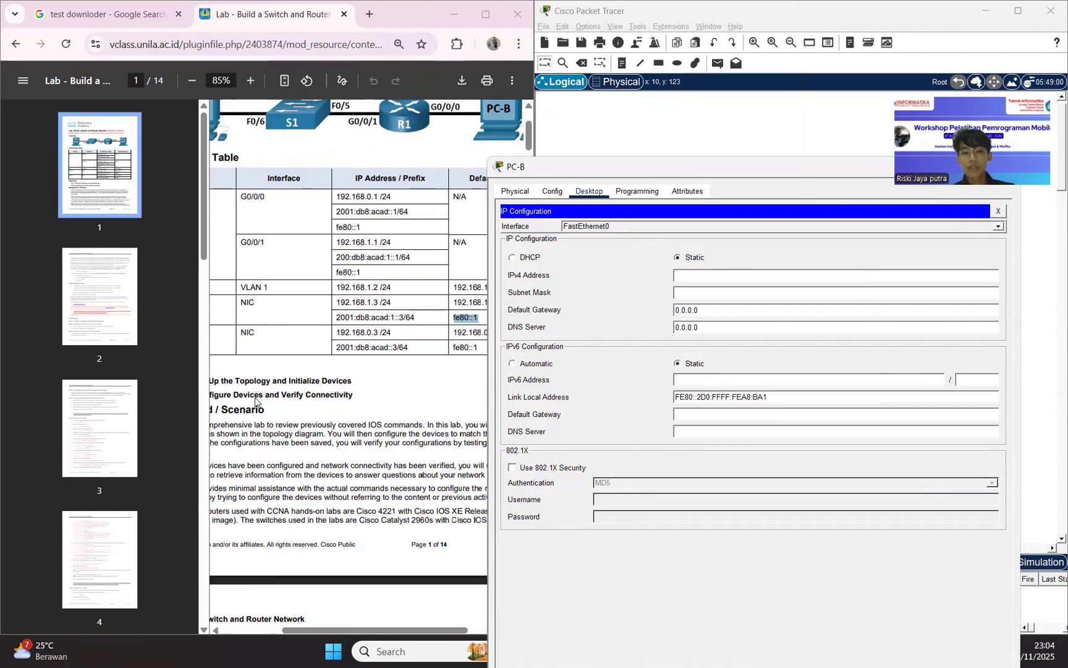
left_click_drag(334, 335, 378, 337)
key("ctrl+c")
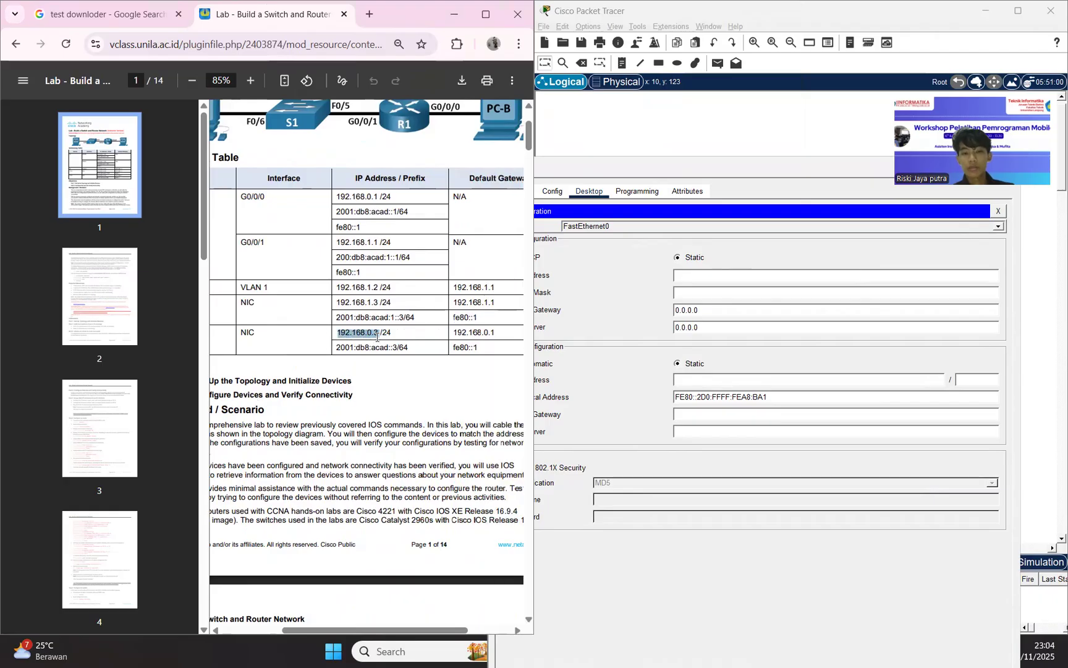
left_click(719, 281)
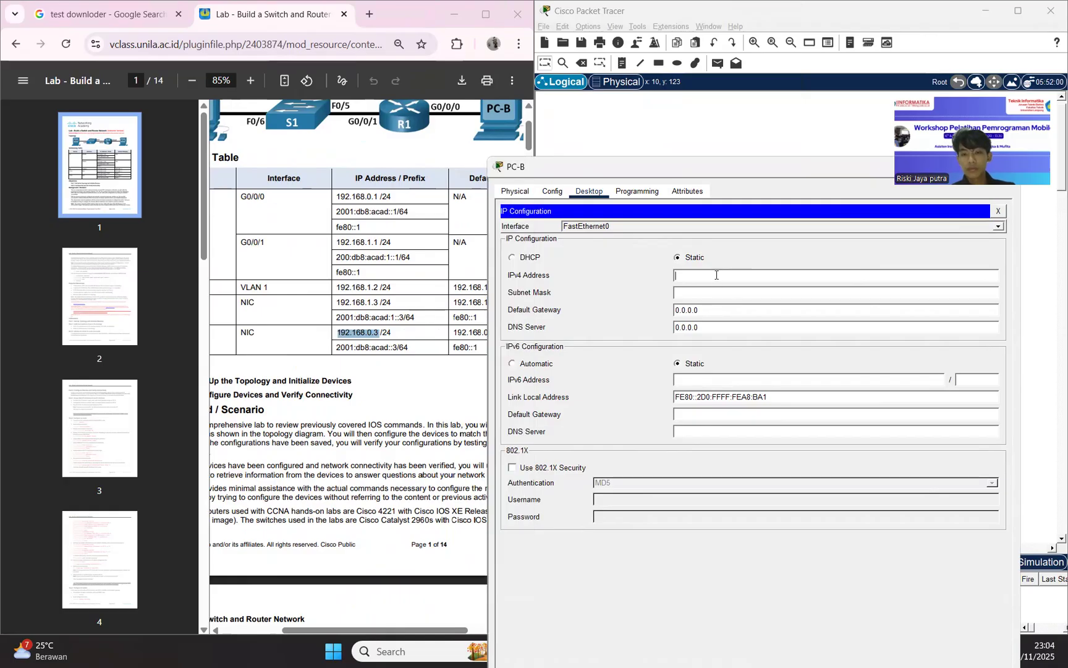
key("ctrl+v")
Set PC-B's IPv4 default gateway to 192.168.0.1 as given in the addressing table.
left_click_drag(454, 333, 524, 340)
key("ctrl+c")
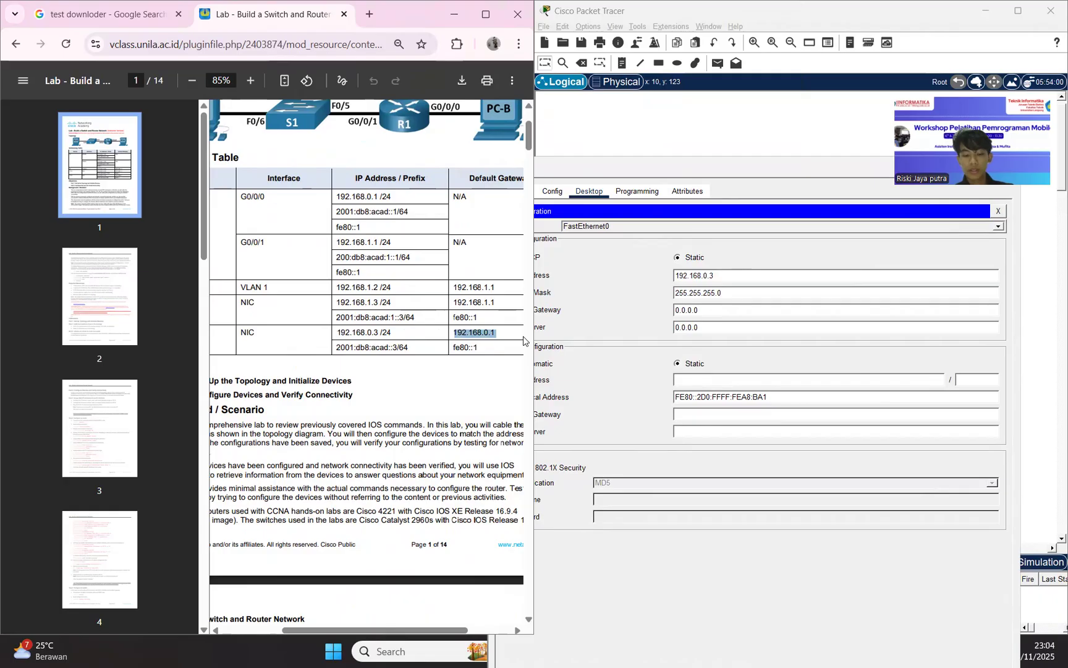
left_click(709, 311)
key("BackSpace")
key("BackSpace")
key("BackSpace")
key("BackSpace")
key("BackSpace")
key("BackSpace")
key("BackSpace")
key("ctrl+v")
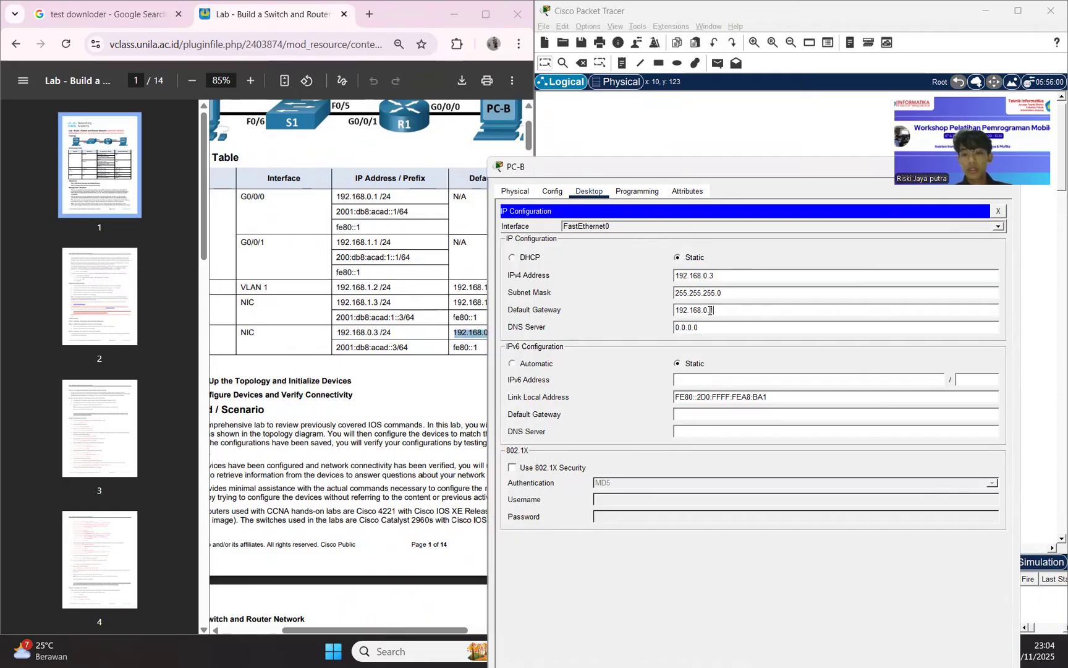
Set PC-B's static IPv6 address to 2001:db8:acad::3 with prefix length 64 and its IPv6 default gateway to fe80::1.
left_click(378, 381)
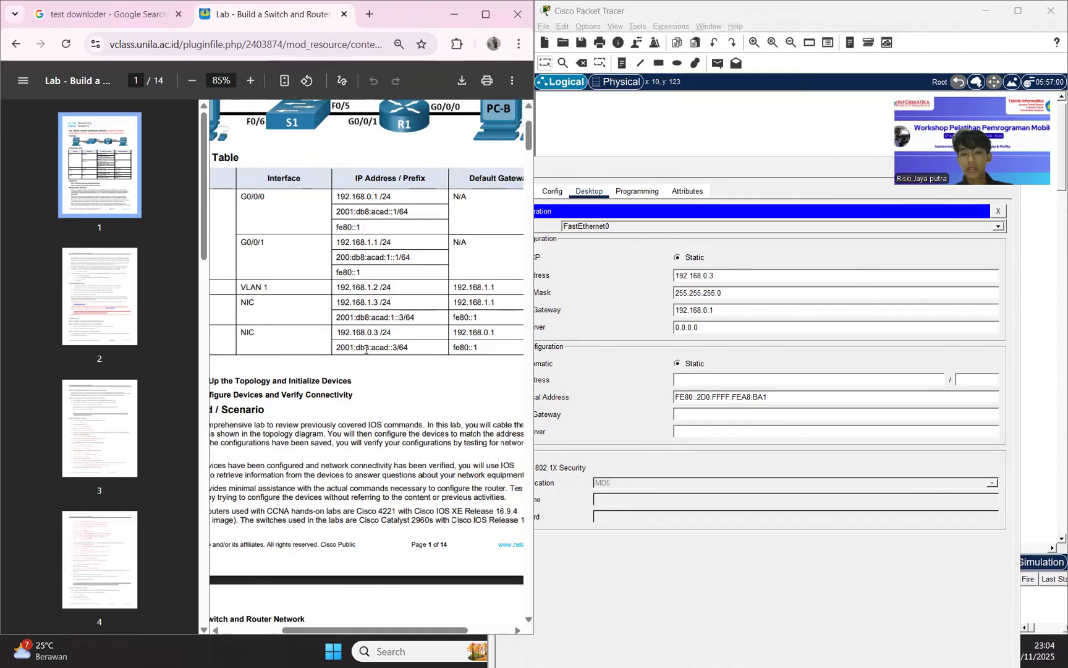
left_click_drag(334, 347, 421, 355)
key("ctrl+c")
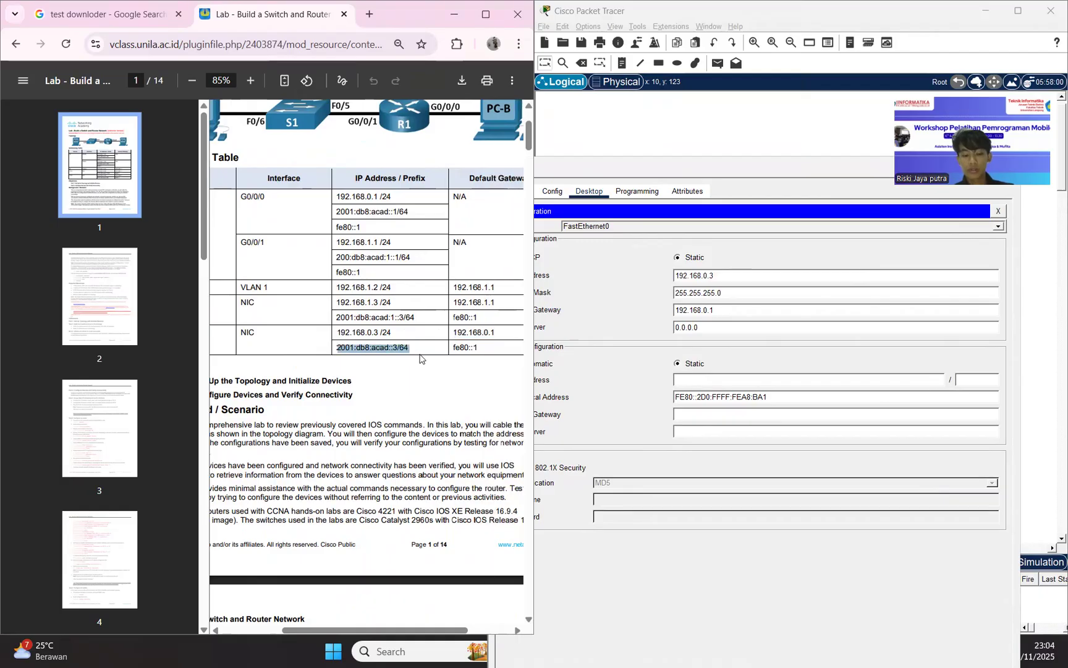
left_click(720, 380)
key("ctrl+v")
left_click(461, 381)
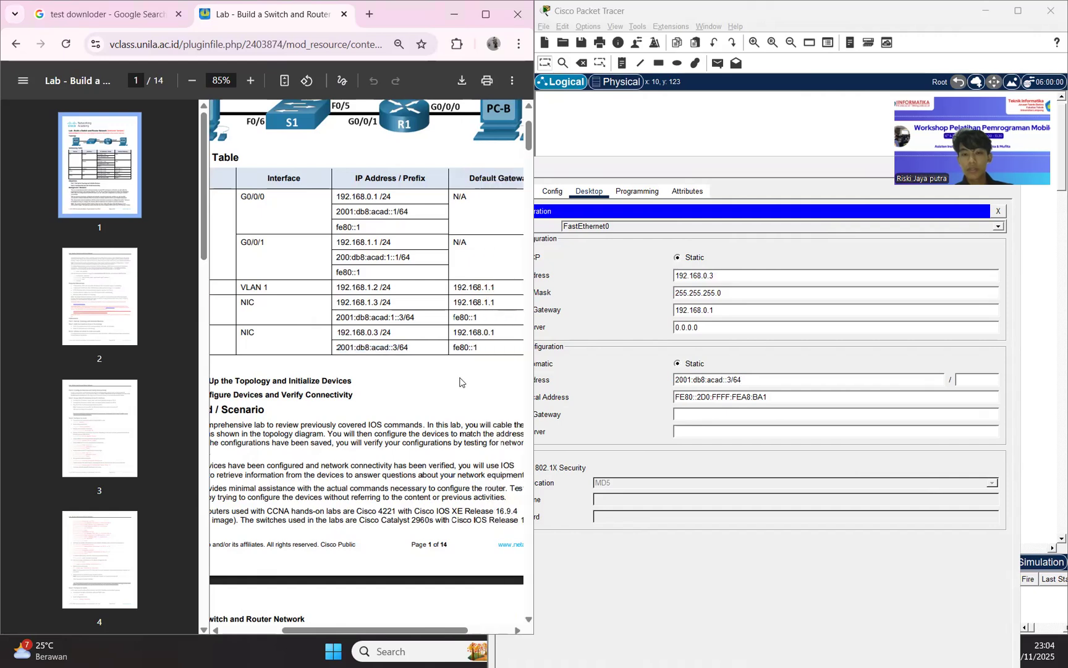
left_click_drag(452, 344, 512, 353)
key("ctrl+c")
left_click(702, 414)
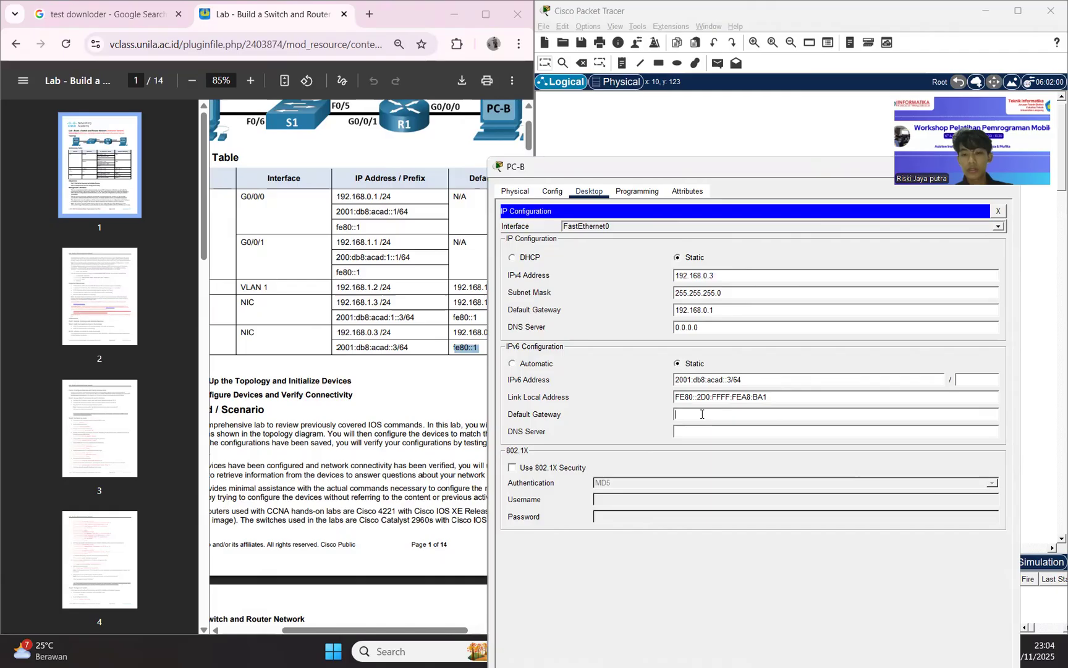
key("ctrl+v")
key("BackSpace")
key("BackSpace")
left_click(989, 378)
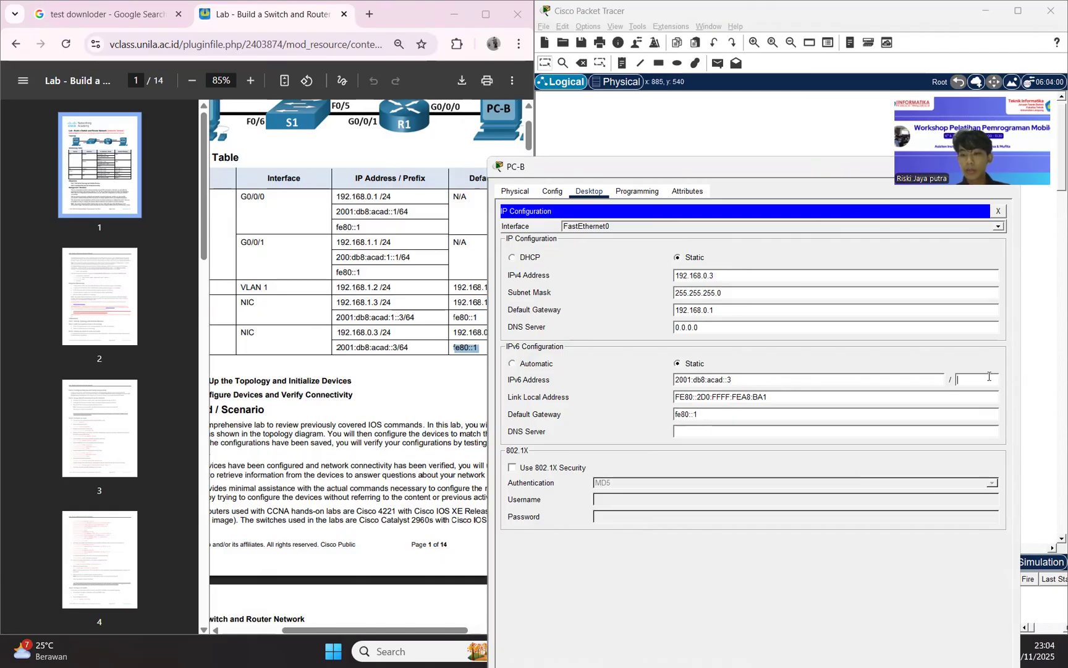
type("64")
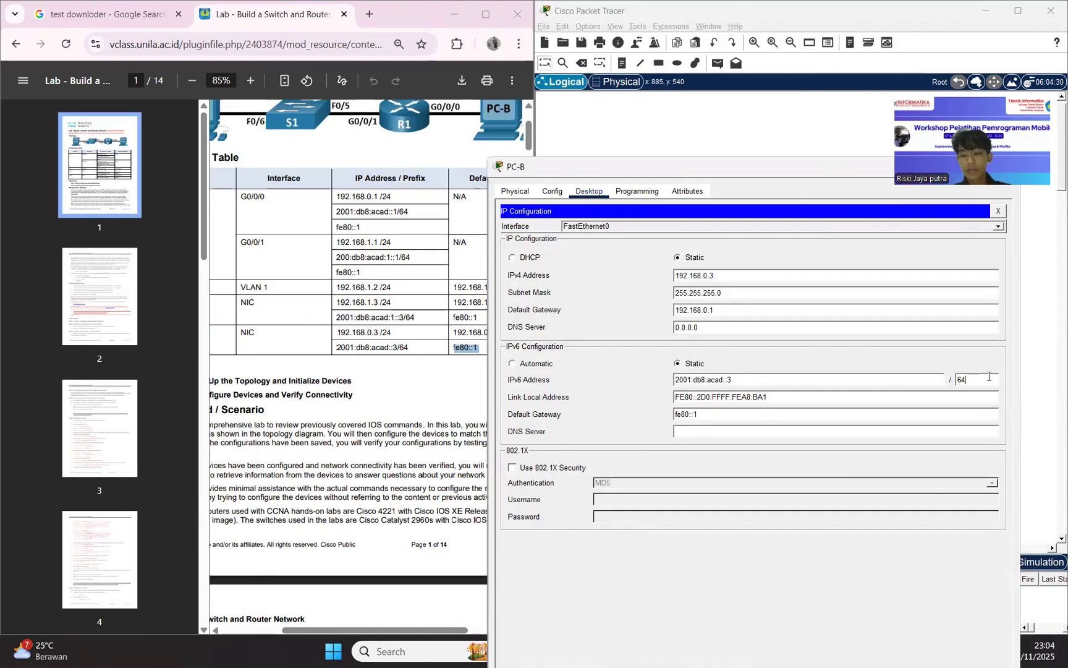
Open PC-A's Command Prompt and ping 192.168.1.3.
left_click(744, 137)
left_click(680, 374)
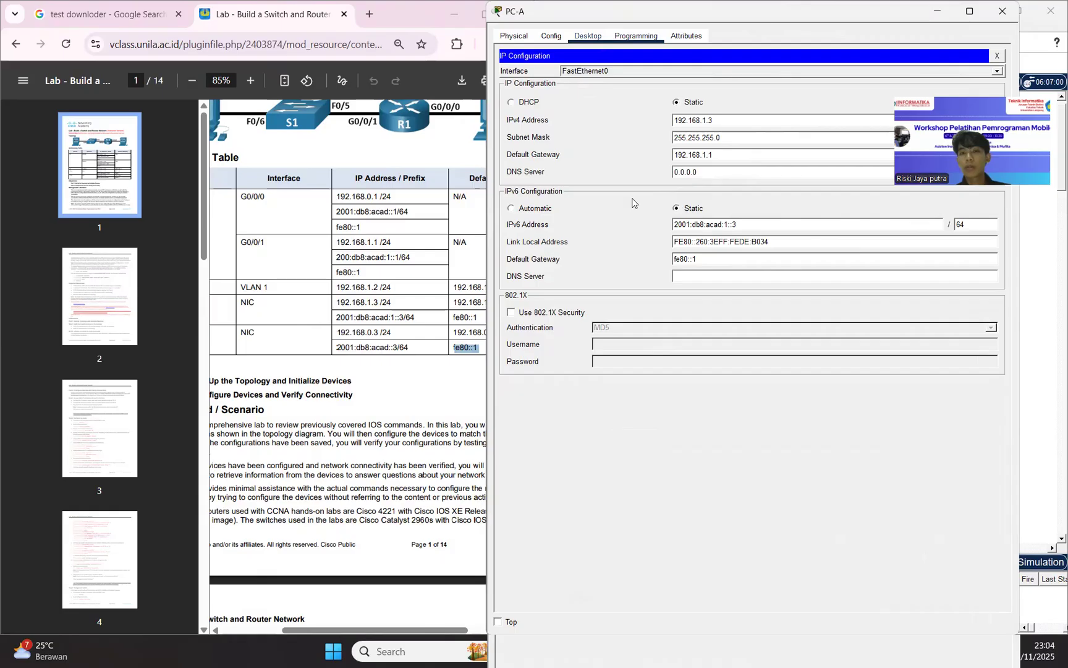
left_click(997, 57)
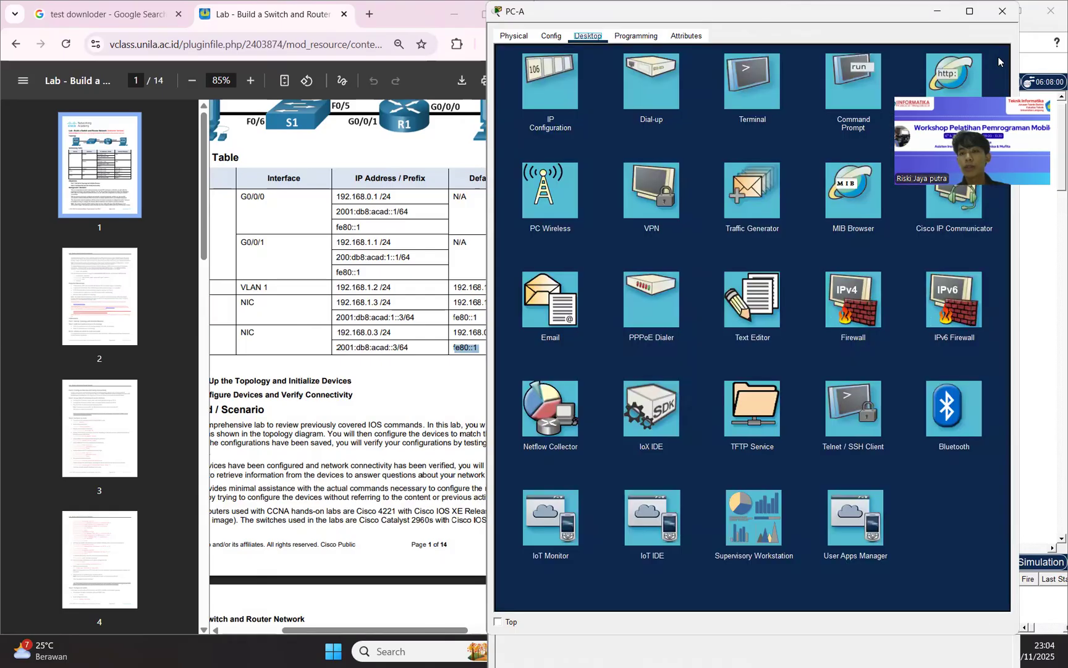
left_click(853, 80)
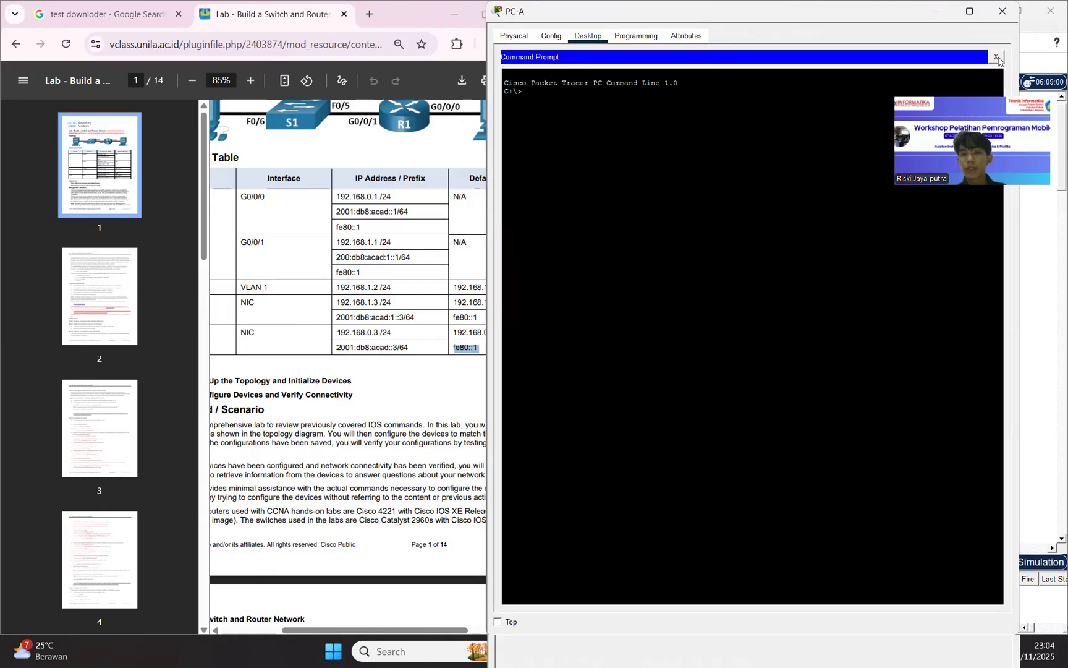
type("ping")
left_click_drag(717, 11, 691, 123)
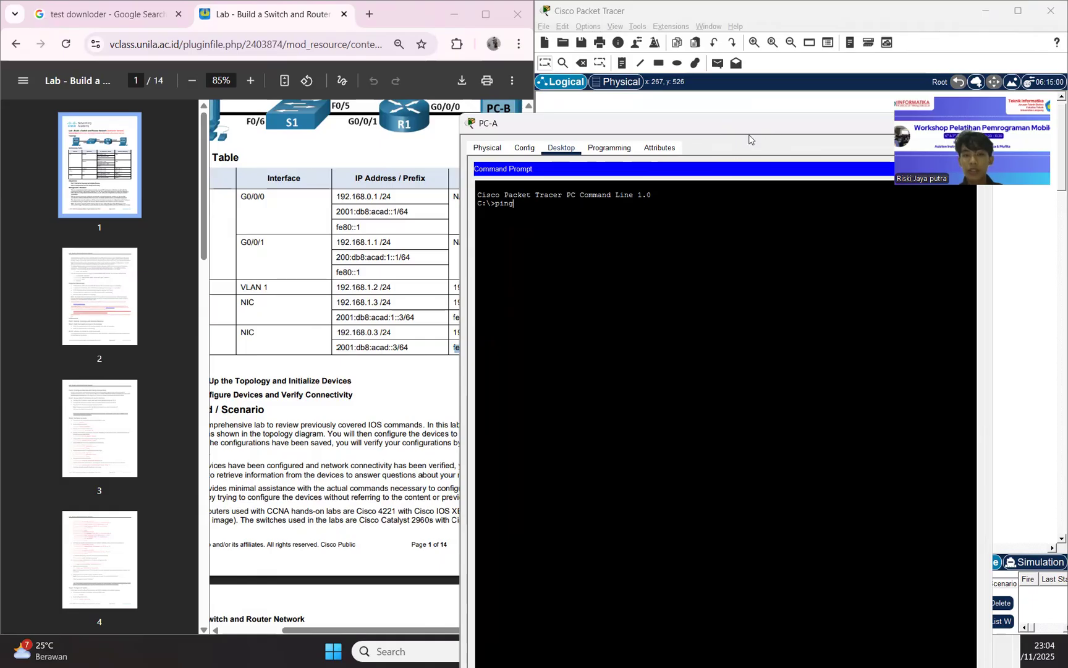
type("92.169")
type(".1.")
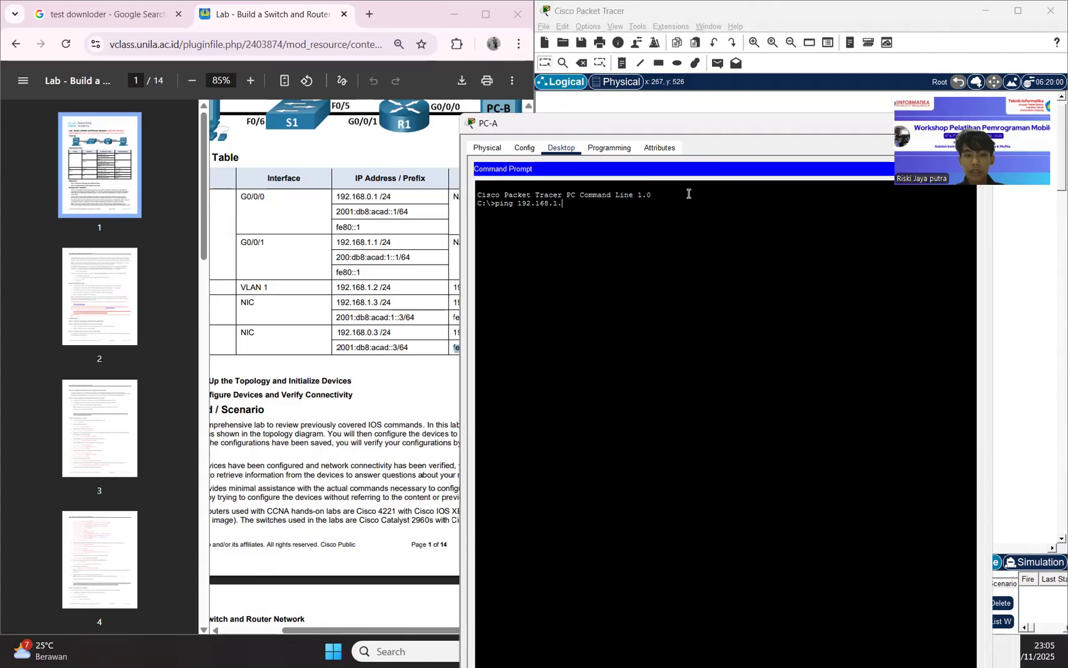
type("3")
key("Return")
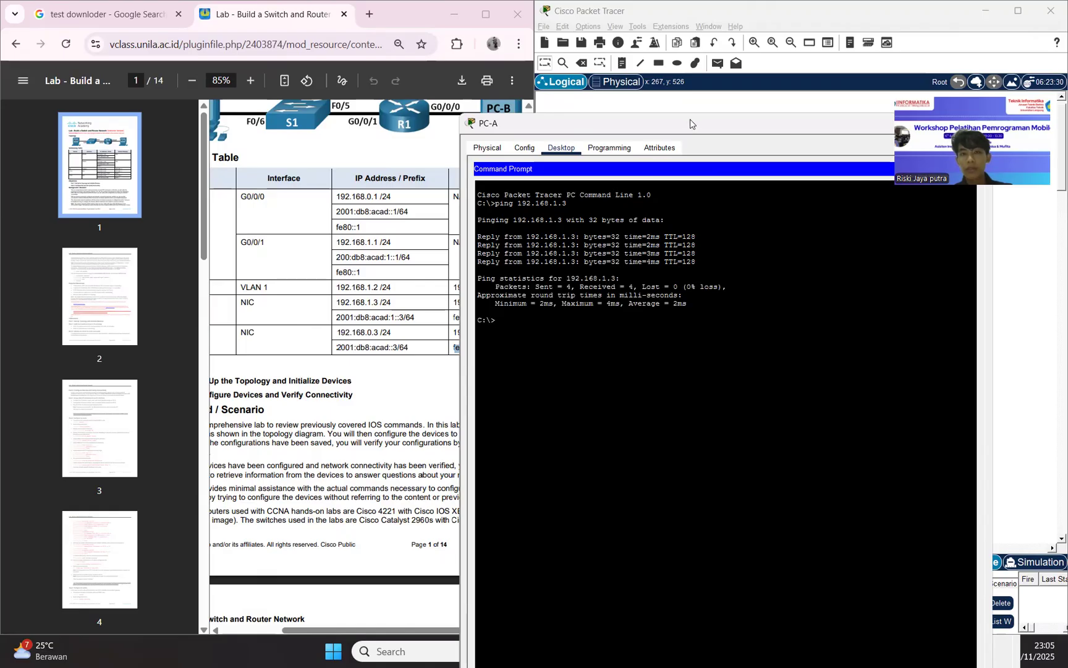
Return to the lab guide and read Part 2, Step 1 on pinging PC-B and Step 2 on configuring the router.
left_click_drag(690, 123, 587, 185)
left_click(625, 143)
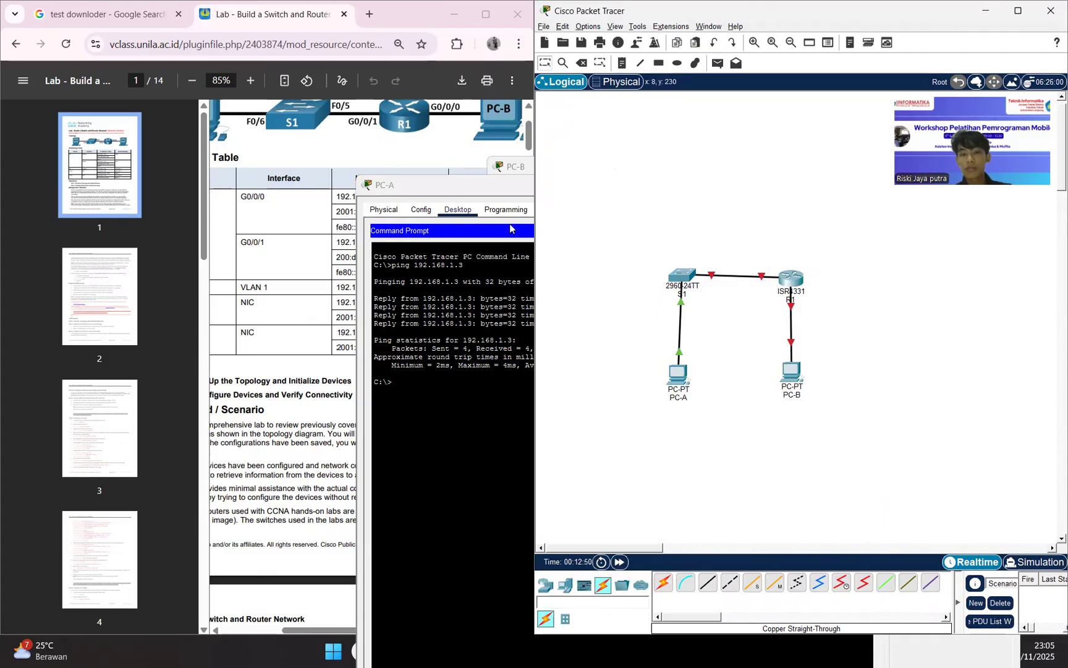
left_click(303, 301)
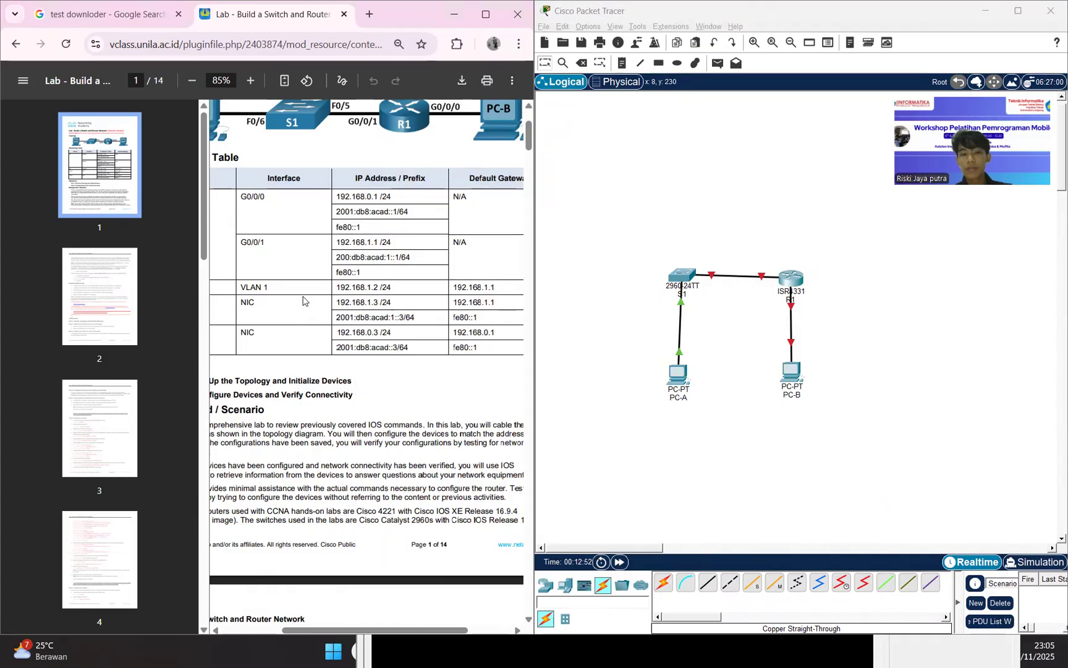
scroll(302, 301, "down", 10)
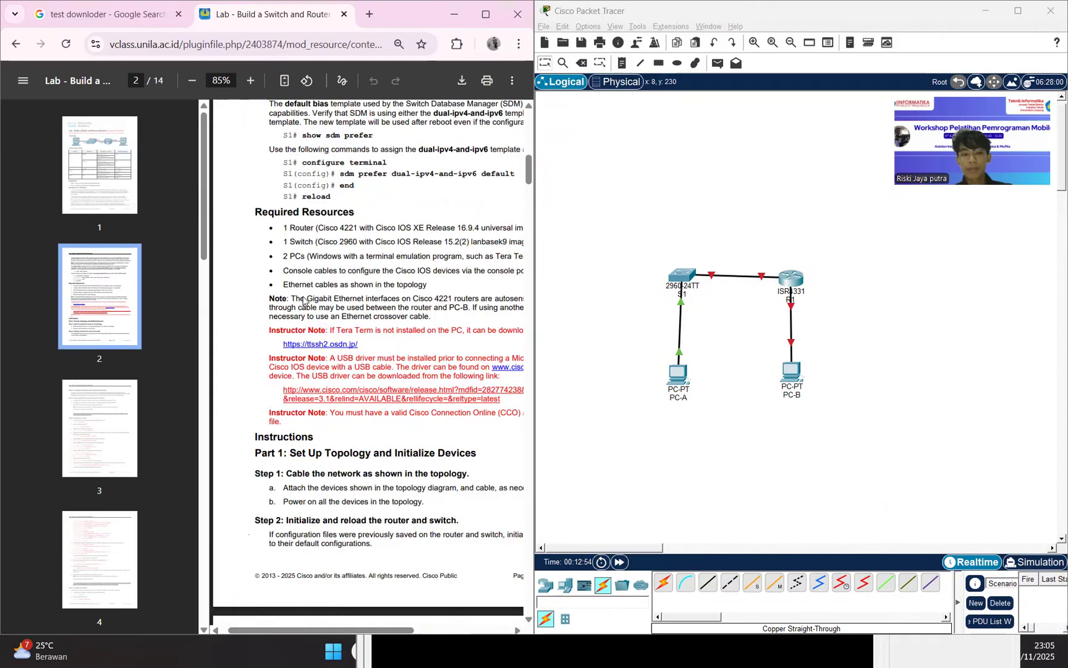
scroll(303, 301, "down", 7)
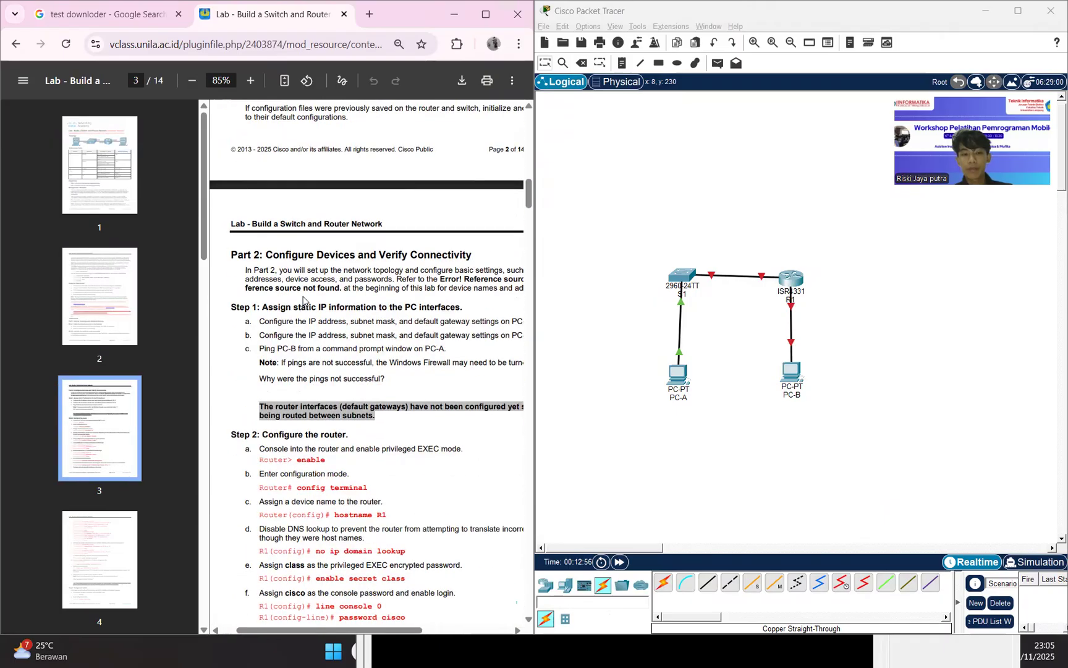
scroll(303, 301, "down", 1)
scroll(302, 301, "right", 1)
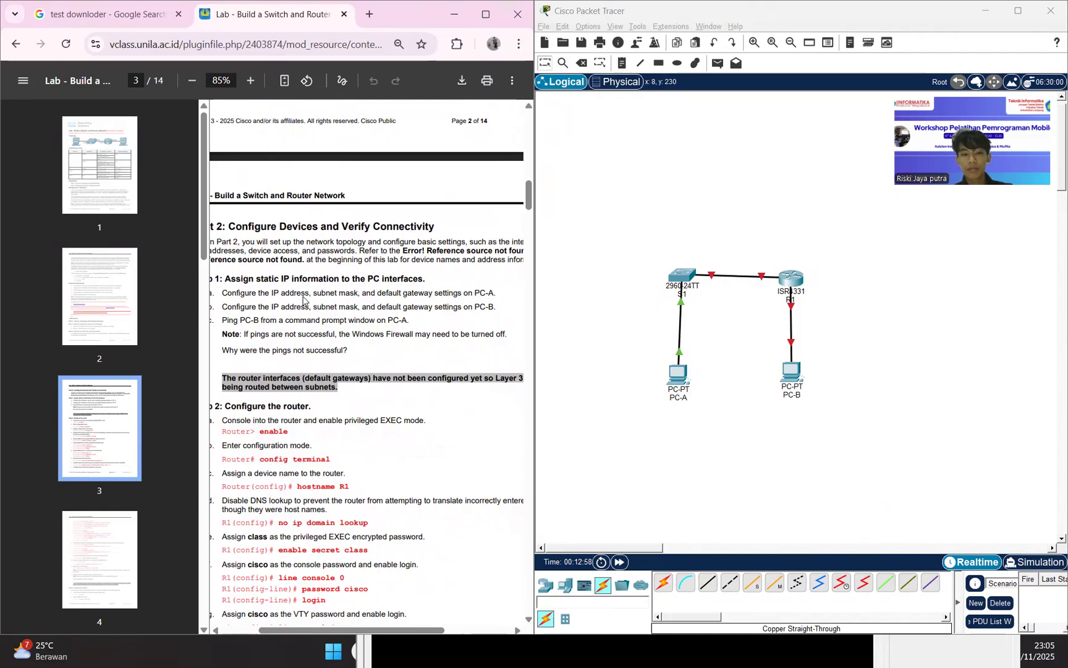
scroll(302, 301, "down", 1)
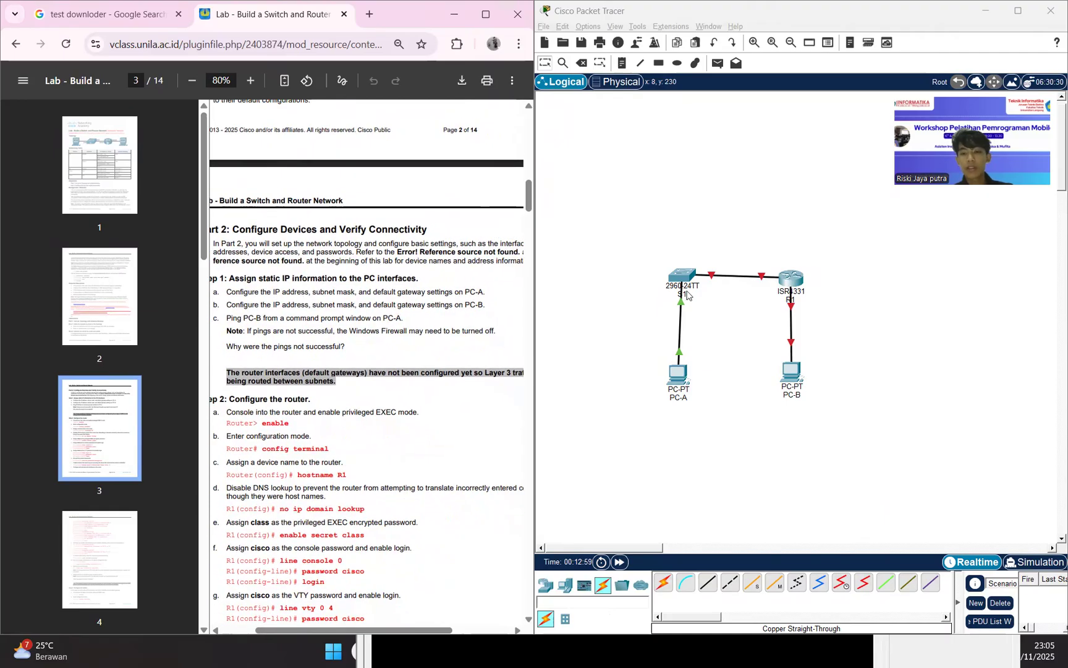
scroll(303, 301, "down", 1)
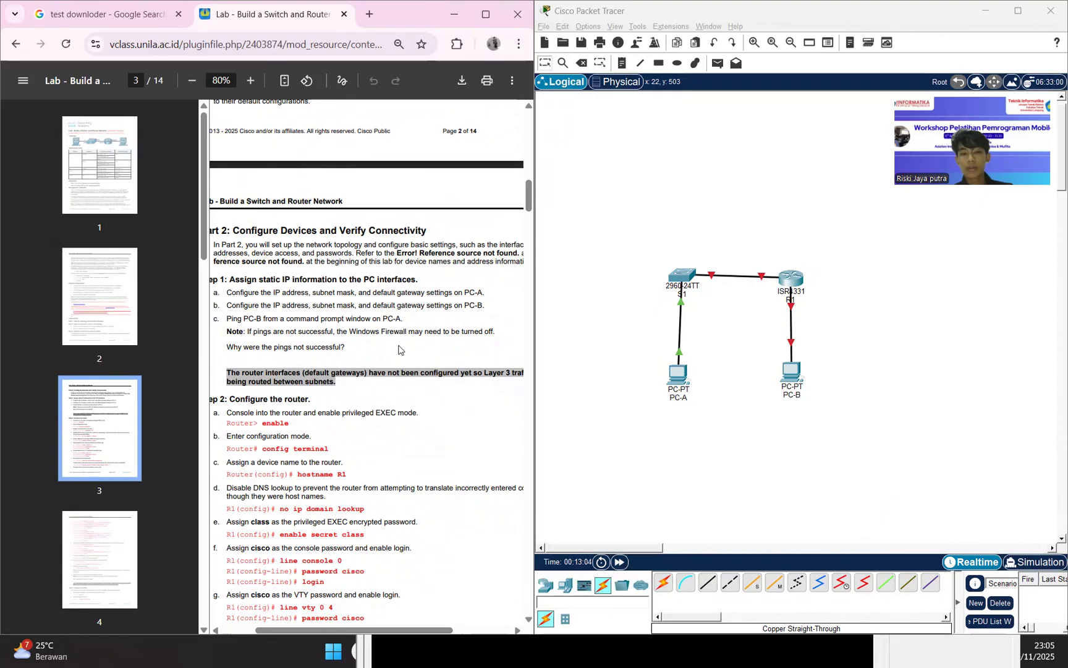
Ping PC-B at 192.168.0.3 from PC-A's Command Prompt, taking the address from the lab guide's addressing table.
left_click(678, 375)
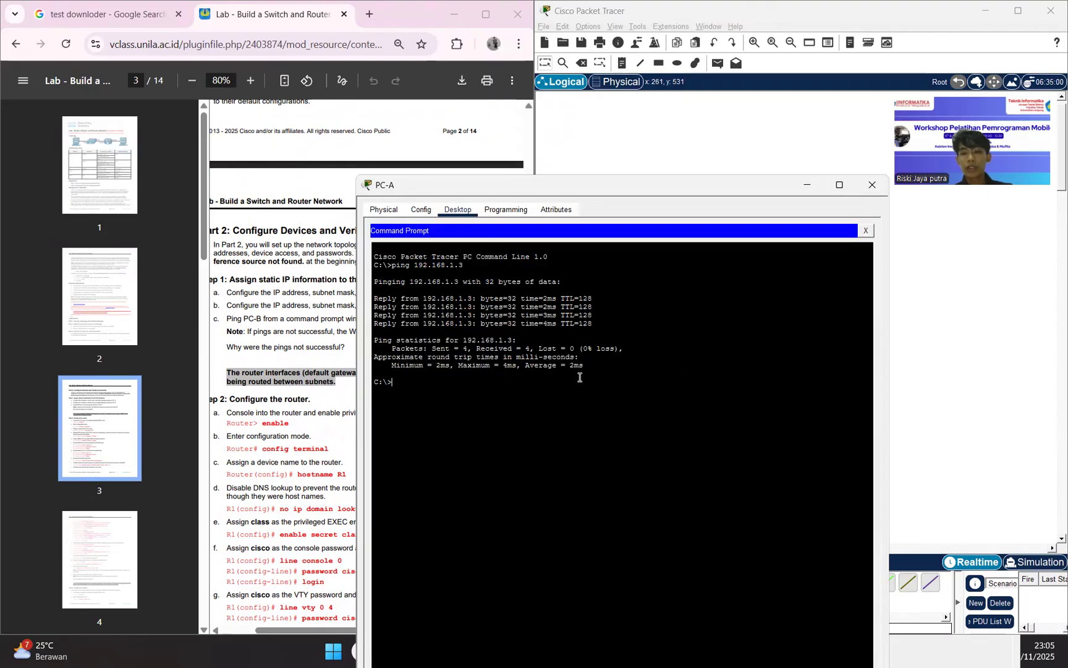
key("Up")
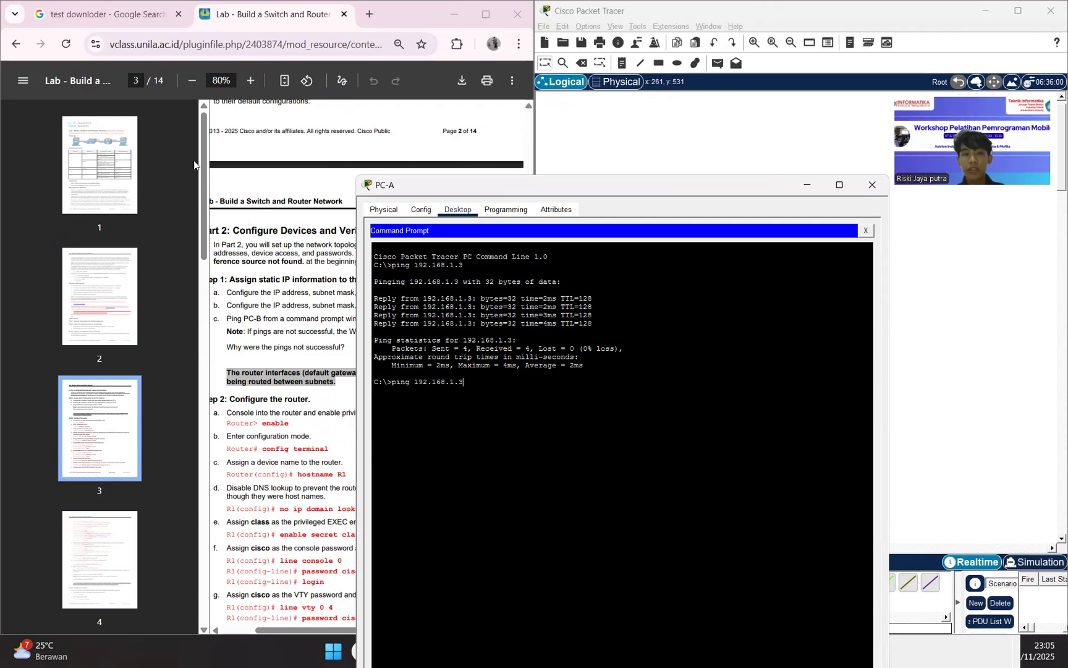
left_click(273, 168)
scroll(274, 167, "up", 14)
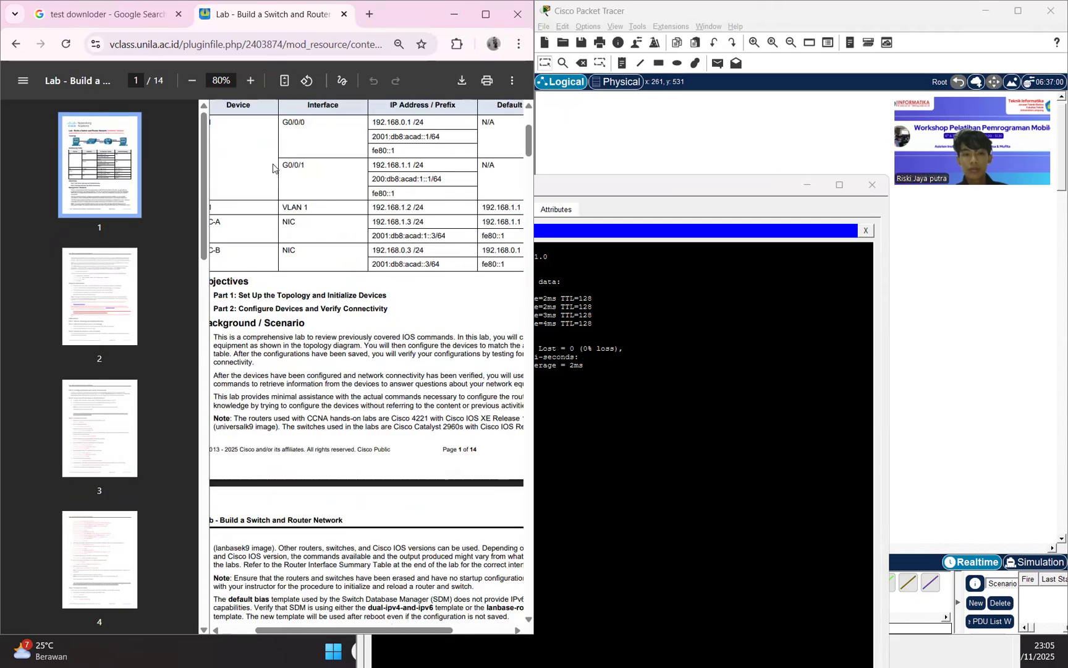
scroll(274, 168, "up", 3)
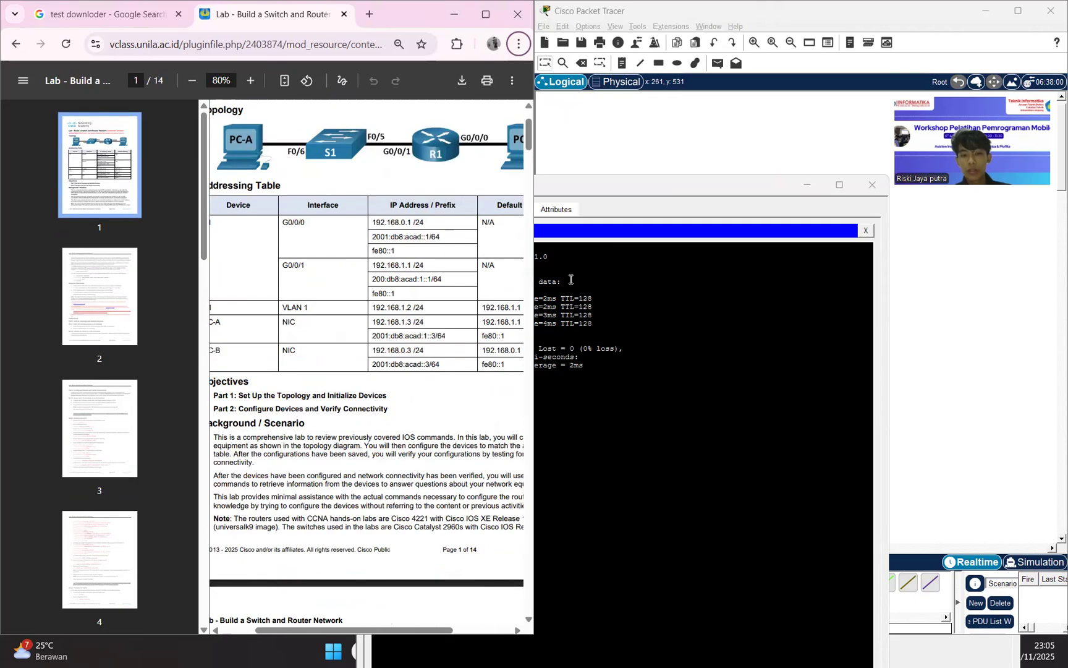
left_click(649, 351)
key("BackSpace")
key("BackSpace")
type("0.3")
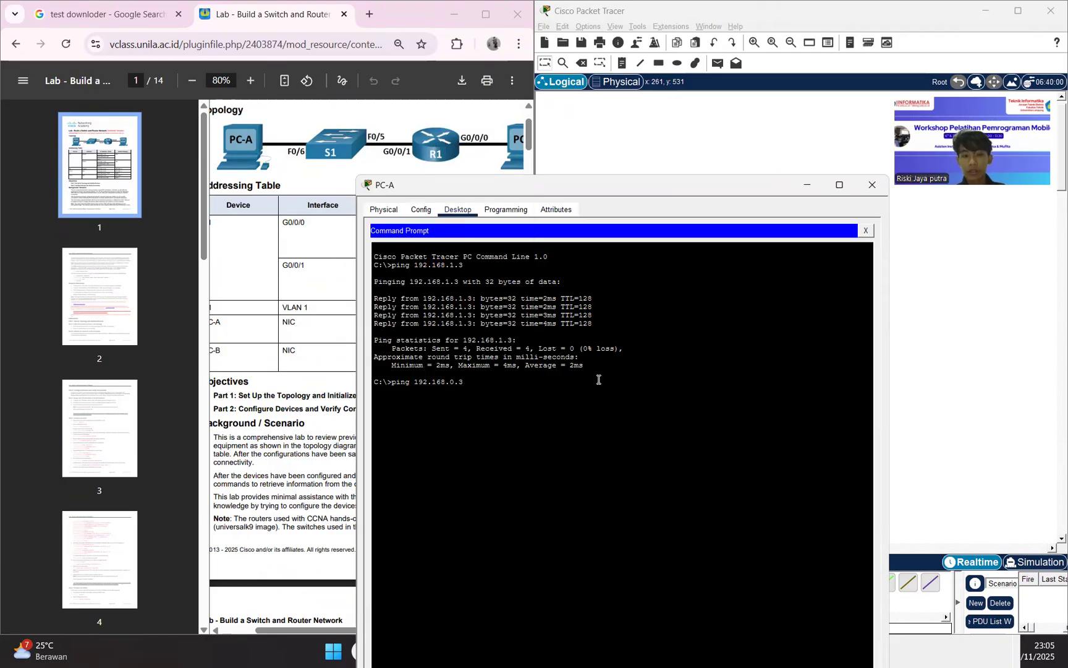
left_click_drag(604, 190, 823, 222)
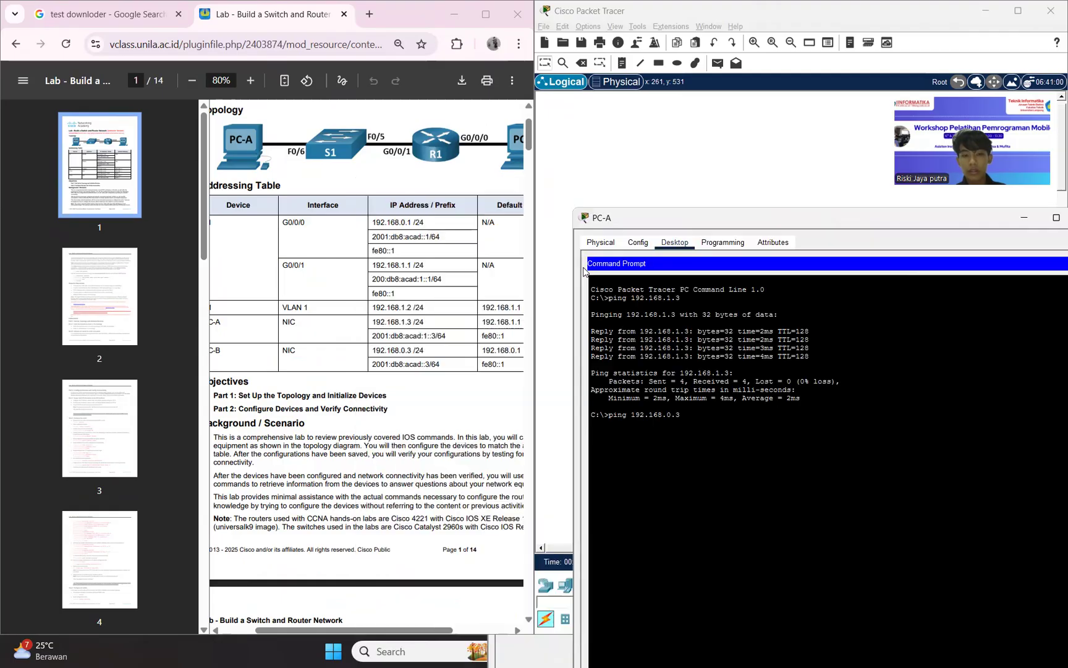
key("Return")
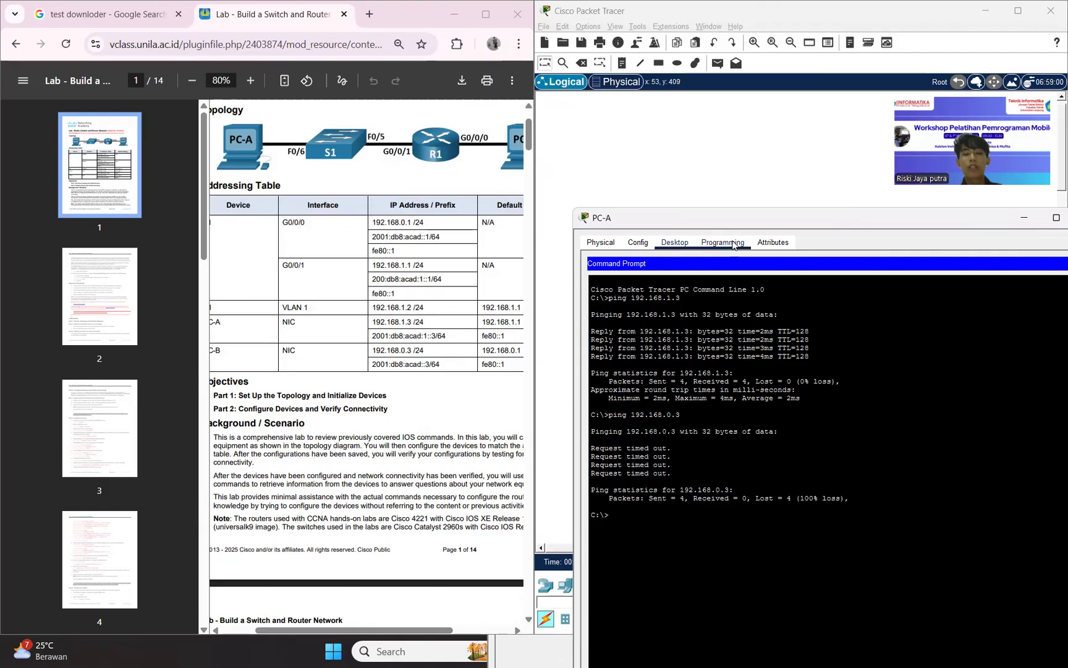
Return to Step 2 of the lab guide and open router R1's command line interface beside it.
scroll(326, 396, "down", 20)
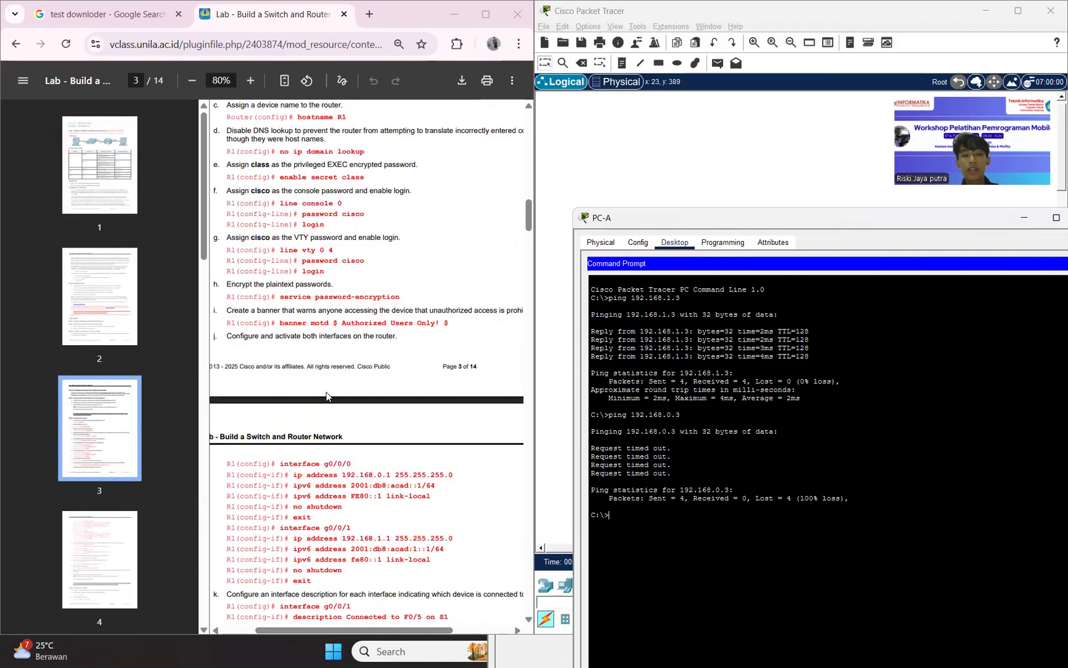
scroll(327, 396, "up", 5)
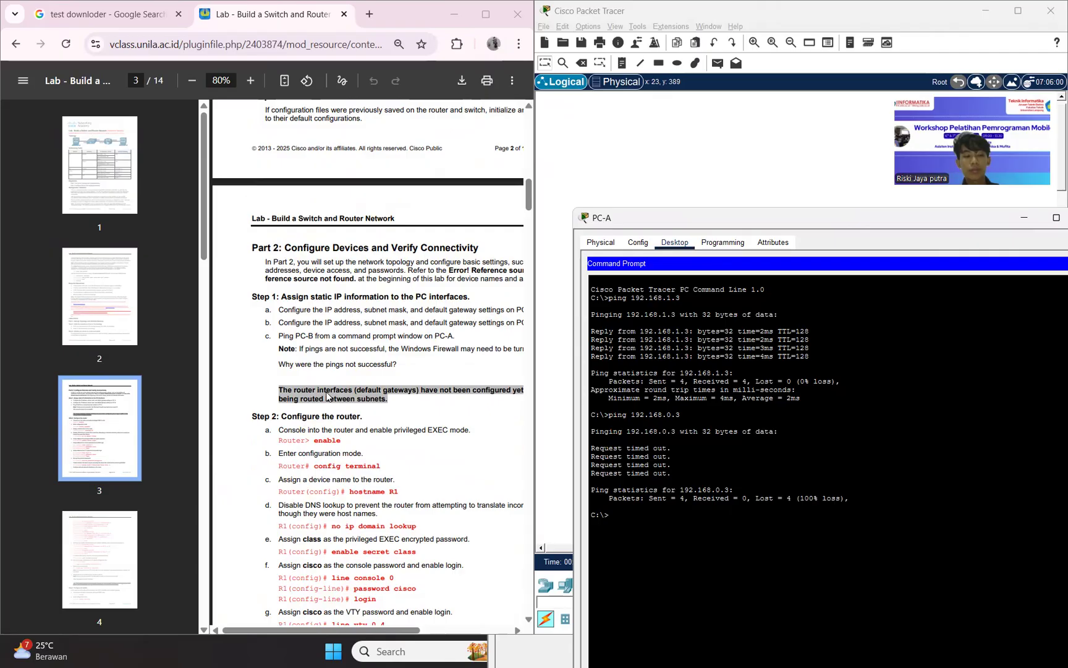
left_click(680, 168)
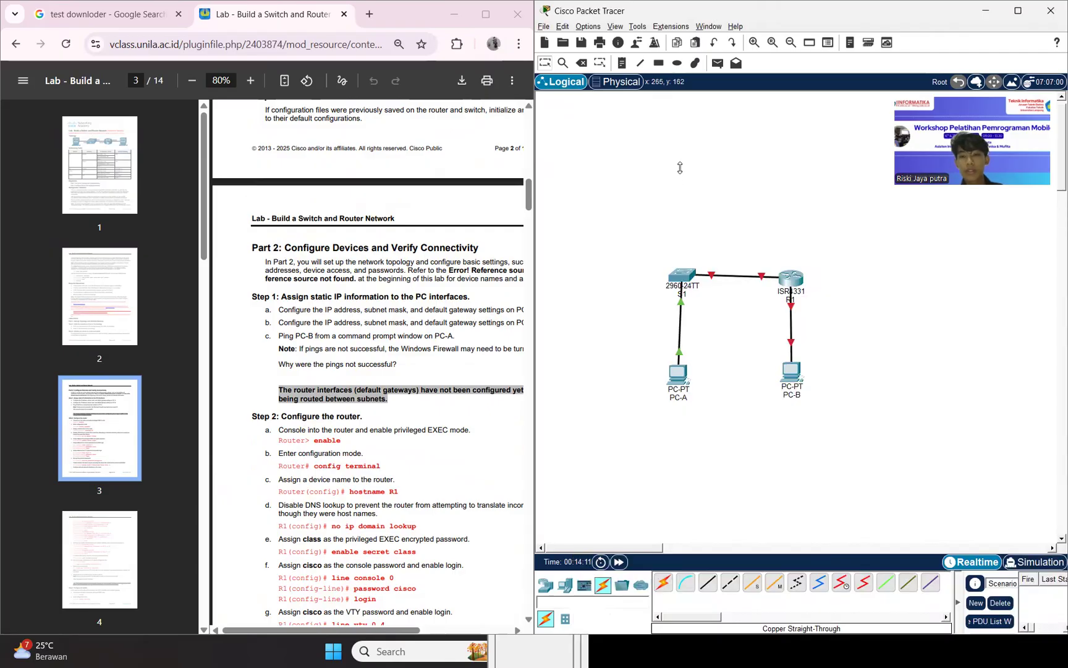
left_click(791, 277)
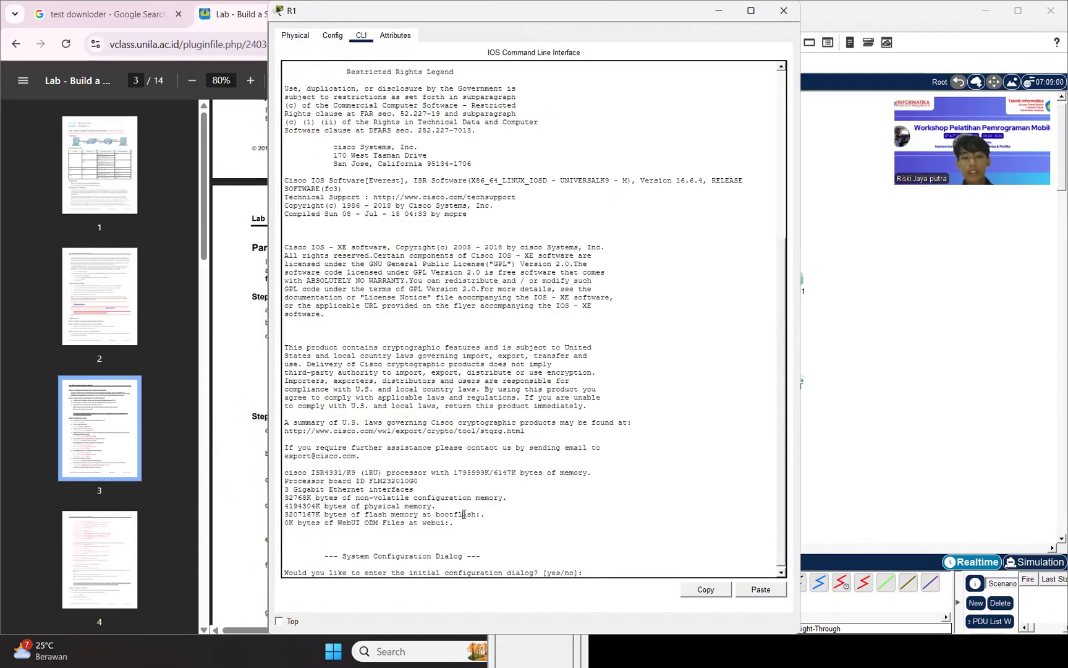
key("Return")
key("Return")
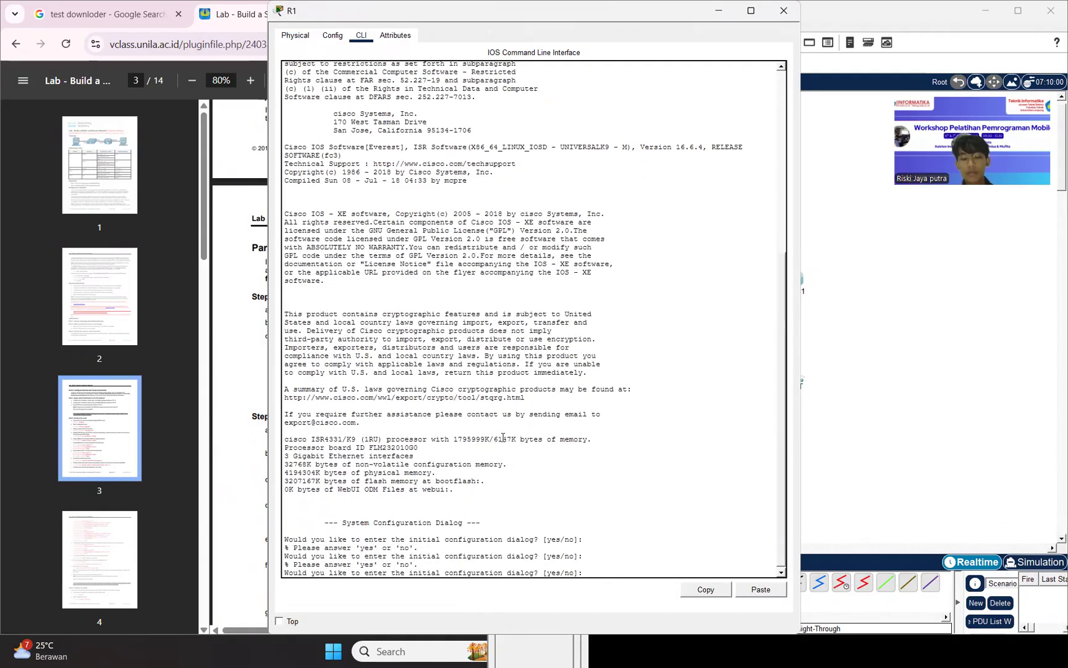
key("super+Right")
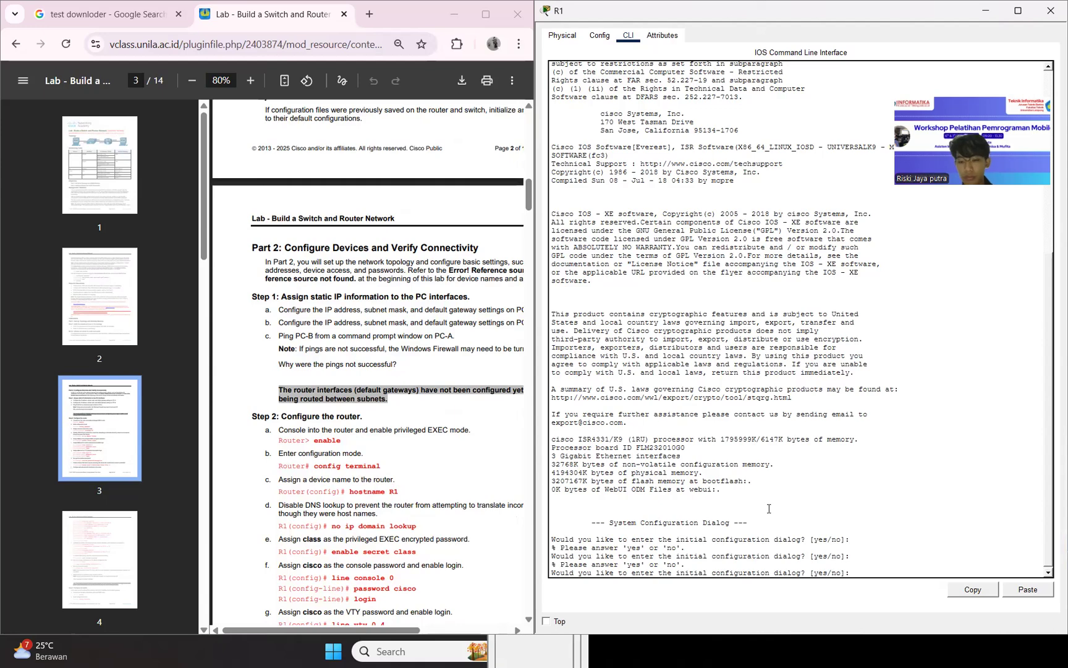
Answer yes to the initial configuration dialog, no to basic management setup and yes to the interface summary, and abort at the host name to reach the Router prompt.
type("no")
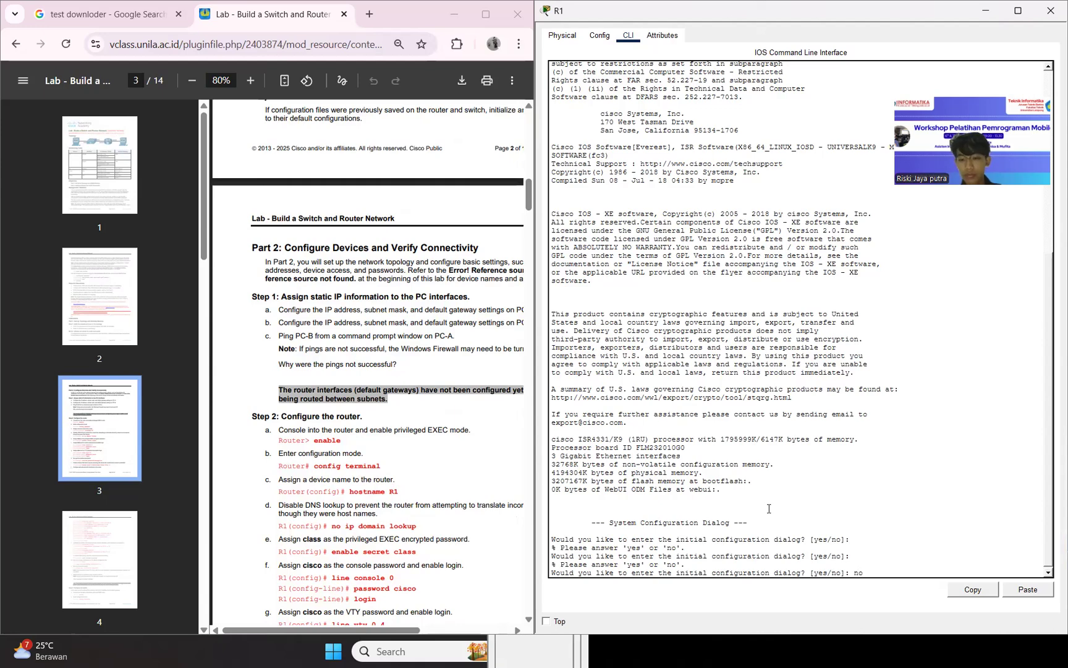
key("BackSpace")
key("BackSpace")
type("yes")
key("Return")
type("no")
key("Return")
type("no")
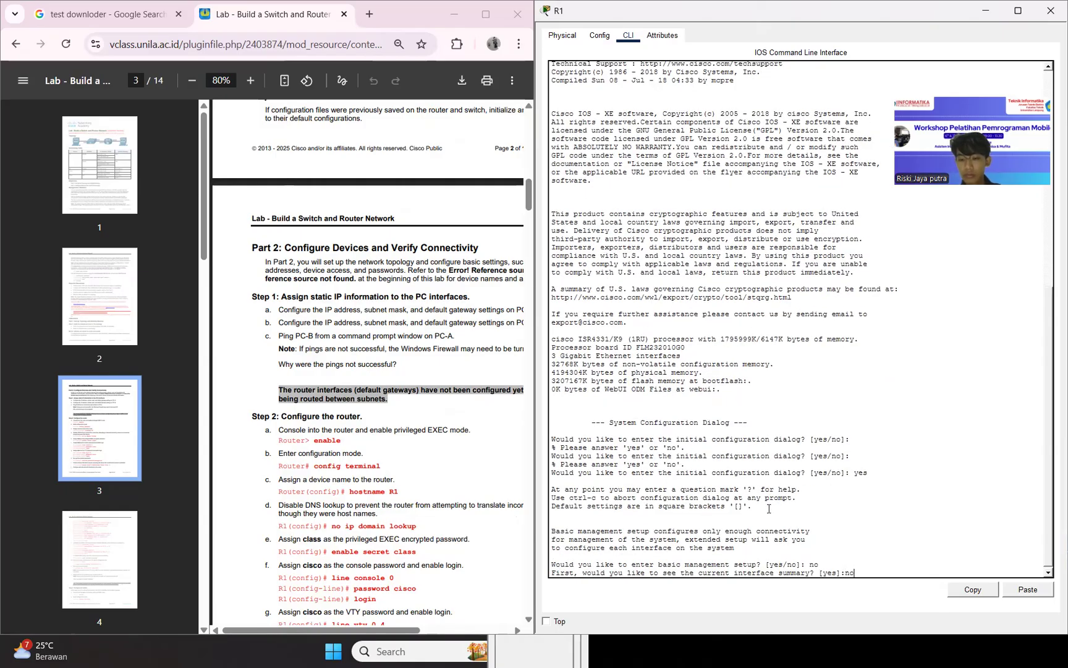
key("BackSpace")
key("BackSpace")
type("yes")
key("Return")
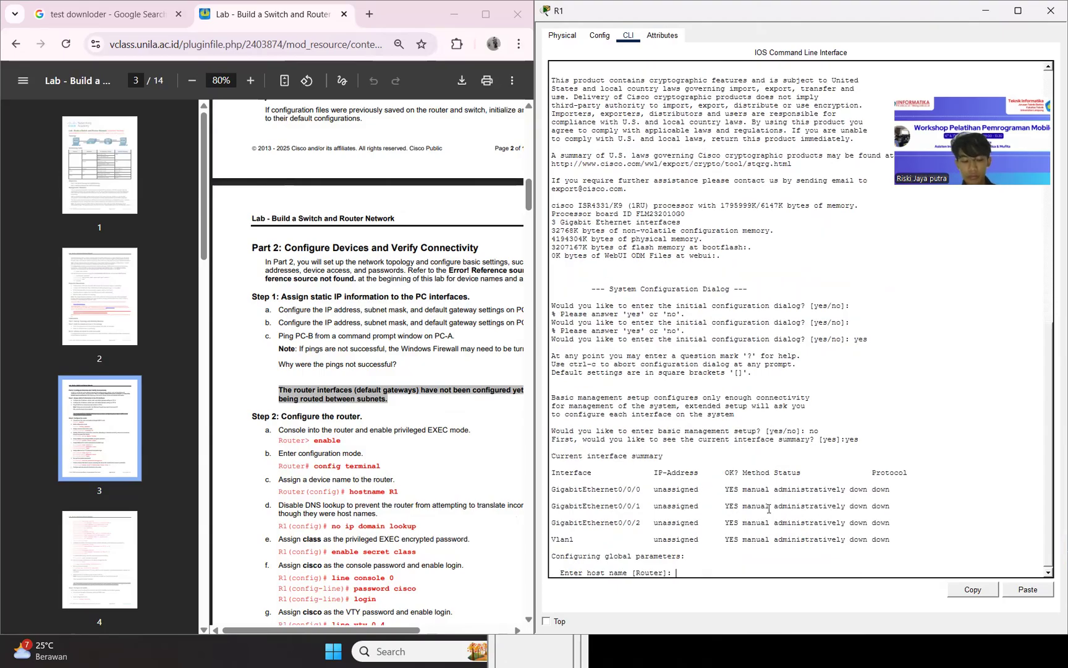
key("ctrl+c")
key("Return")
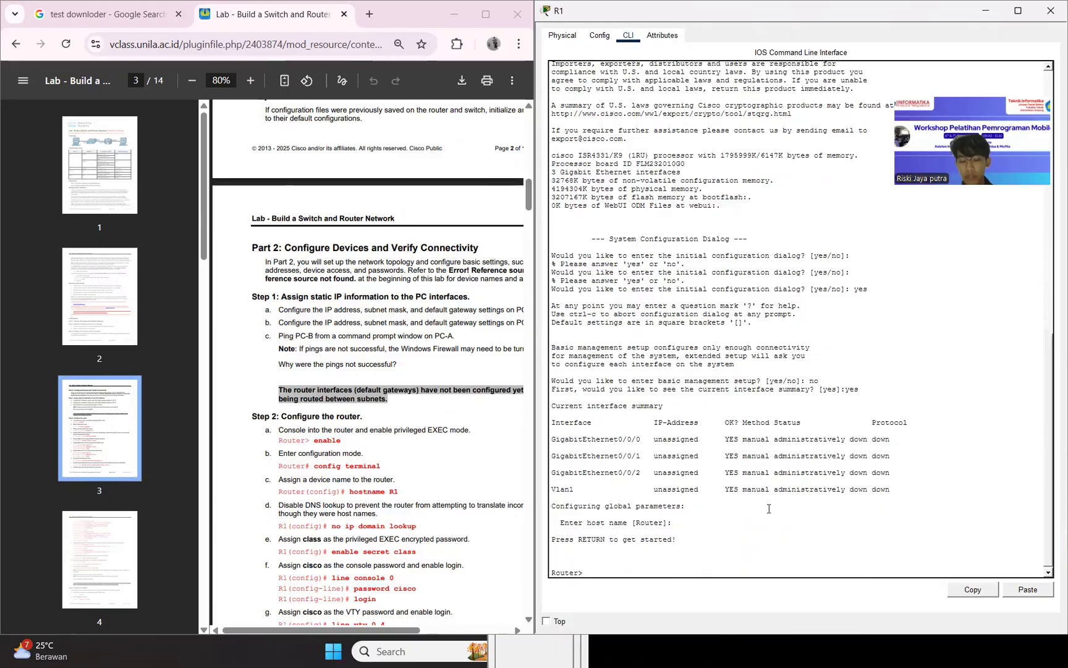
Enter privileged EXEC mode with enable and global configuration mode with conf t on the router.
type("enable")
key("BackSpace")
key("BackSpace")
key("BackSpace")
key("BackSpace")
key("BackSpace")
type("nable")
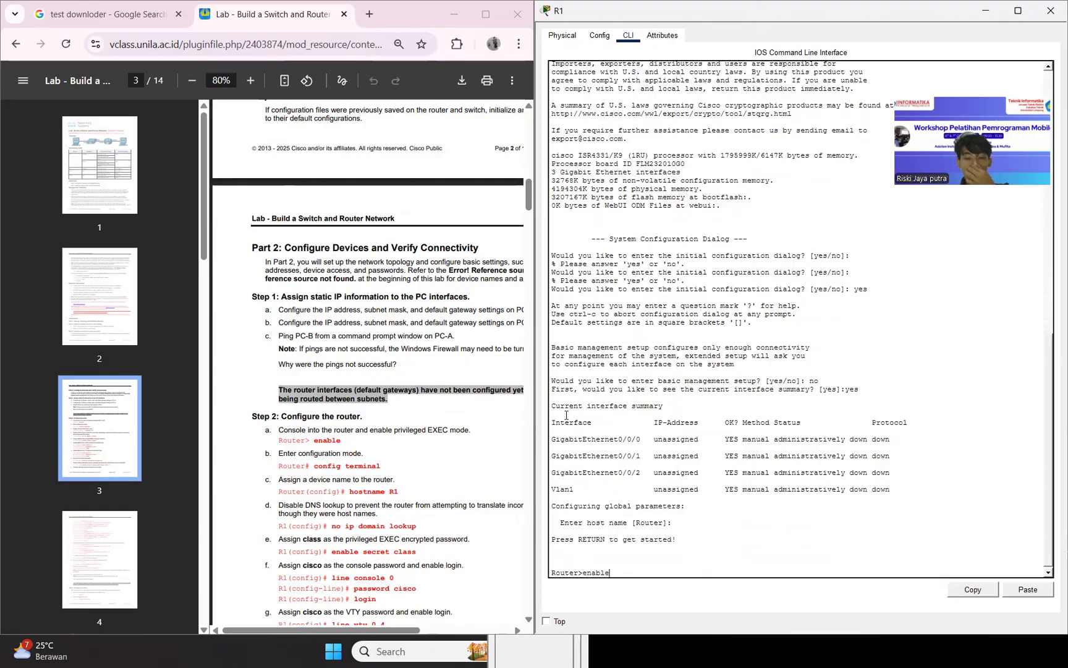
key("Return")
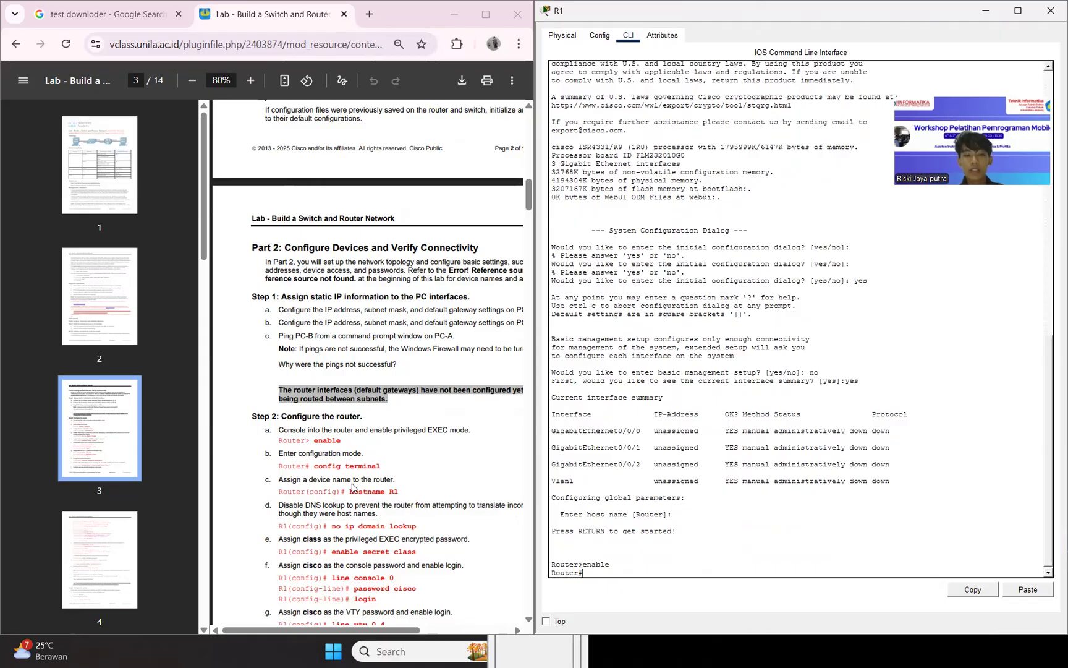
type("conf t")
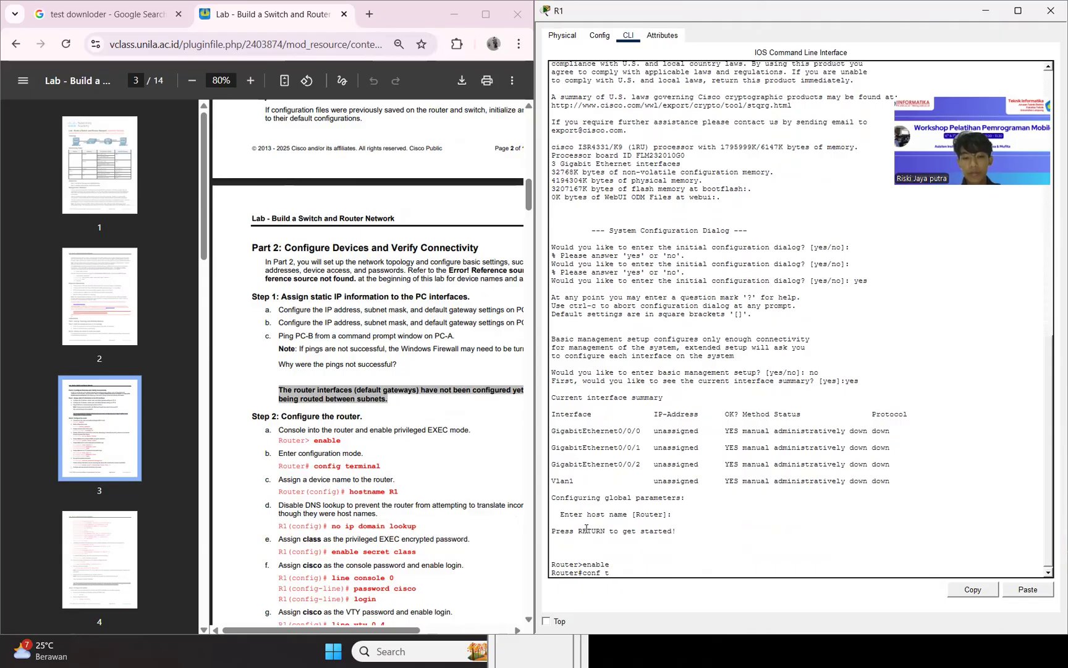
key("Return")
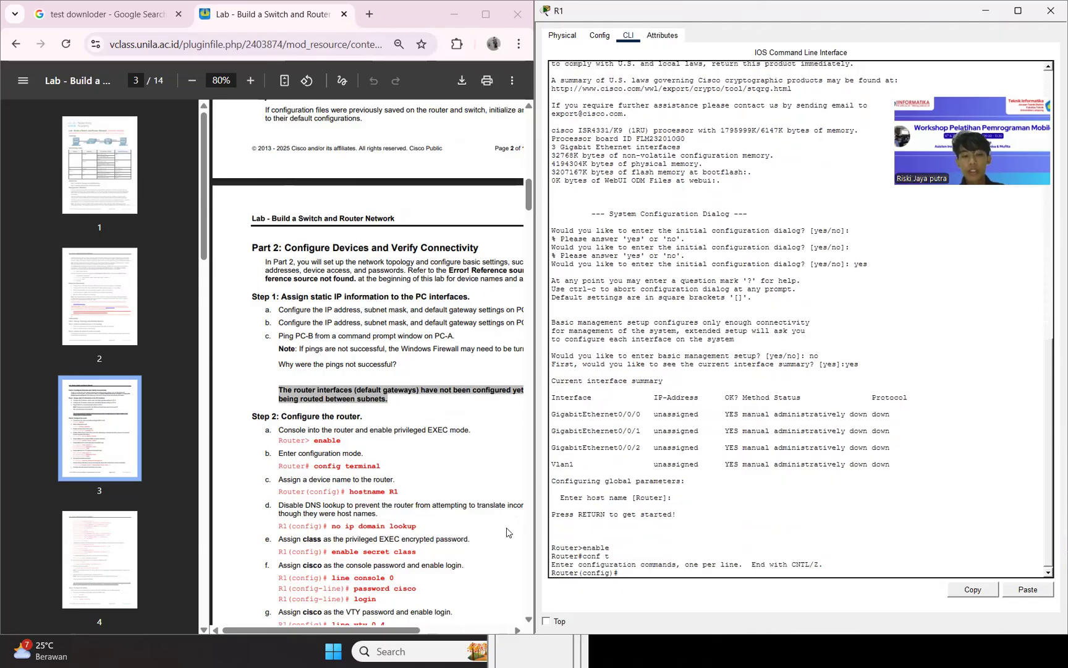
Set the router's hostname to R1 and disable DNS lookup with no ip domain lookup.
type("host")
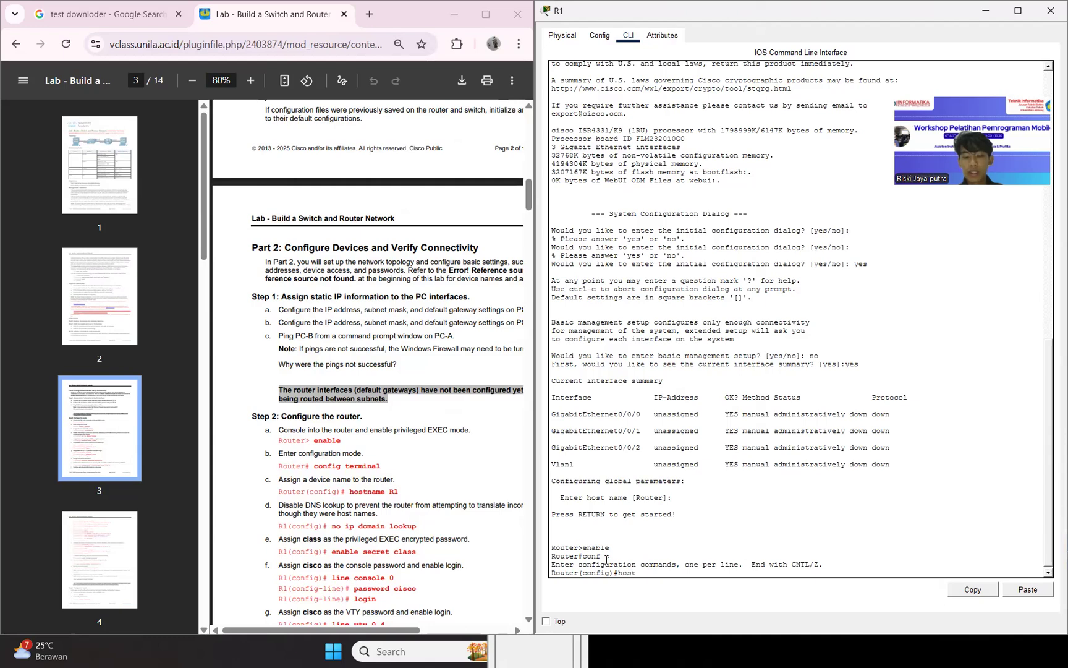
type("name R1")
key("Return")
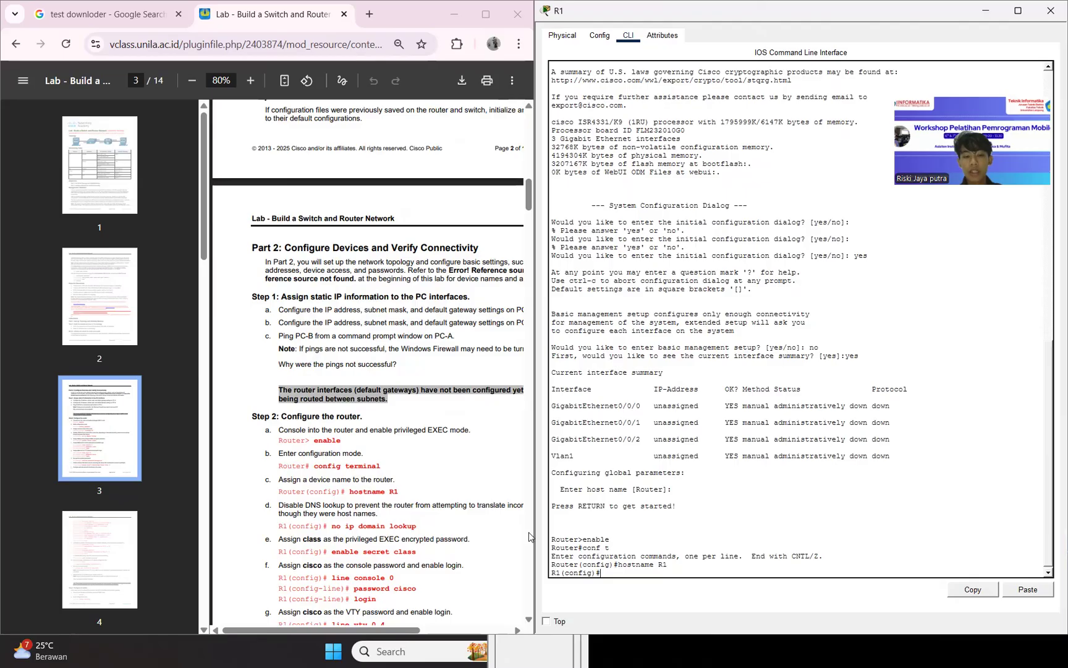
type("no ip ")
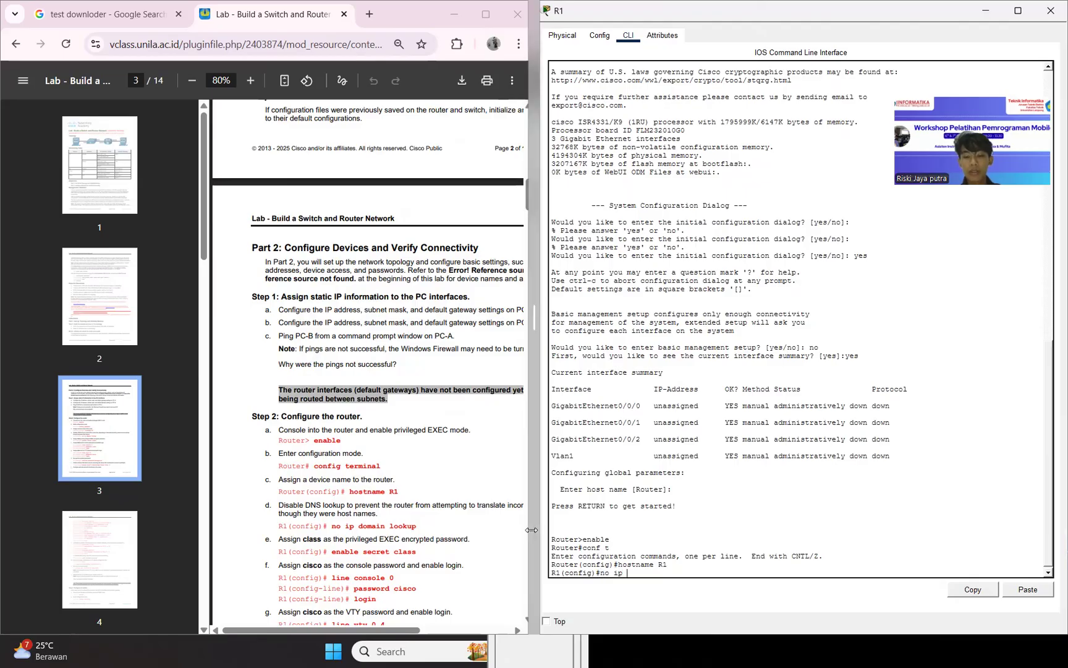
type("domain lookup")
key("Return")
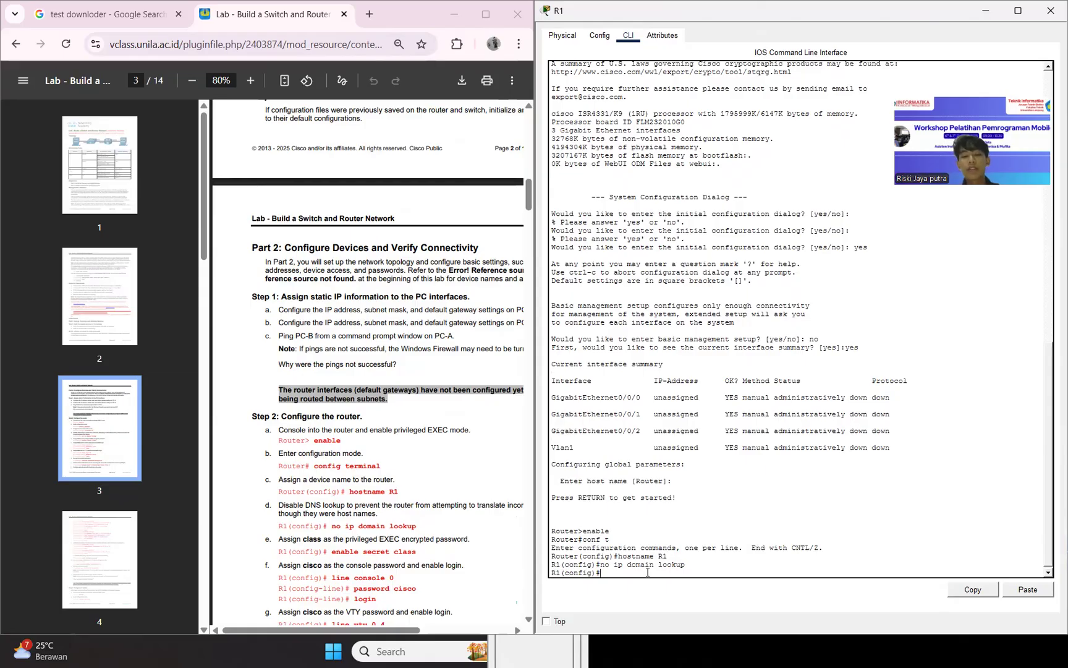
Set R1's privileged EXEC encrypted password with enable secret, using the password given in the lab guide.
type("enable secret clas")
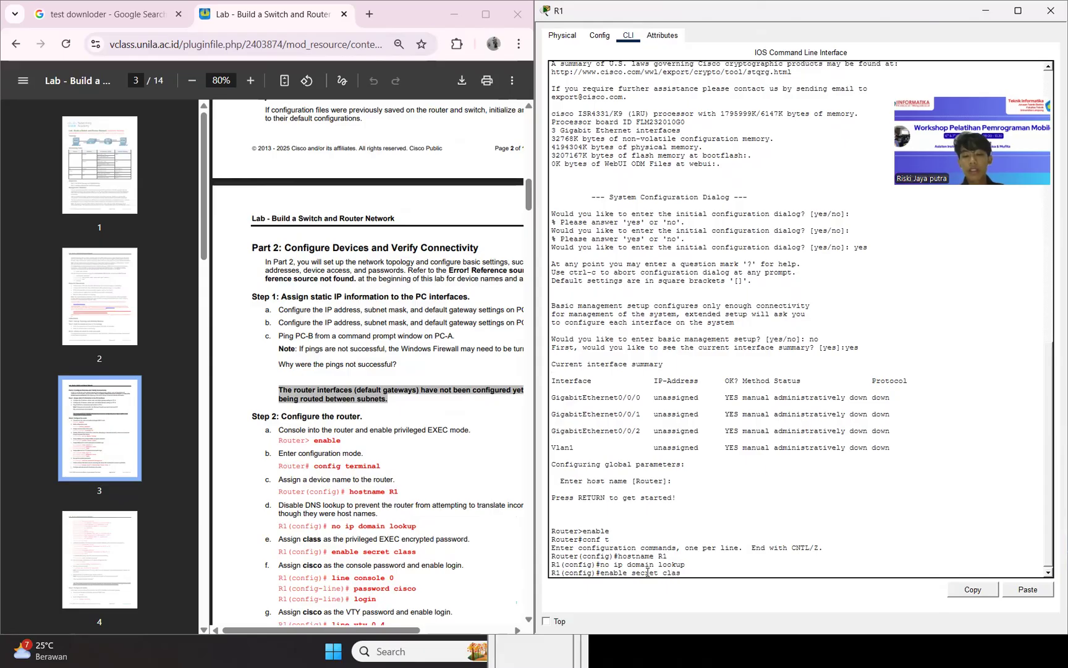
type("s")
key("Return")
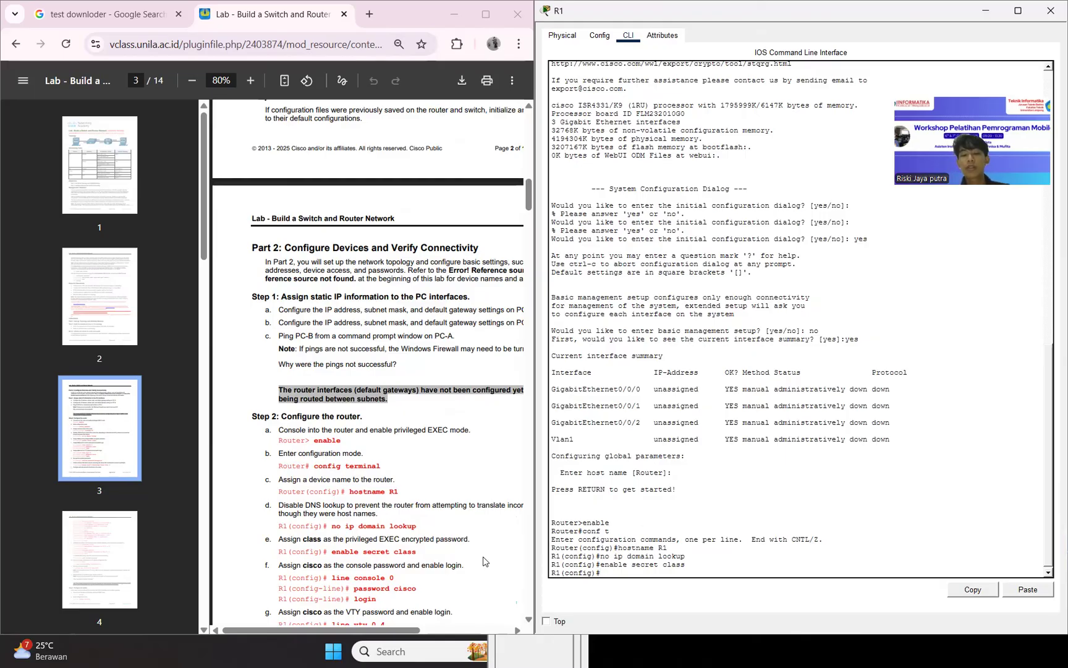
On line console 0 of R1, set the console password given in the lab guide and enable login.
type("l")
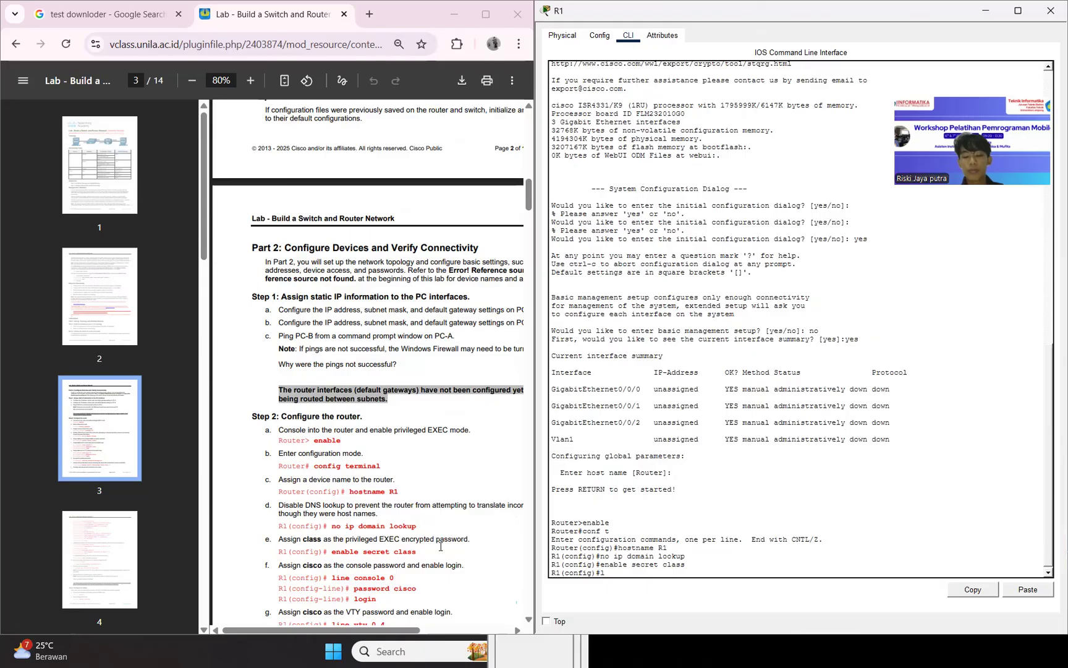
type("one")
key("BackSpace")
key("BackSpace")
key("BackSpace")
type("ne console 0")
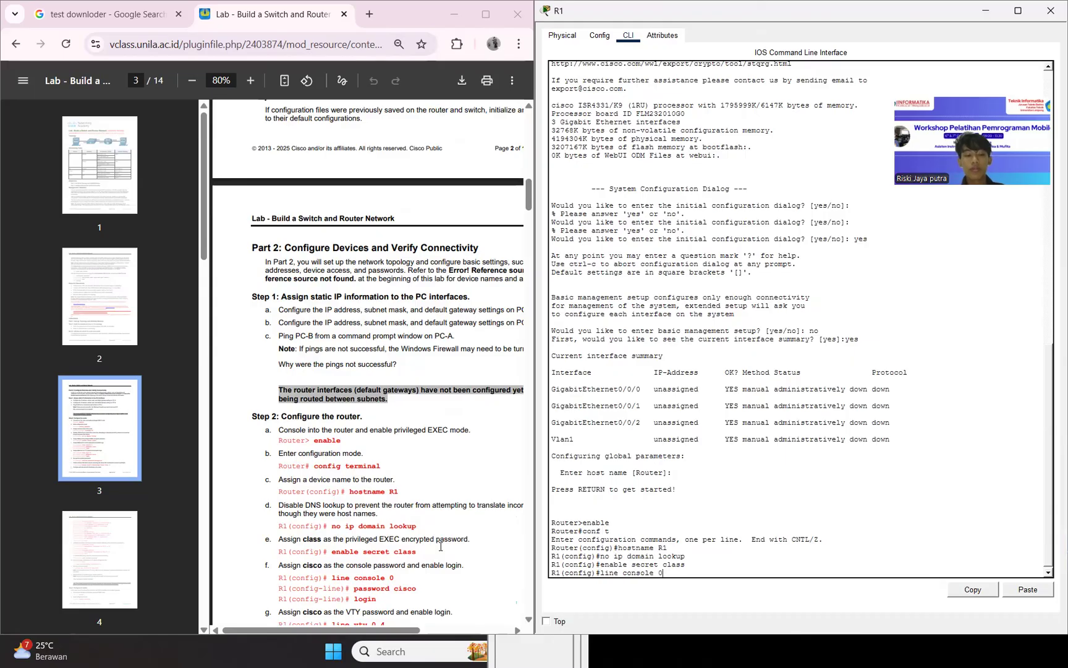
key("Return")
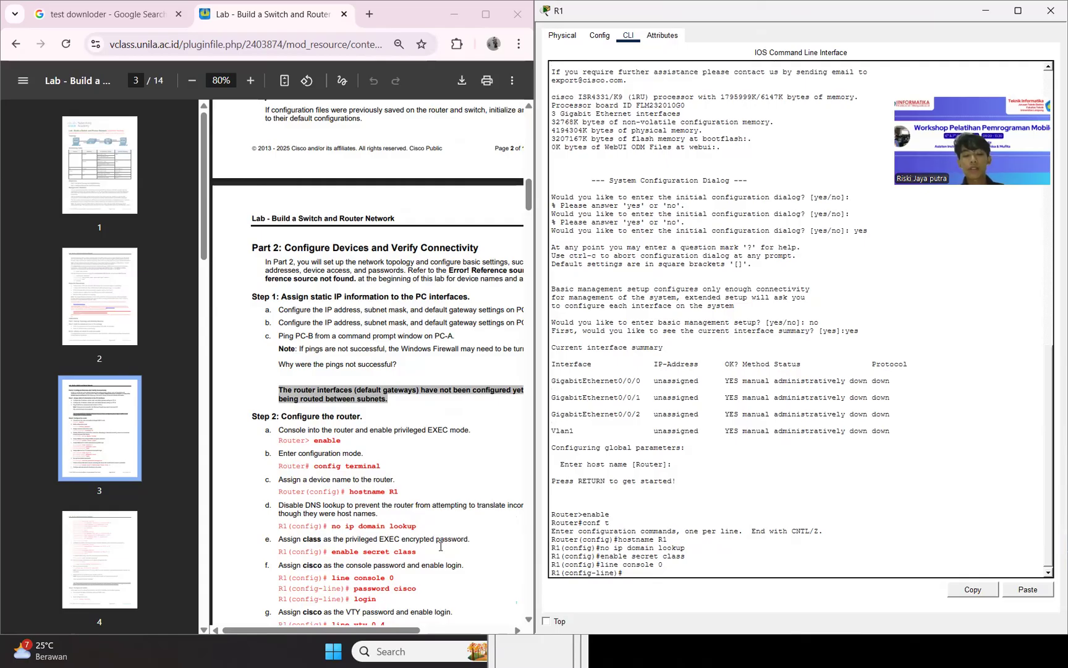
type("password cisco")
key("Return")
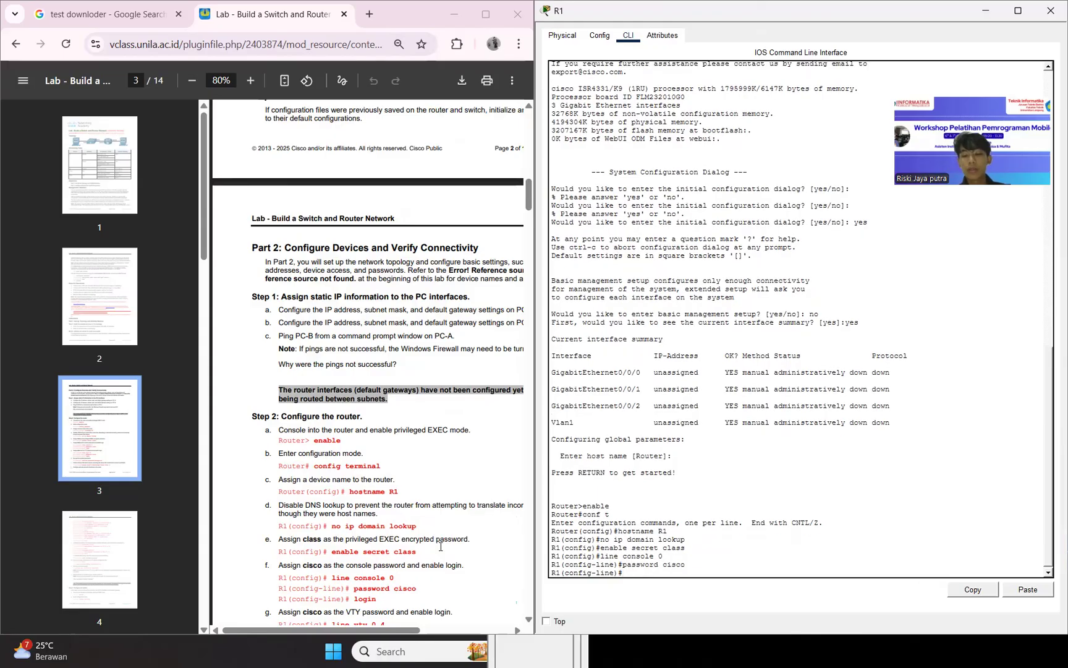
type("login")
key("Return")
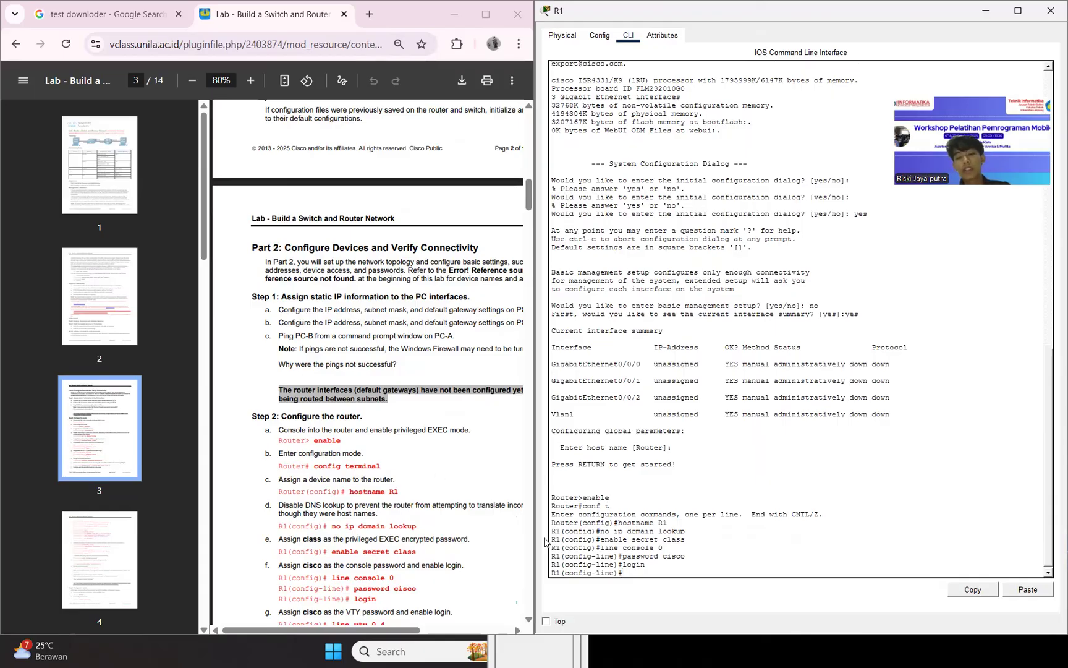
Review the console password command on R1 and read the lab guide's items on VTY login, password encryption and the banner.
left_click_drag(667, 557, 688, 557)
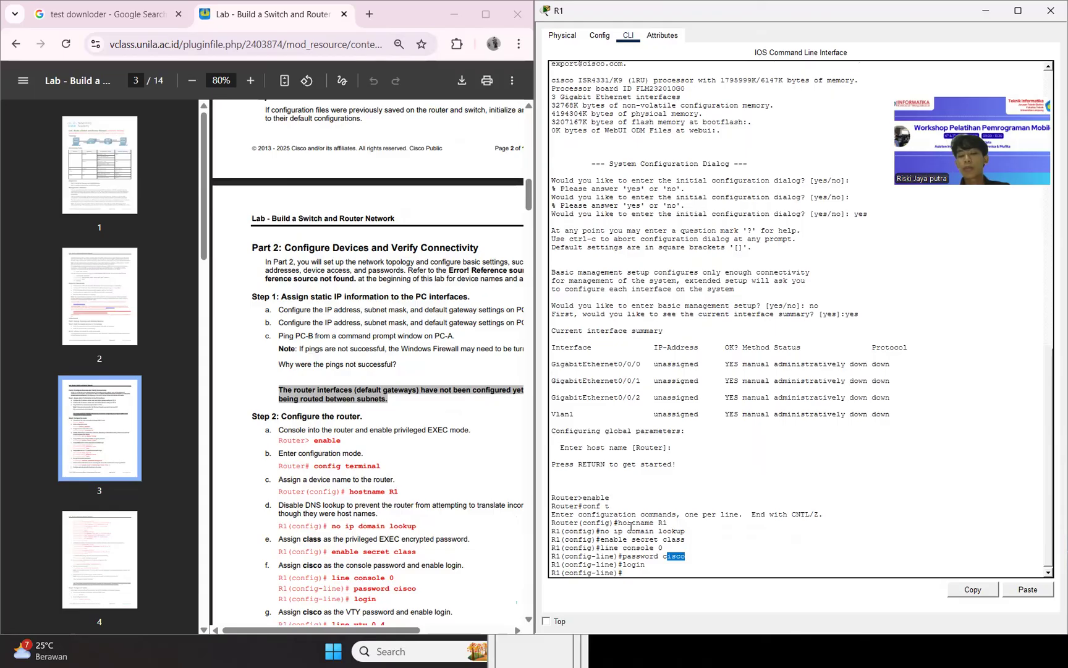
left_click(656, 573)
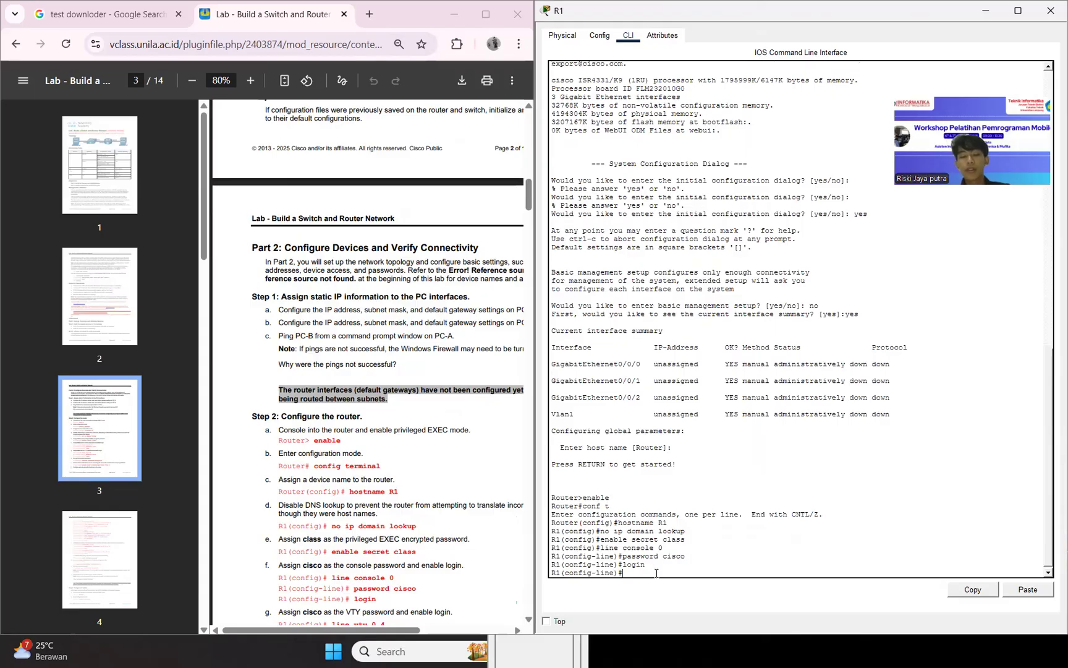
scroll(479, 500, "down", 2)
scroll(479, 499, "down", 4)
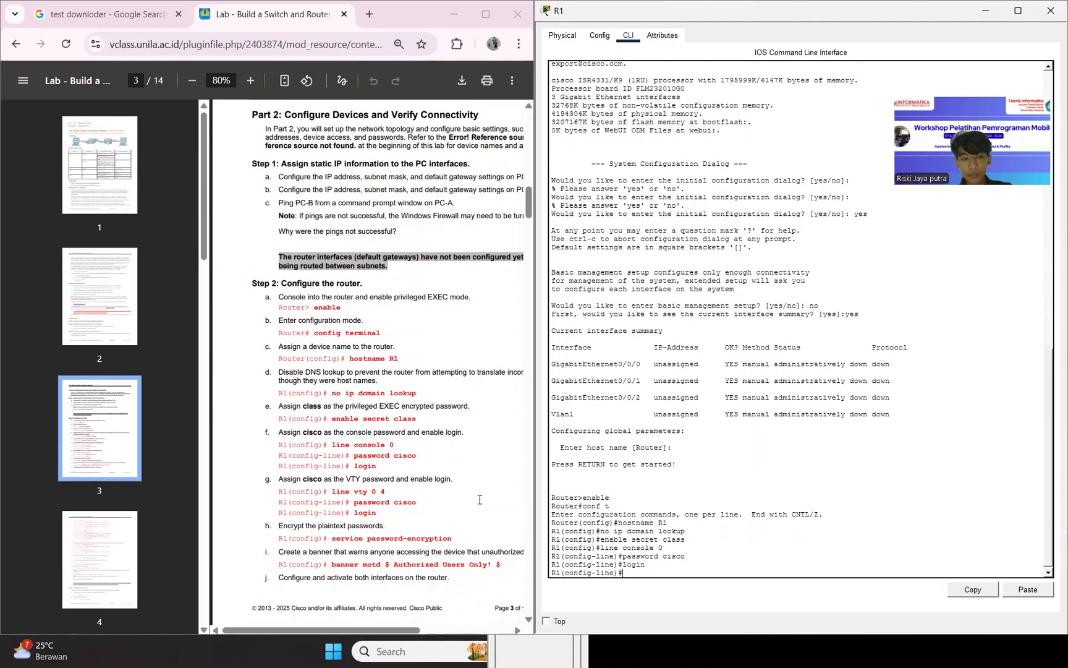
Leave R1's console line configuration and enter the configuration of VTY lines 0 to 4.
scroll(479, 500, "down", 1)
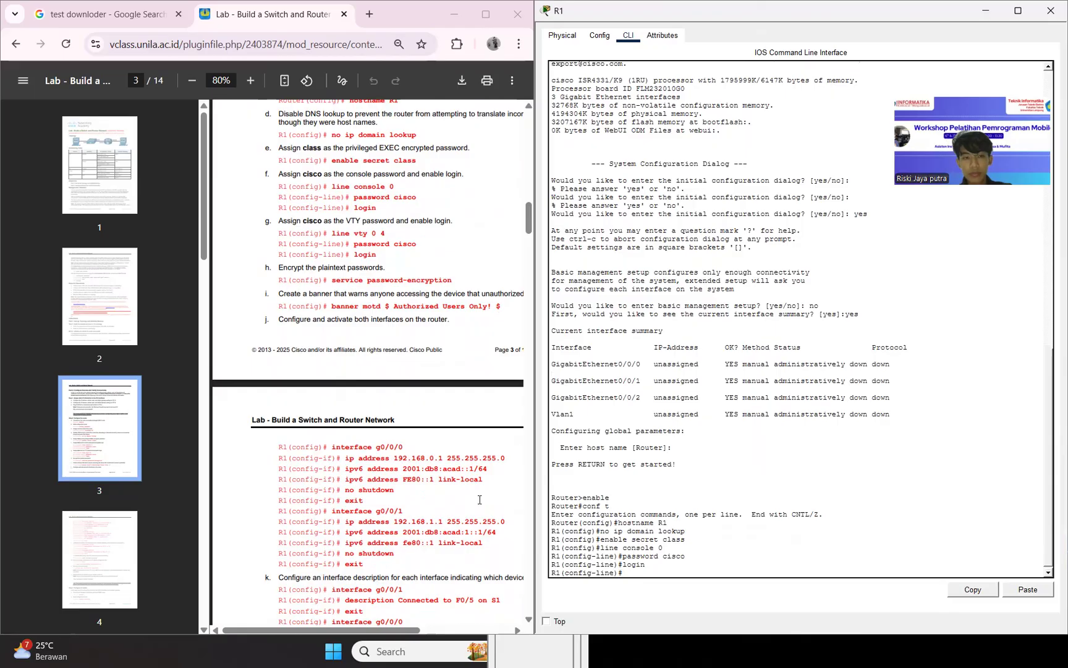
type("line")
key("BackSpace")
key("BackSpace")
key("BackSpace")
key("BackSpace")
key("BackSpace")
type("exit")
key("Return")
type("l")
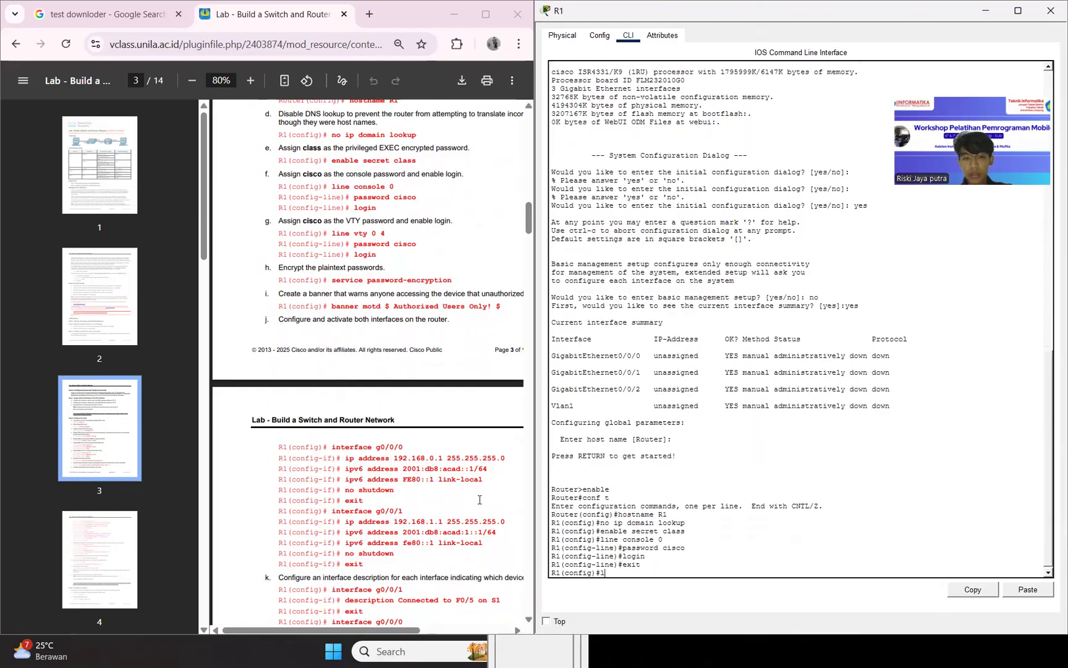
type("ine vty 0 4")
key("Return")
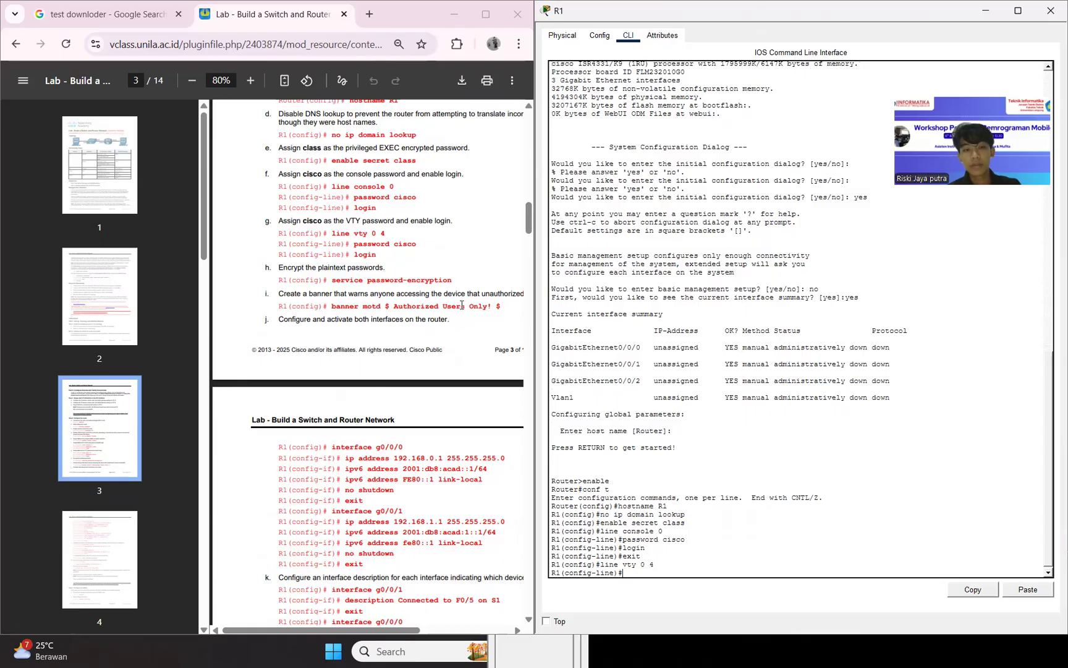
On R1's VTY lines, set the VTY password given in the lab guide and enable login.
type("passw")
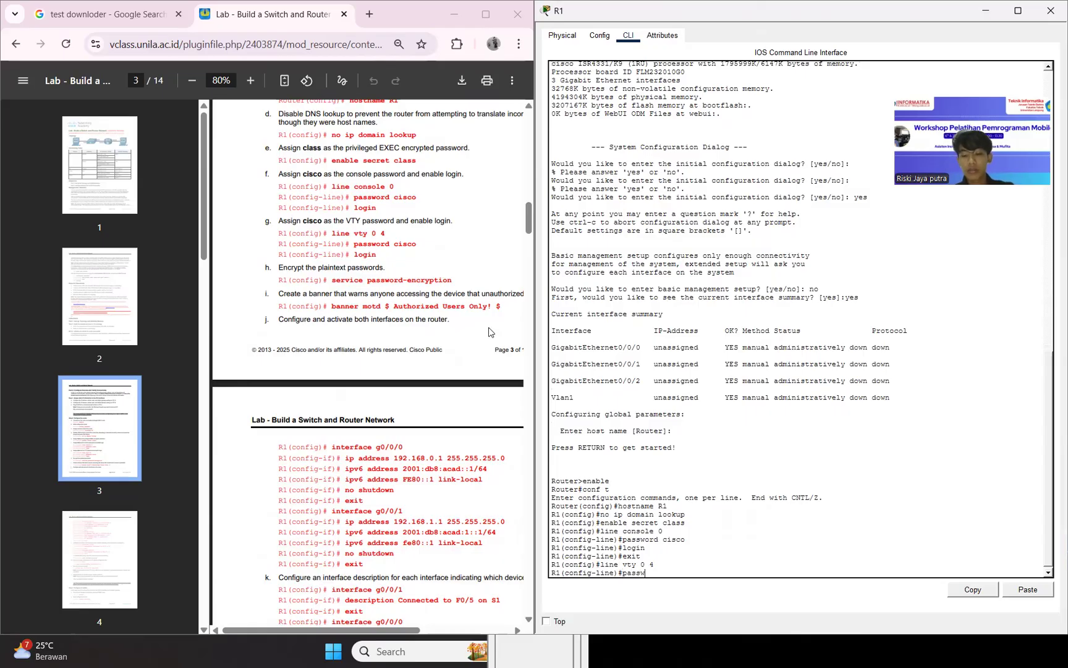
type("ord cisco")
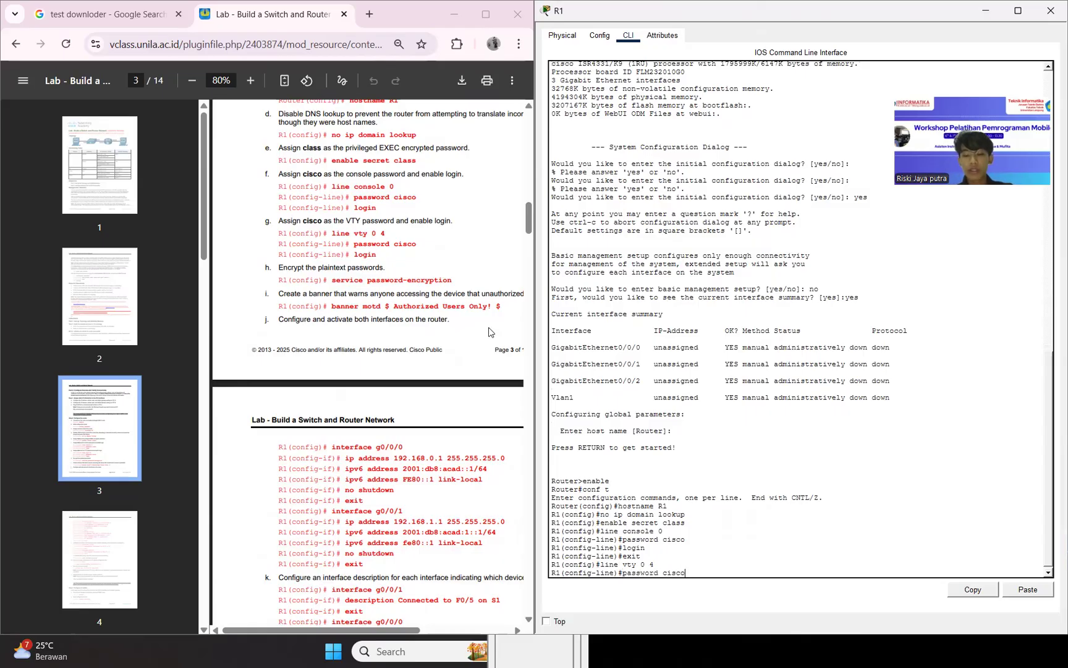
key("Return")
type("login")
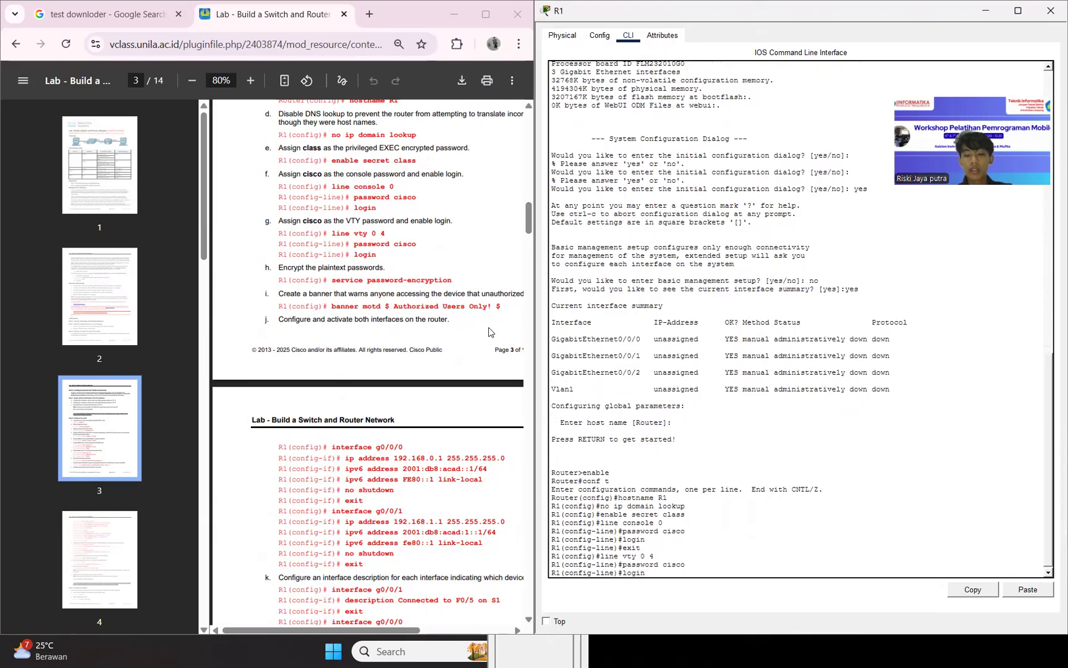
key("Return")
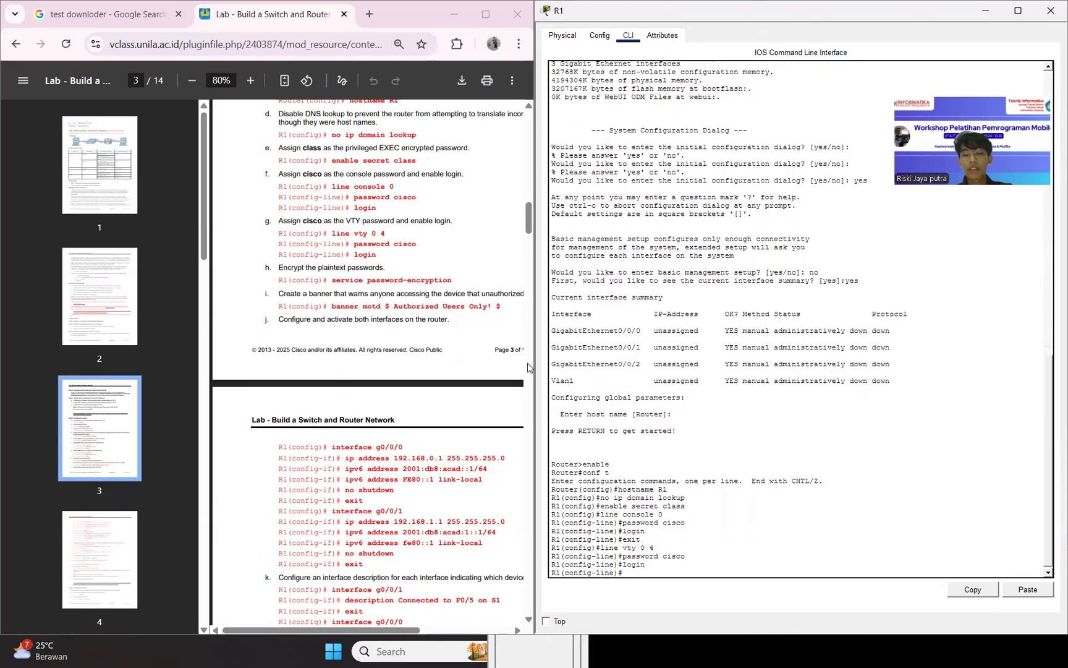
Encrypt R1's plaintext passwords by copying the service password-encryption command from the lab guide into the CLI.
scroll(646, 546, "down", 1)
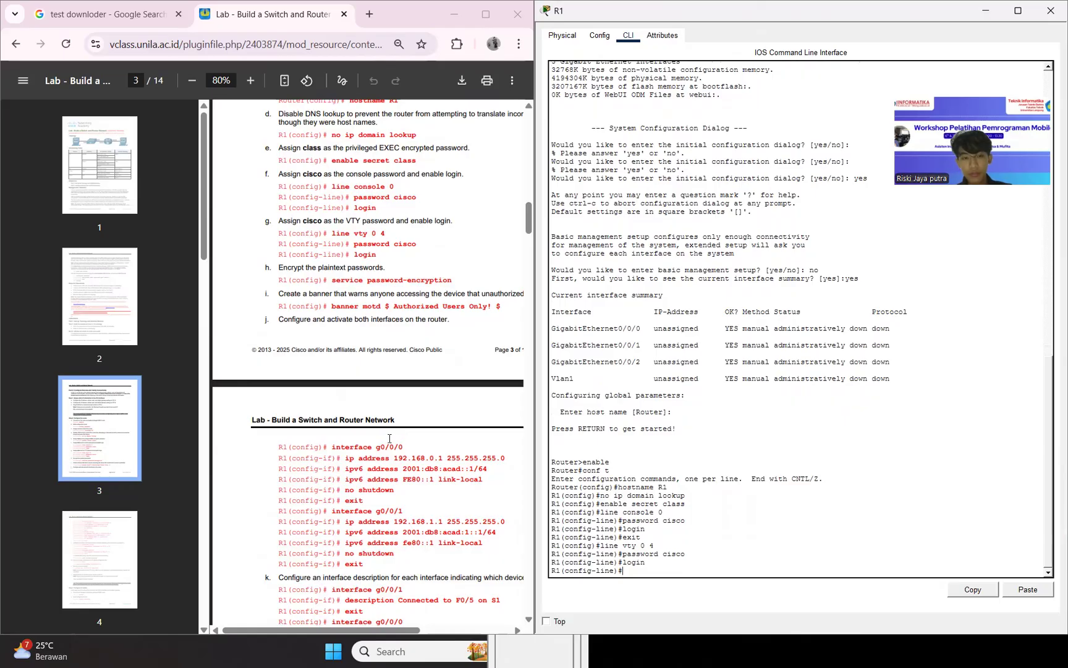
left_click_drag(324, 280, 484, 281)
key("super+c")
left_click(483, 281)
left_click_drag(332, 279, 473, 278)
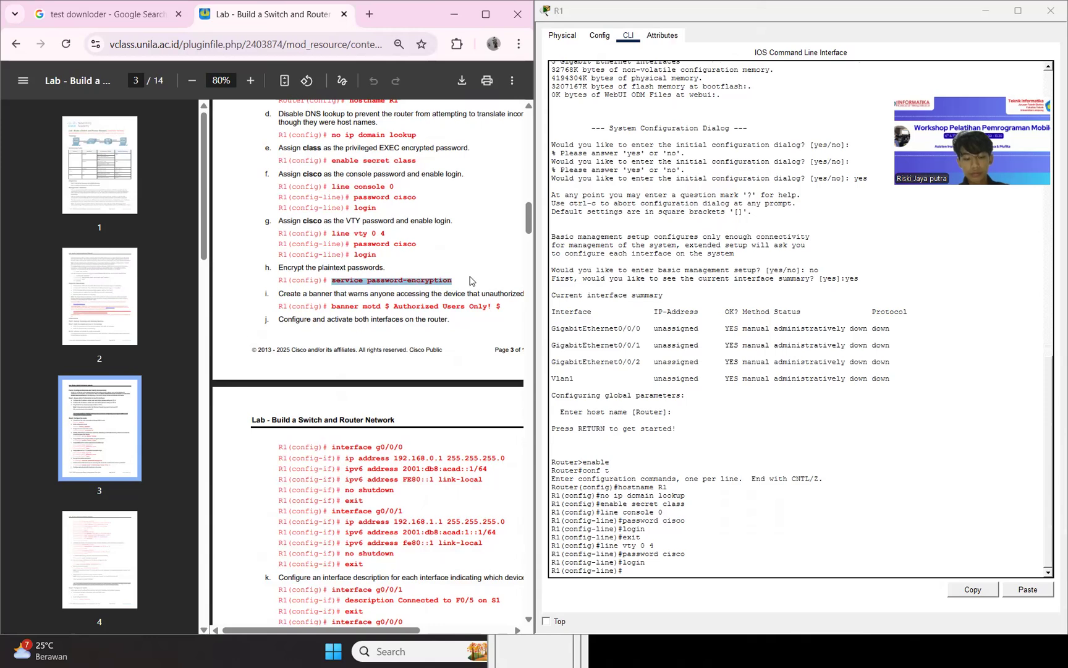
left_click(1027, 589)
key("Return")
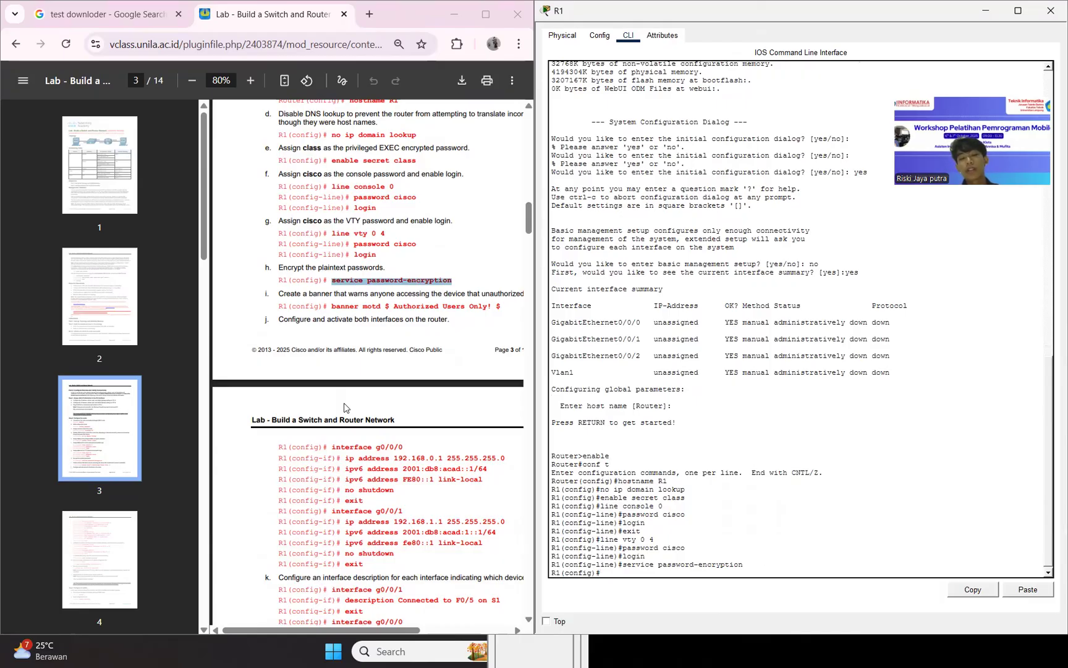
Set R1's message-of-the-day banner with the lab guide's command banner motd $ Authorized Users Only! $.
double_click(332, 306)
left_click_drag(328, 306, 498, 309)
key("super+c")
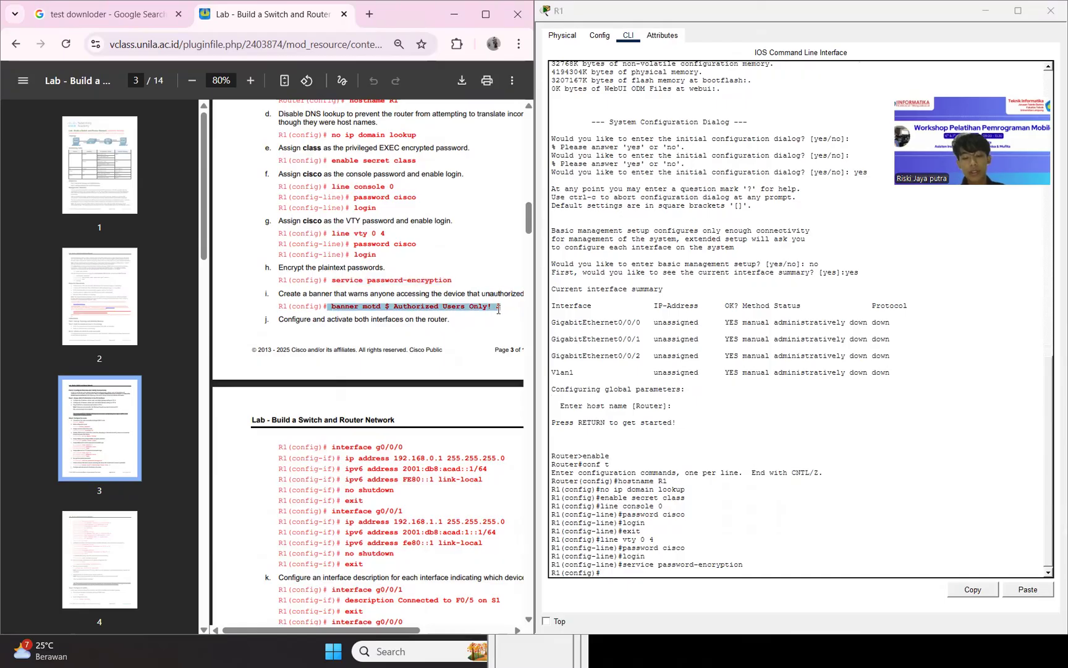
left_click(675, 561)
double_click(675, 562)
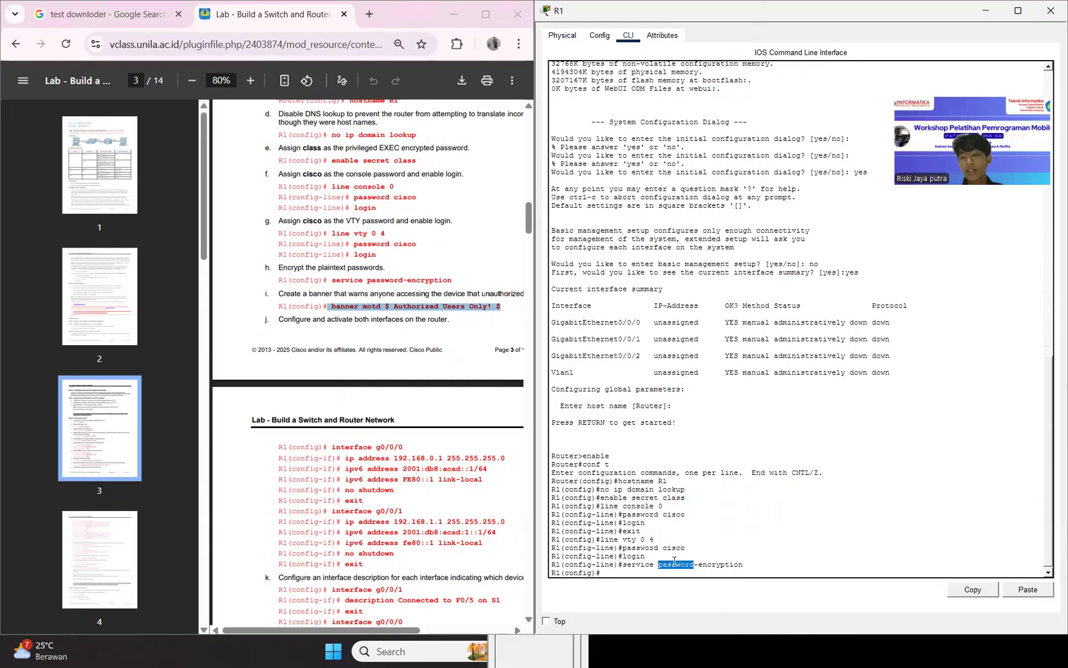
left_click(1026, 588)
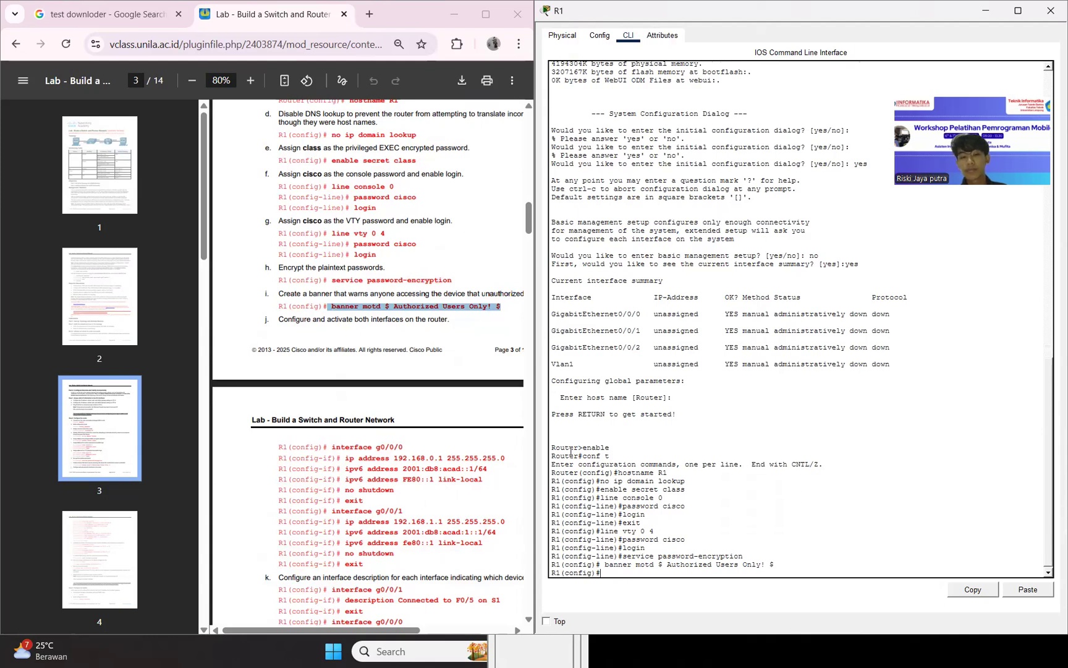
Enter interface g0/0/0 on R1 and assign it IP address 192.168.0.1 with mask 255.255.255.0, copying the lab guide's commands.
scroll(470, 448, "down", 2)
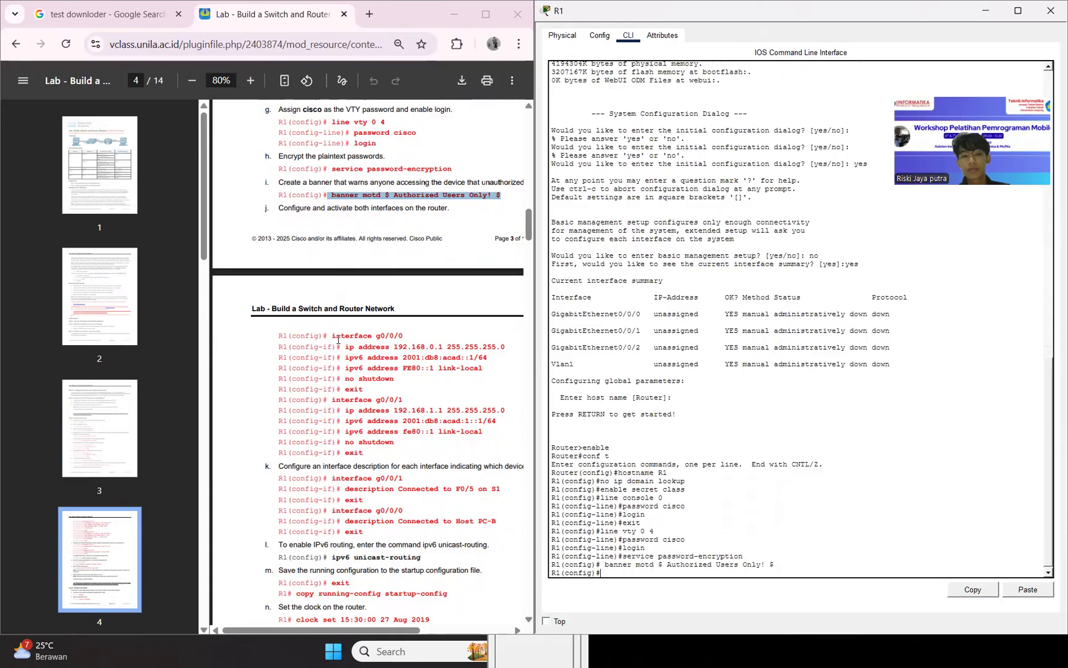
left_click_drag(332, 337, 403, 337)
key("super+c")
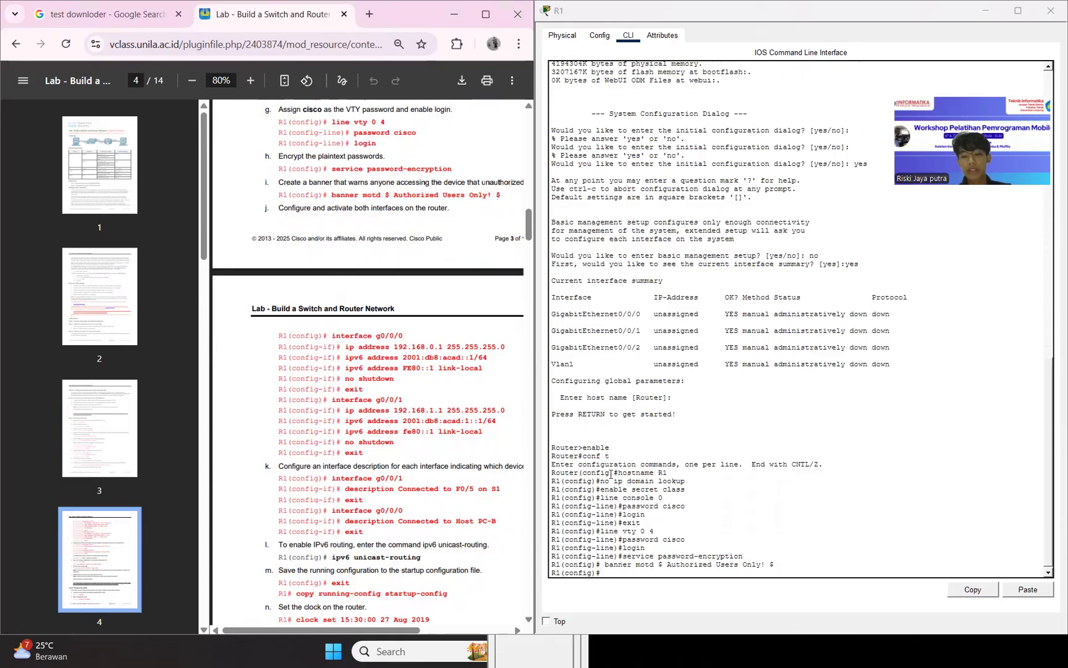
left_click(690, 564)
left_click(1028, 589)
key("Return")
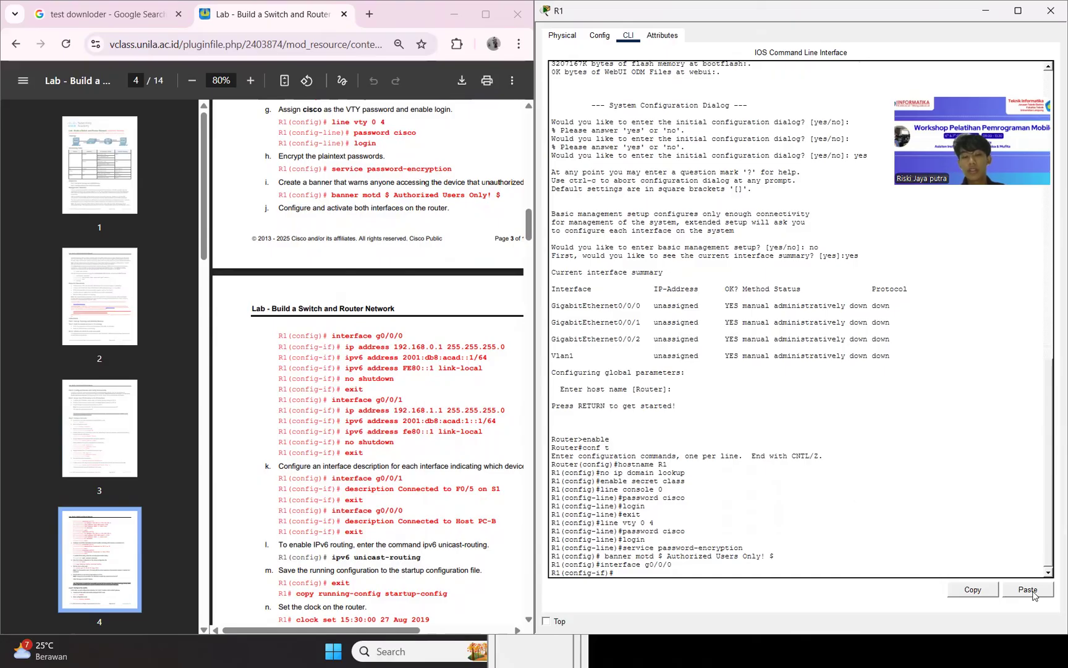
left_click_drag(342, 348, 505, 348)
left_click(506, 348)
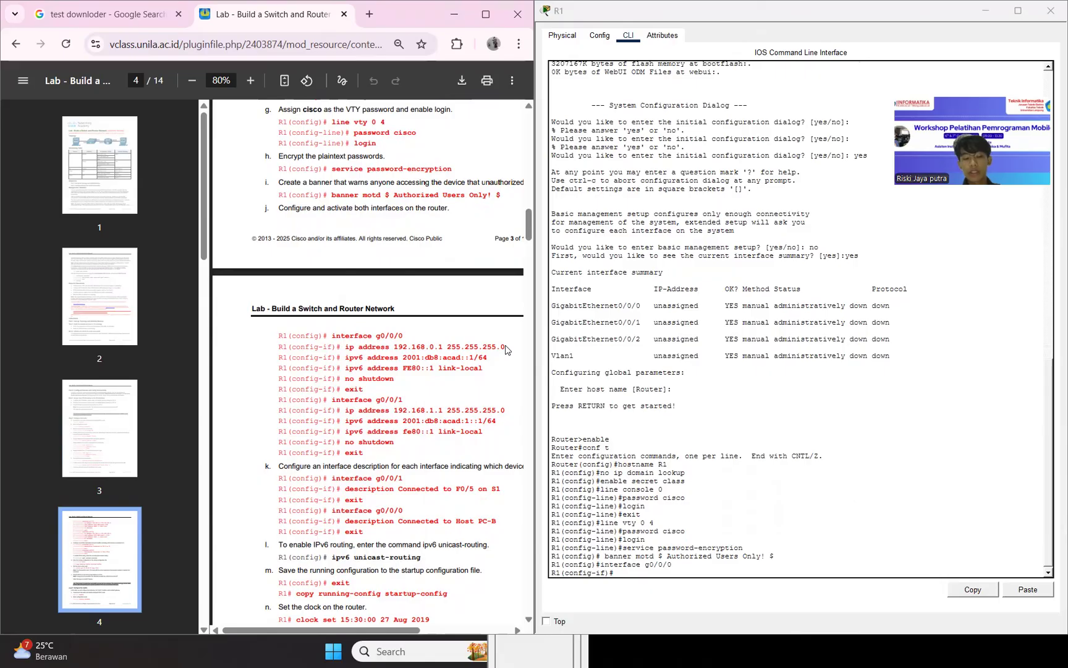
left_click(1021, 589)
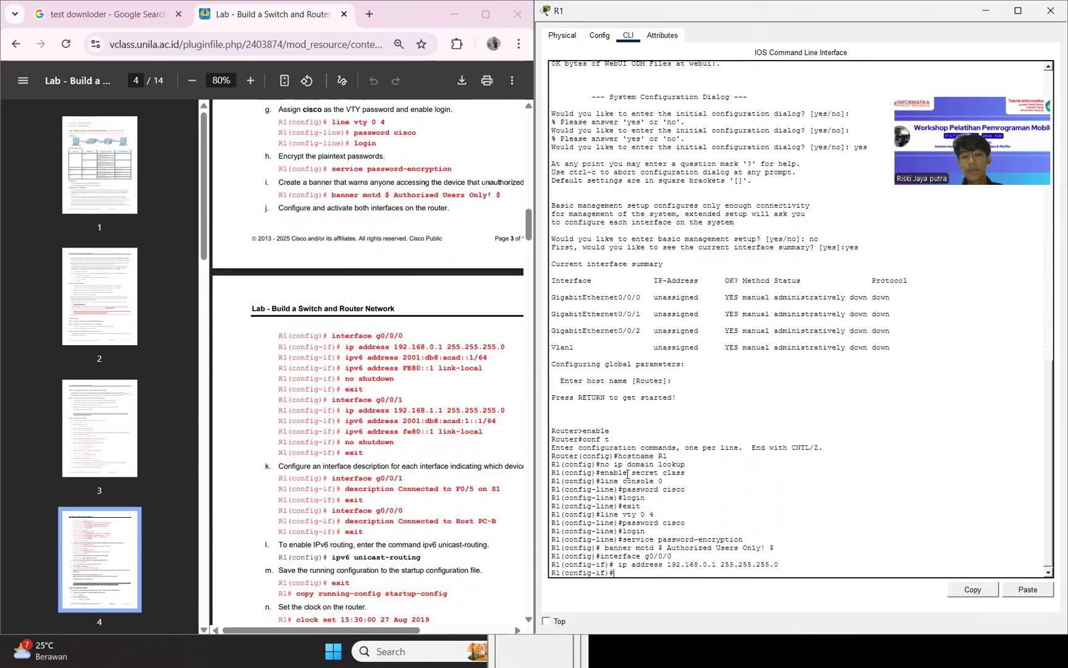
Assign IPv6 address 2001:db8:acad::1/64 and link-local address FE80::1 to R1's interface g0/0/0.
left_click_drag(343, 357, 490, 362)
key("super+c")
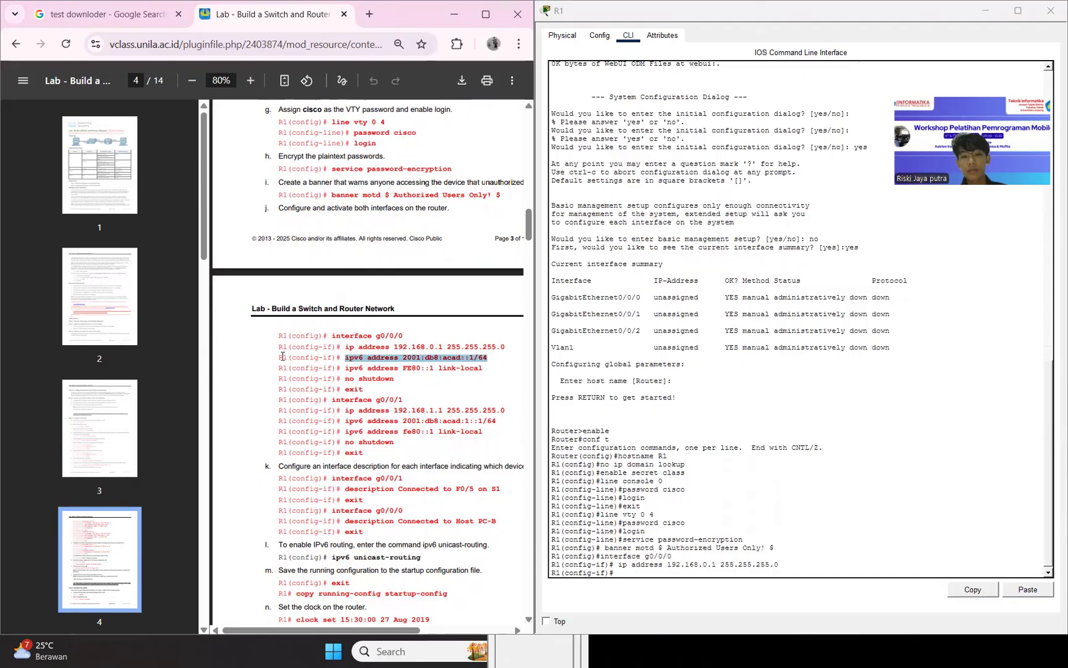
left_click(303, 366)
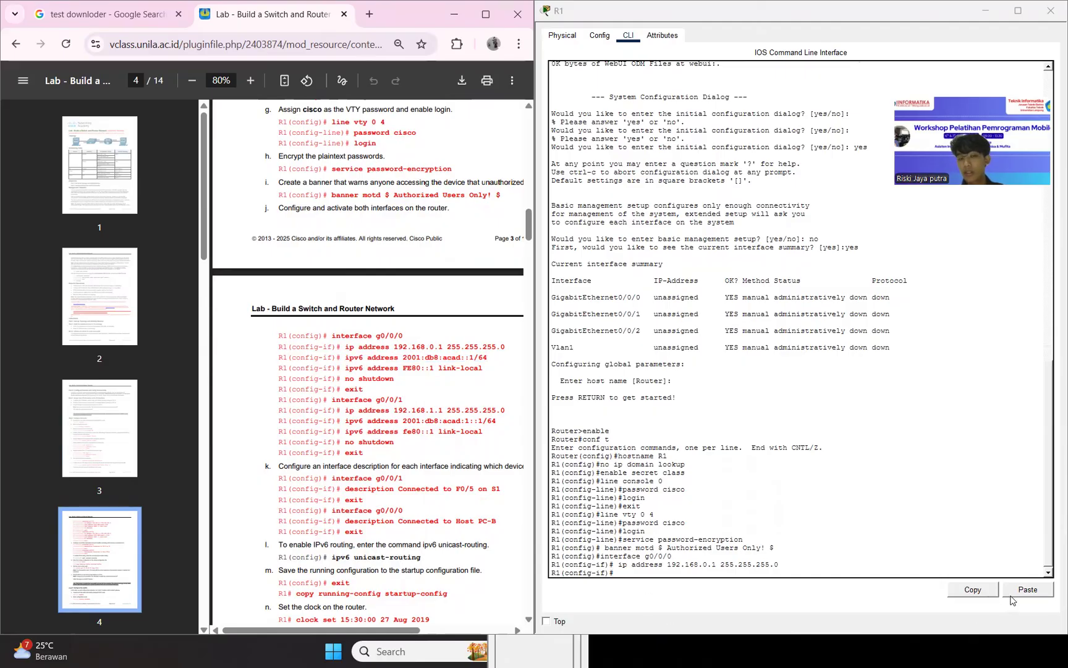
left_click(1030, 589)
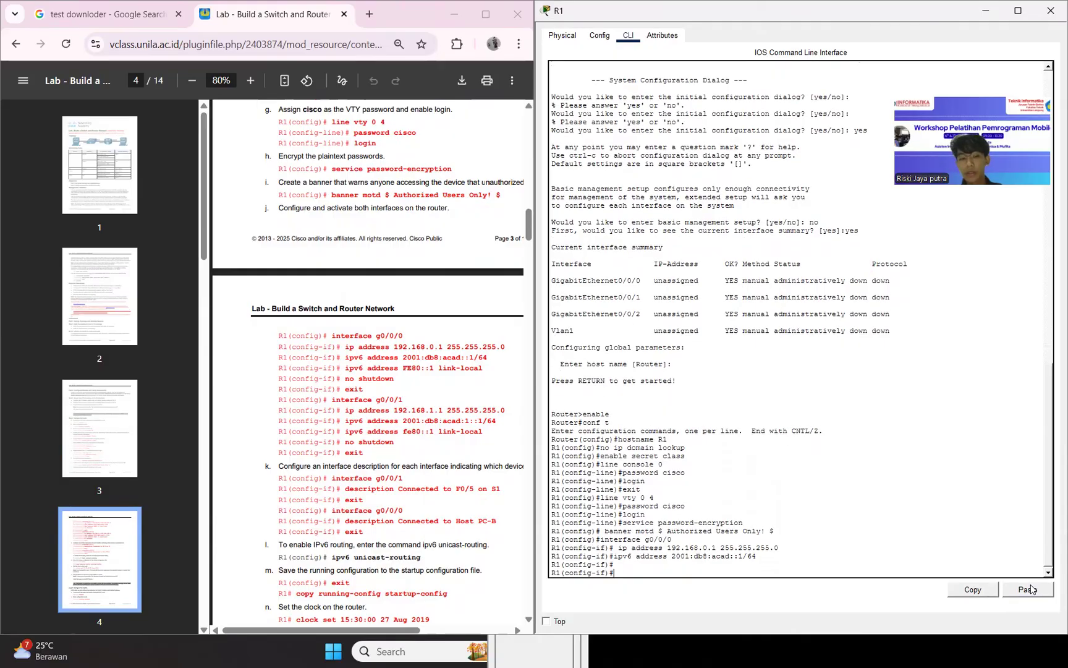
left_click_drag(337, 368, 482, 376)
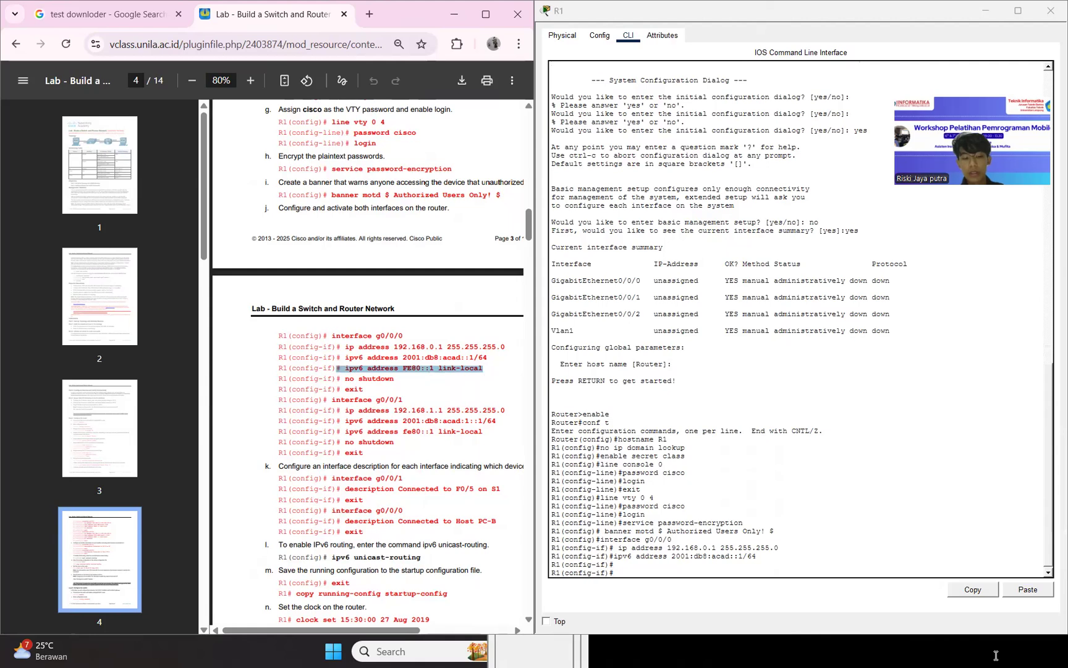
left_click(1013, 592)
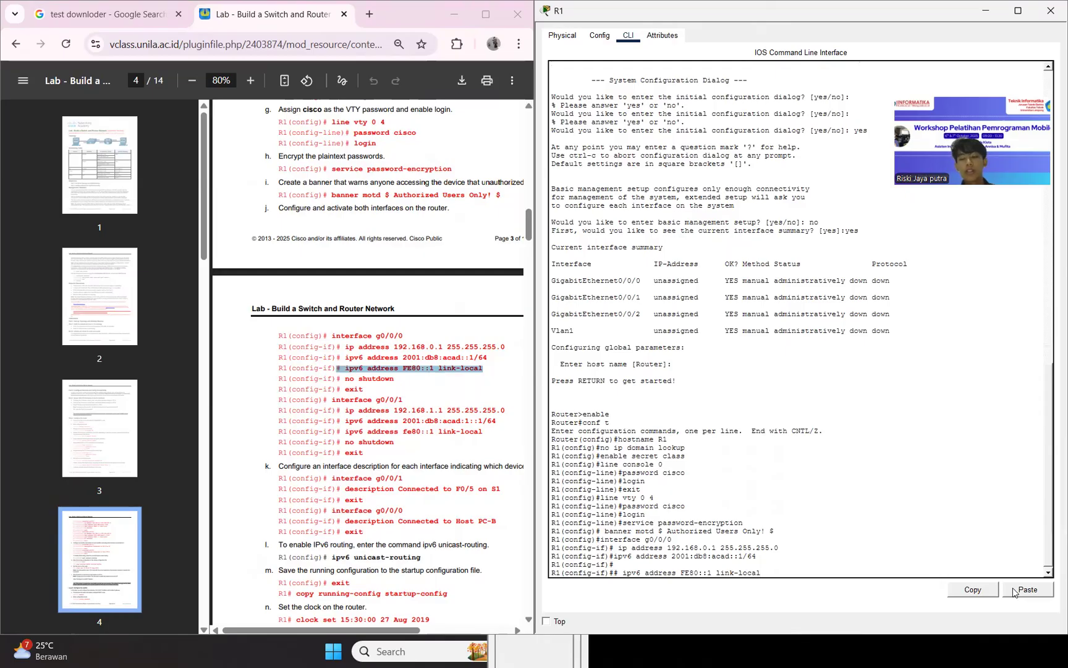
key("Return")
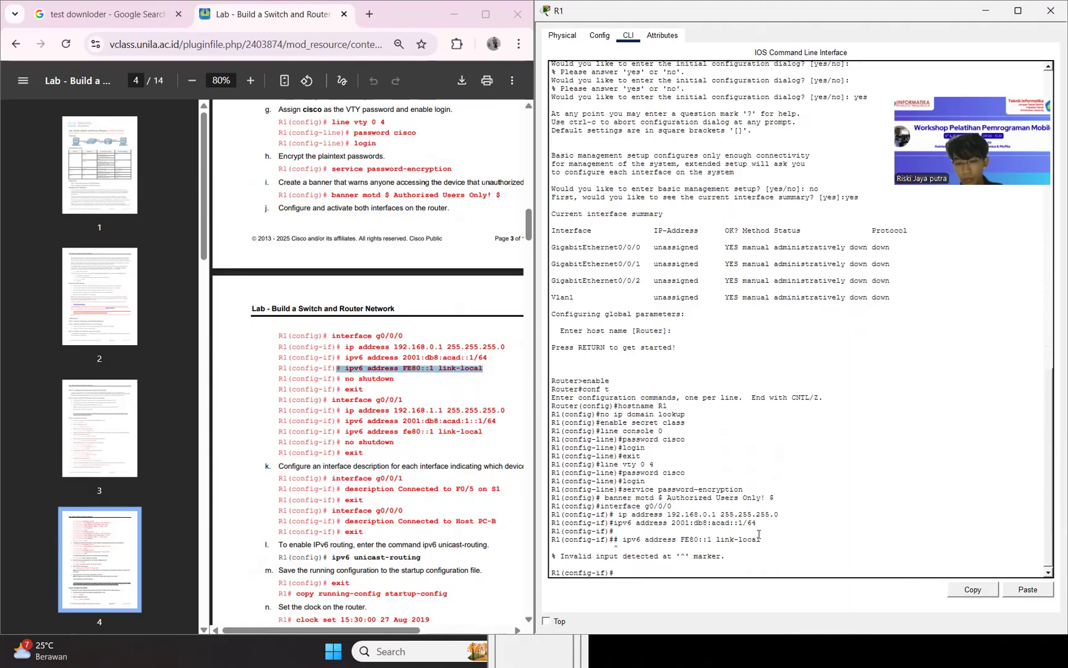
key("Up")
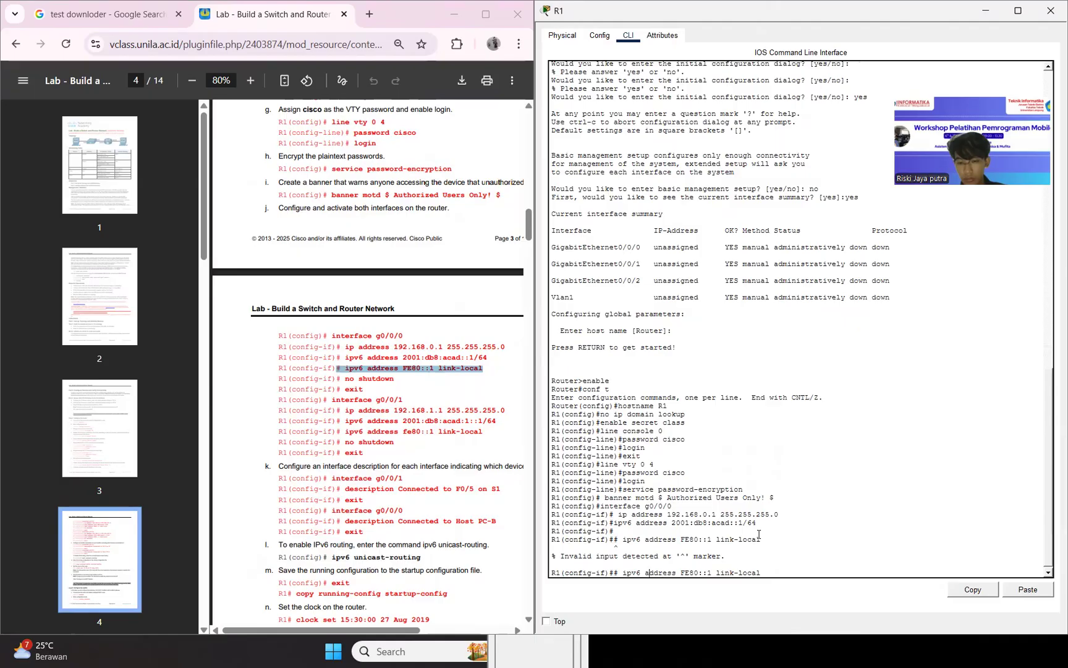
key("BackSpace")
key("Return")
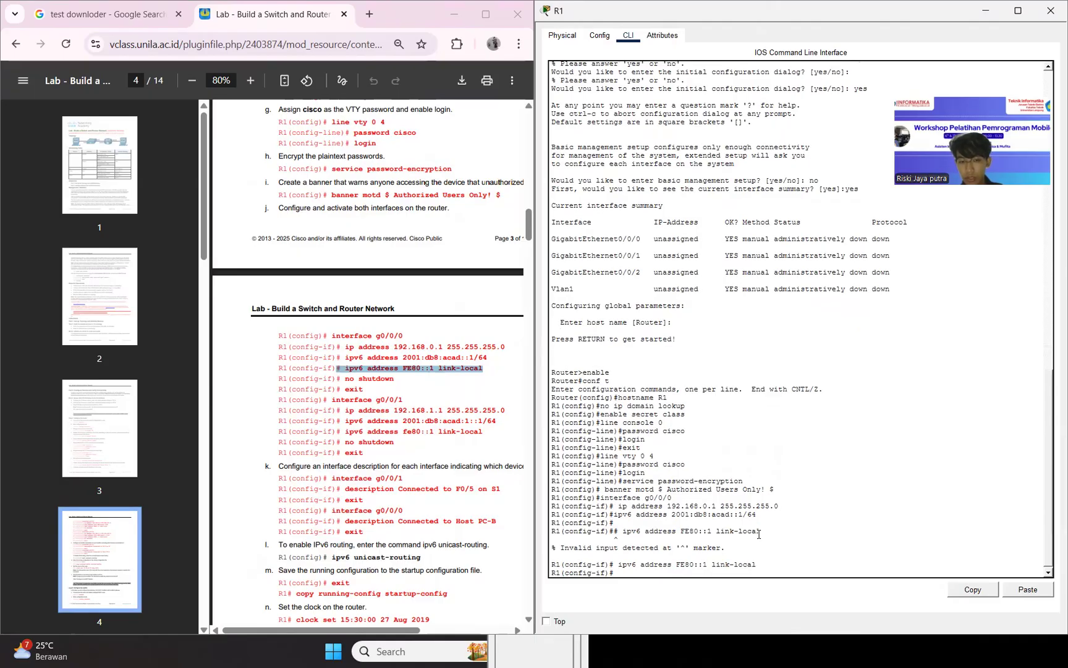
Activate interface g0/0/0 with no shutdown and exit to R1's global configuration mode.
type("no")
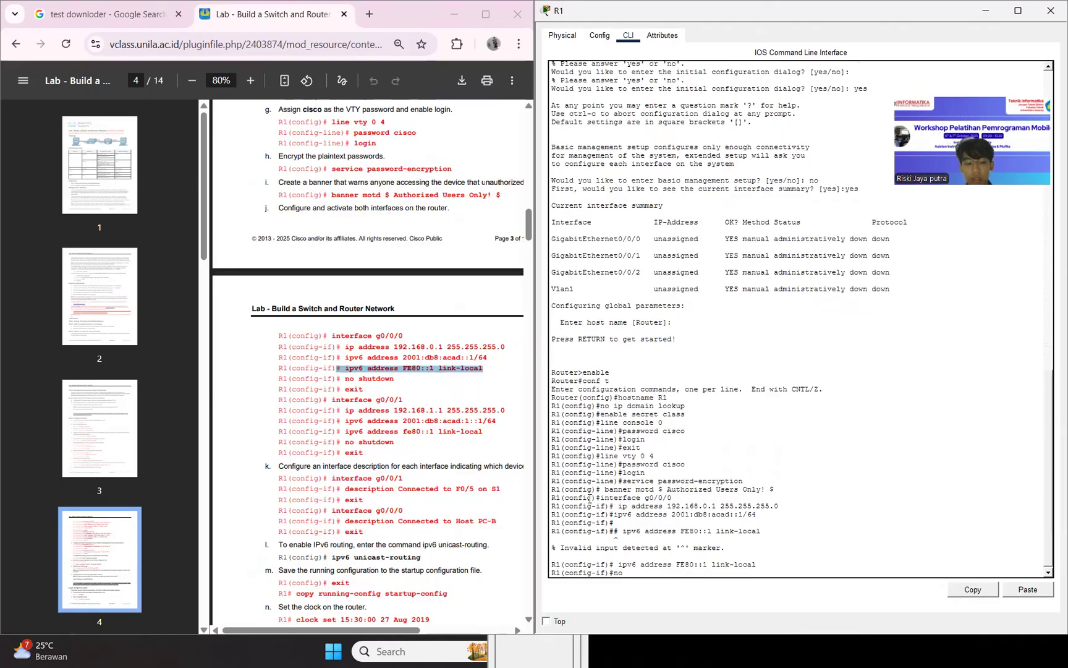
type(" shutfow")
key("BackSpace")
key("BackSpace")
key("BackSpace")
type("down")
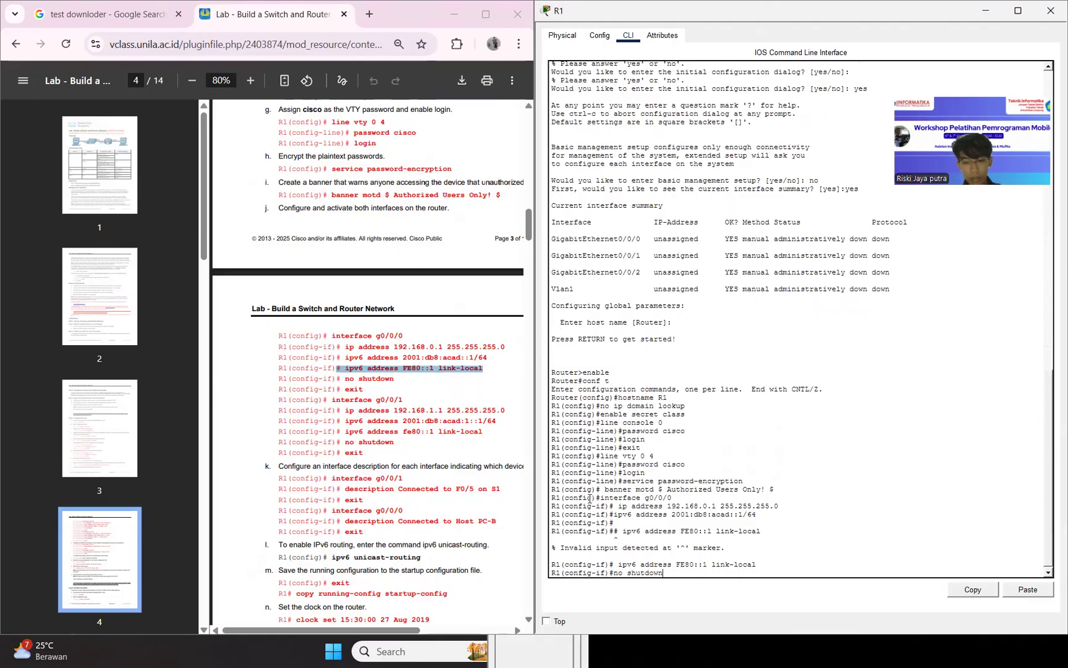
key("Return")
key("Return")
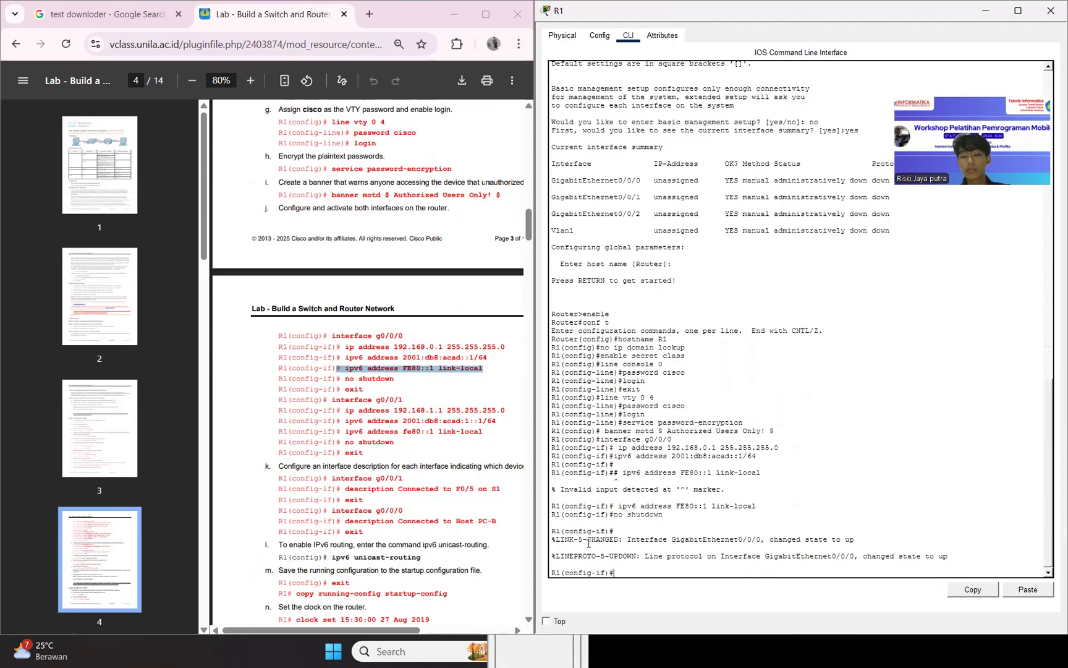
type("exit")
key("Return")
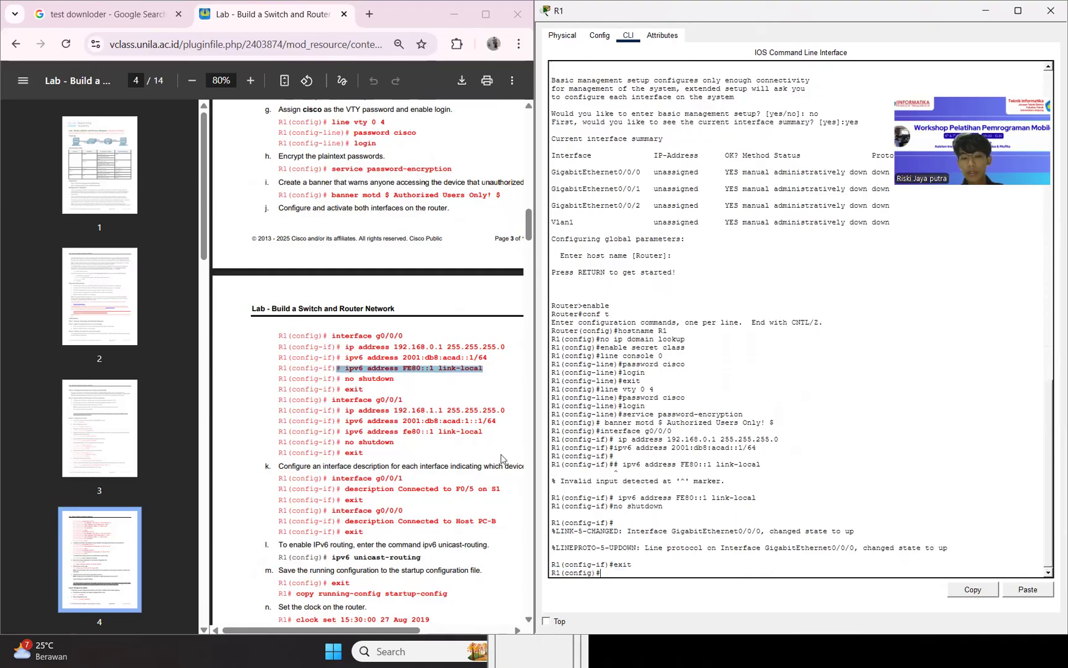
Enter the configuration of interface g0/0/1 on R1 by adapting the earlier interface command.
type("# ipv6 address FE80::1 link-local")
key("Up")
key("Up")
key("Up")
key("BackSpace")
type("1")
key("Return")
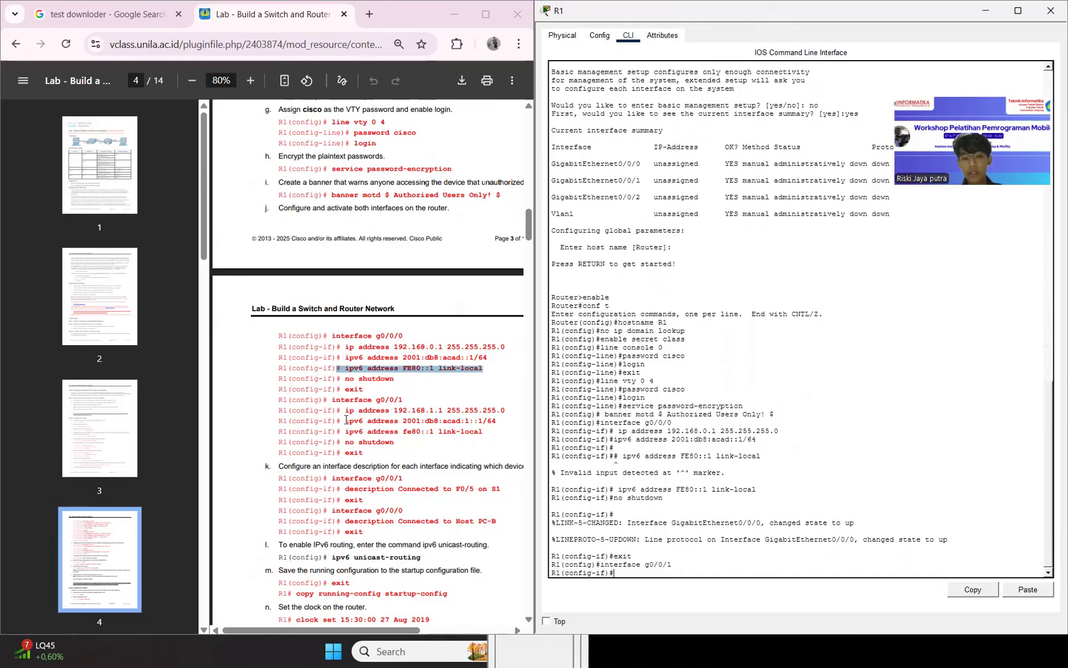
Try to assign IP address 192.168.0.1 with mask 255.255.255.0 to interface g0/0/1, copying the command from the lab guide.
left_click_drag(346, 420, 508, 417)
key("ctrl+c")
left_click(1029, 590)
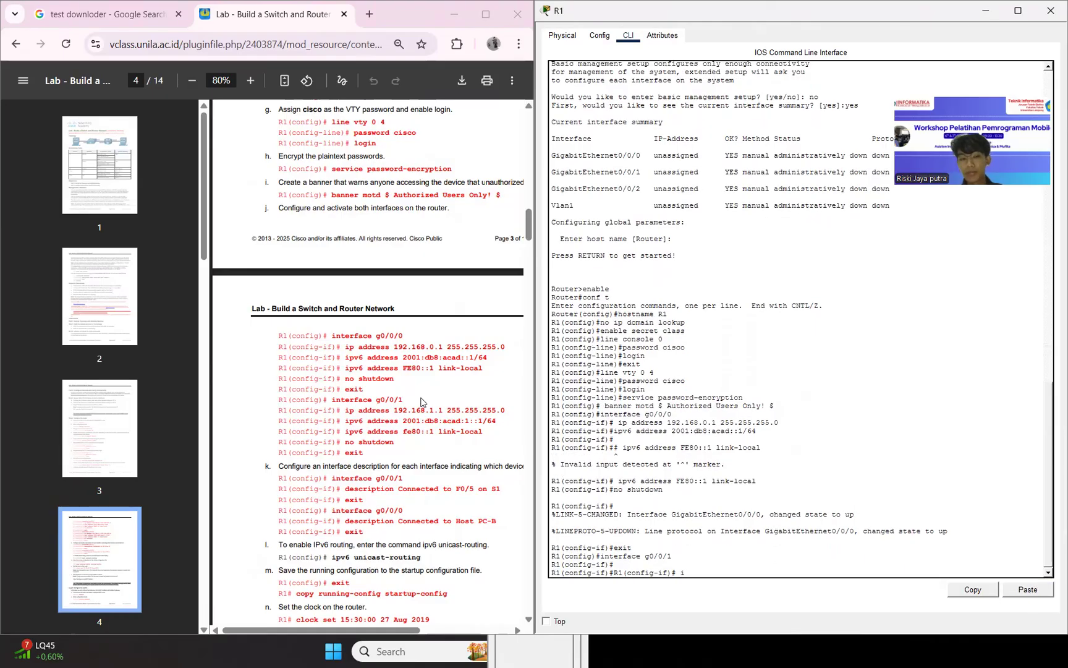
left_click_drag(345, 358, 433, 352)
left_click_drag(345, 346, 505, 346)
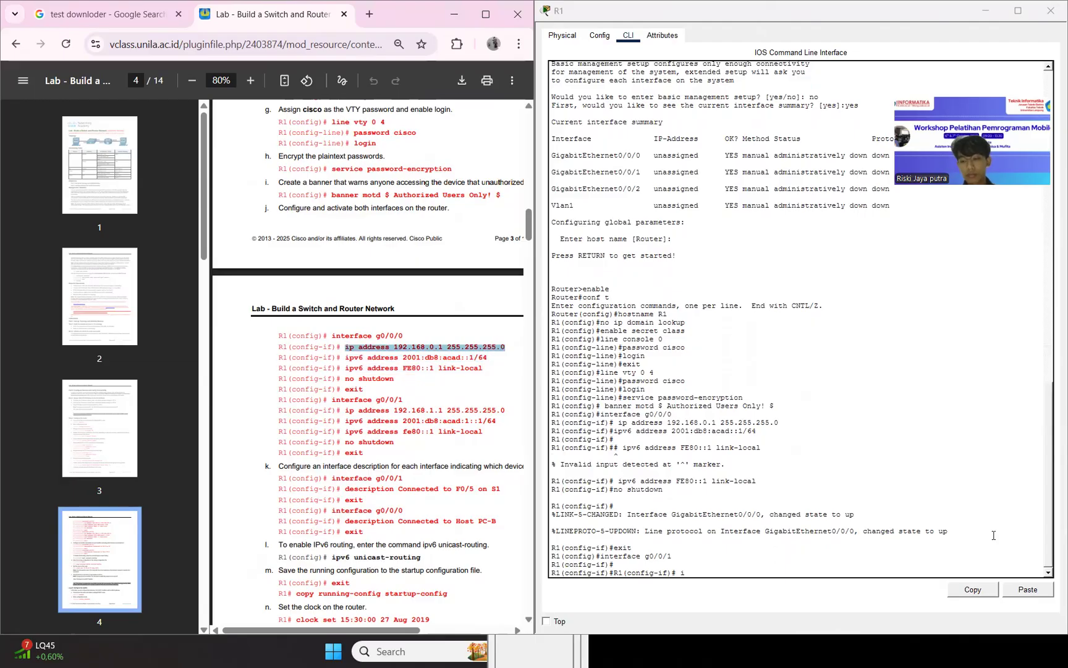
left_click(1026, 589)
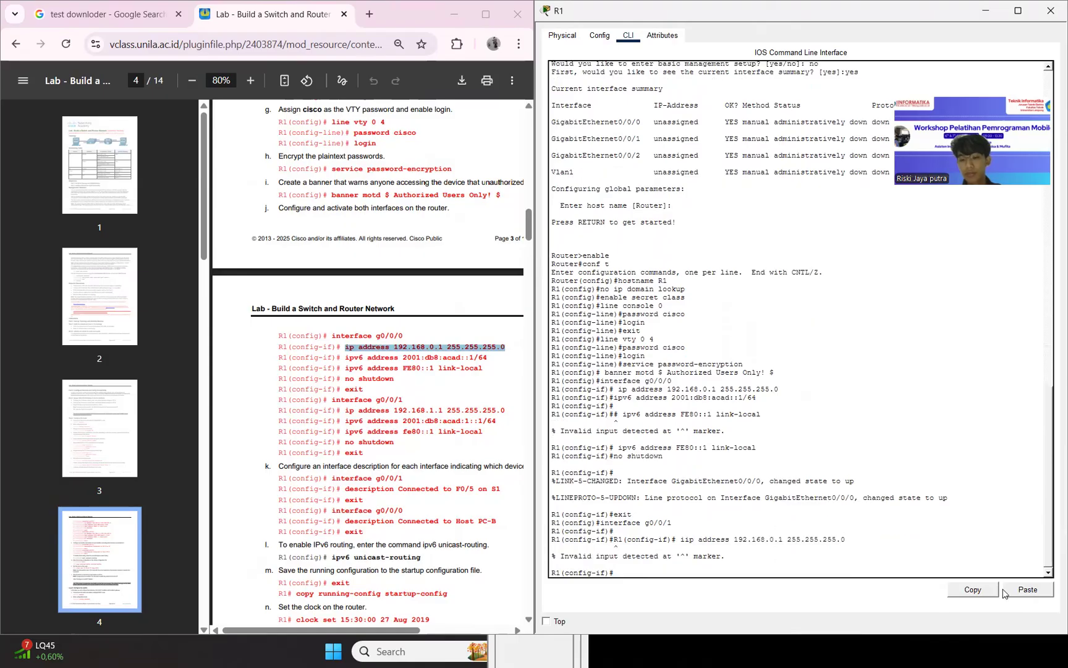
Recall the rejected address command, remove the stray "# i" before "ip address" and run it again.
key("Up")
key("Left")
key("Left")
key("Left")
key("Left")
key("Left")
key("Left")
key("Left")
key("Left")
key("Left")
key("Left")
key("Left")
key("Left")
key("Left")
key("Left")
key("Left")
key("Left")
key("Left")
key("Left")
key("Left")
key("Left")
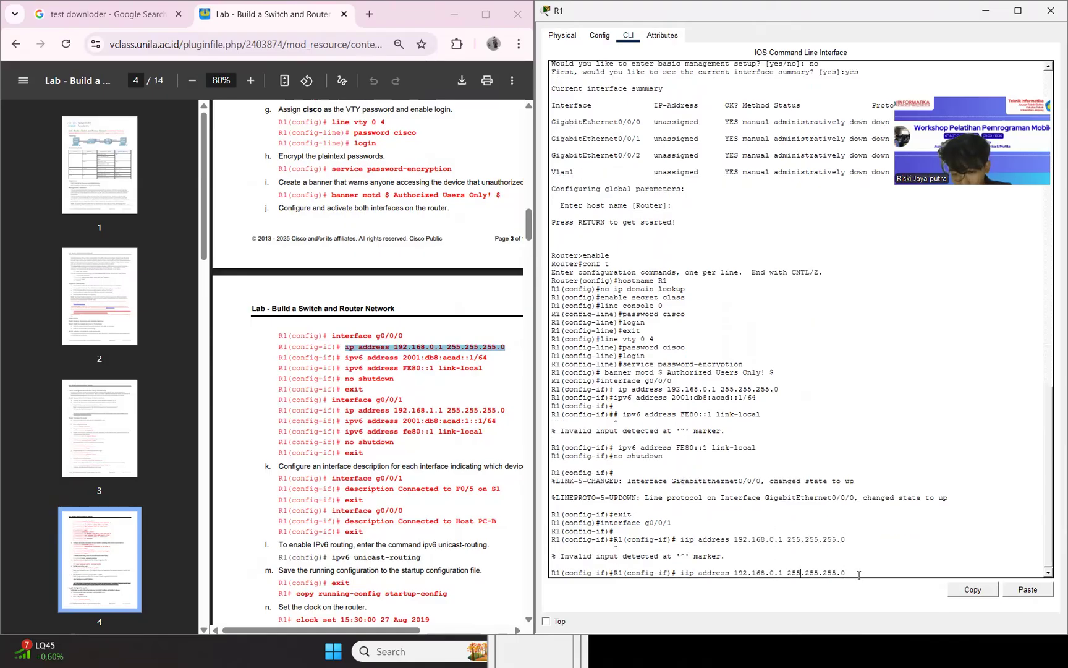
key("Left")
key("Left")
key("Left")
key("Left")
key("Left")
key("Left")
key("Left")
key("Left")
key("Left")
key("Left")
key("BackSpace")
key("BackSpace")
key("BackSpace")
key("Return")
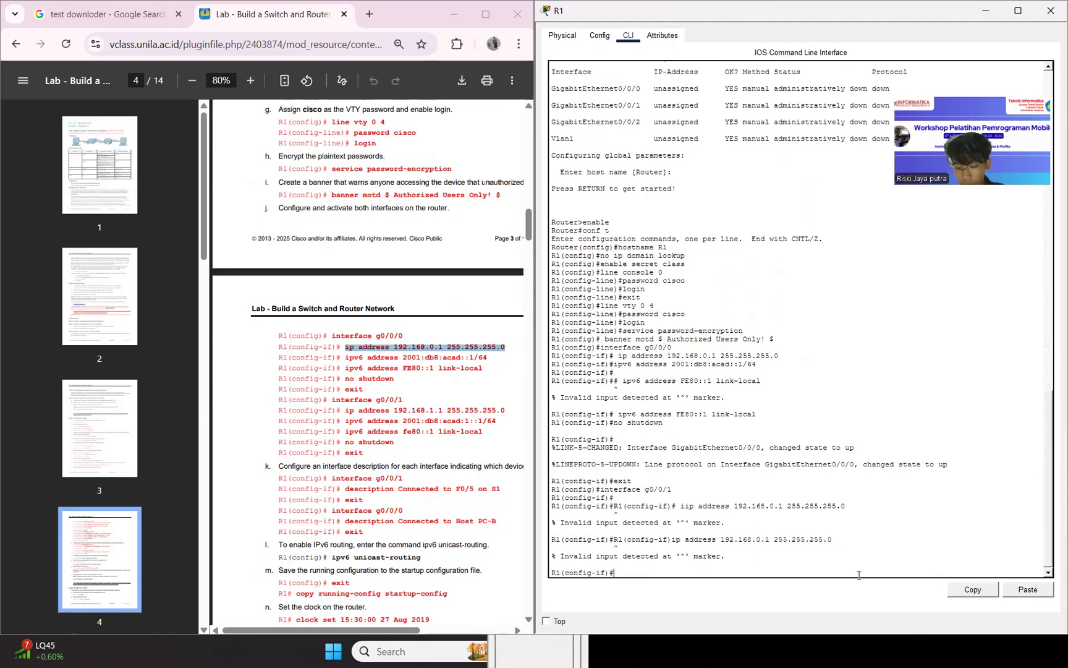
Strip the leftover prompt text from the recalled command and run ip address 192.168.0.1 255.255.255.0 on interface g0/0/1.
key("Up")
key("Left")
key("Left")
key("Left")
key("Left")
key("Left")
key("Left")
key("Left")
key("Left")
key("Left")
key("Left")
key("Left")
key("Left")
key("Left")
key("Left")
key("Left")
key("Left")
key("Left")
key("Left")
key("Left")
key("Left")
key("Left")
key("Left")
key("Left")
key("Left")
key("Left")
key("Left")
key("Left")
key("Left")
key("Left")
key("BackSpace")
key("BackSpace")
key("BackSpace")
key("BackSpace")
key("BackSpace")
key("BackSpace")
key("BackSpace")
key("BackSpace")
key("BackSpace")
key("BackSpace")
key("BackSpace")
key("BackSpace")
key("BackSpace")
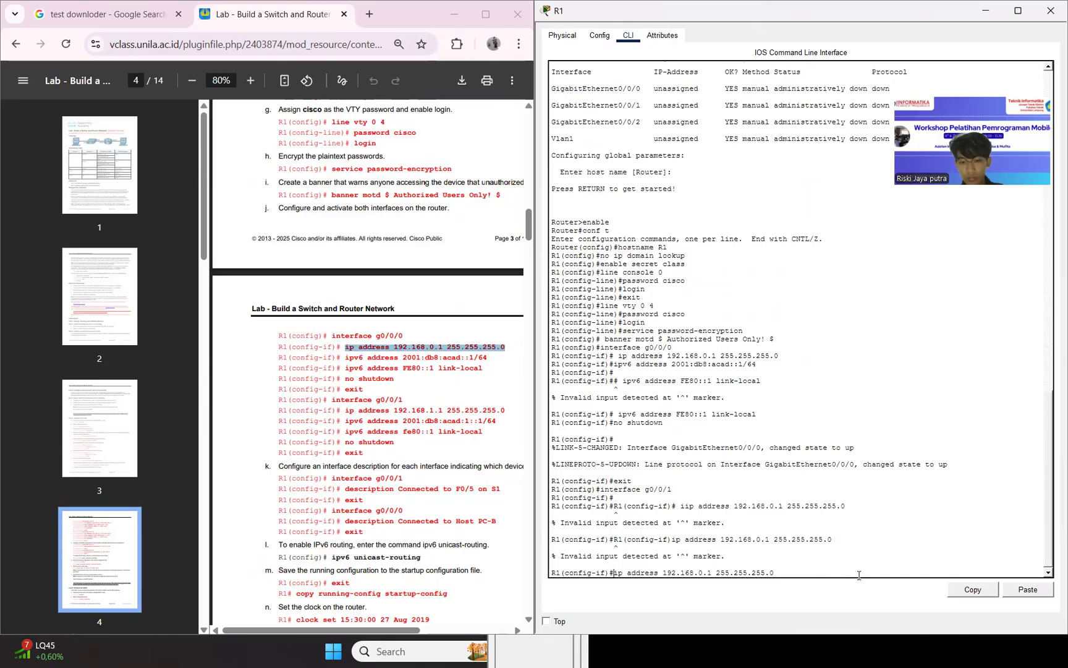
key("Return")
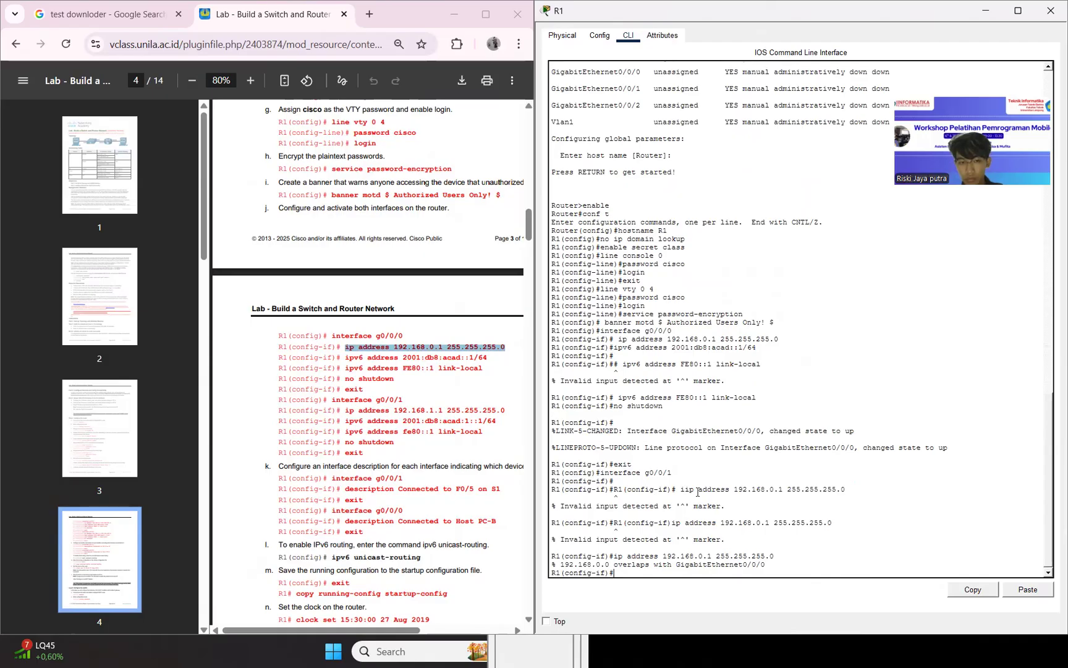
Assign IP address 192.168.1.1 with mask 255.255.255.0 to R1's interface g0/0/1, copying the lab guide's command.
left_click_drag(342, 412, 506, 410)
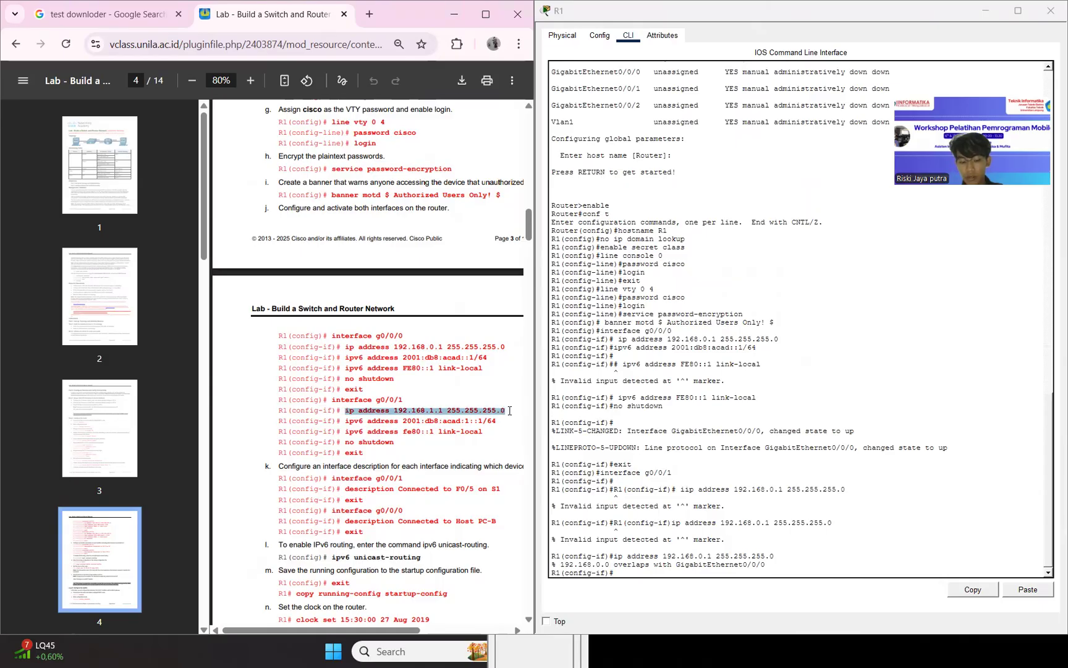
left_click(1028, 590)
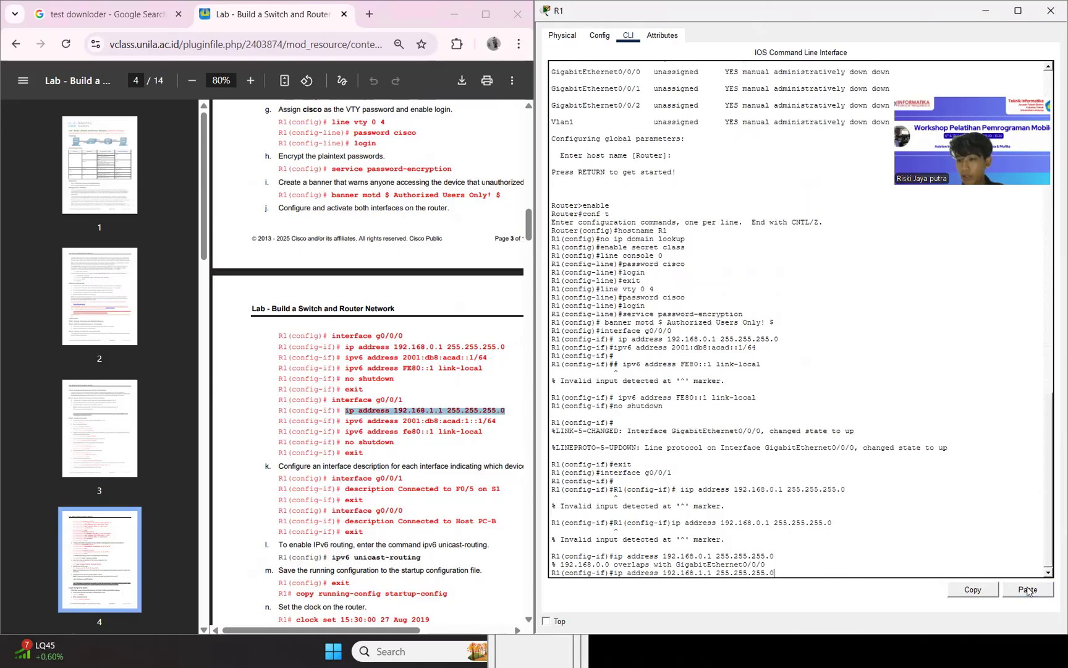
key("Return")
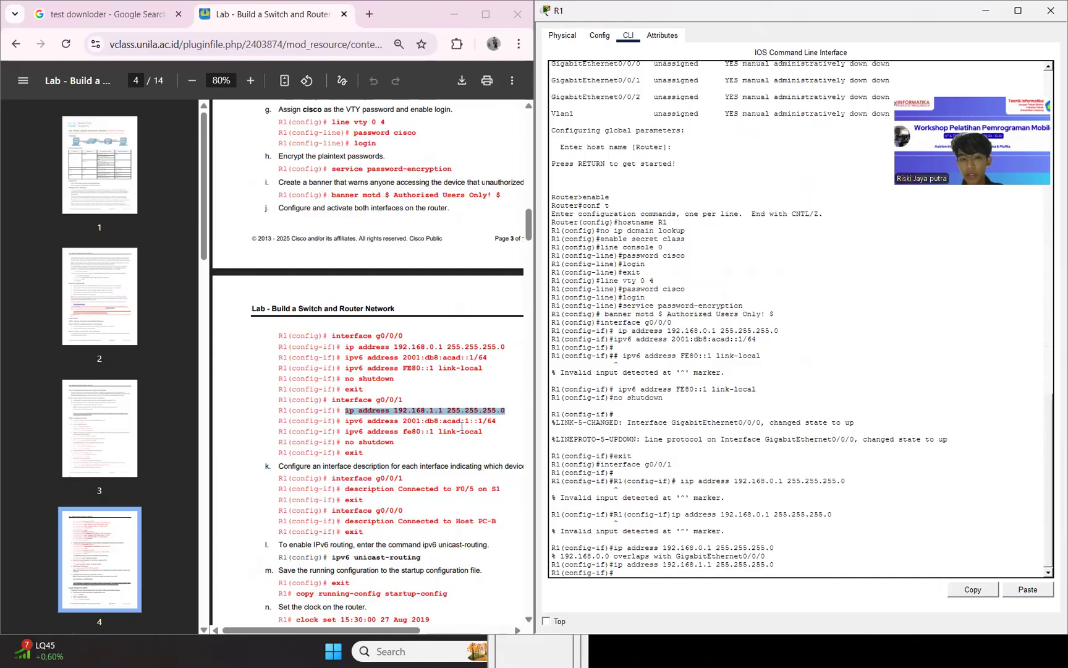
Assign IPv6 address 2001:db8:acad:1::1/64 and link-local address fe80::1 to R1's interface g0/0/1.
left_click_drag(344, 421, 513, 436)
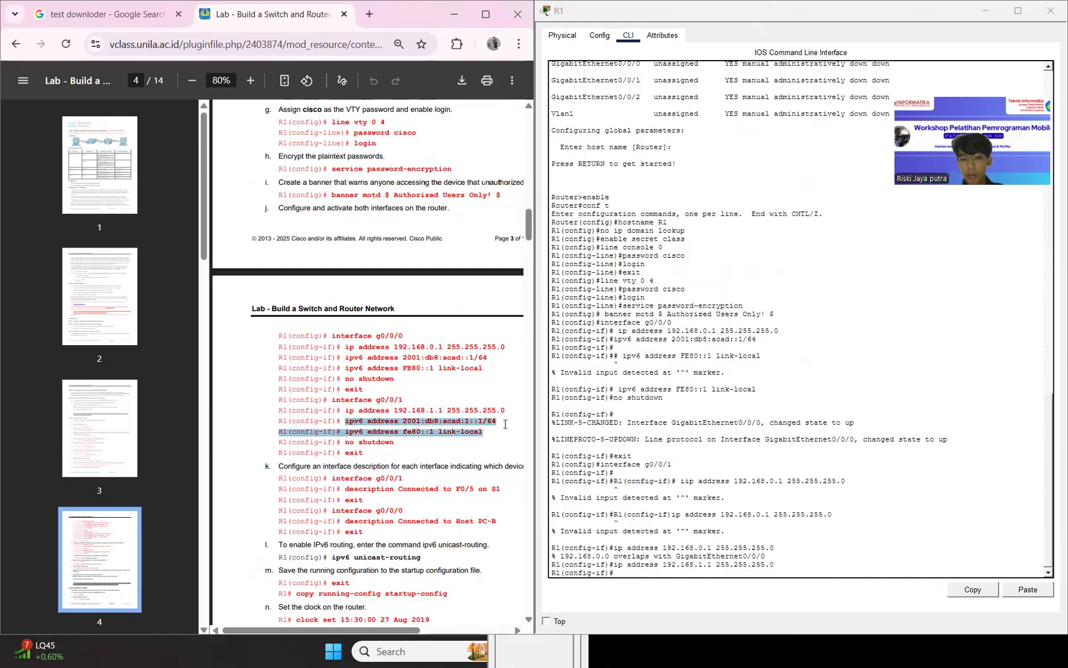
left_click(505, 424)
left_click_drag(346, 421, 503, 427)
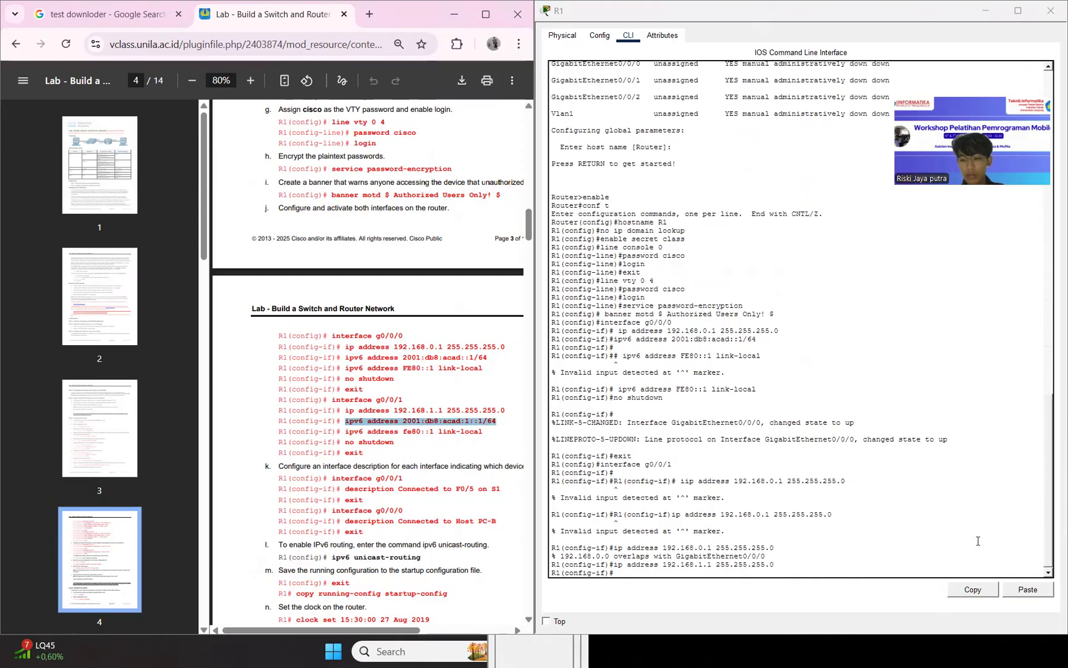
left_click(1006, 587)
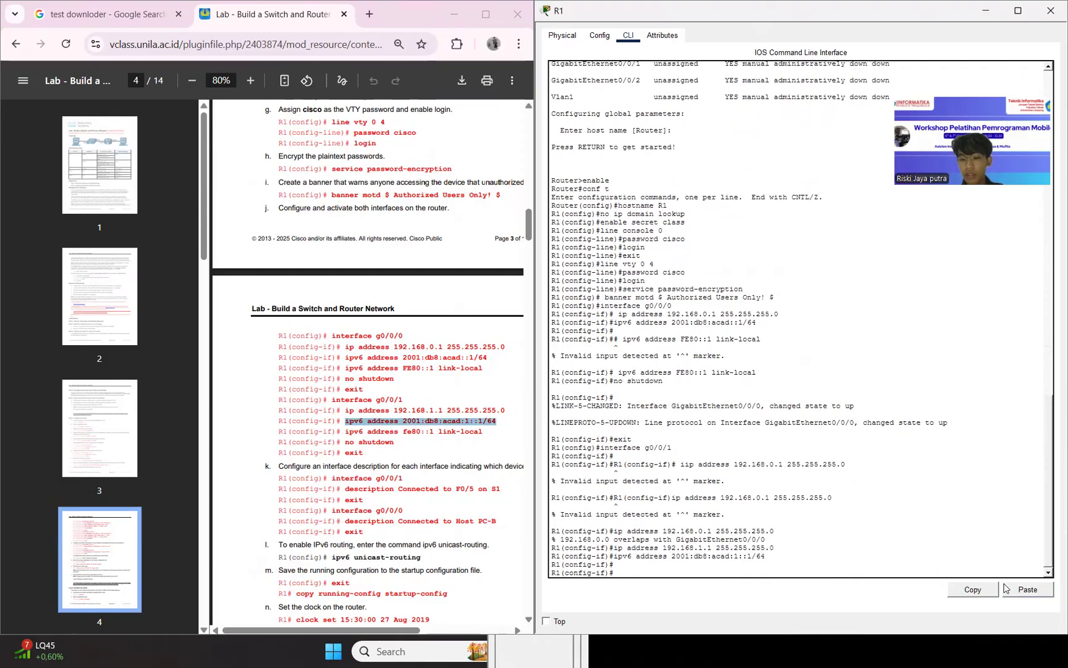
left_click_drag(346, 431, 487, 439)
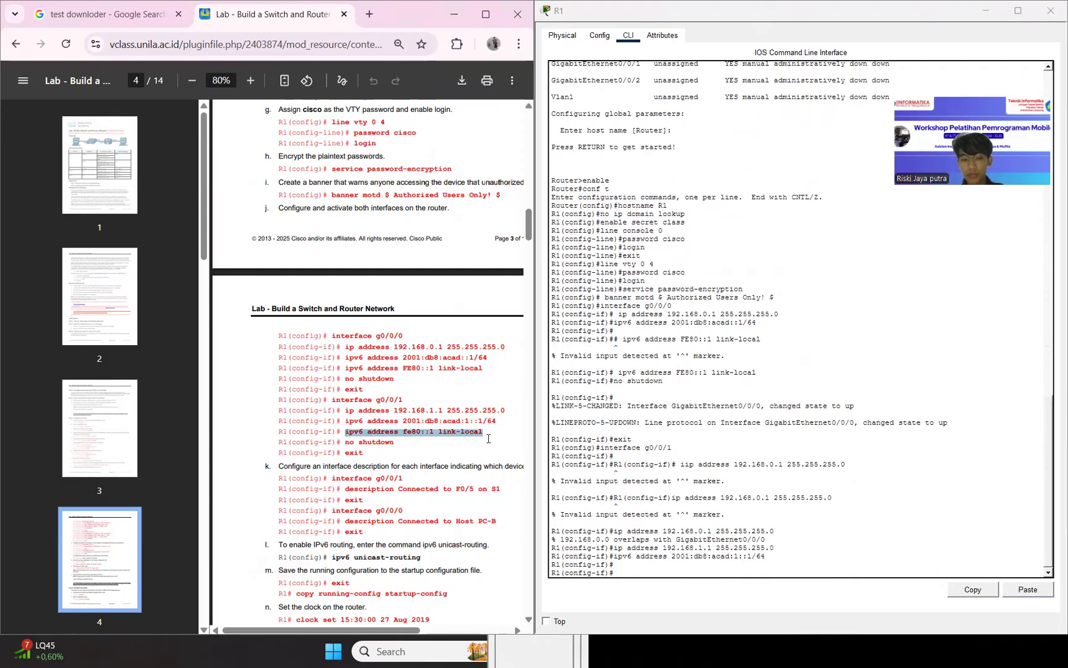
left_click(1015, 592)
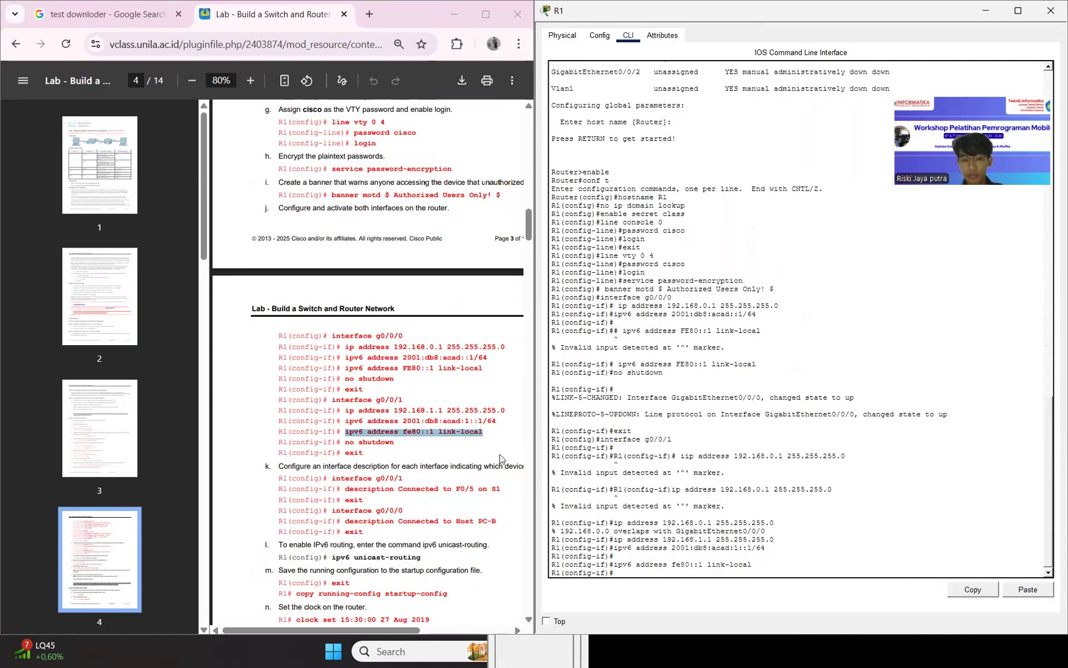
Activate interface g0/0/1 with no shutdown and exit to R1's global configuration mode.
left_click_drag(346, 441, 394, 445)
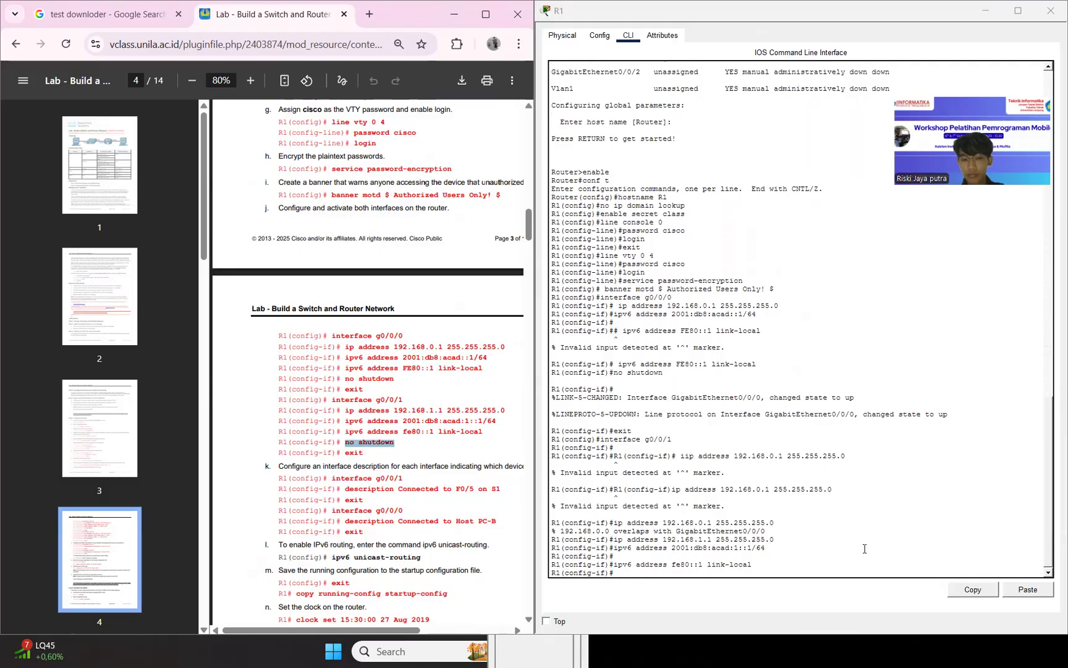
left_click(1020, 589)
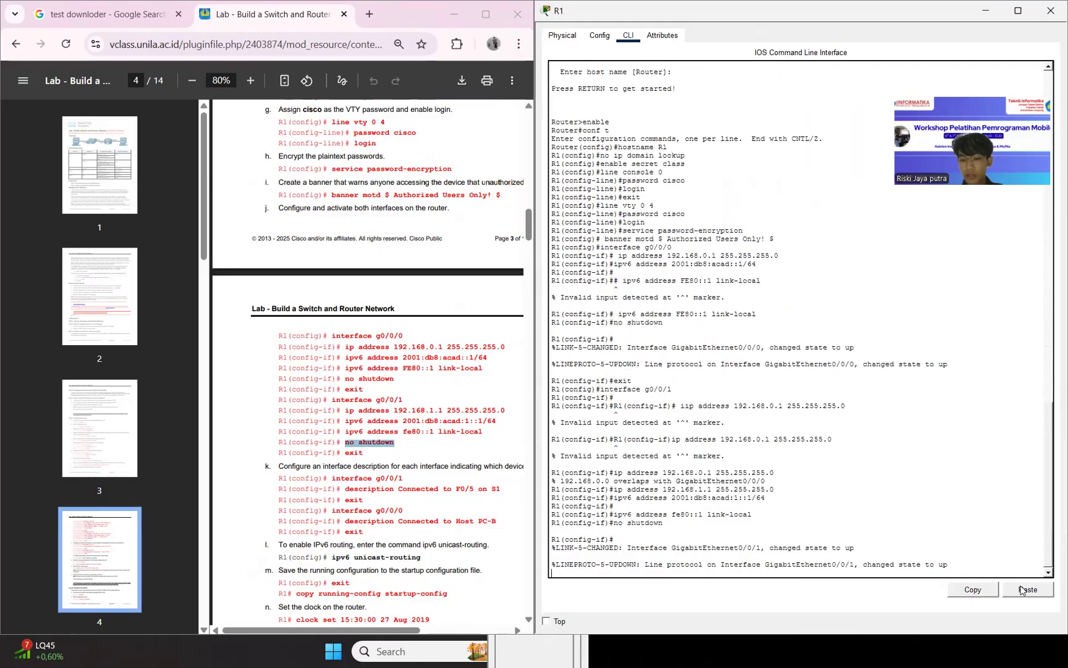
type("ex")
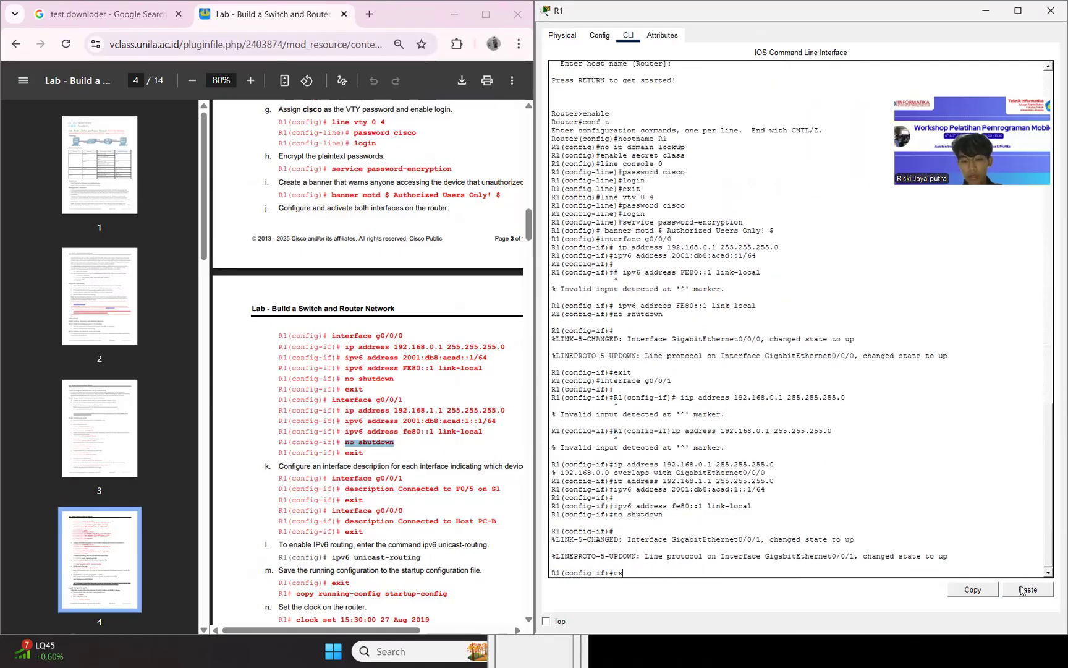
type("it")
key("Return")
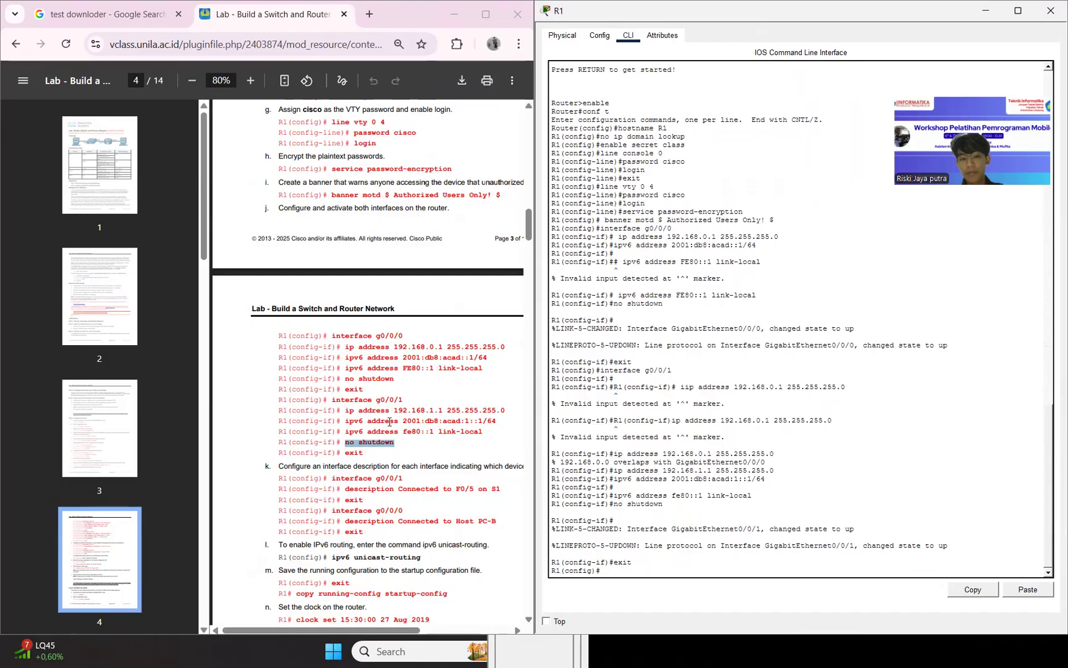
Re-enter interface g0/0/1, set its description to "Connected to F0/5 on S1" and exit to global configuration mode.
scroll(391, 458, "down", 2)
key("ctrl+v")
key("Up")
key("Up")
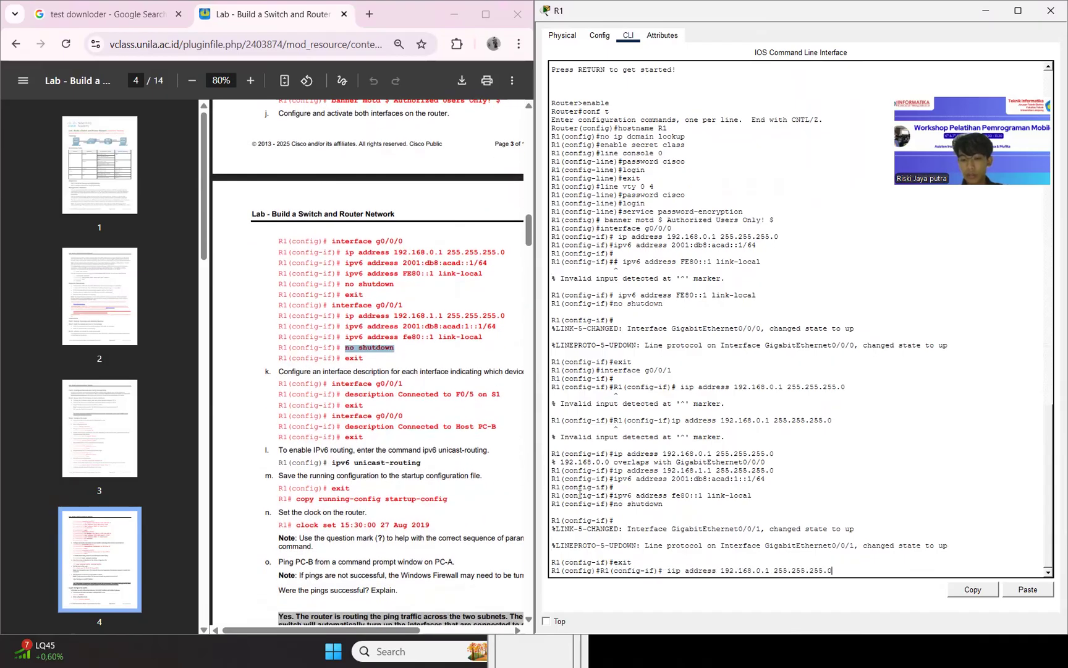
key("Return")
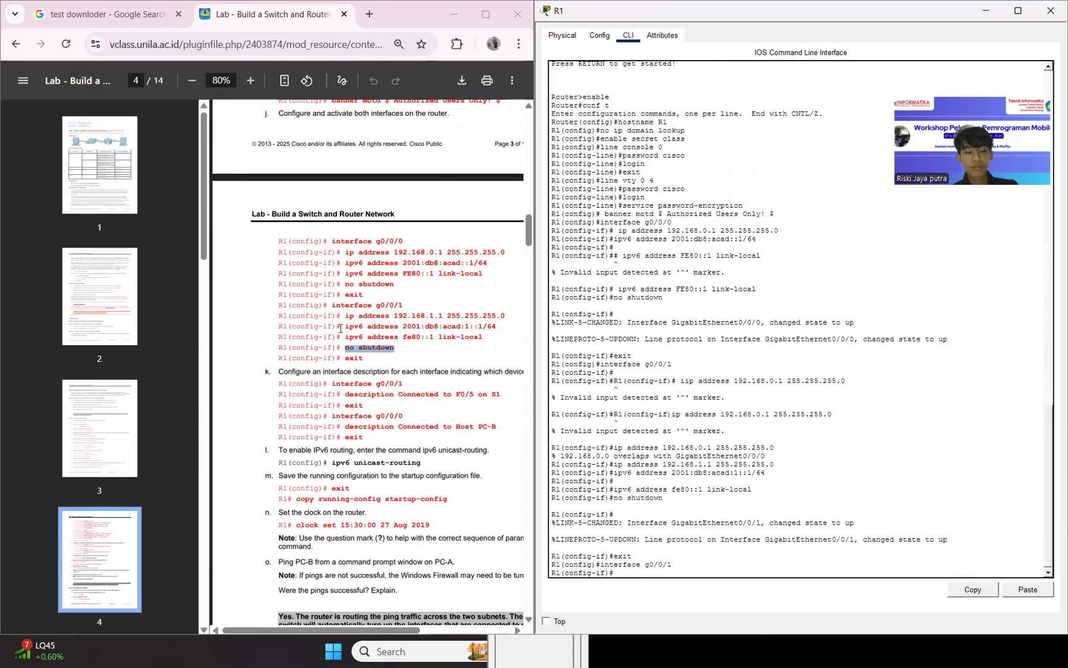
left_click_drag(332, 384, 412, 394)
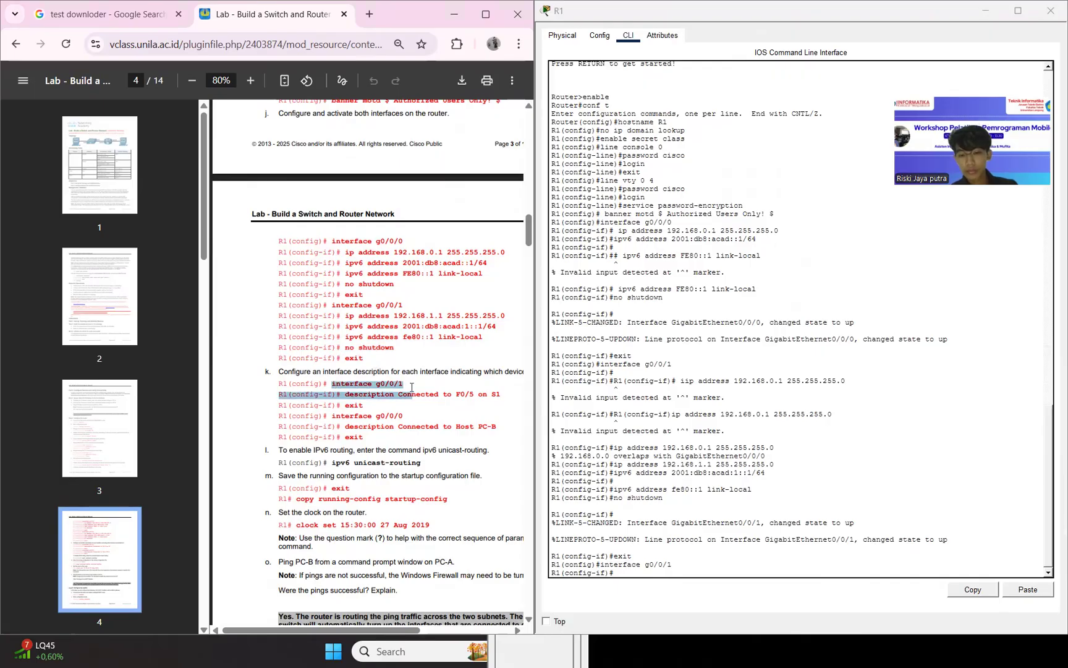
left_click(347, 394)
left_click_drag(347, 394, 501, 394)
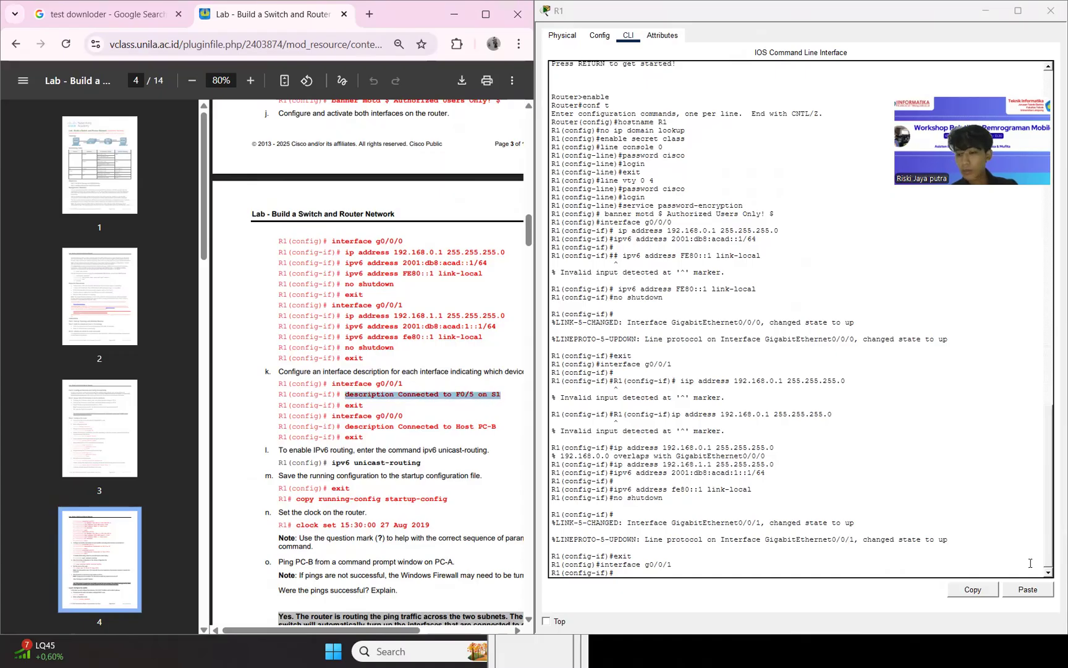
left_click(1028, 589)
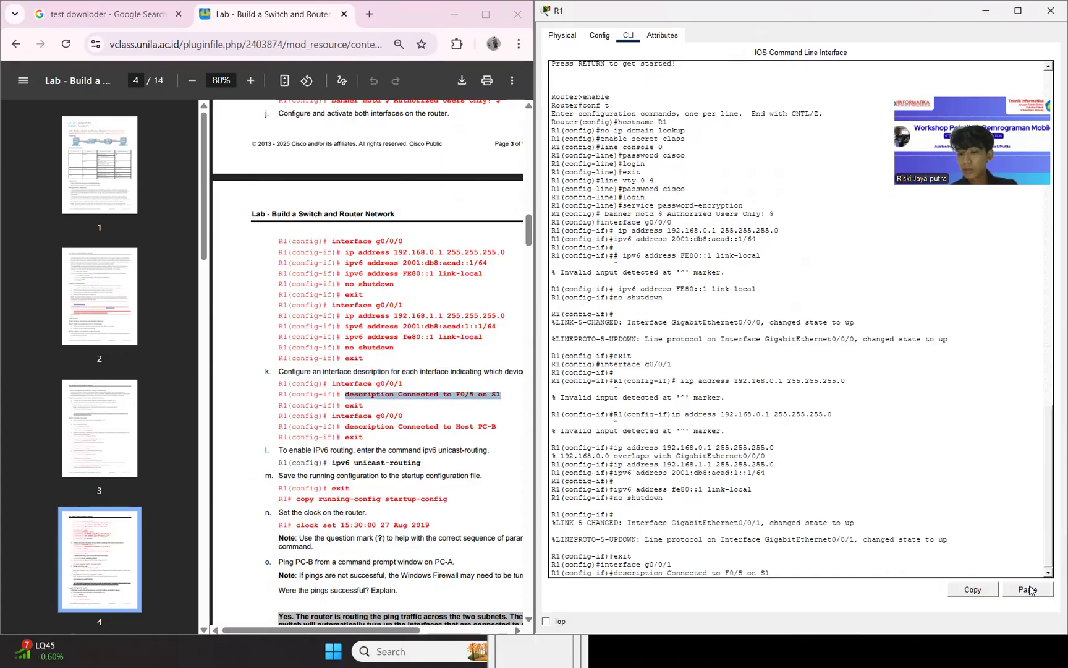
key("Return")
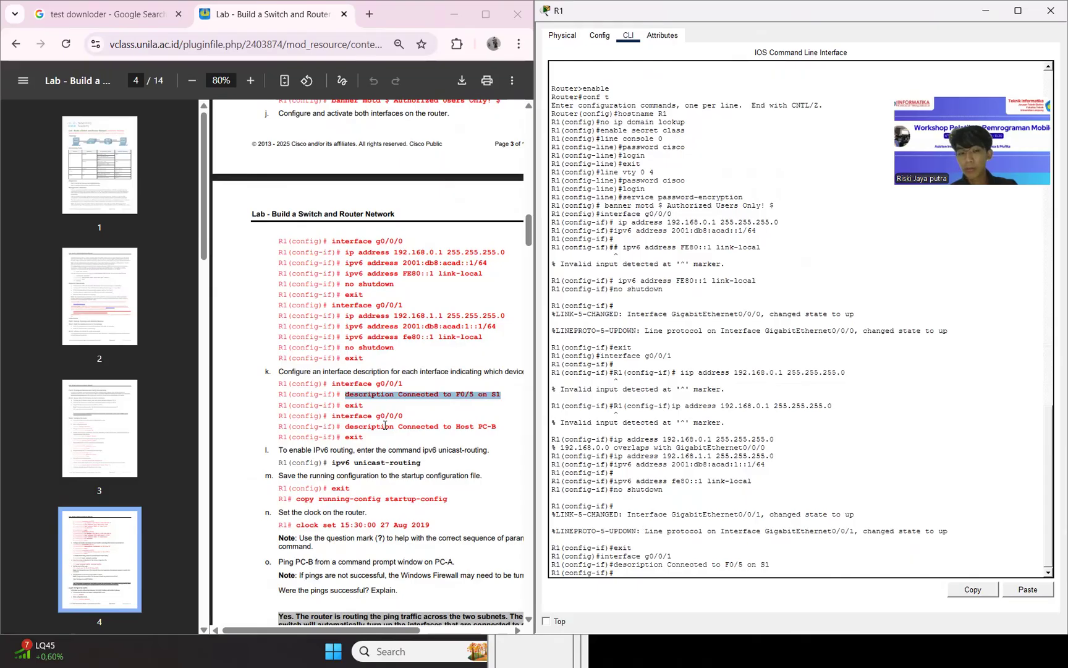
type("exit")
key("Return")
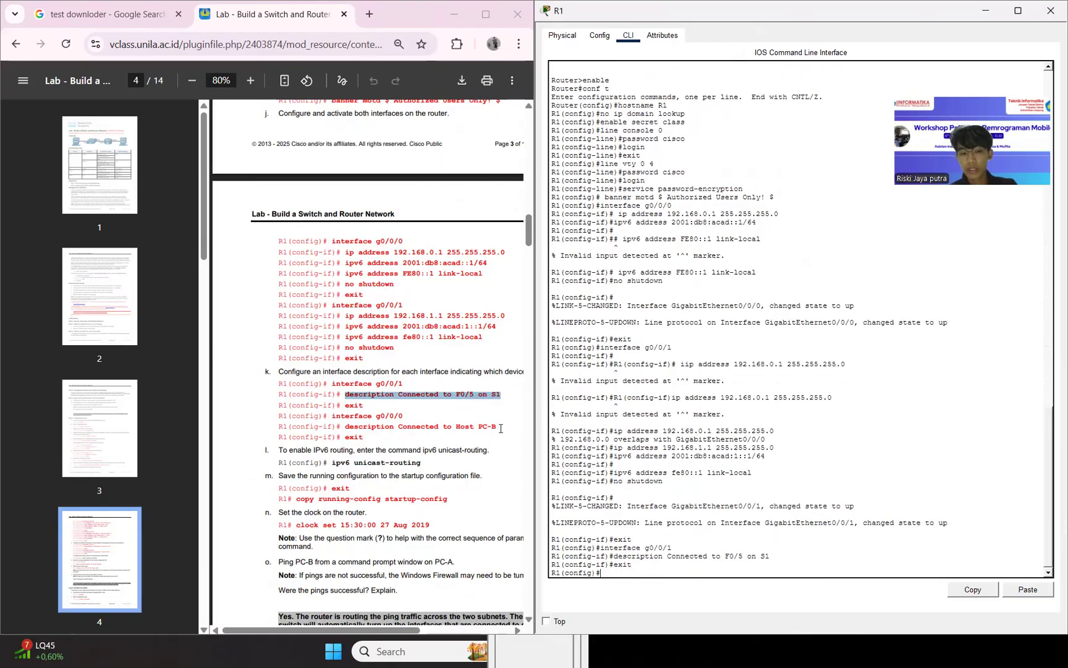
Enter interface g0/0/0, set its description to "Connected to Host PC-B" and exit to global configuration mode.
type("description Connected to F0/5 on S1")
key("Up")
type("0")
key("Return")
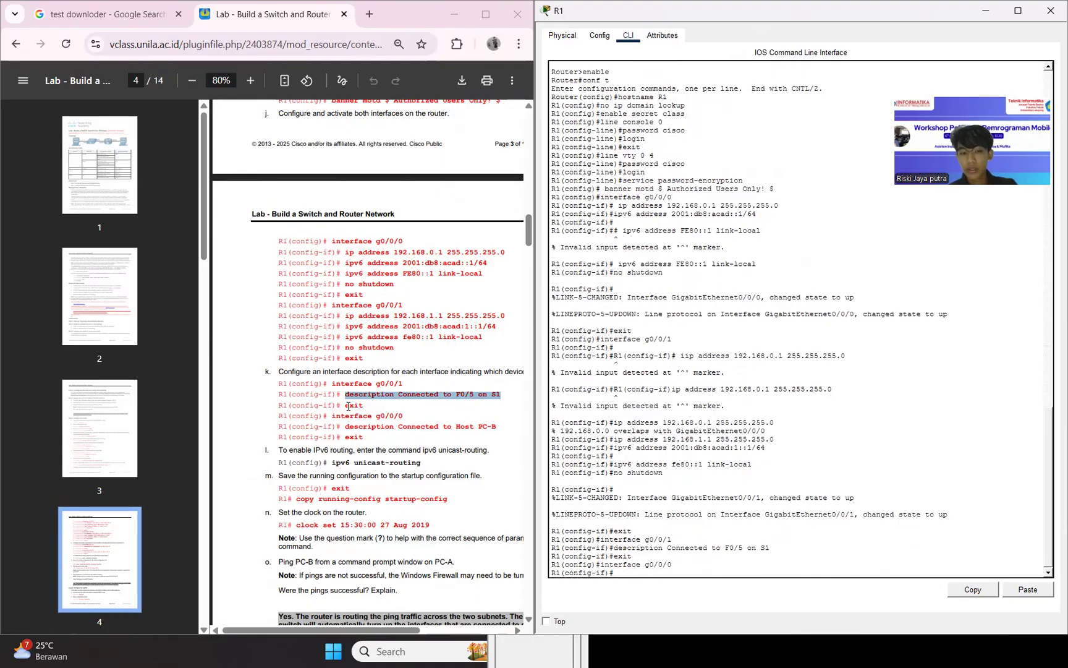
left_click_drag(341, 428, 533, 422)
key("ctrl+c")
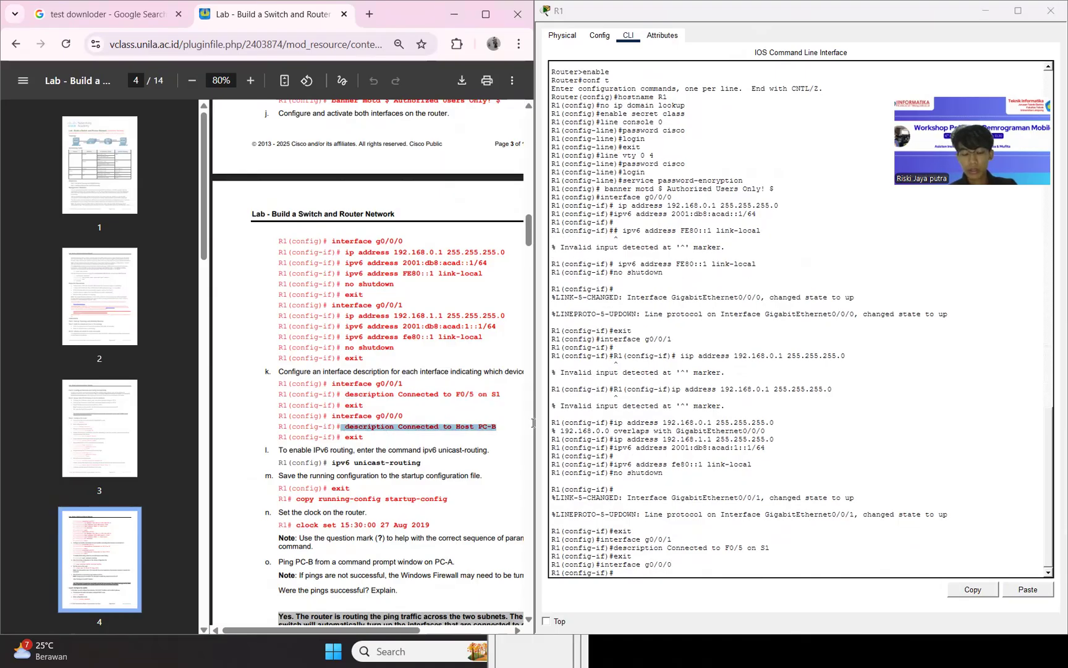
left_click(1031, 595)
key("Return")
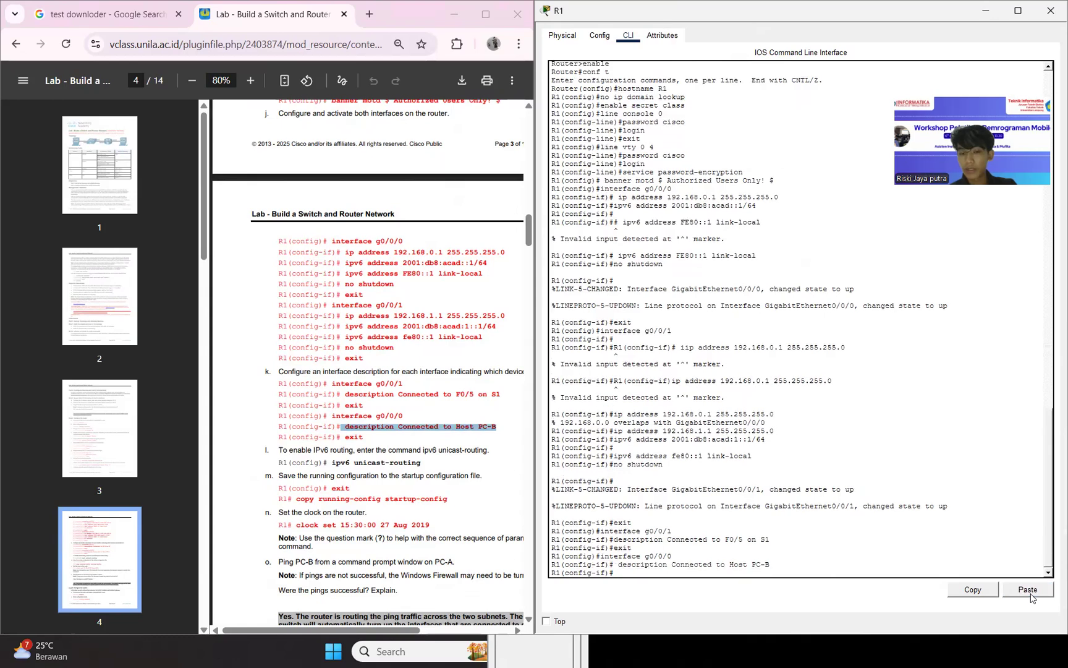
type("exit")
key("Return")
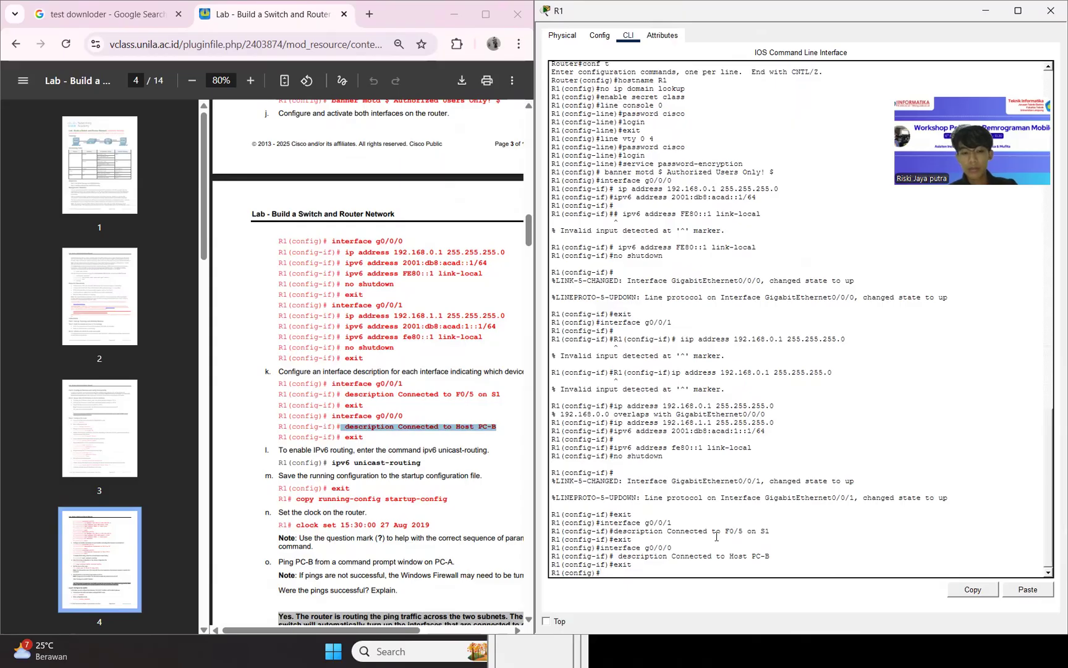
Enable IPv6 routing on R1 with ipv6 unicast-routing and exit global configuration mode.
type("ipvy")
key("BackSpace")
key("BackSpace")
left_click_drag(331, 462, 434, 465)
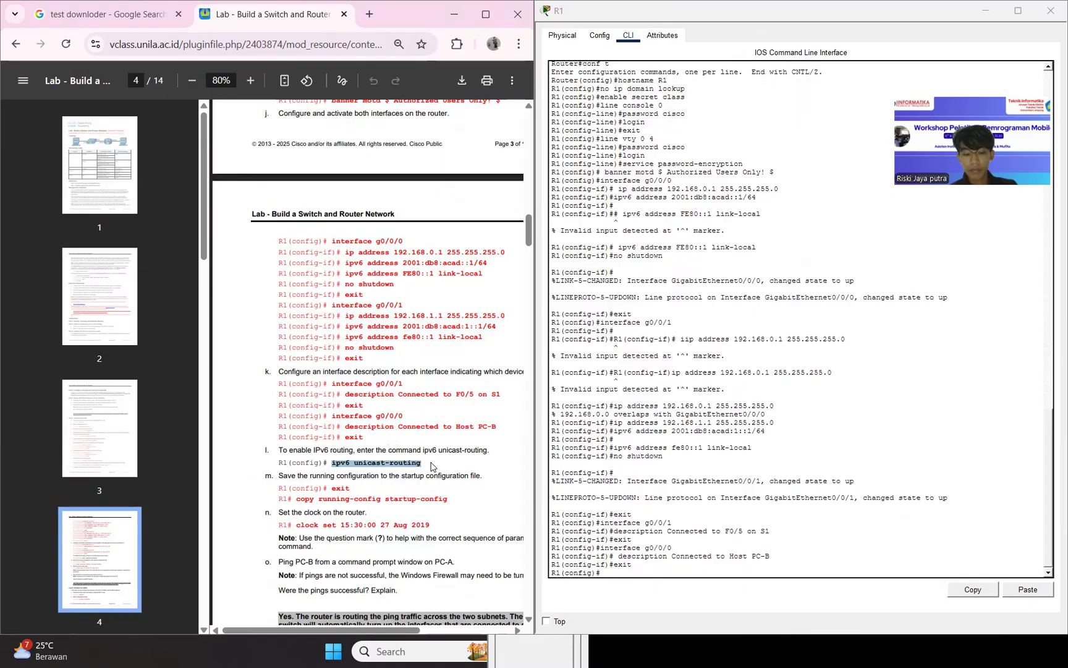
left_click(1024, 588)
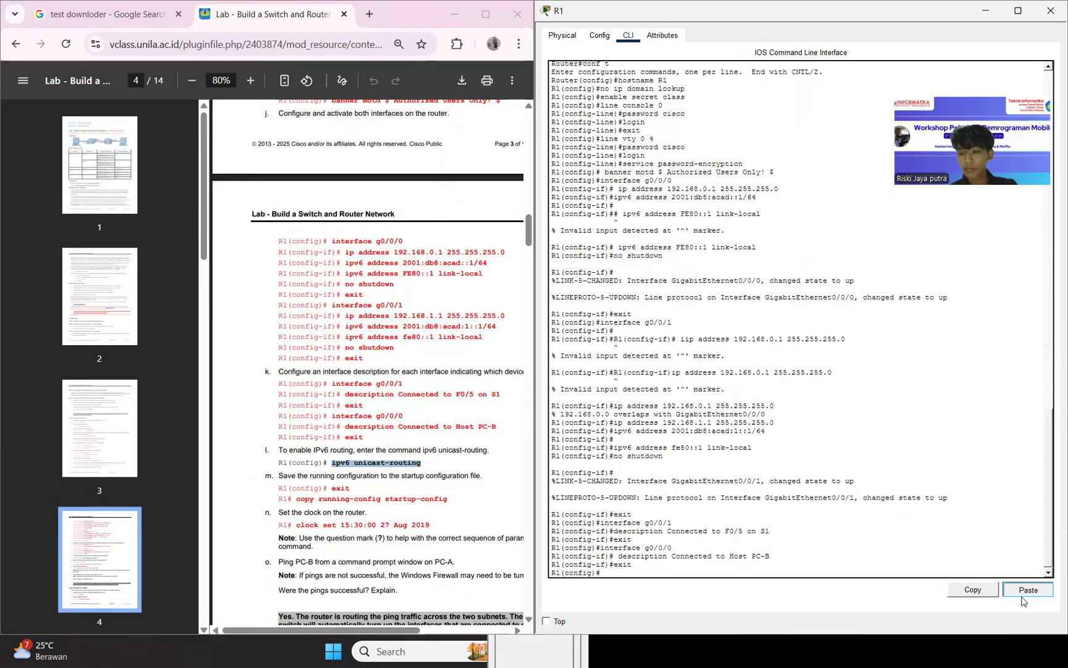
key("Return")
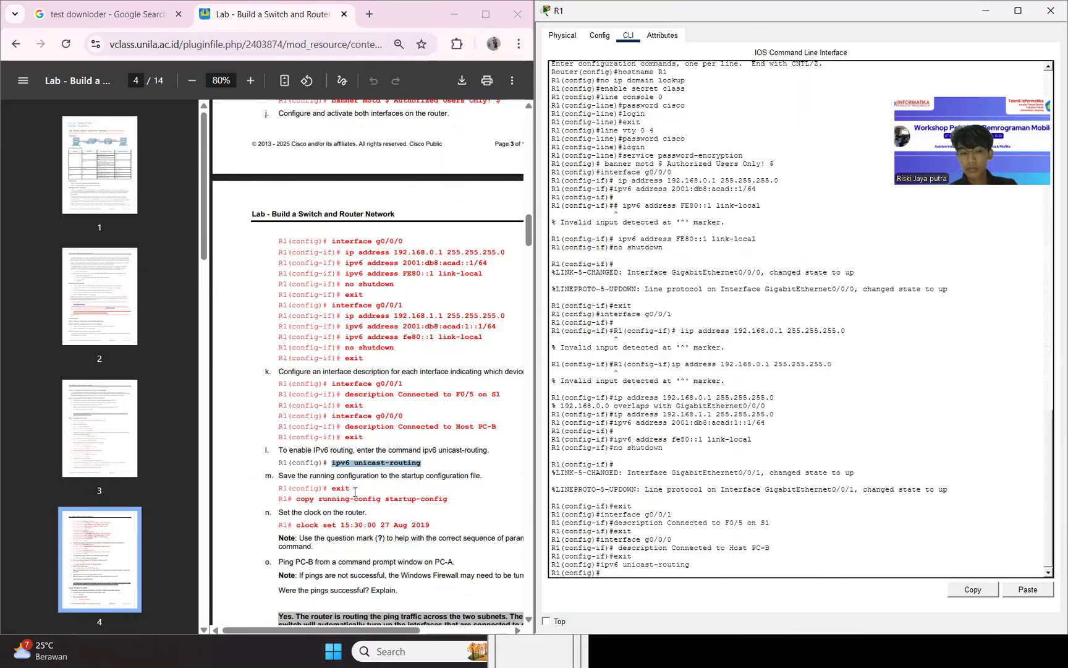
type("exir")
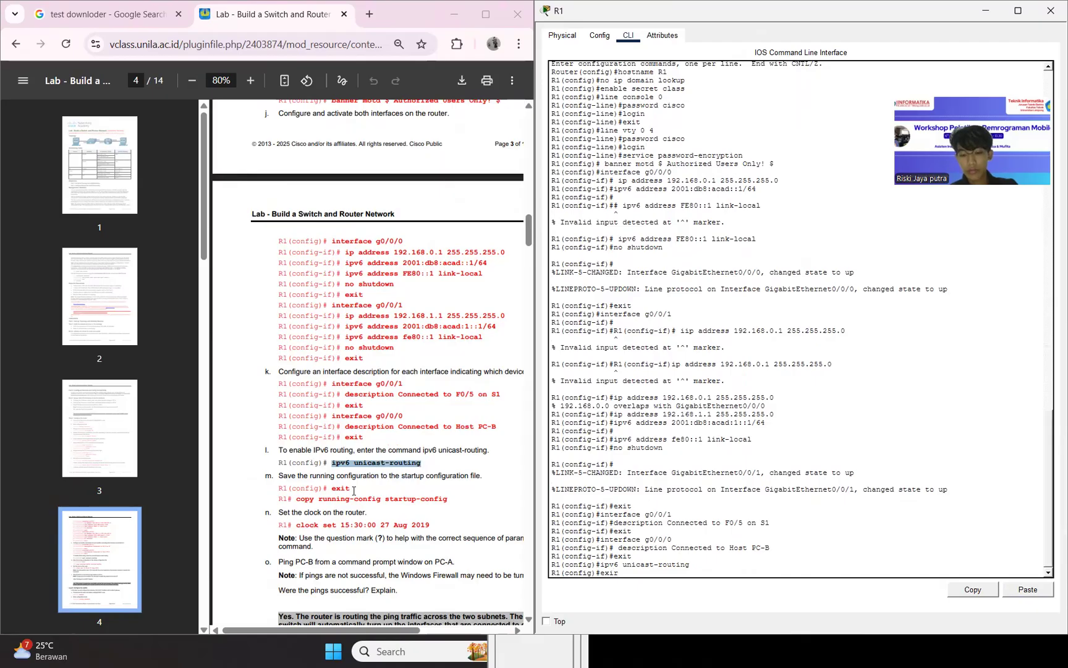
key("Return")
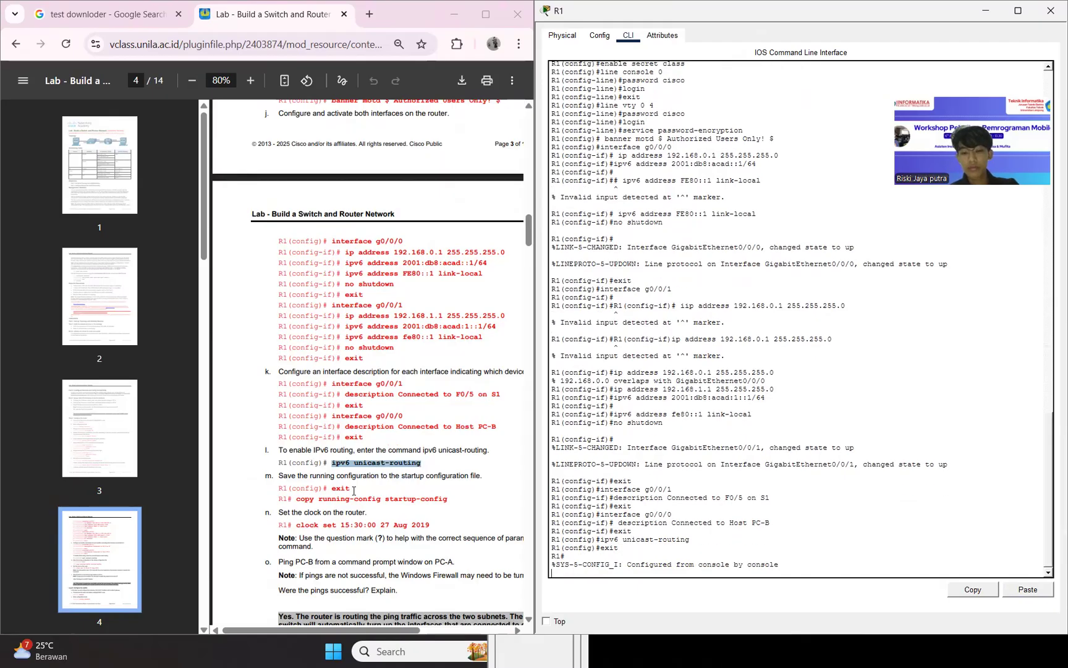
Save R1's running configuration to the startup configuration, accepting the default destination filename startup-config.
key("Return")
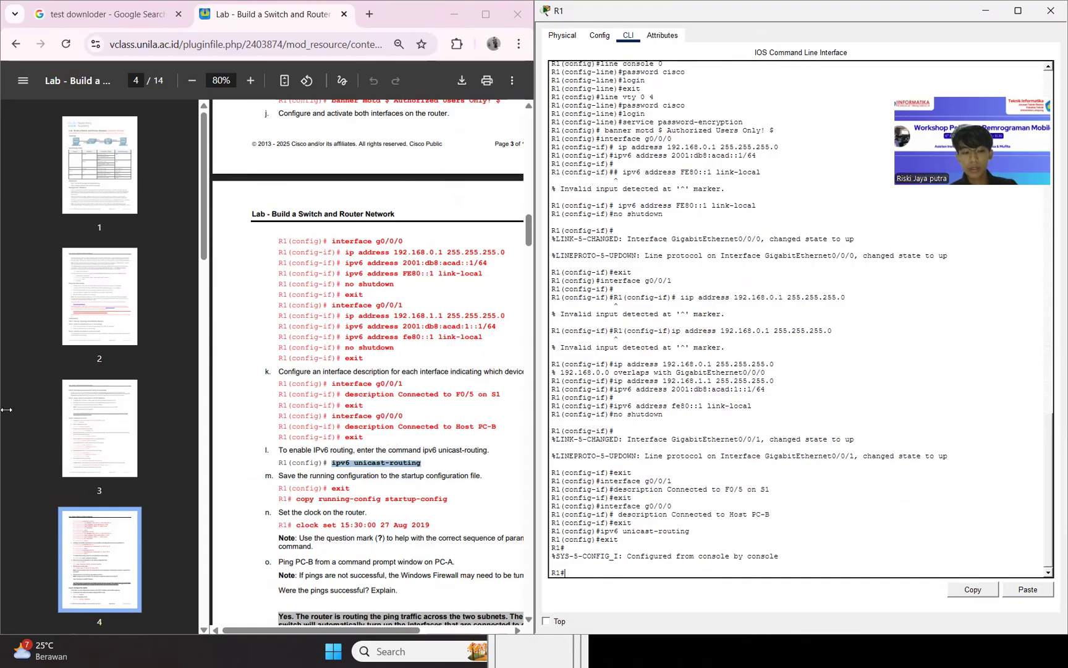
left_click(298, 498)
left_click_drag(298, 498, 452, 508)
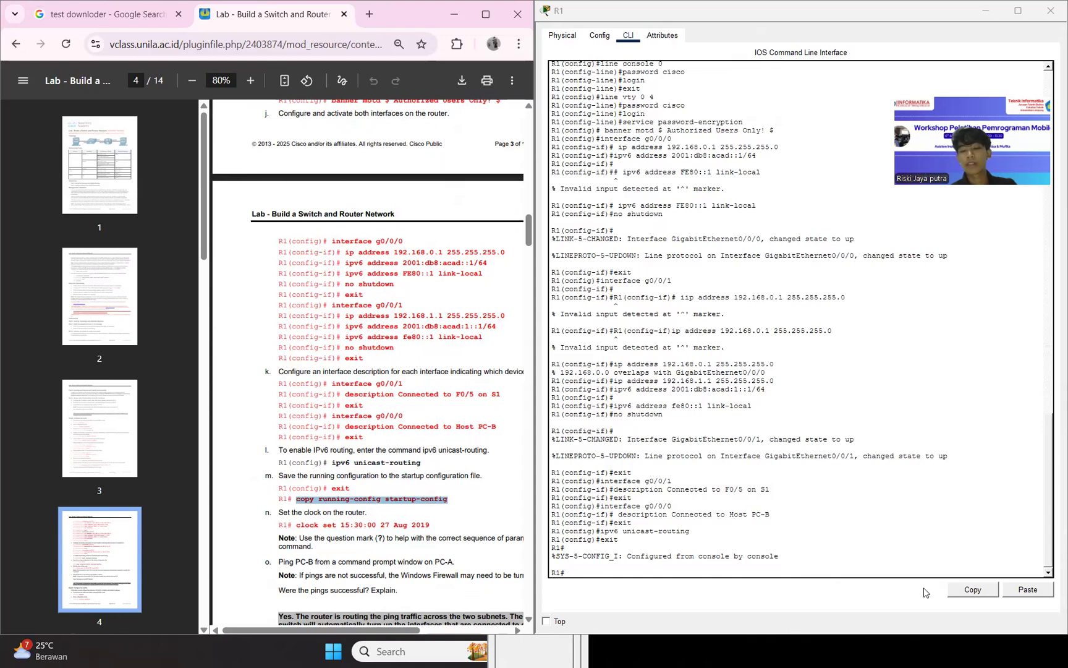
left_click(1023, 591)
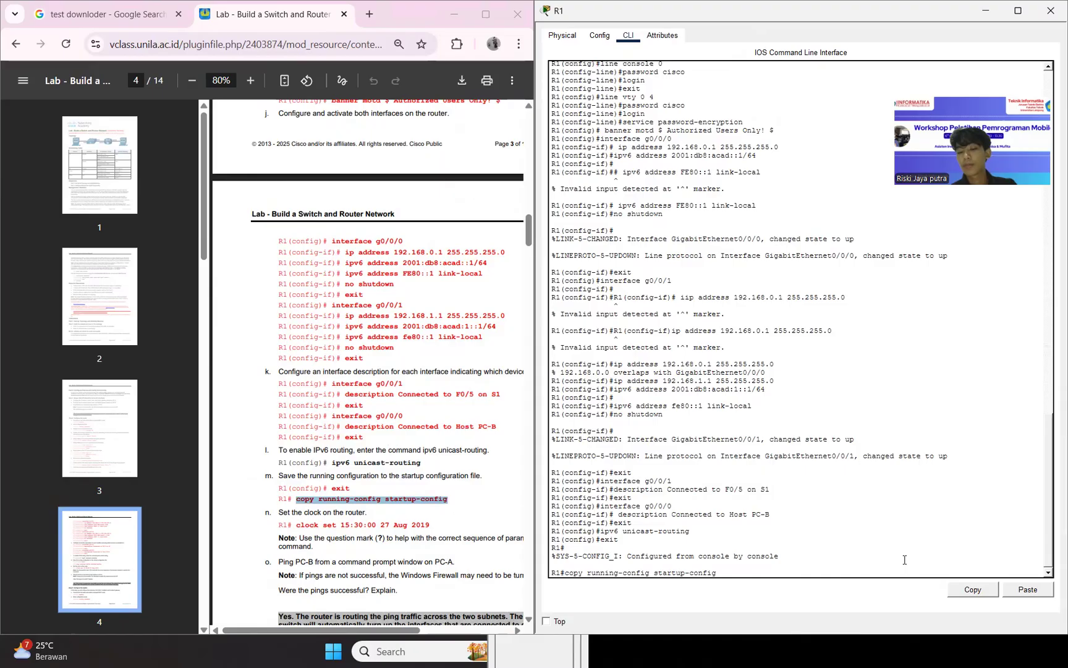
key("Return")
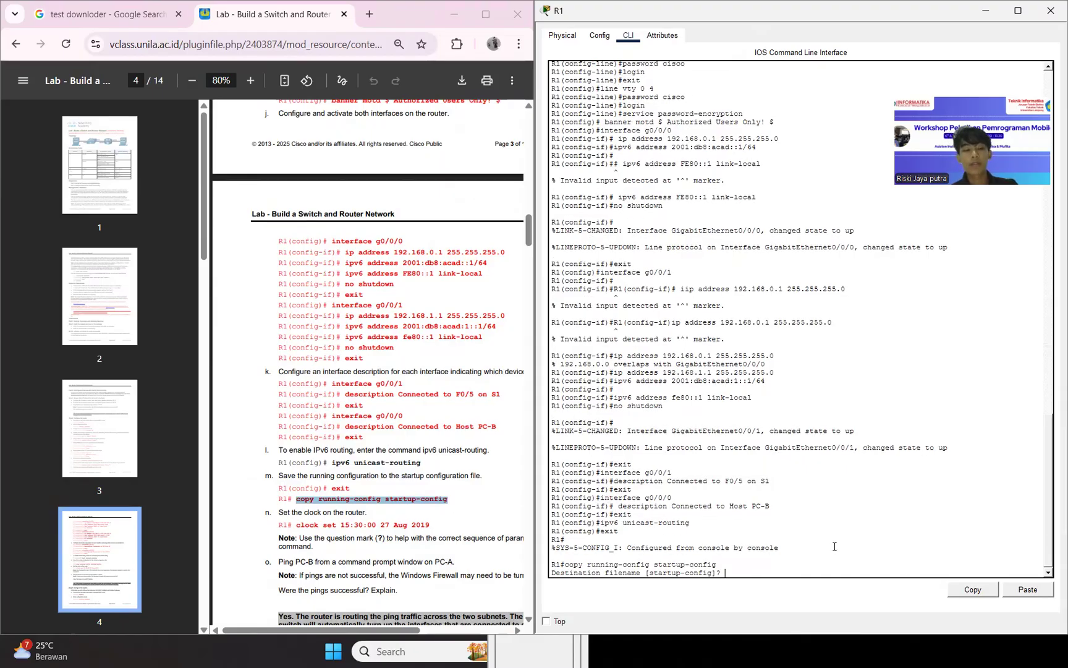
key("Return")
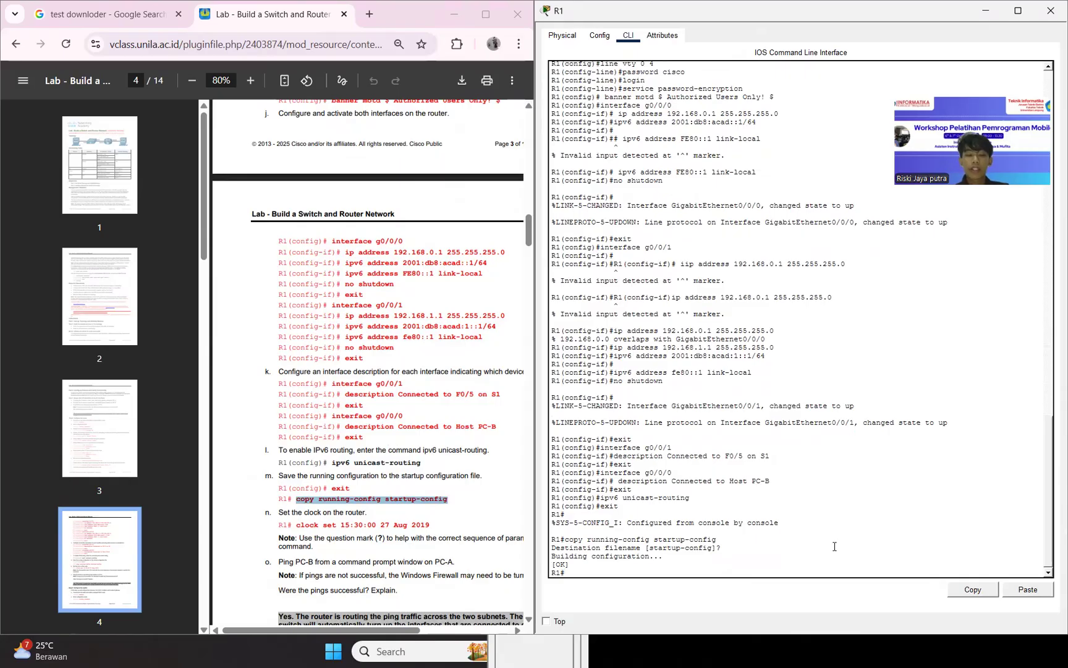
Set R1's clock to 15:30:00 27 Aug 2019 with the clock set command from the lab guide.
left_click_drag(299, 525, 431, 524)
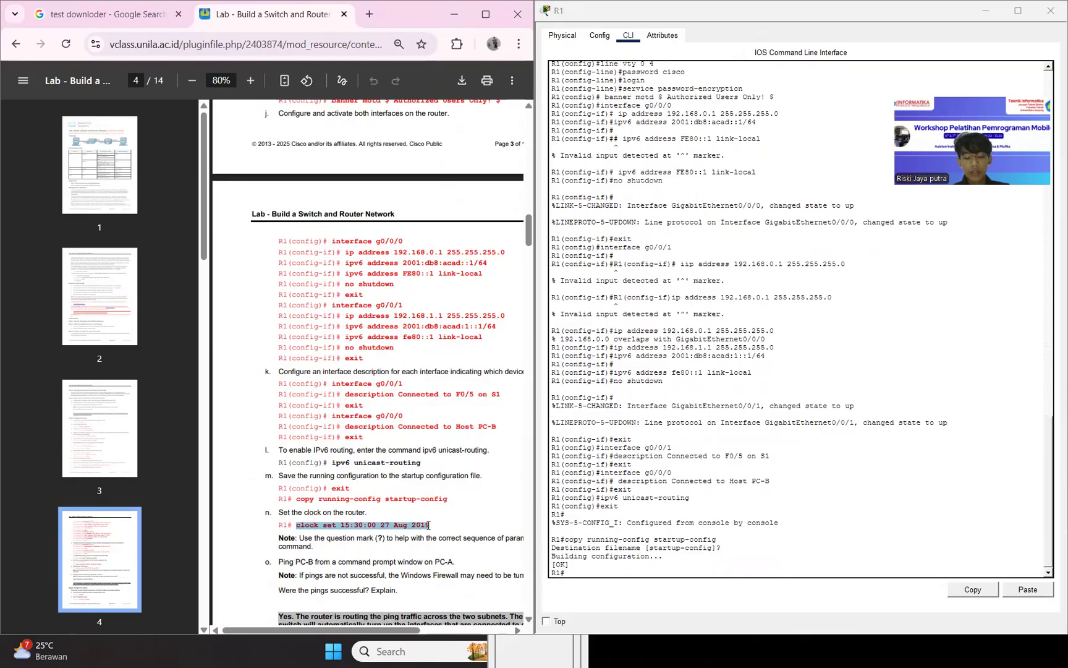
left_click(1017, 593)
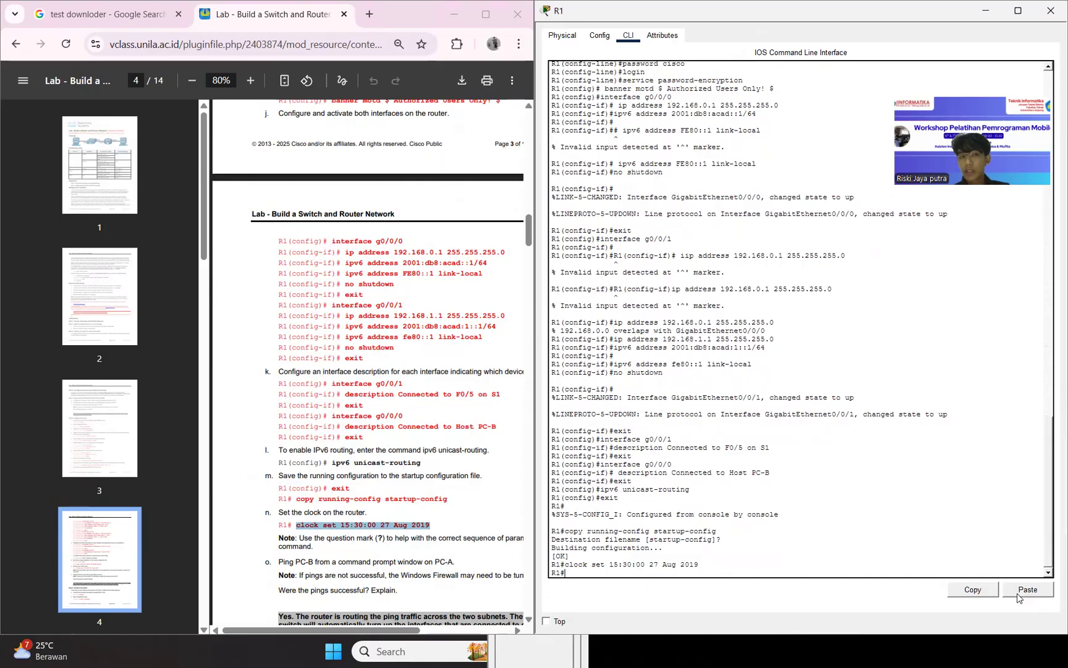
left_click(832, 649)
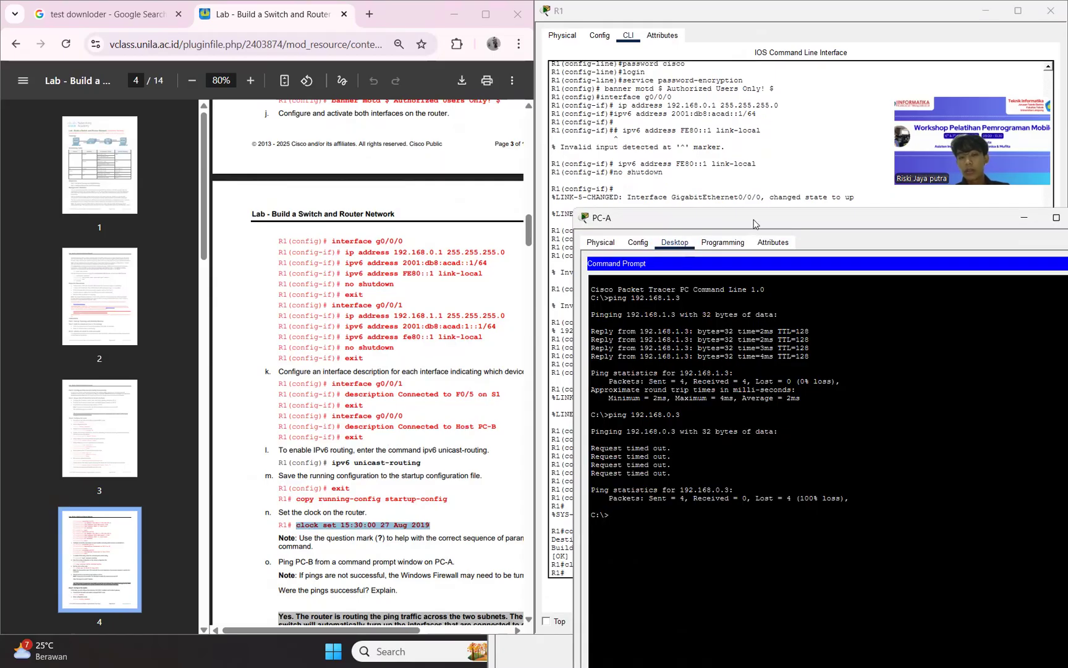
left_click(751, 178)
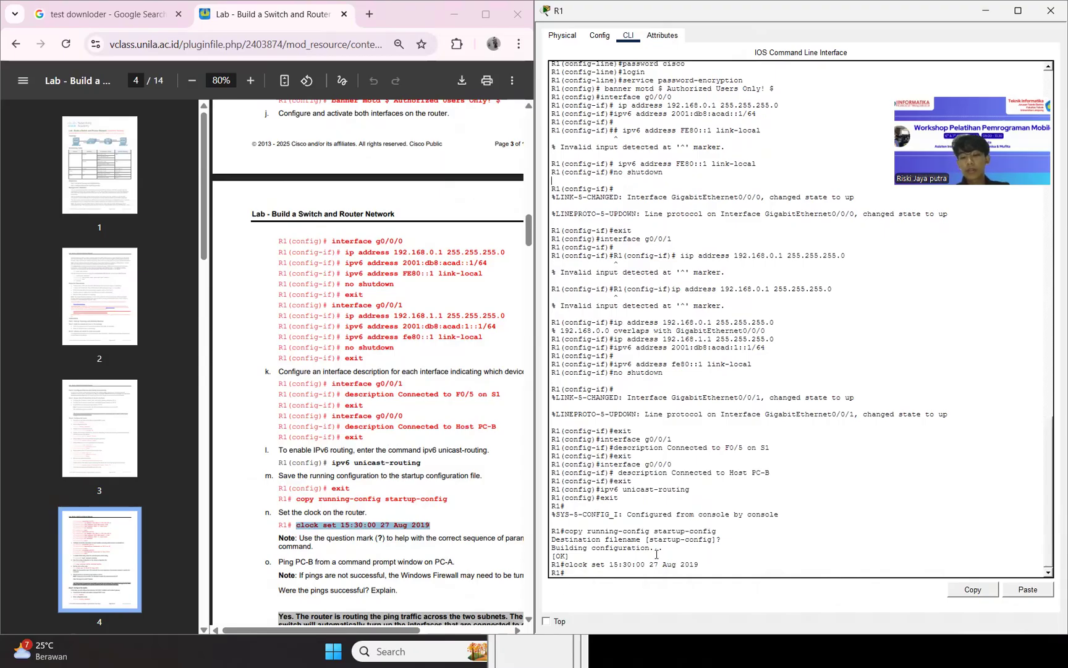
Ping PC-B at 192.168.0.3 again from PC-A's command prompt, examine the replies and return to the topology.
scroll(381, 537, "down", 3)
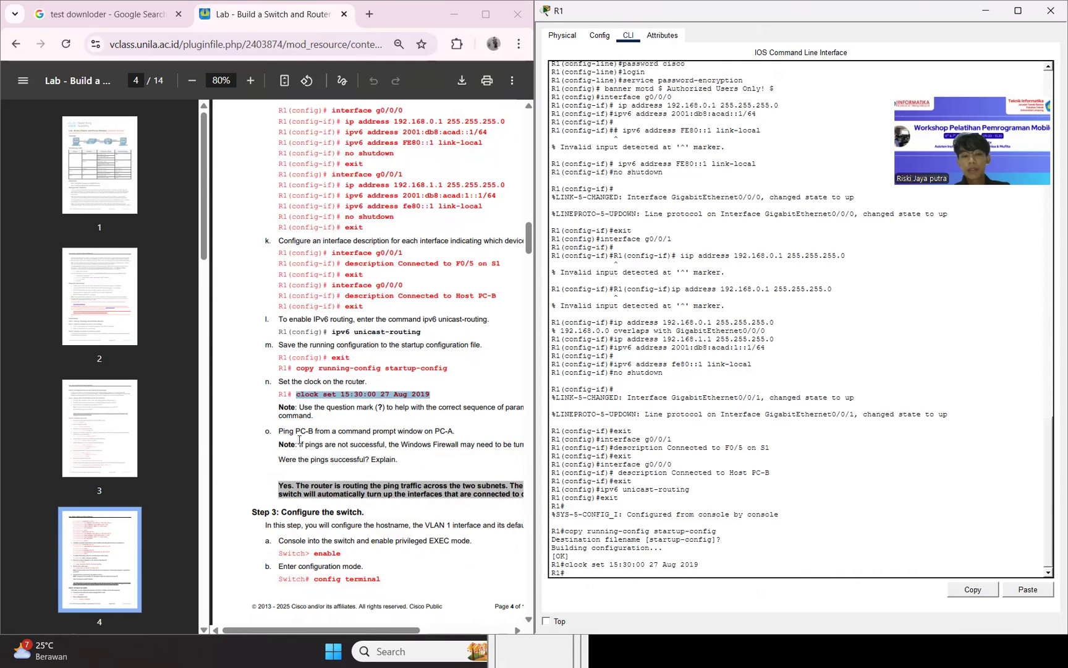
left_click(300, 440)
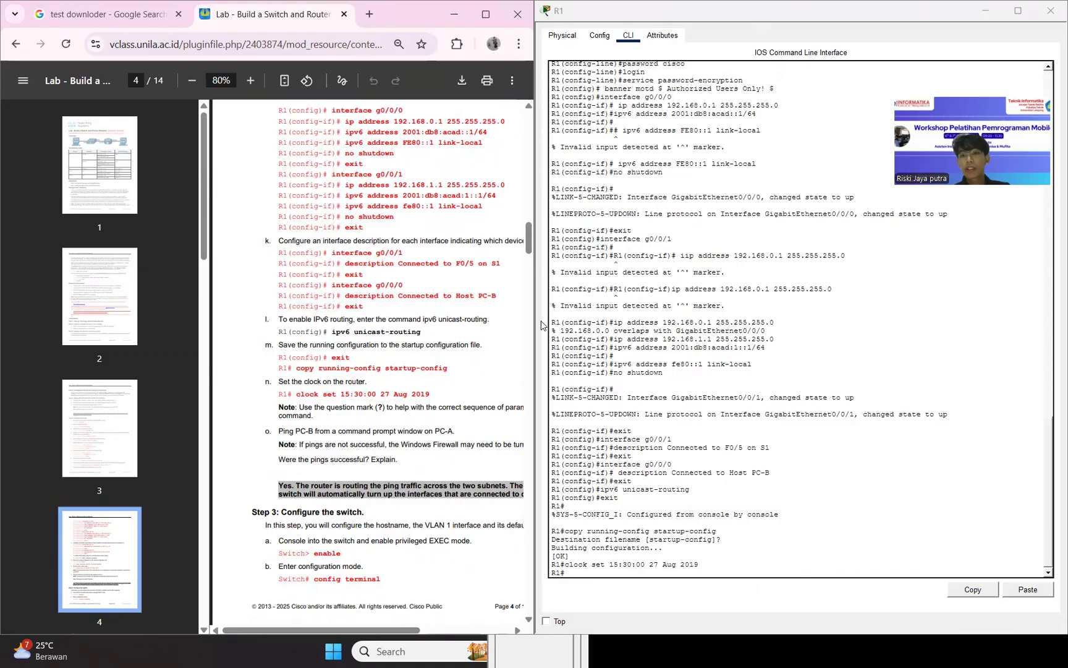
left_click(985, 10)
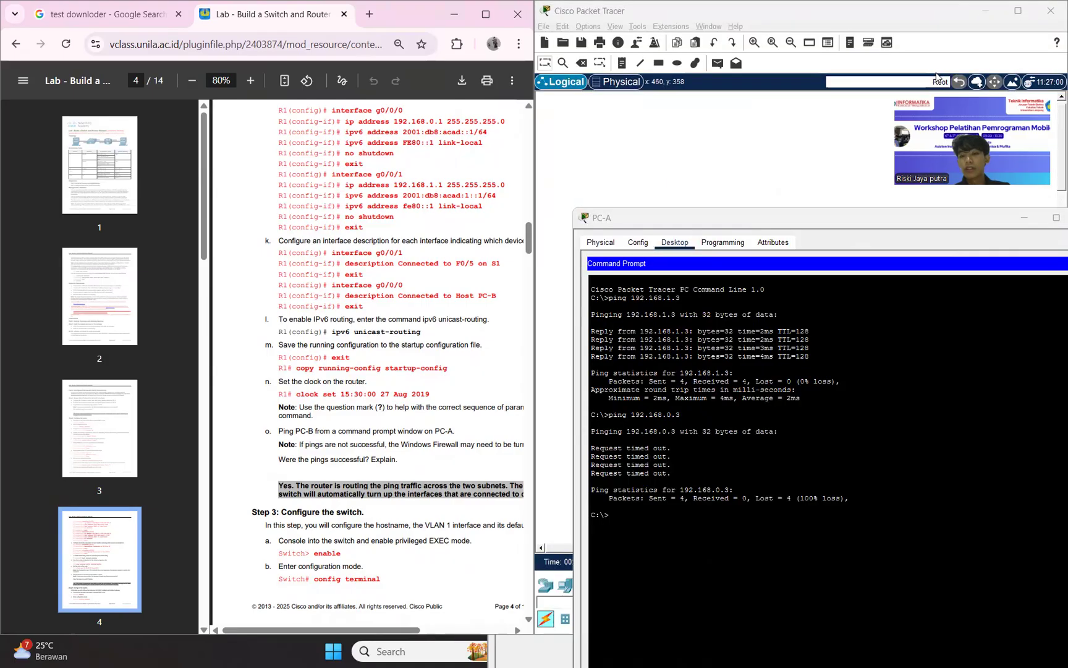
left_click(818, 204)
left_click(675, 372)
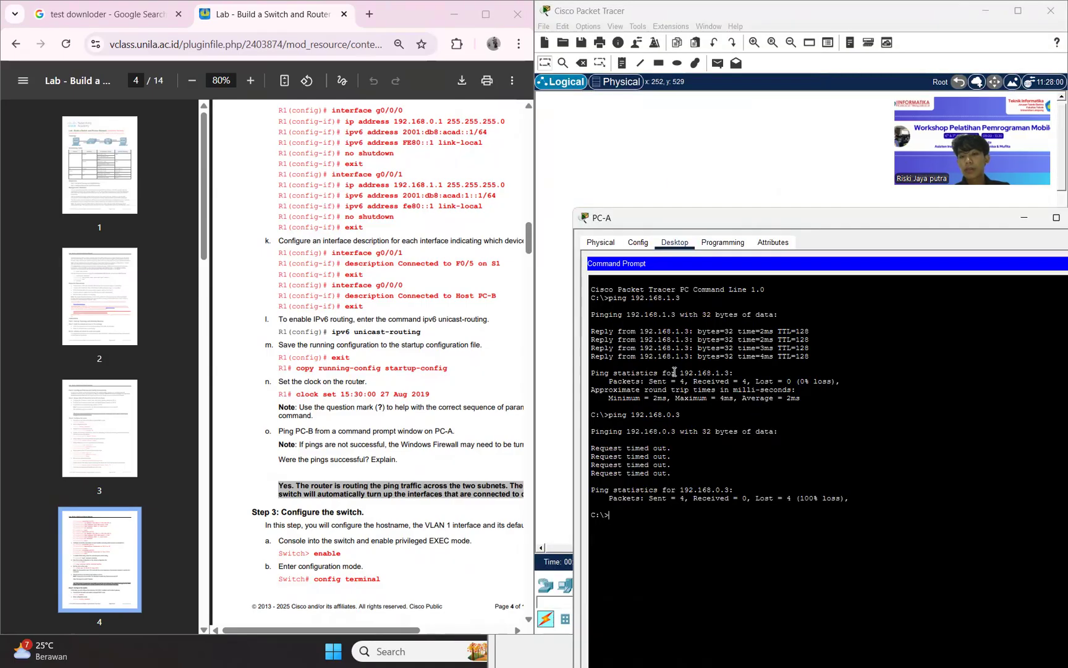
key("Up")
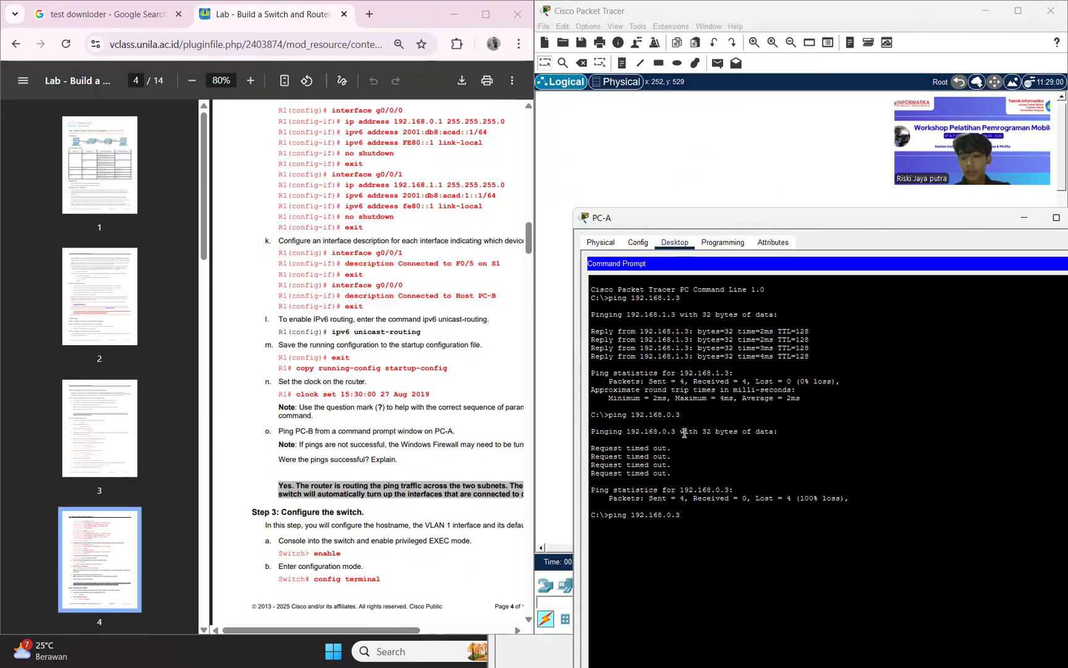
key("Return")
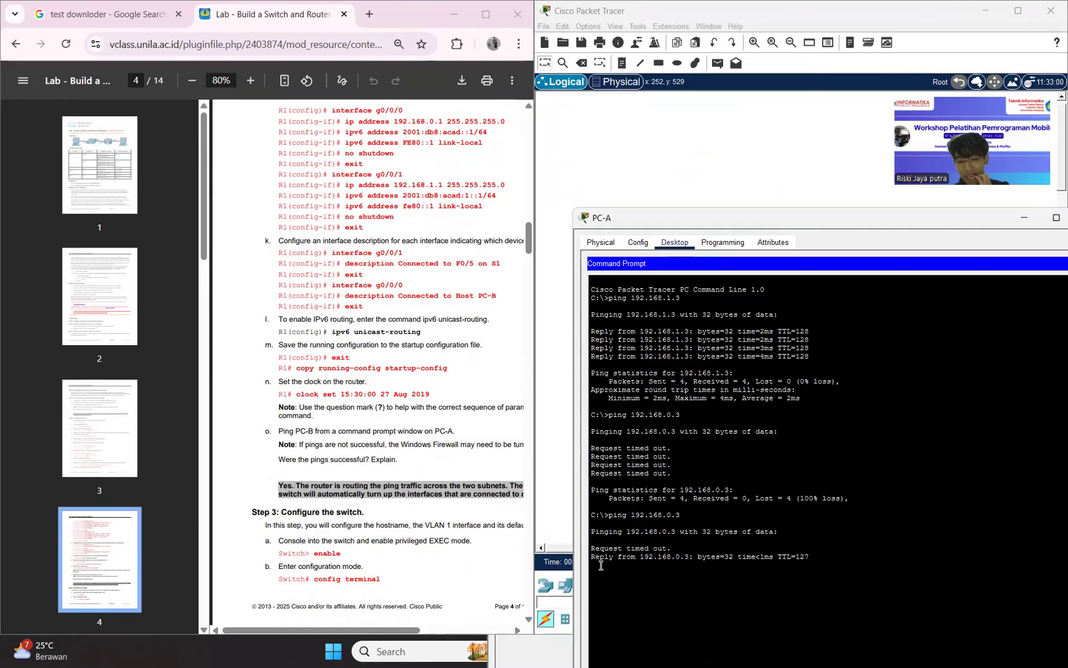
left_click_drag(597, 558, 807, 569)
left_click(808, 569)
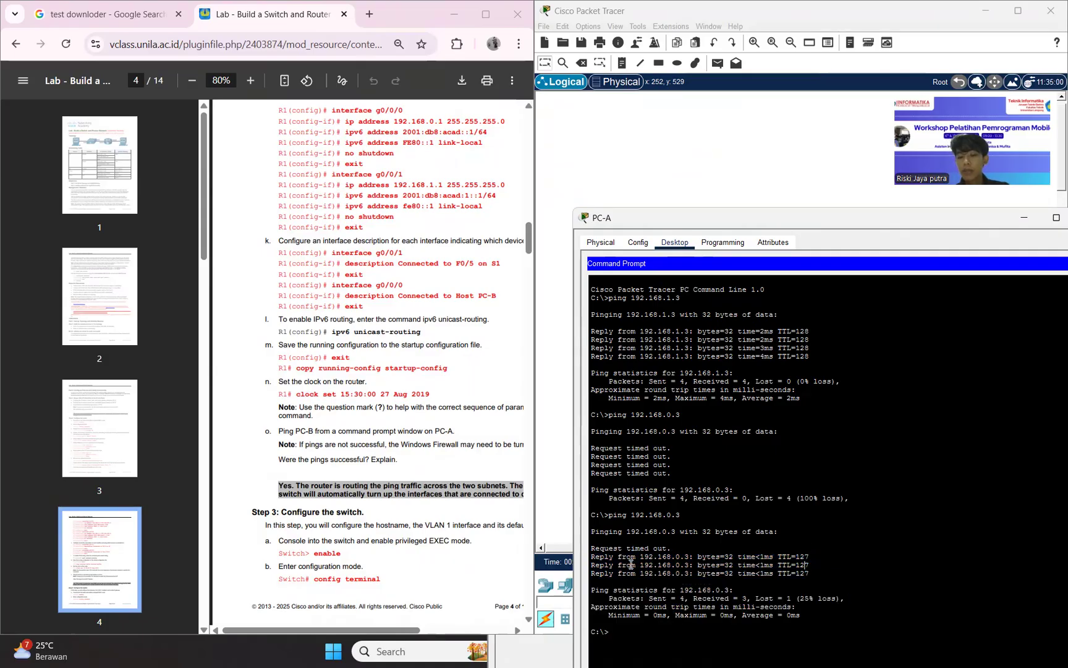
left_click_drag(596, 557, 684, 566)
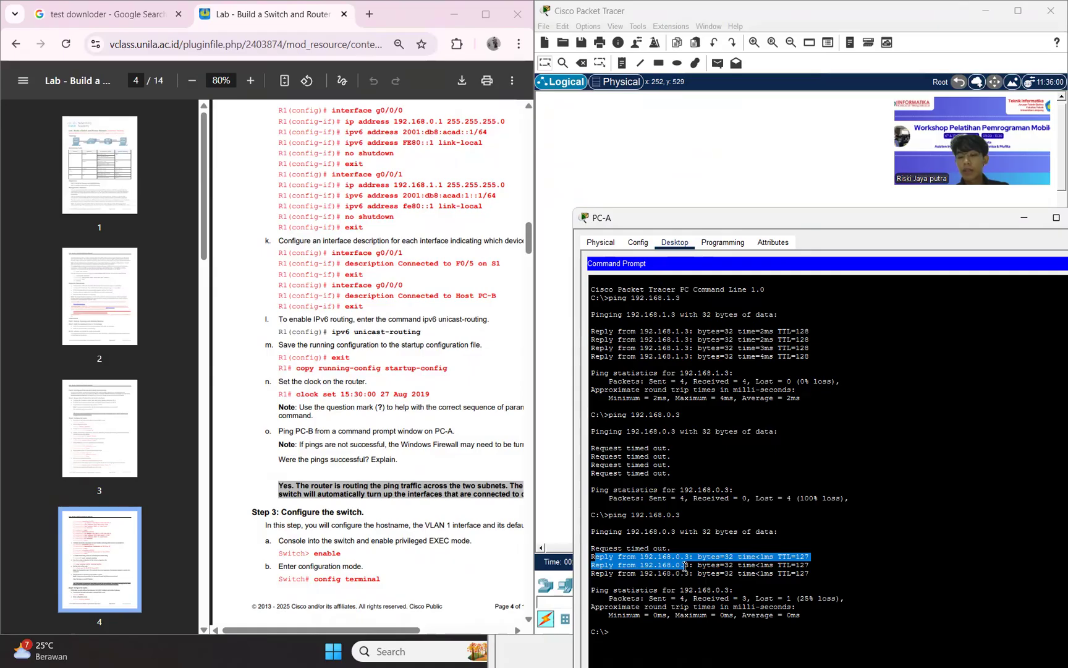
left_click(704, 569)
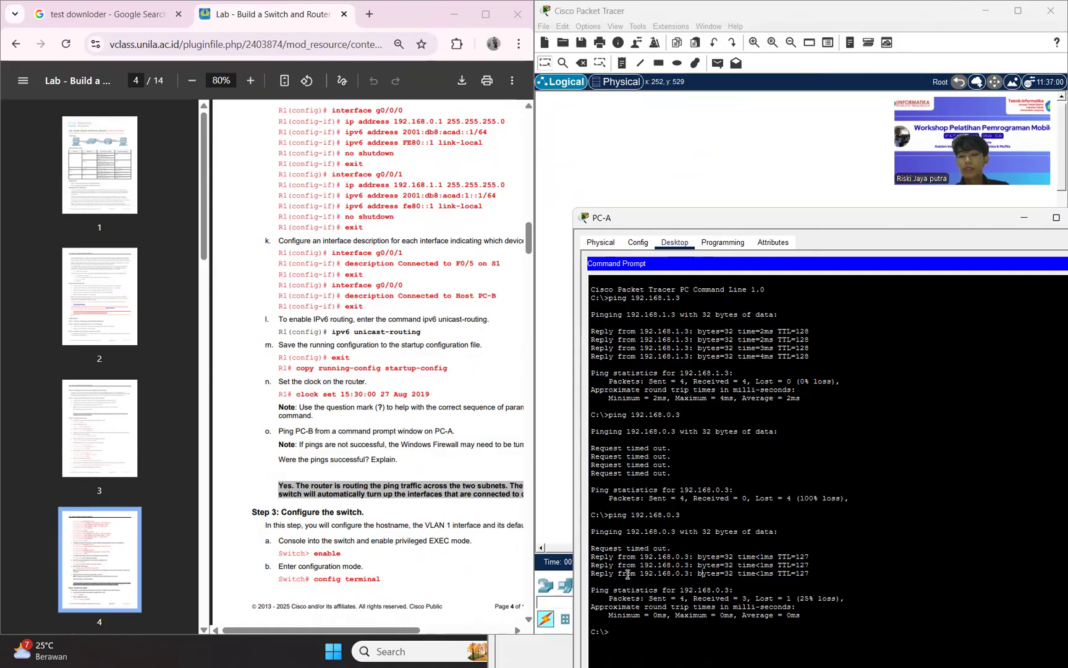
left_click(724, 158)
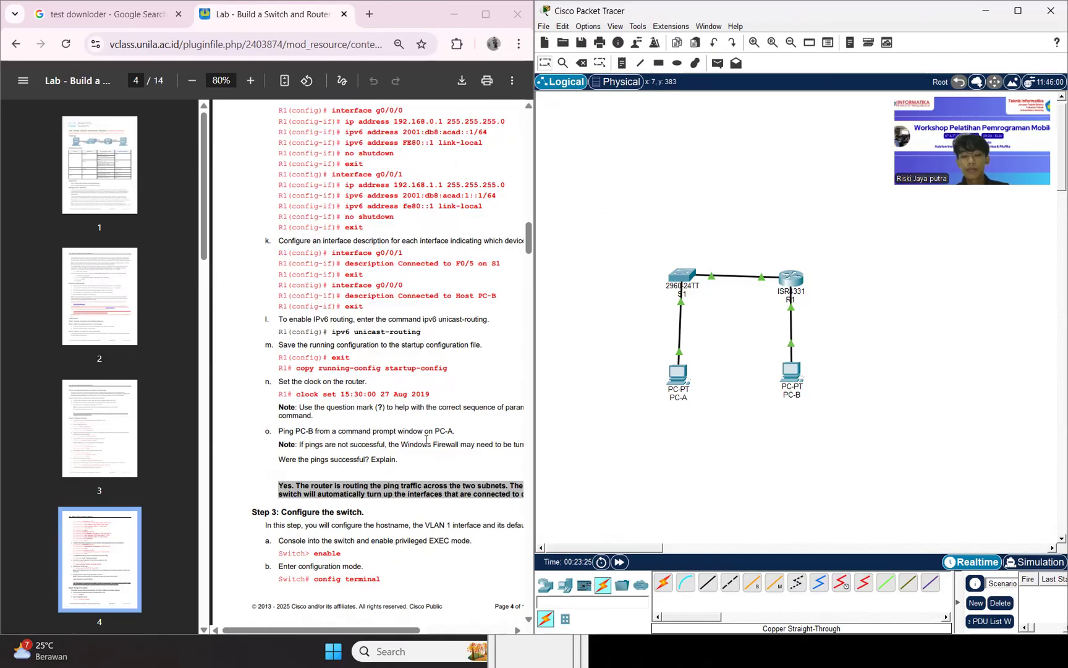
Bring up Step 3 of the lab guide and open switch S1's command-line interface beside it.
scroll(427, 435, "down", 4)
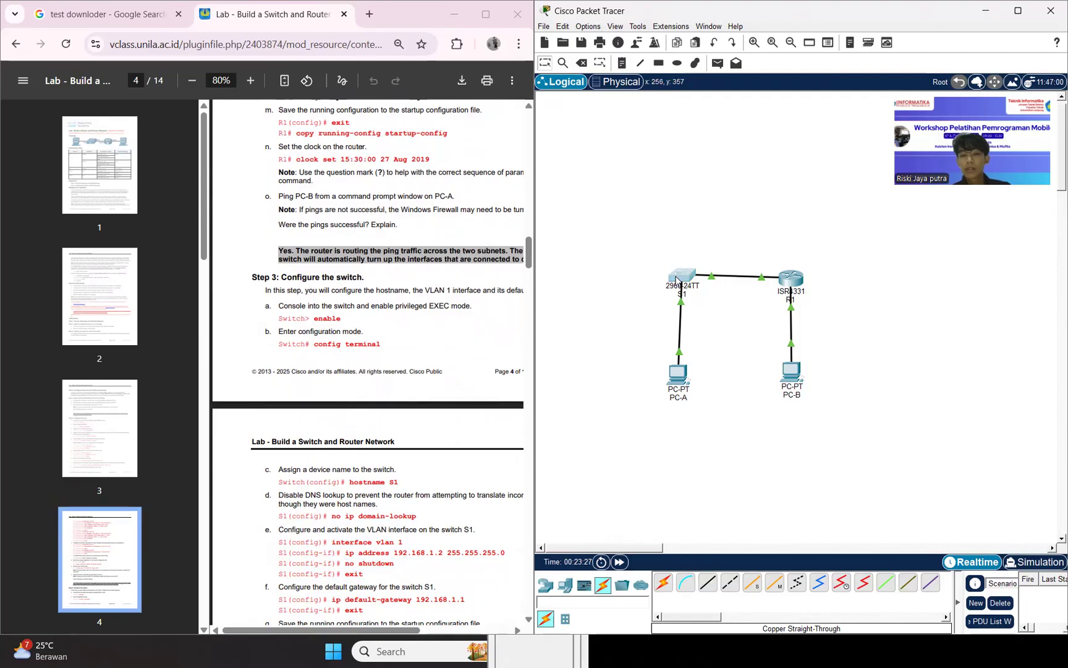
left_click(679, 279)
left_click(361, 35)
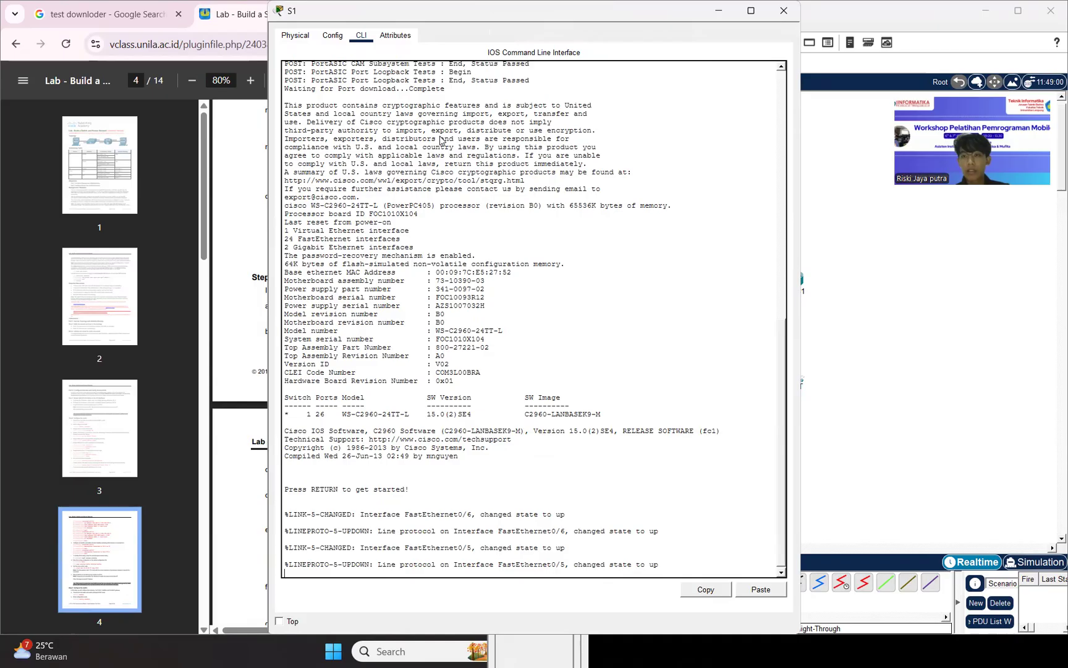
key("super+Right")
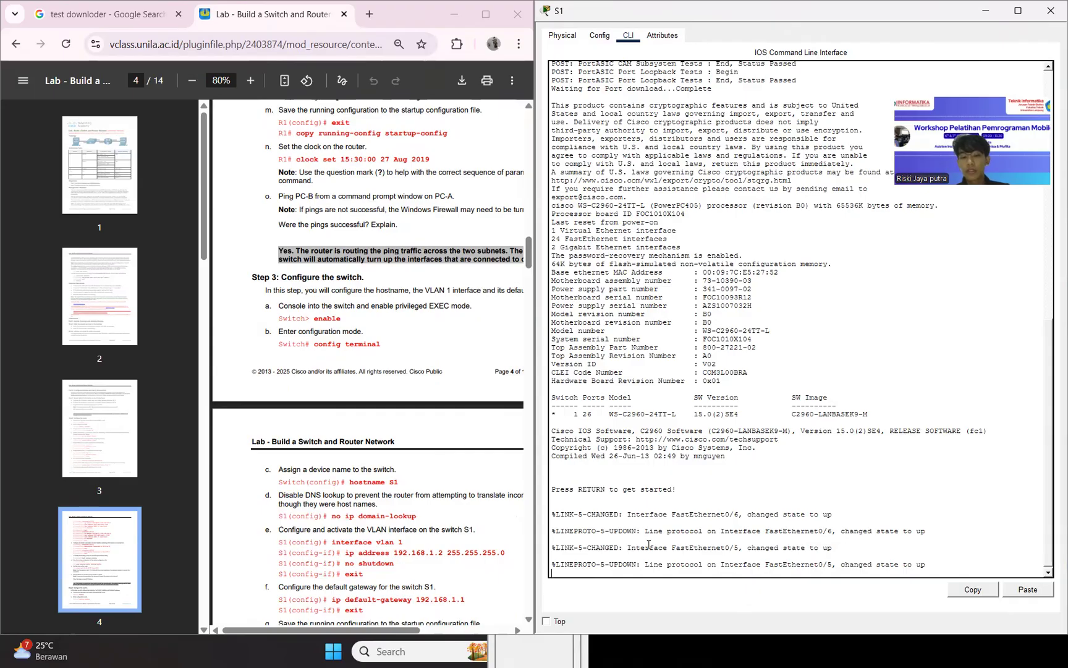
Start the S1 console session and enter privileged EXEC and global configuration mode with enable and conf t.
key("Return")
type("enabvle")
key("BackSpace")
key("BackSpace")
key("BackSpace")
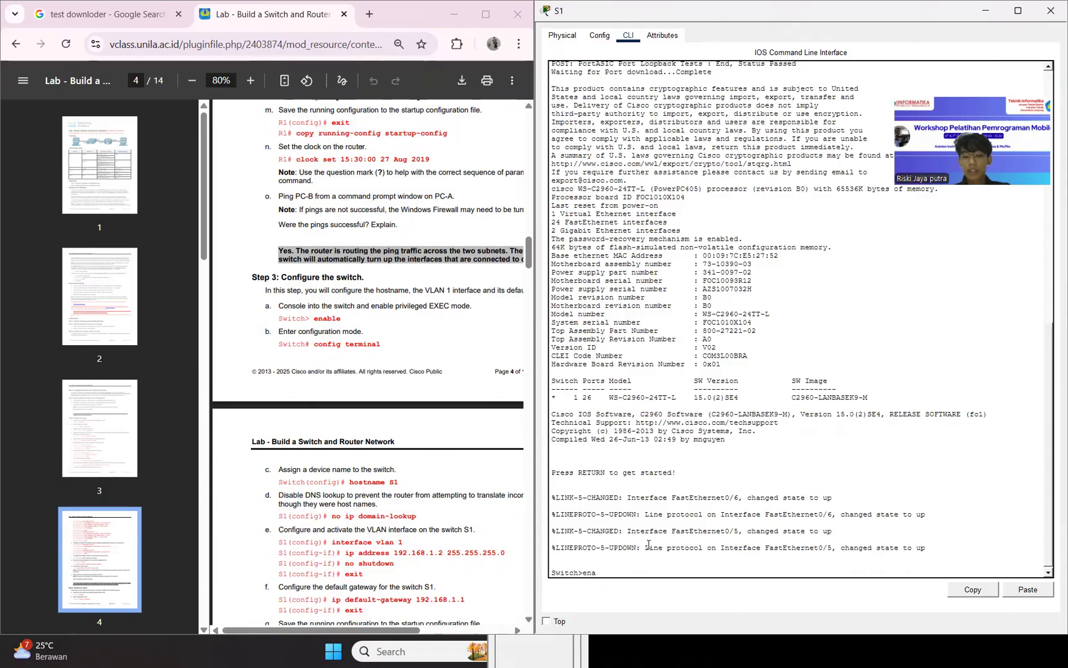
type("ble")
key("Return")
type("conf t")
key("Return")
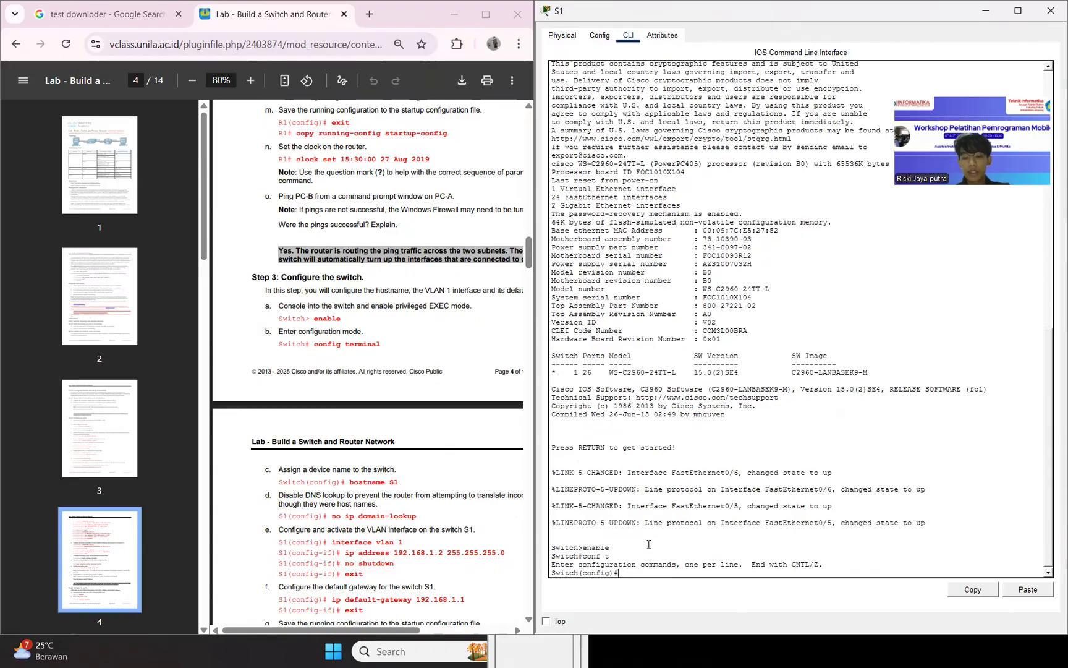
Assign the hostname S1 to the switch.
type("hostname S1")
key("Return")
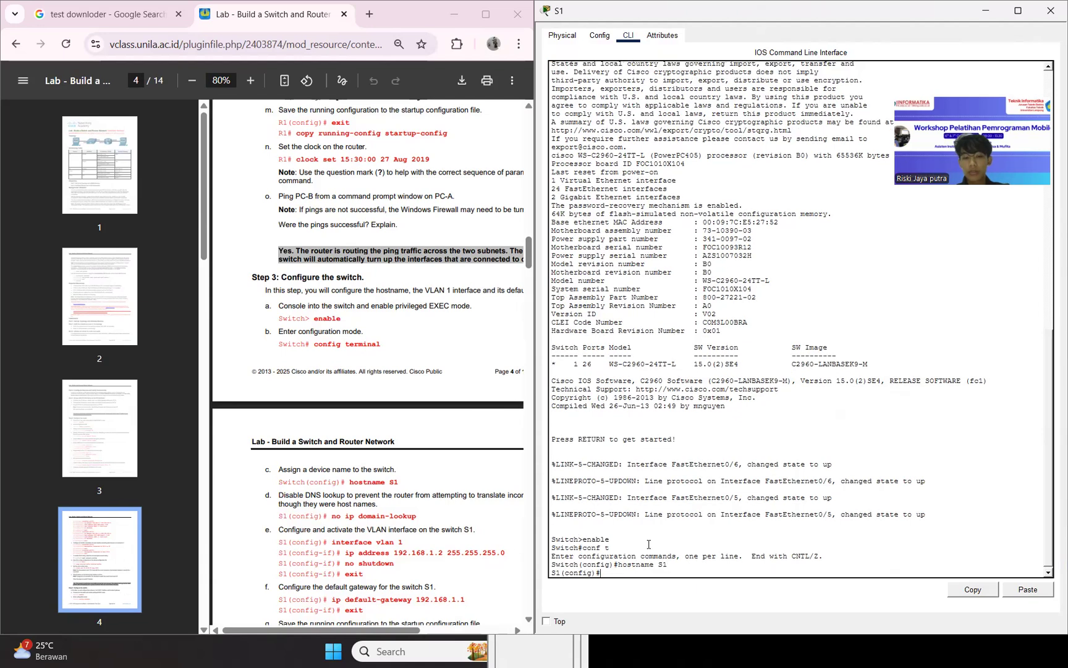
Run the ip domain-lookup command in S1's global configuration mode.
type("ip damai")
type("n")
type("oma")
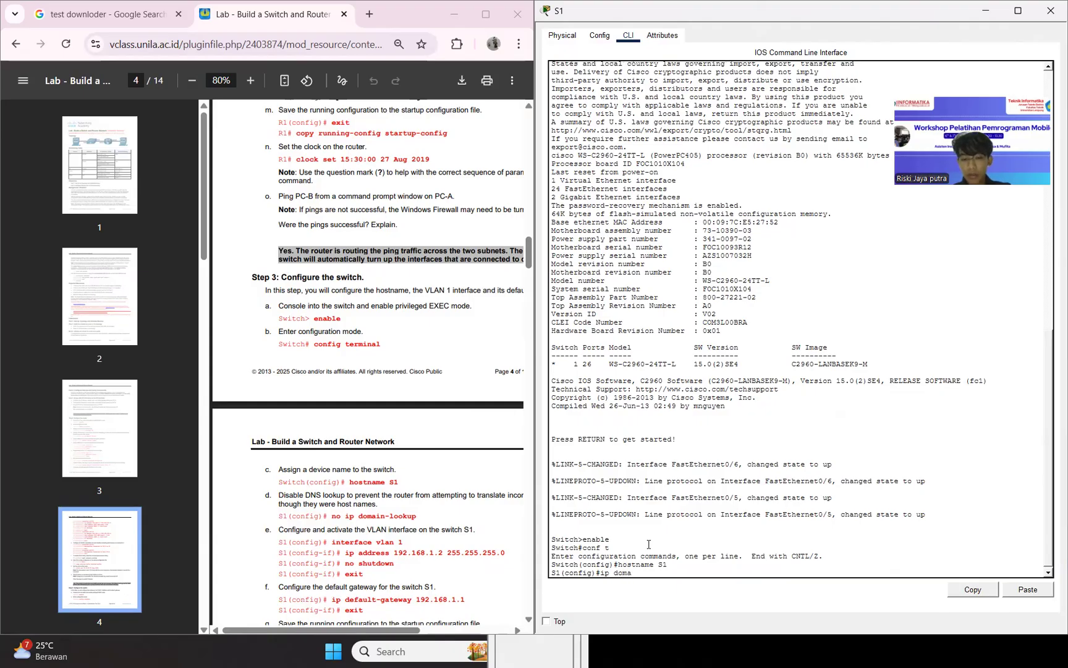
type("in loo")
key("BackSpace")
key("BackSpace")
key("BackSpace")
type("lookup")
key("Return")
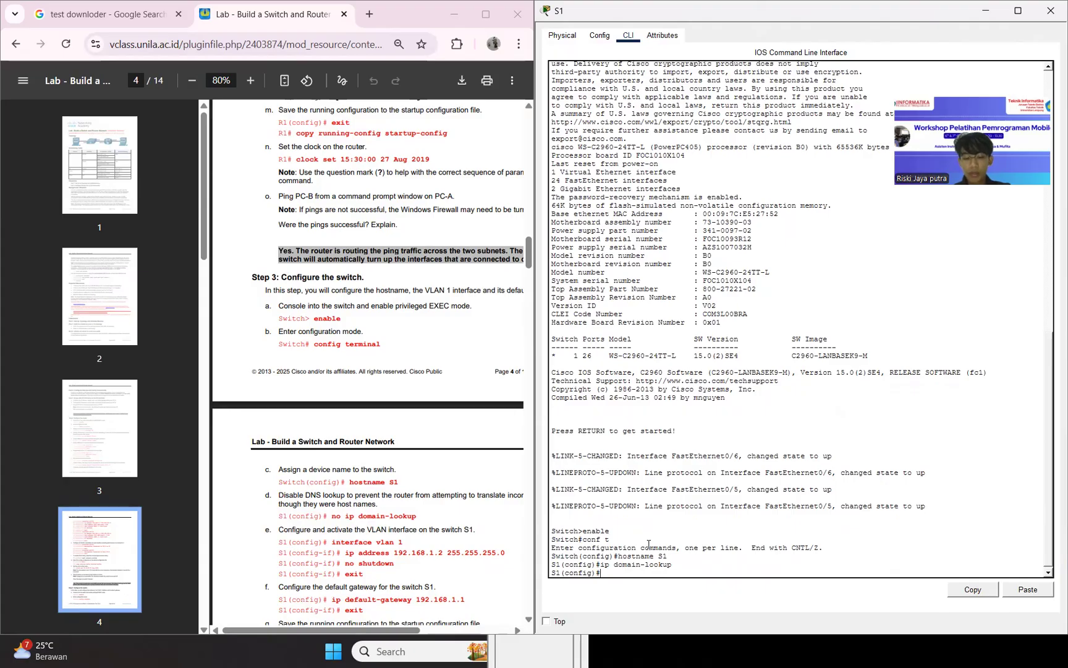
Enter interface vlan 1 on S1 and assign it IP address 192.168.1.2 with subnet mask 255.255.255.0.
type("interface vlan 1")
key("Return")
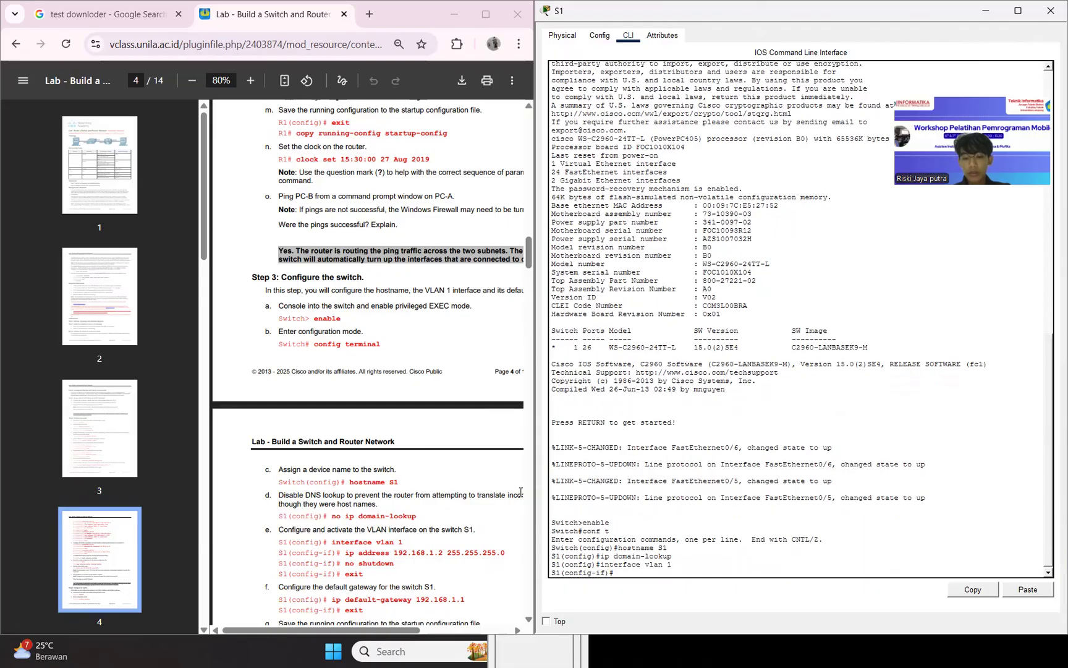
left_click_drag(346, 553, 509, 554)
key("ctrl+c")
left_click(1026, 588)
key("Return")
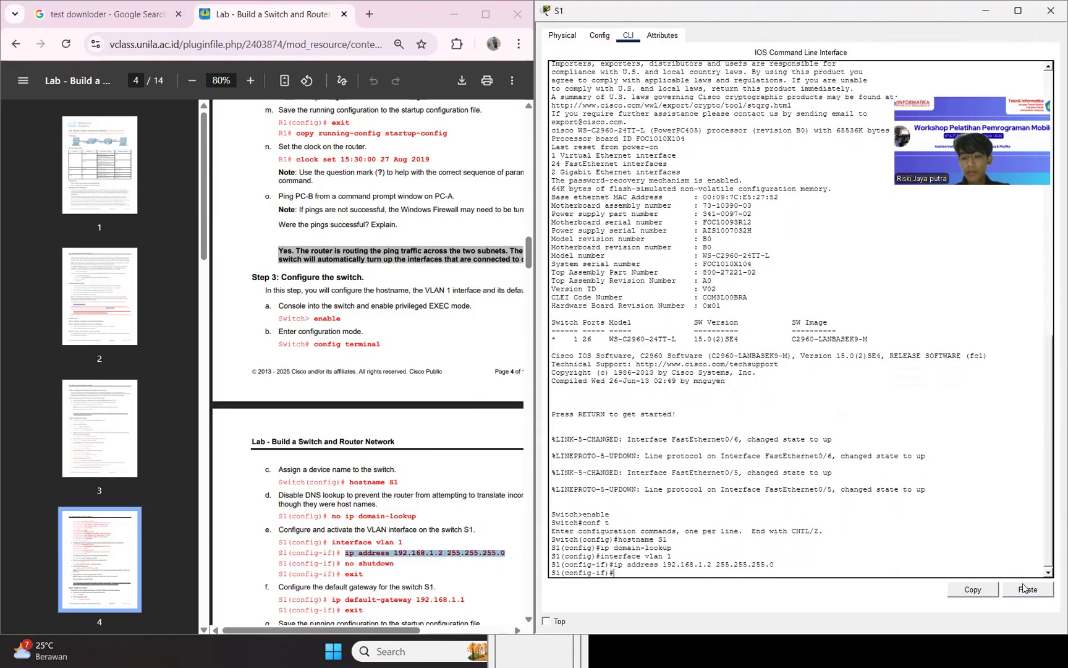
Activate VLAN interface 1 with no shutdown and exit to S1's global configuration mode.
type("no ")
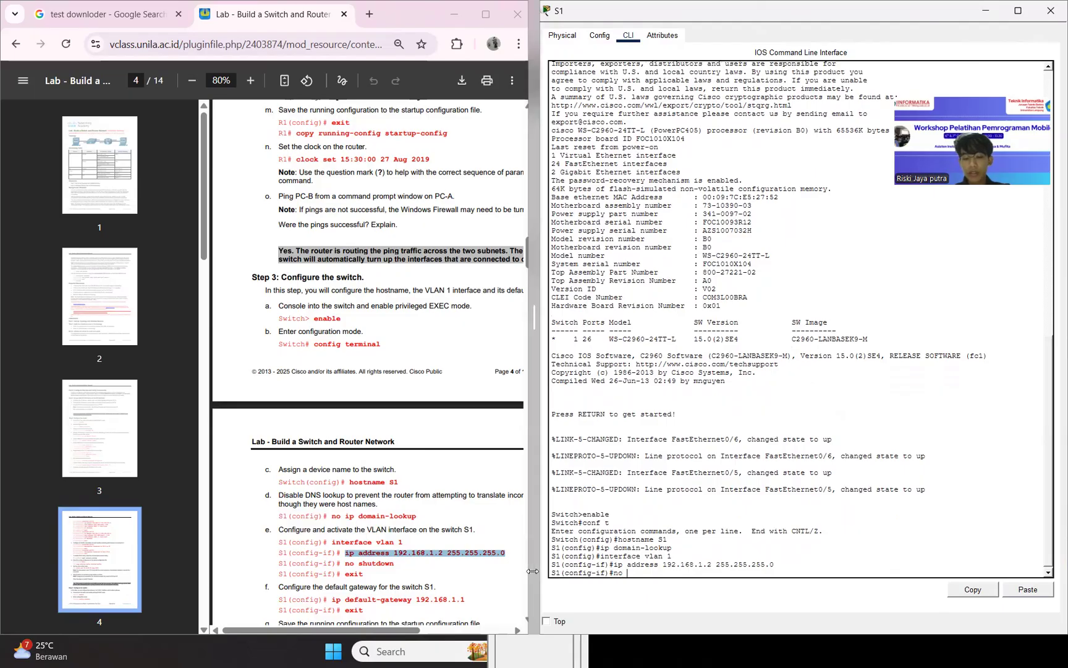
type("shutdown")
key("Return")
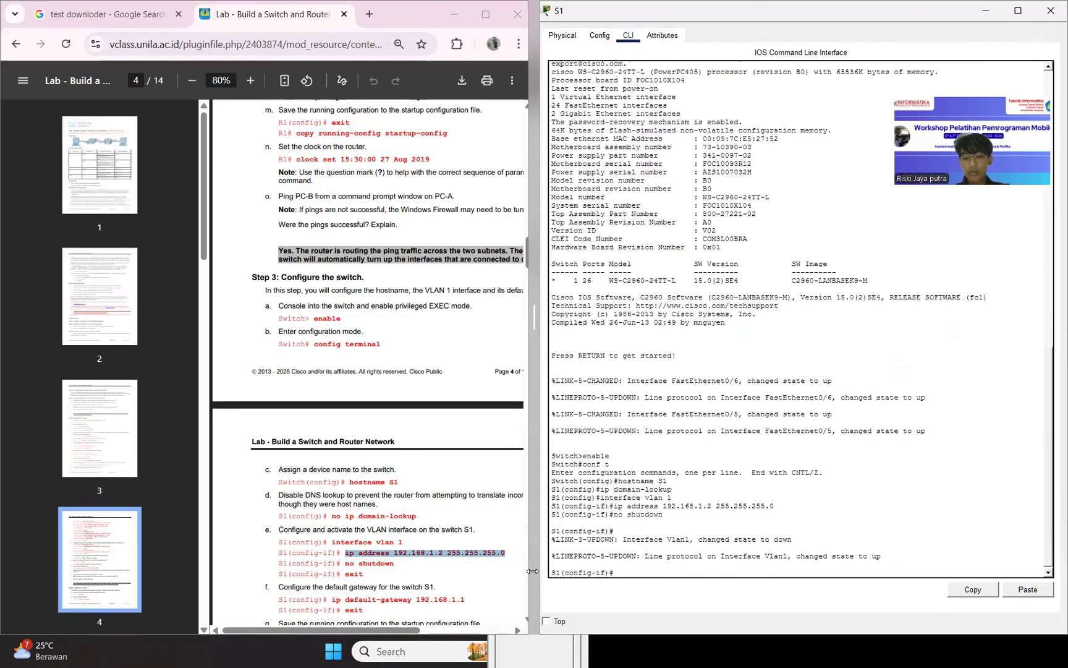
type("exit")
key("Return")
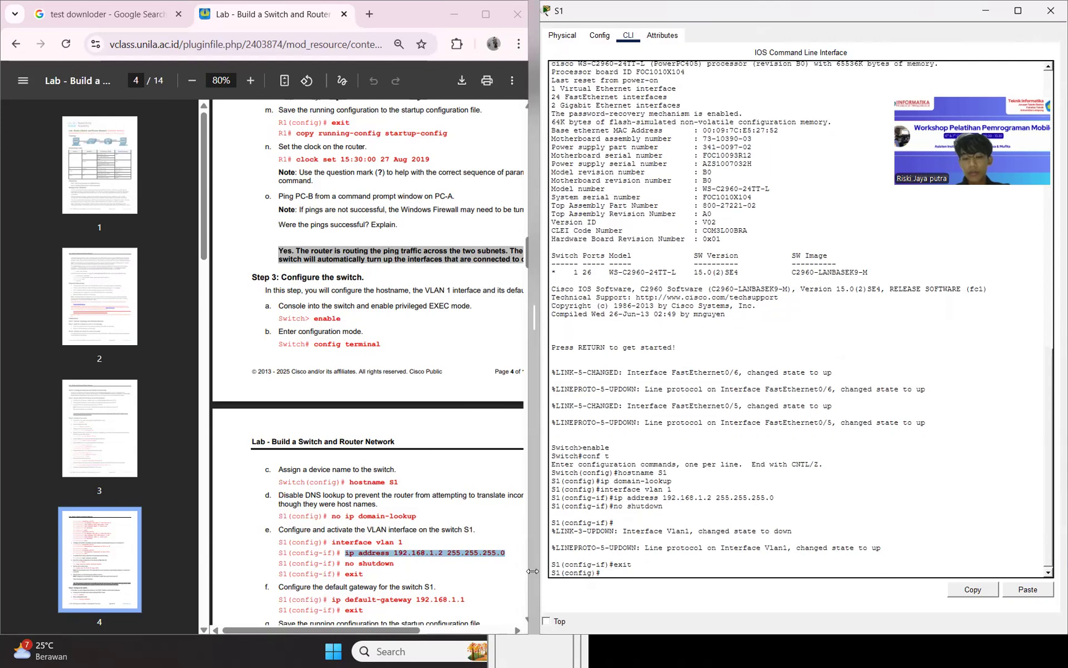
Review the VLAN interface, IP address and subnet mask commands entered on S1.
left_click_drag(532, 571, 536, 570)
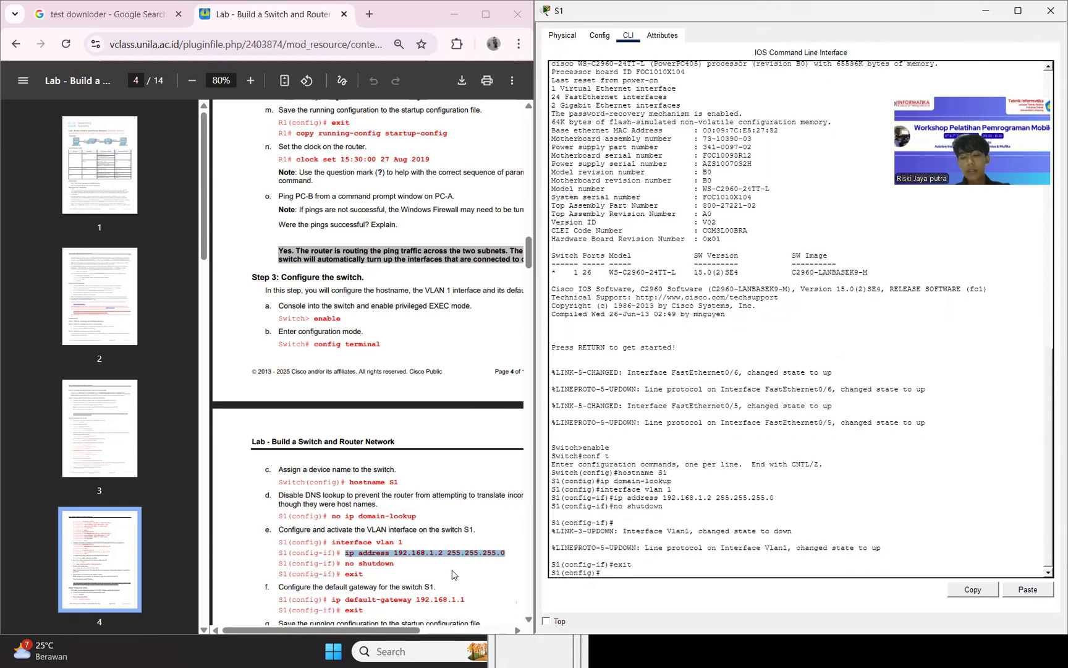
double_click(623, 488)
left_click_drag(623, 488, 697, 498)
left_click(696, 497)
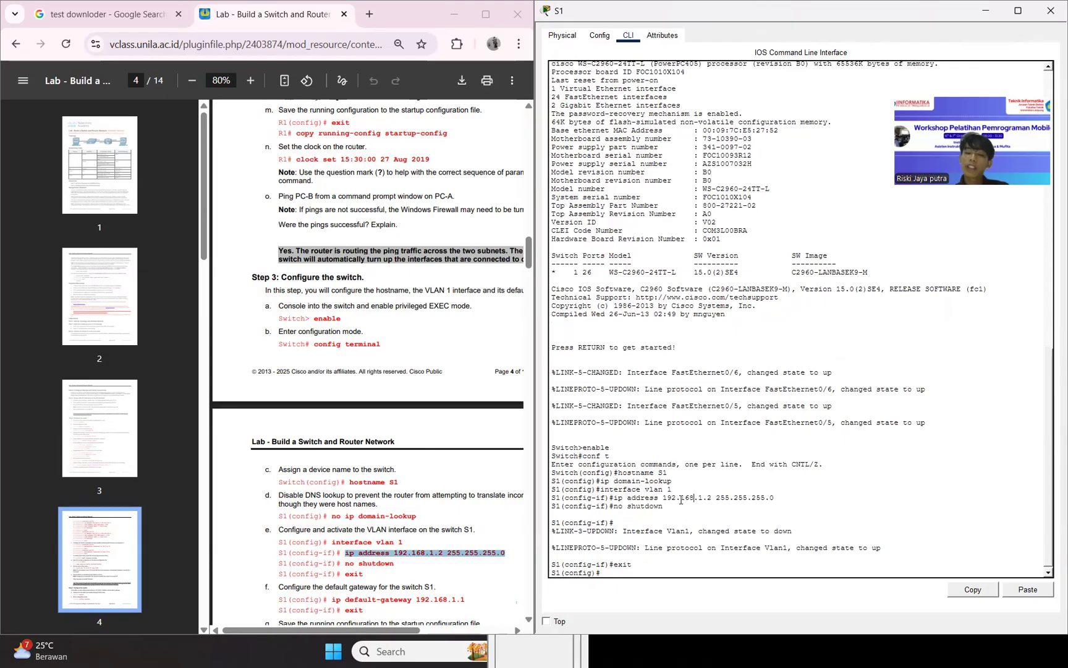
left_click_drag(716, 498, 771, 500)
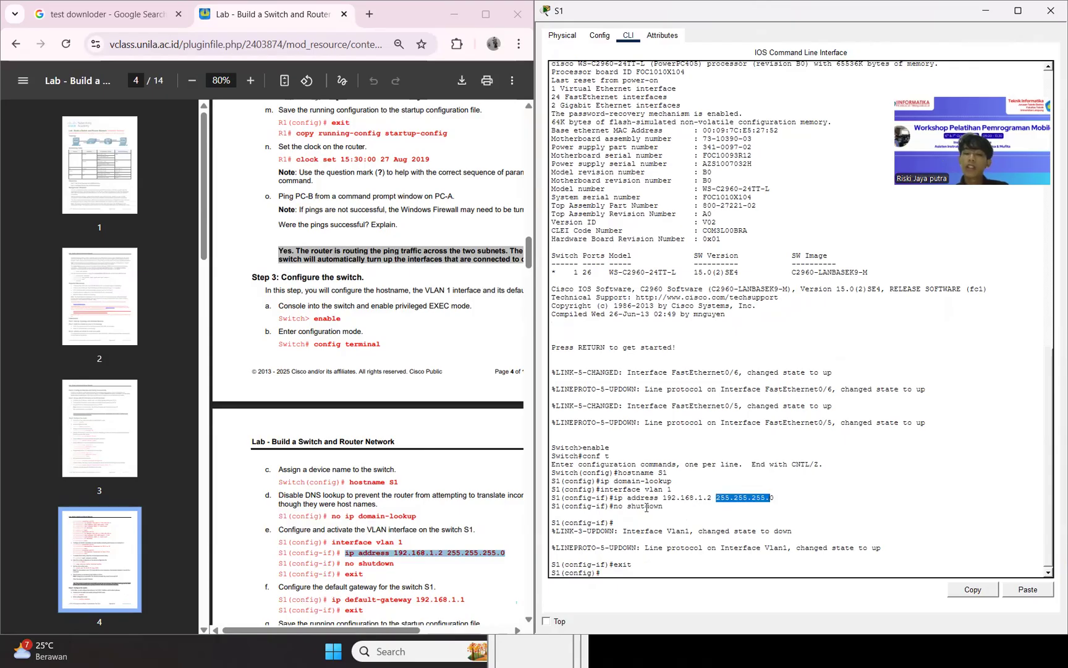
Set S1's default gateway to 192.168.1.1 with the ip default-gateway command from the lab document, without the leading # characters.
left_click_drag(618, 505, 685, 510)
left_click(685, 511)
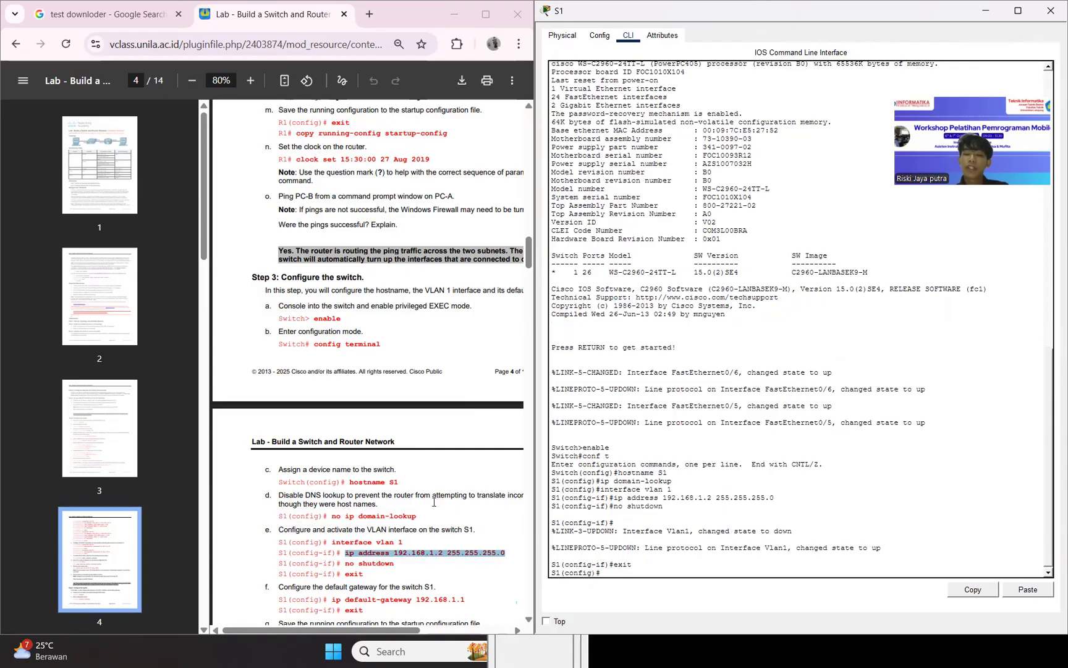
scroll(412, 505, "down", 3)
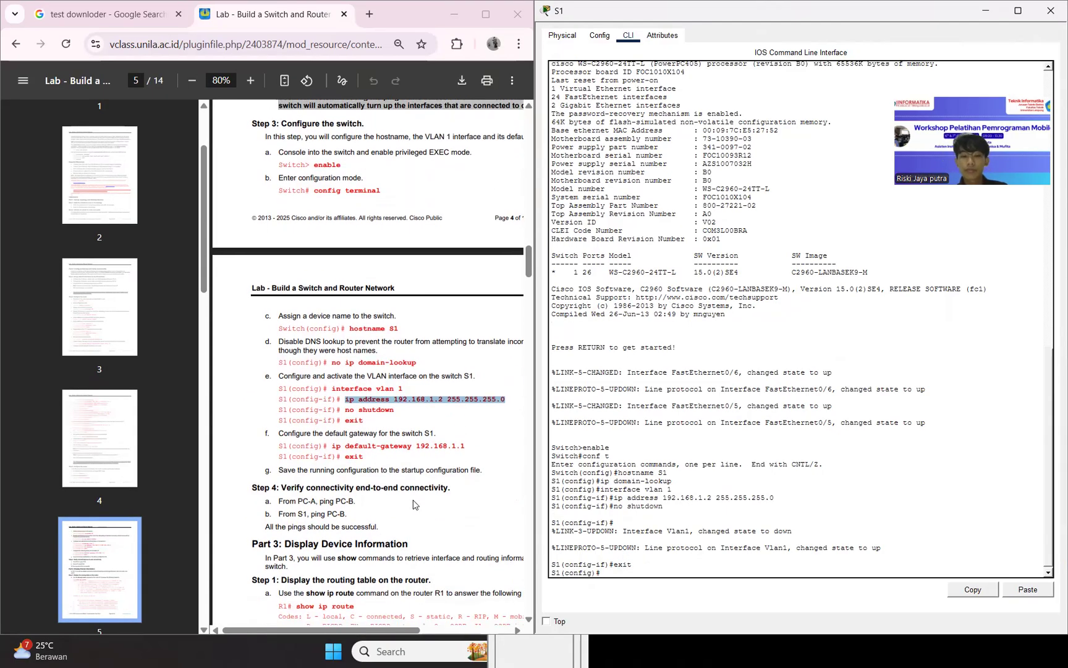
left_click_drag(323, 446, 480, 445)
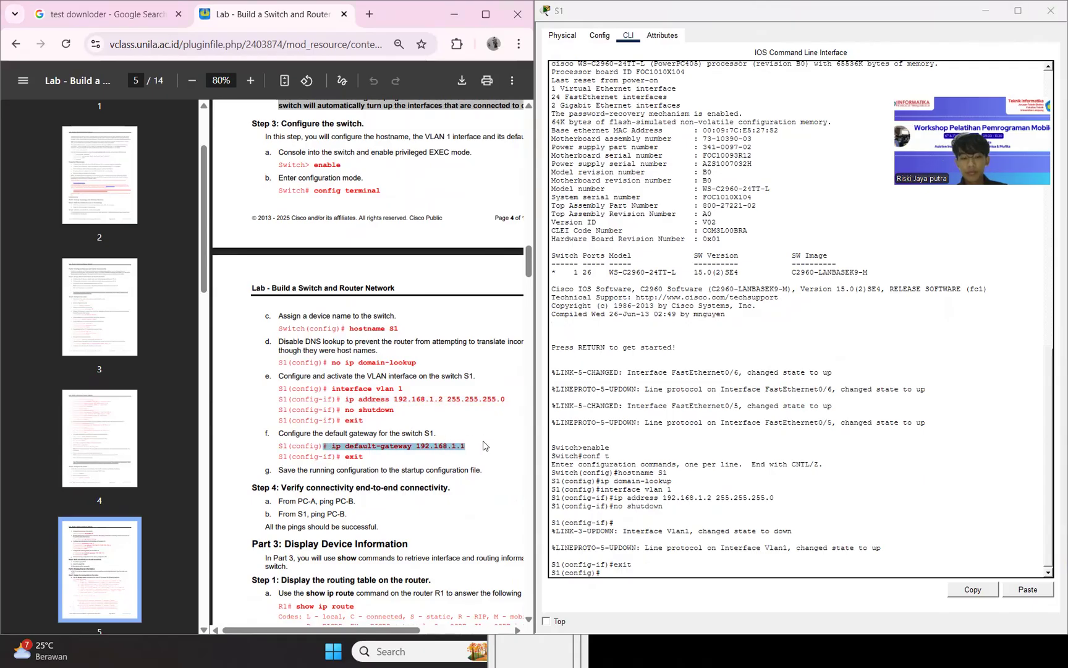
left_click(774, 527)
left_click(1020, 589)
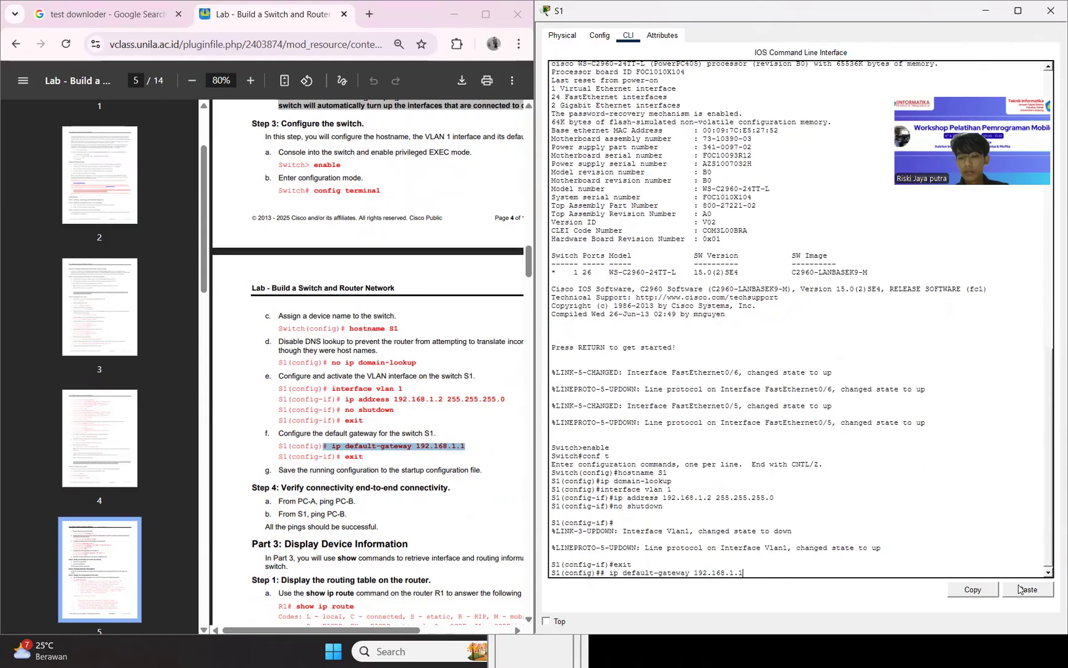
key("Return")
key("Up")
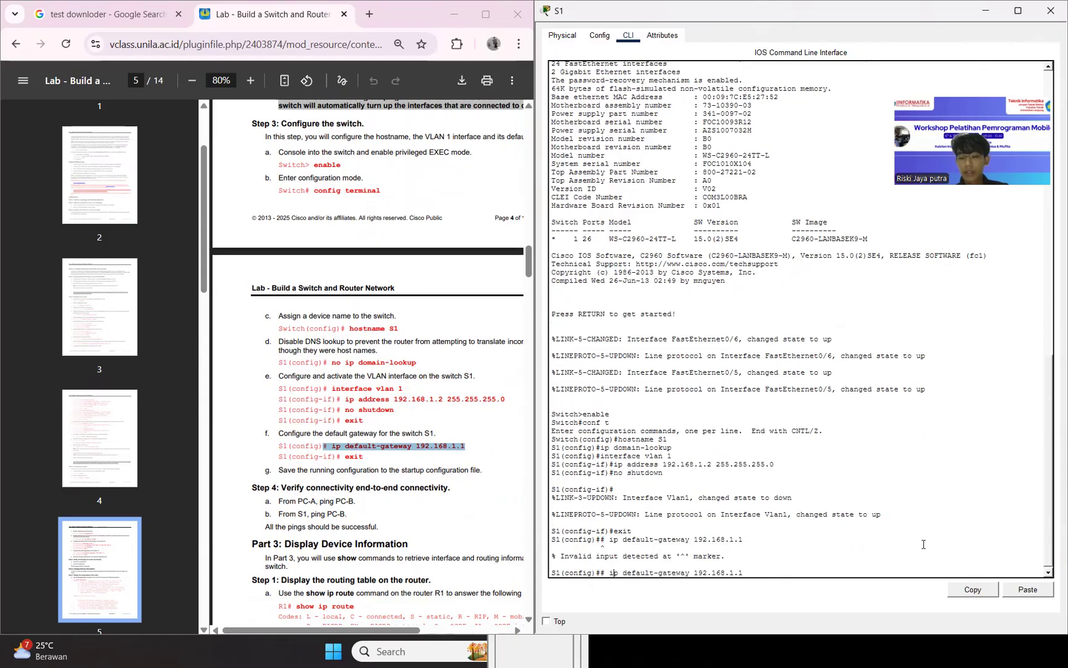
key("Home")
key("Delete")
key("Delete")
key("Return")
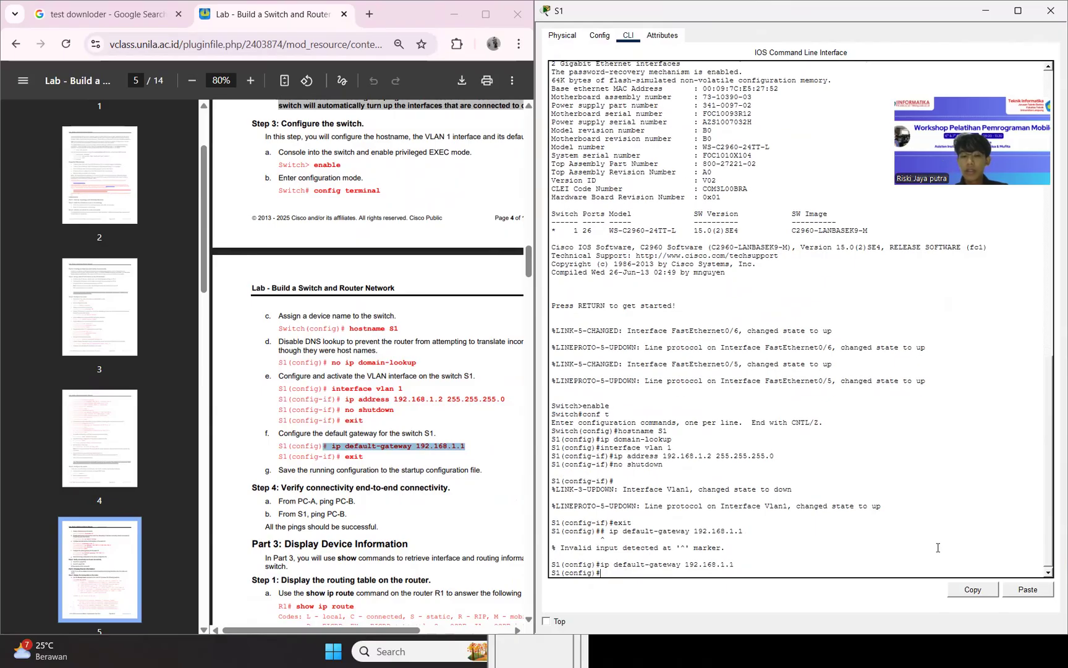
Exit S1's global configuration mode to privileged EXEC mode.
type("exit")
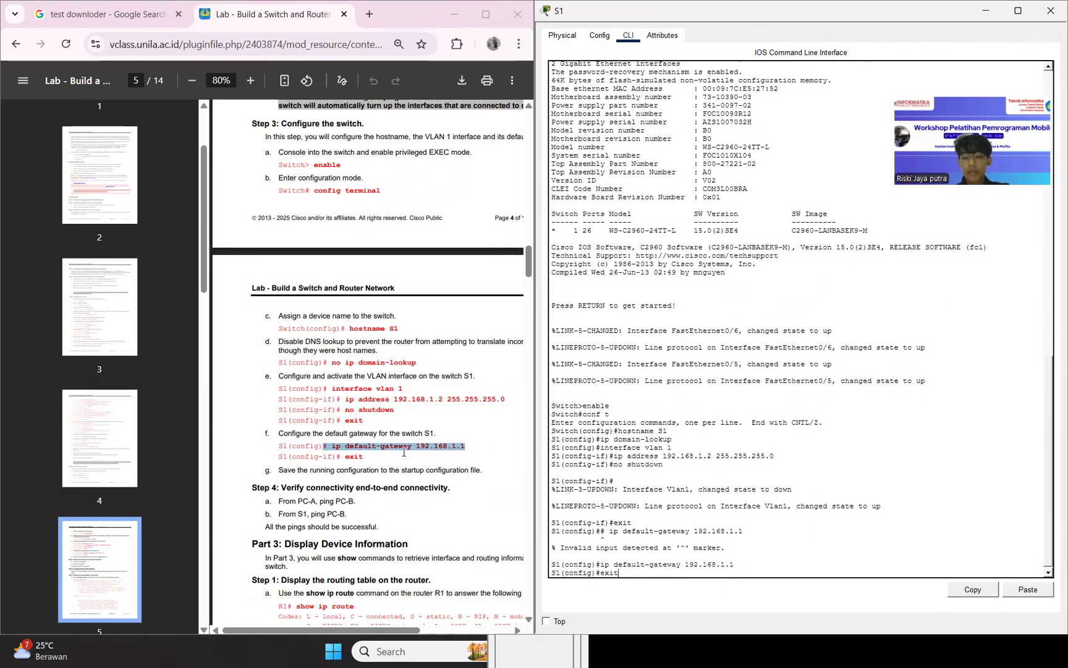
key("Return")
type("\\")
key("Return")
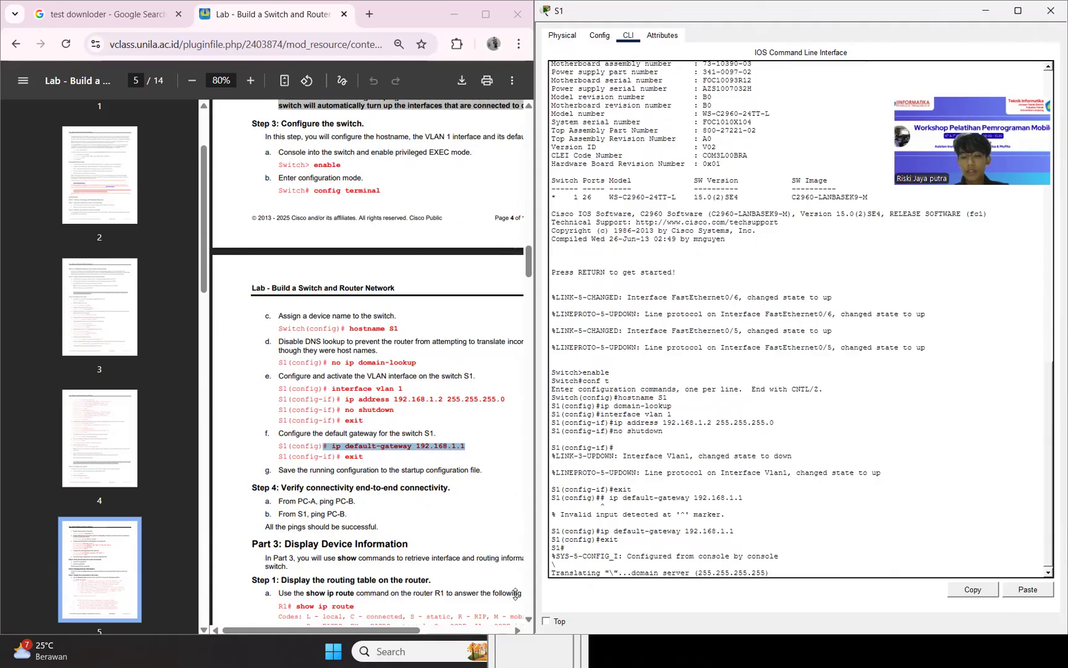
Ping PC-B at 192.168.0.3 from PC-A's command prompt and check the target against the lab's addressing table and connectivity instructions.
left_click(456, 542)
scroll(453, 527, "down", 3)
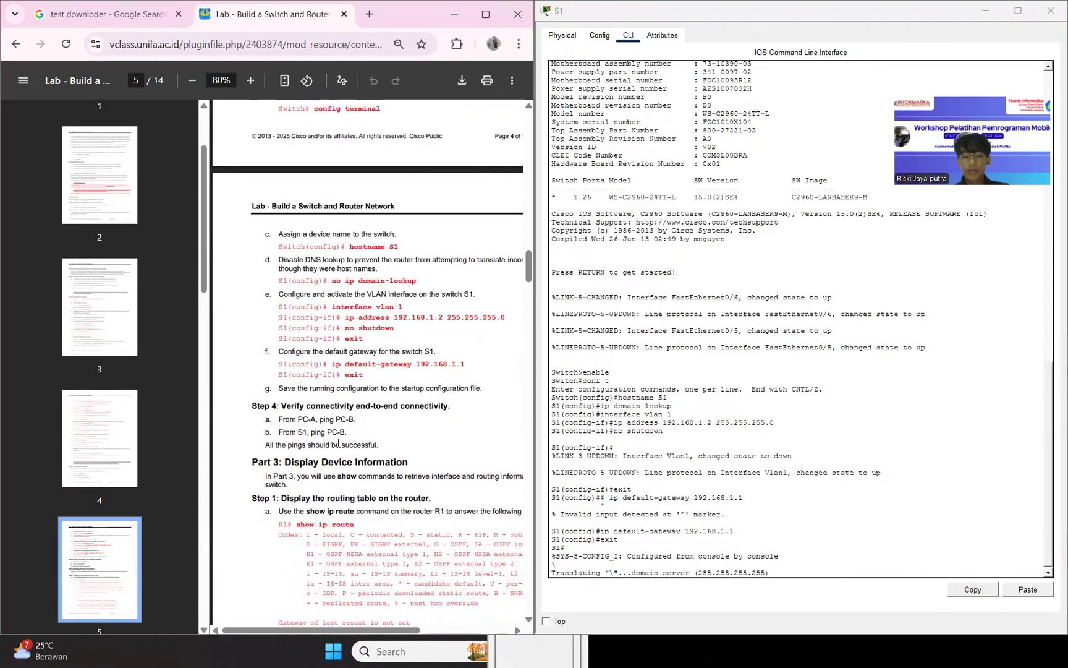
left_click_drag(280, 419, 353, 420)
left_click(353, 420)
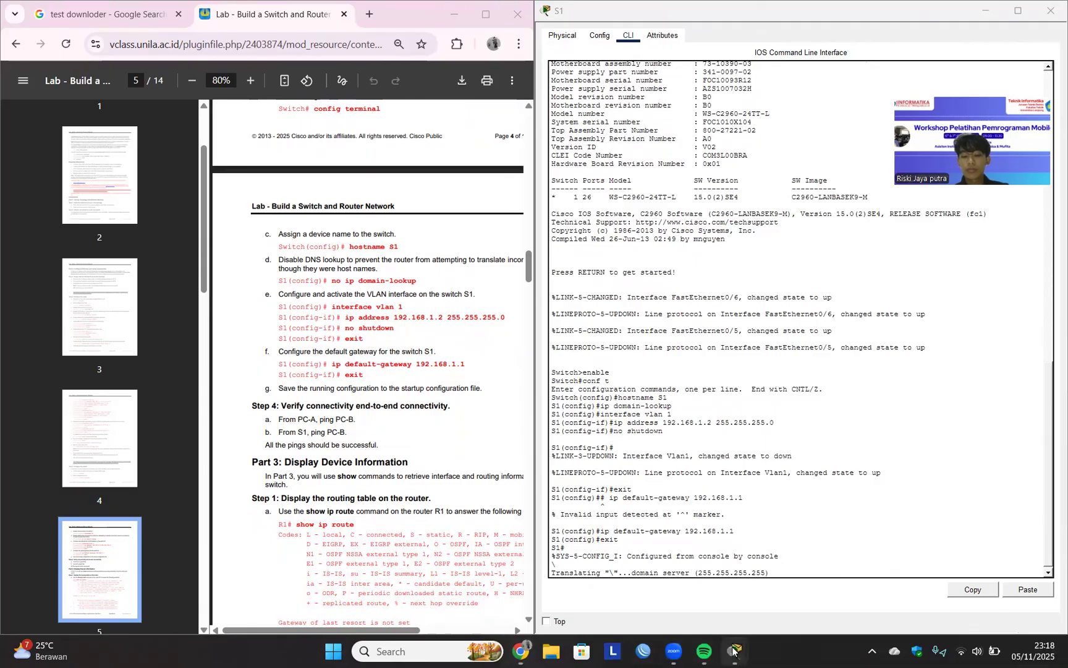
mouse_move(734, 651)
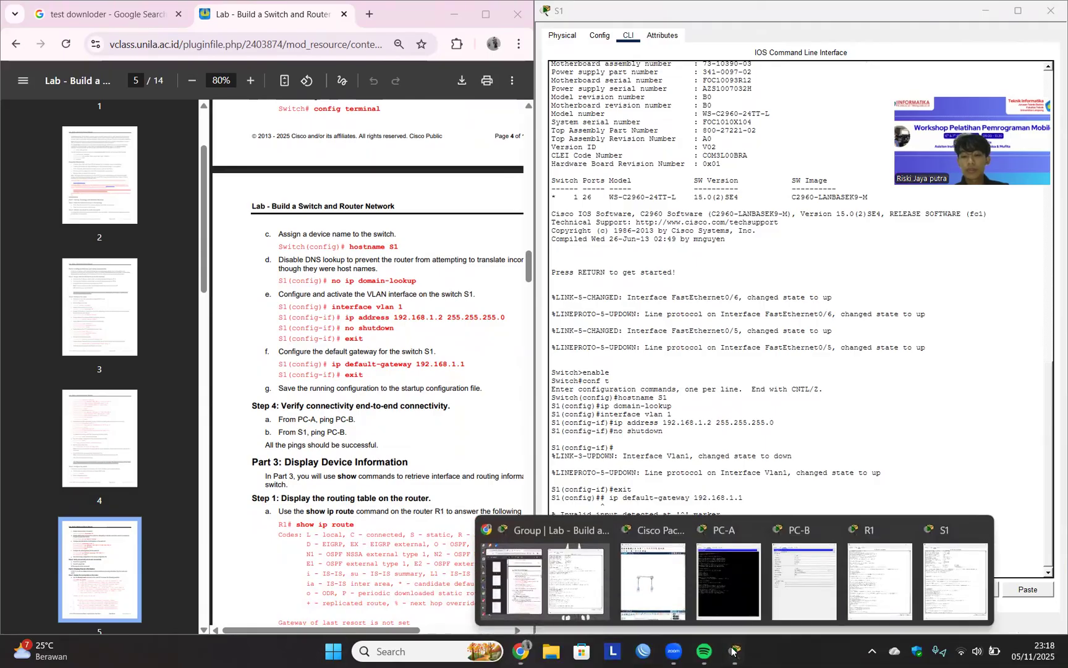
left_click(708, 561)
key("Up")
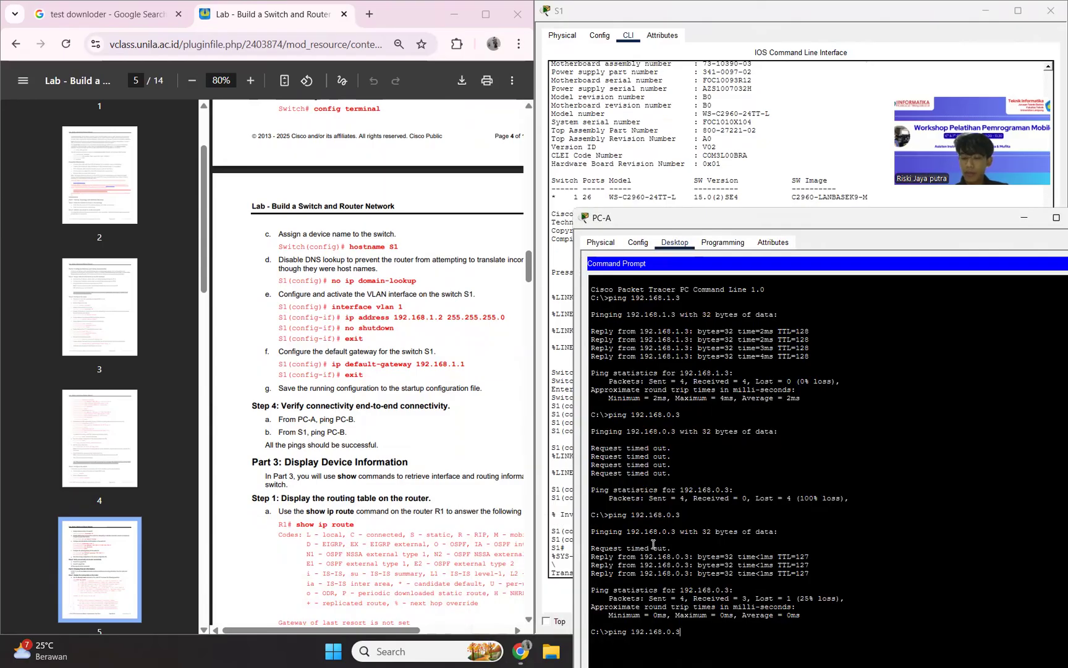
key("Return")
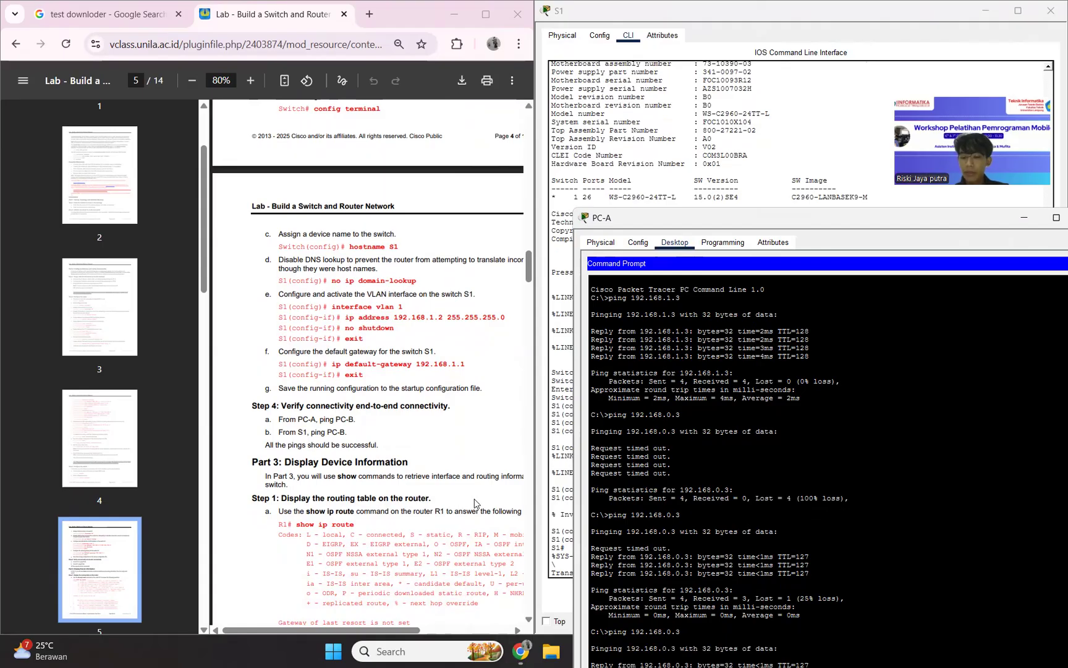
scroll(466, 478, "up", 5)
scroll(466, 478, "up", 15)
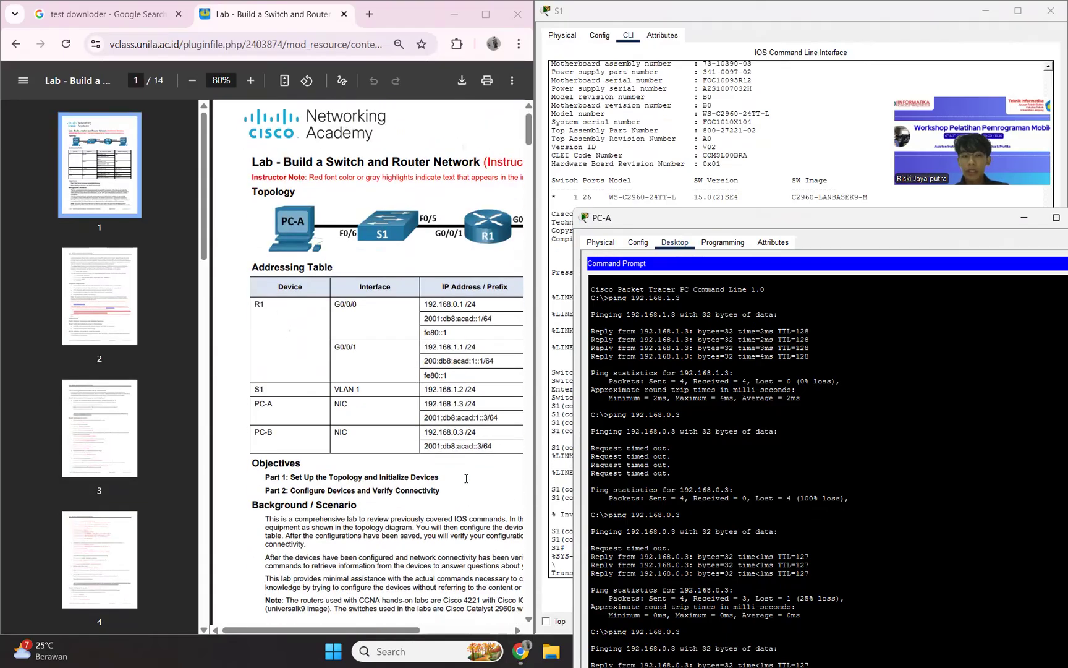
scroll(445, 446, "down", 18)
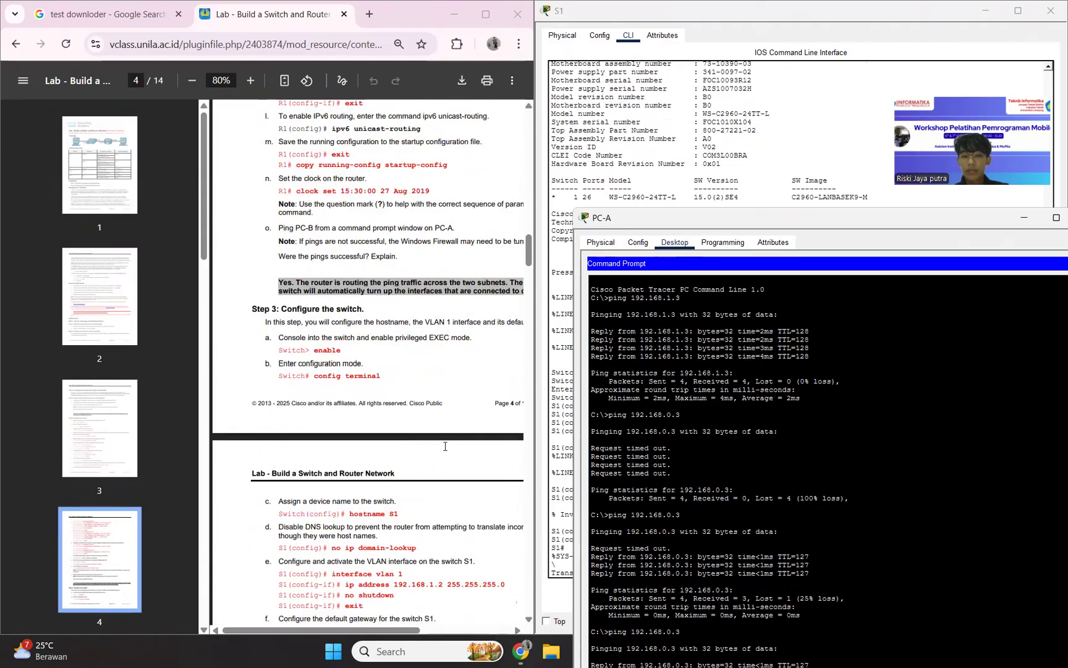
scroll(445, 446, "down", 3)
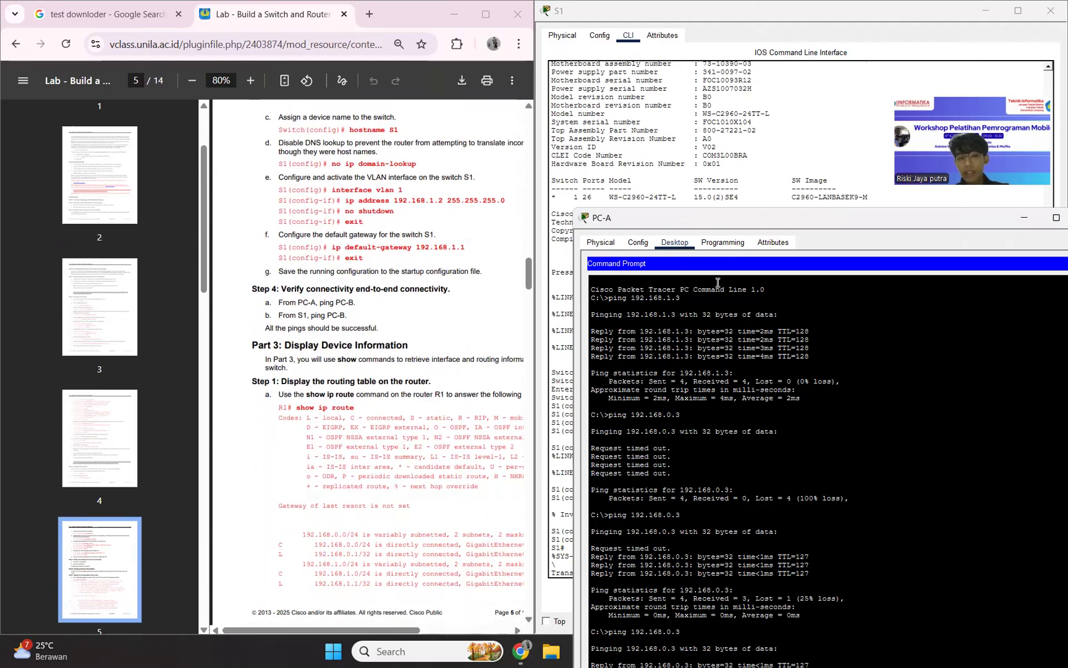
Minimize PC-A's window and return to S1's command line interface.
left_click(1024, 217)
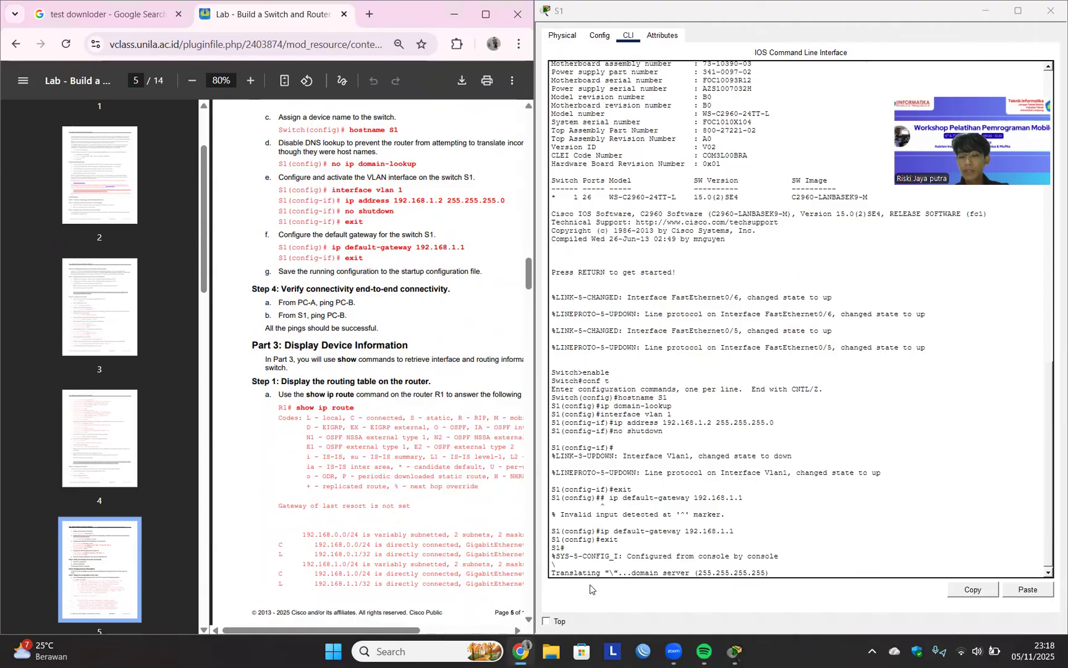
left_click(735, 651)
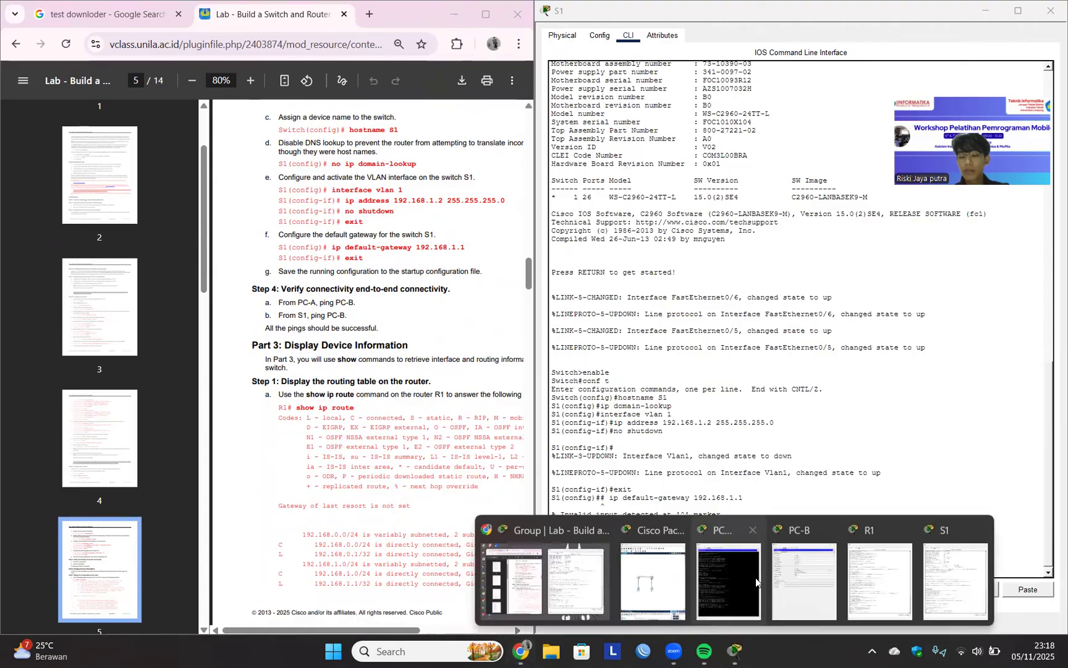
left_click(945, 564)
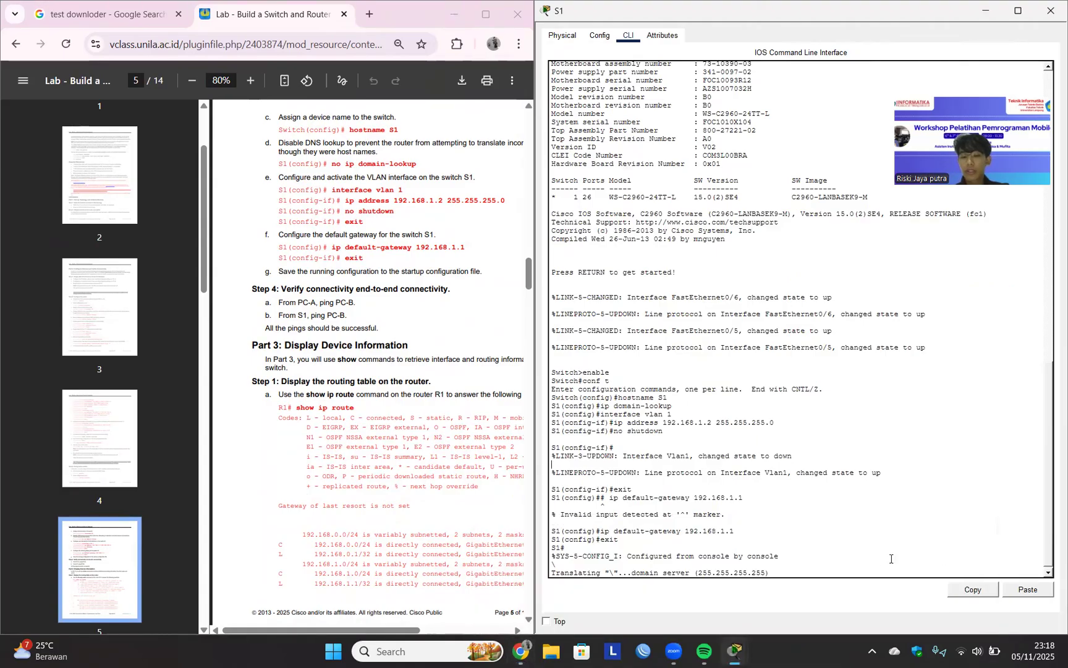
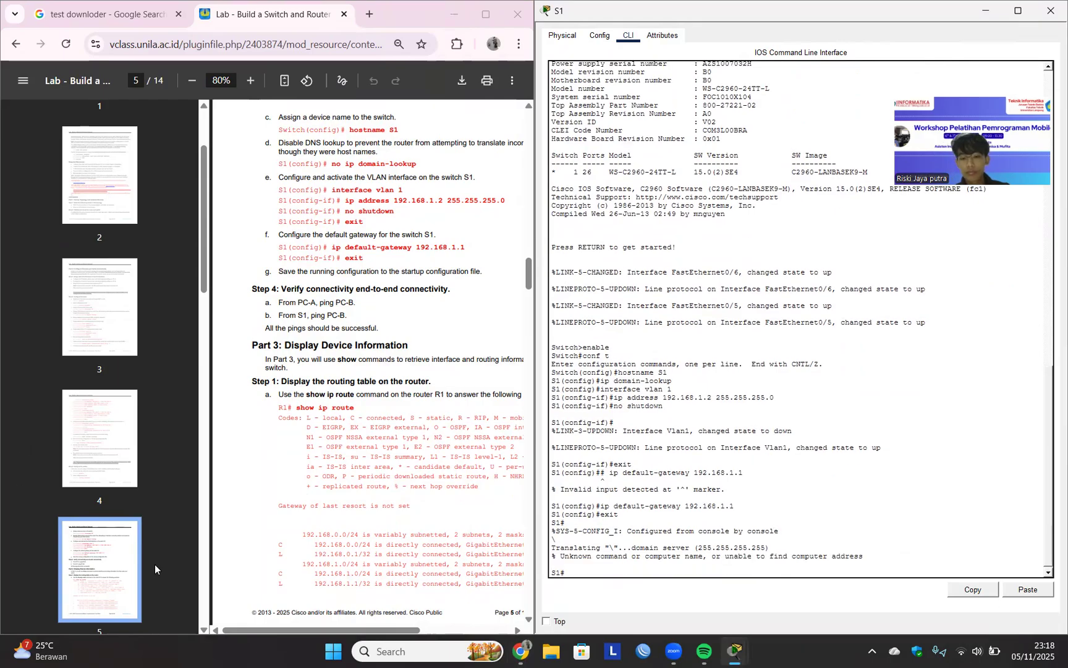
Try to disable DNS lookup on S1 with no ip domain-lookup from privileged EXEC mode.
type("no ip")
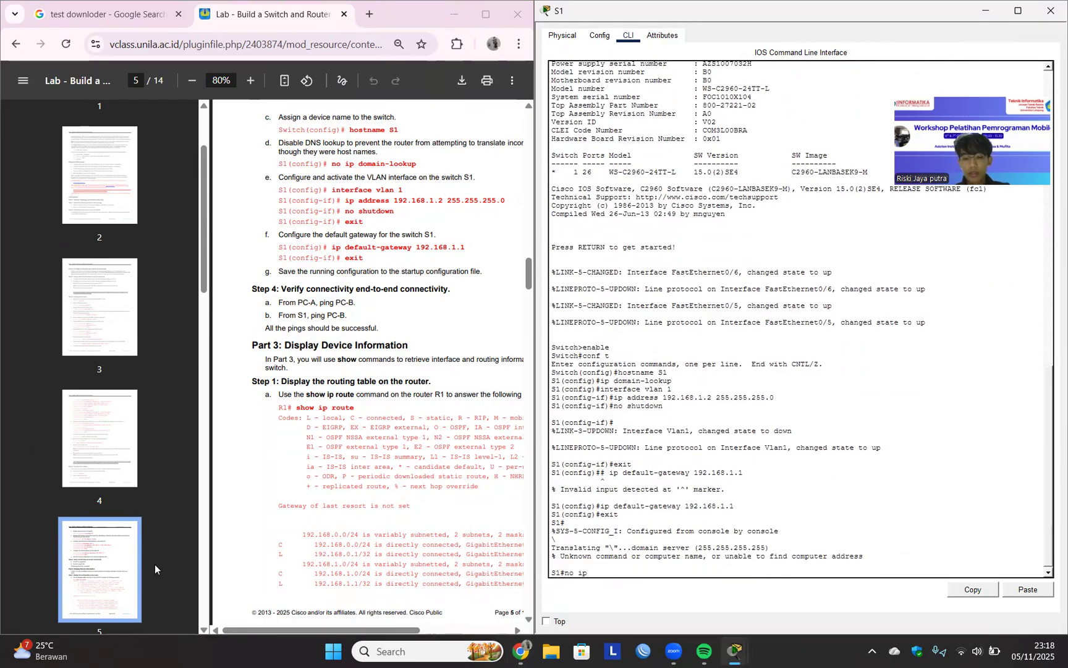
type(" domain-lookup")
key("Return")
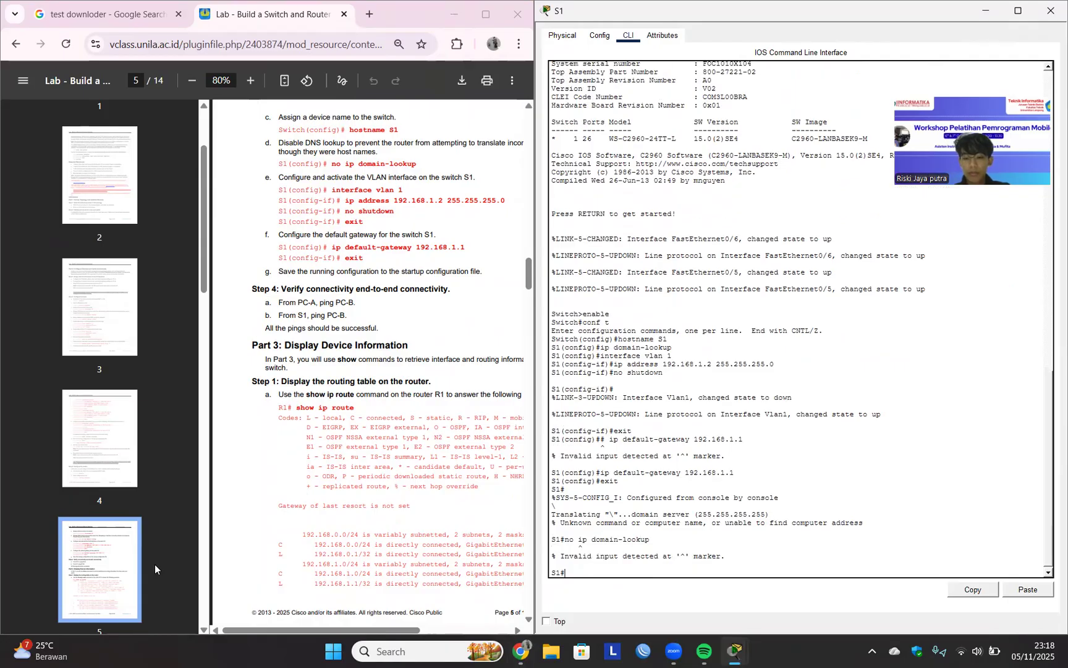
key("Return")
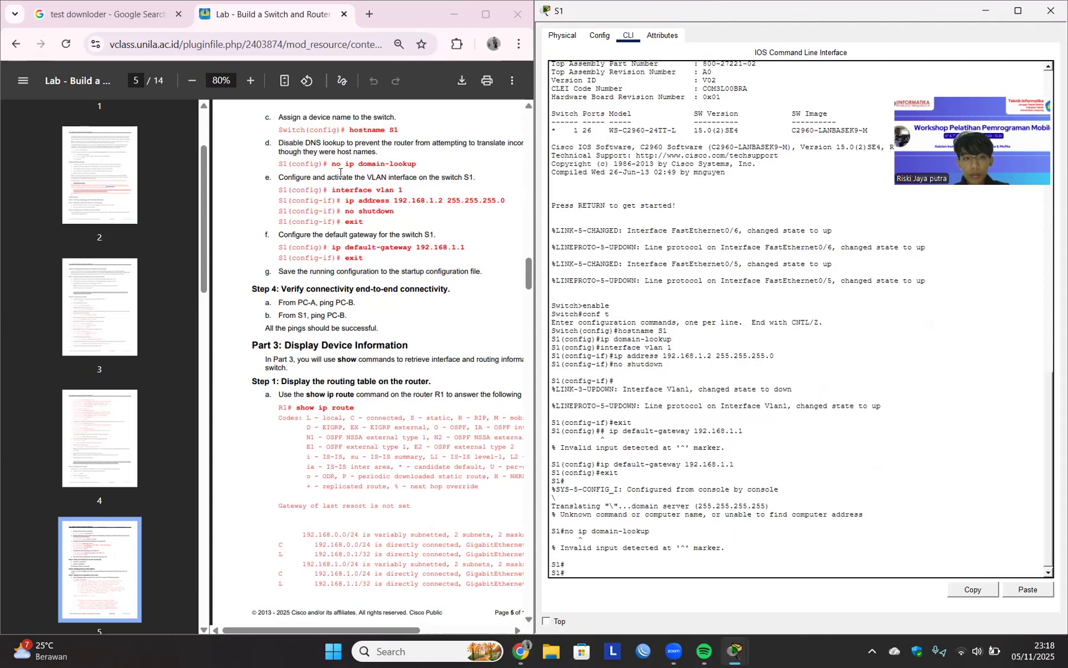
Enter S1's global configuration mode and disable DNS lookup with the lab document's no ip domain-lookup command, without the leading # character.
left_click_drag(323, 165, 423, 167)
key("super+c")
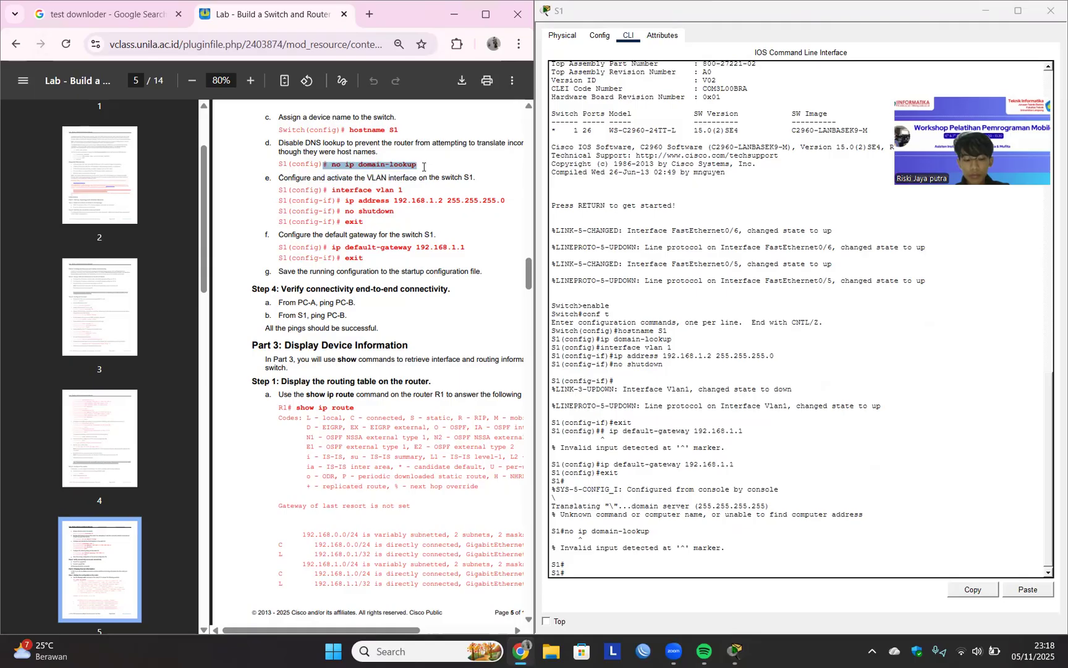
left_click(613, 579)
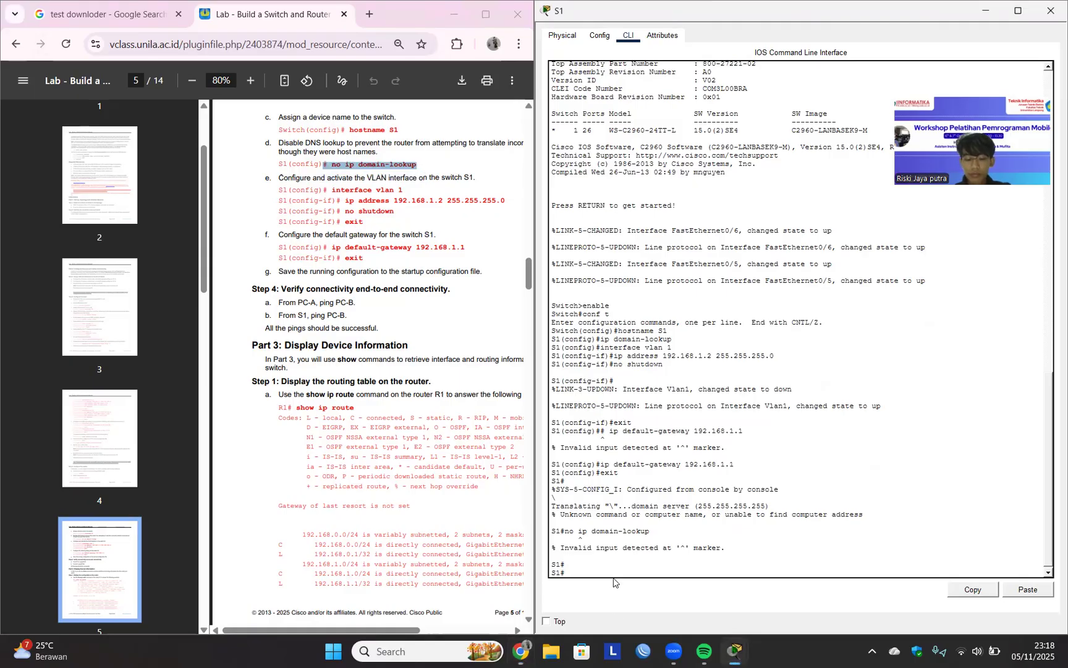
type("conft ")
type("f t")
key("Return")
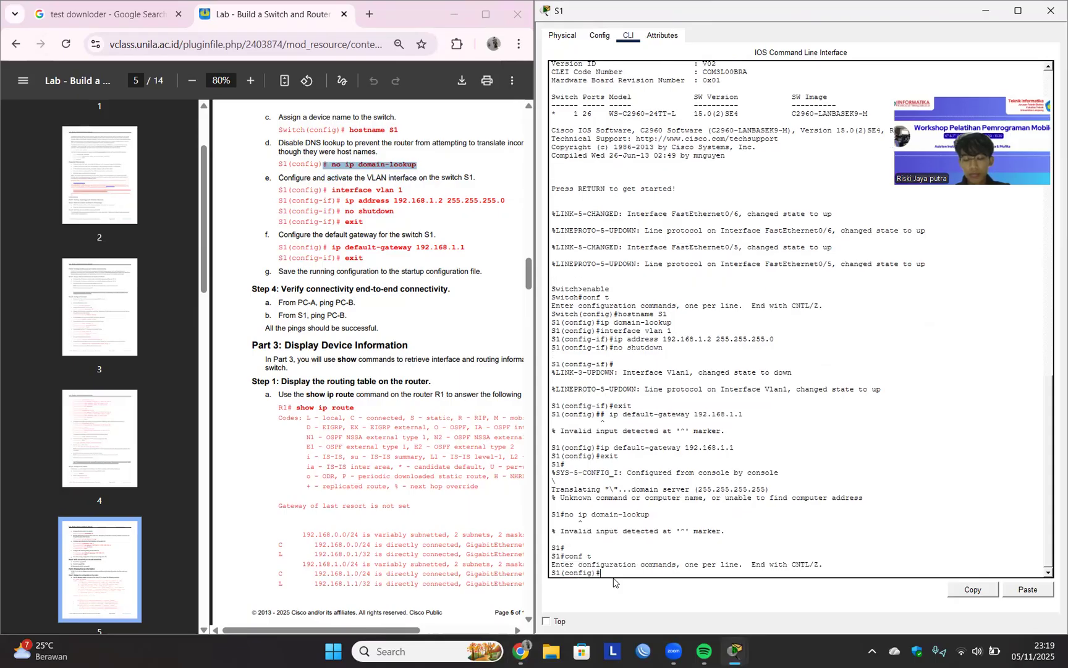
left_click(1018, 594)
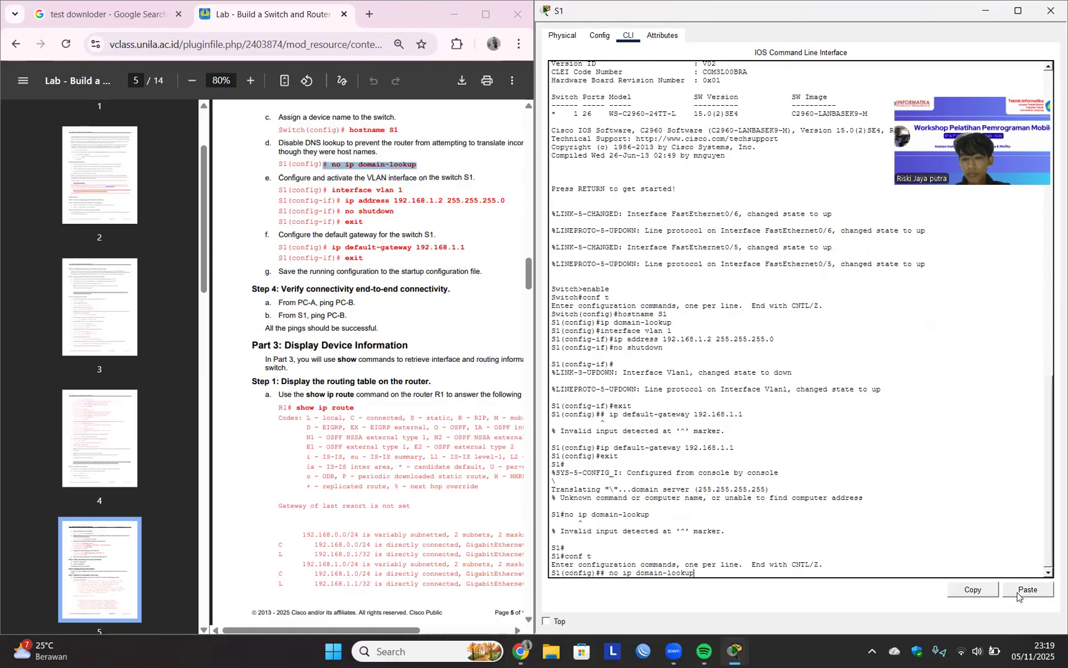
key("Return")
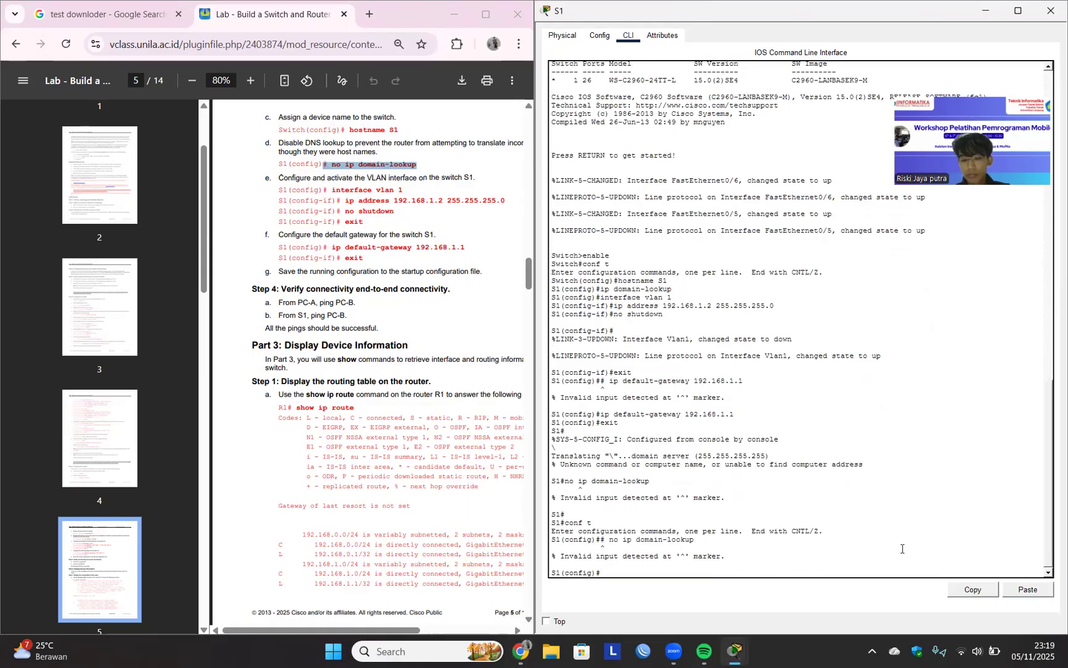
key("Up")
key("Home")
key("Delete")
key("Return")
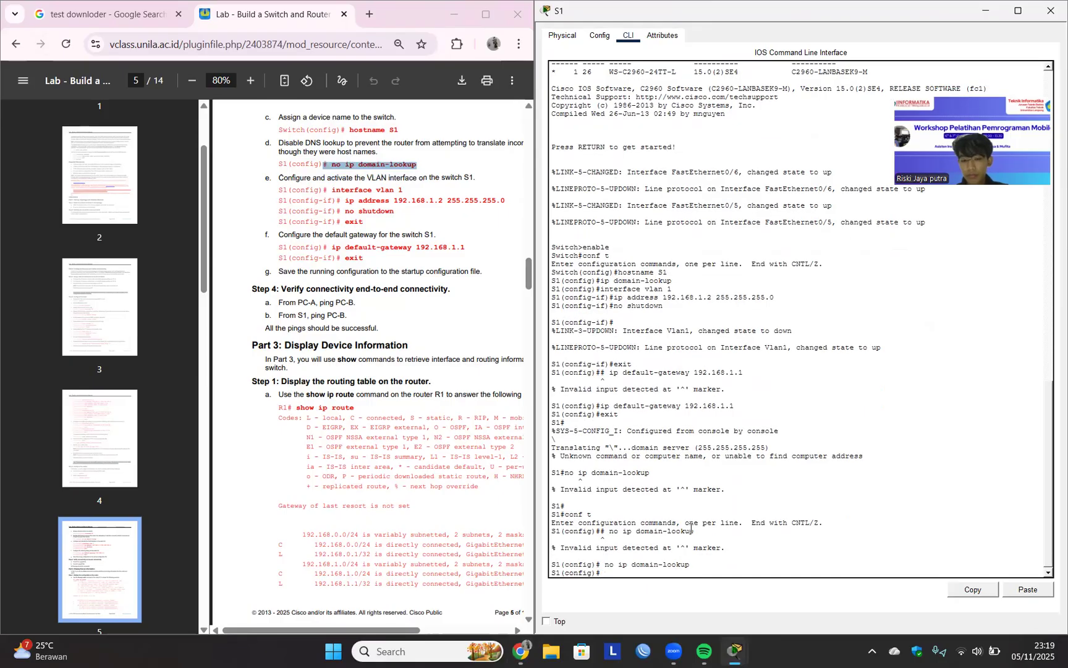
Try to ping PC-B at 192.168.0.3 from S1's global configuration mode.
left_click(370, 409)
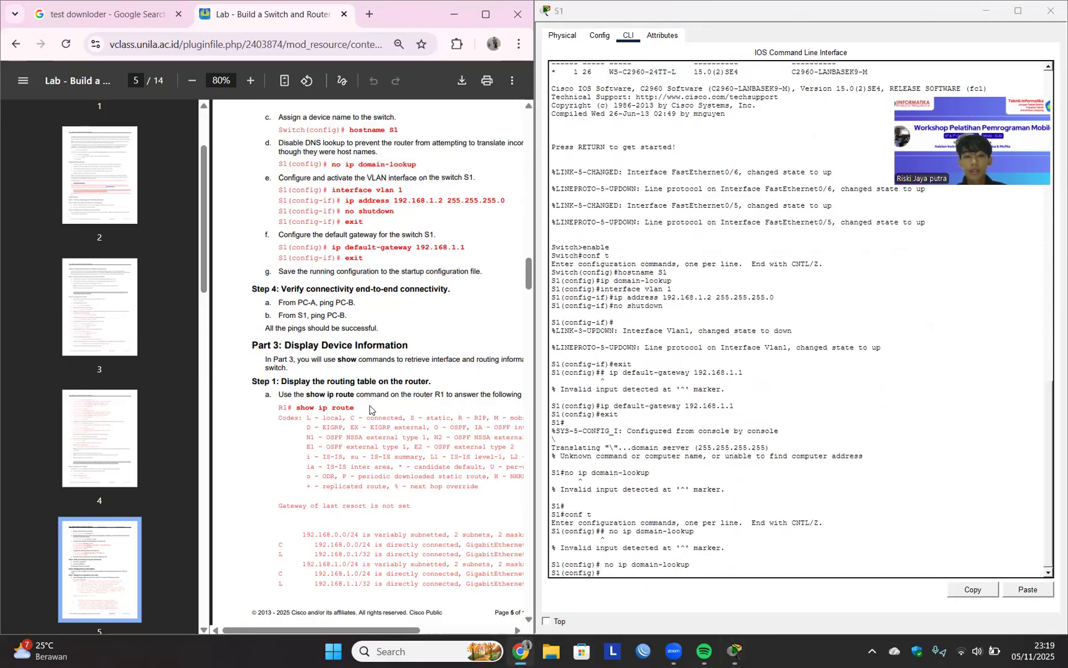
scroll(370, 409, "down", 1)
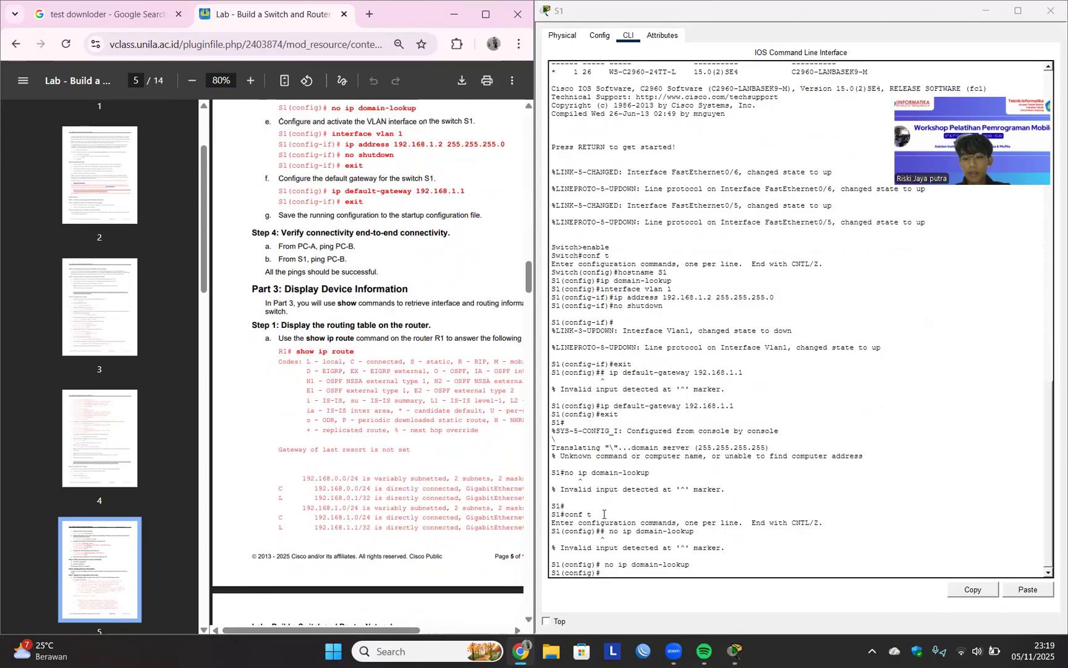
left_click(630, 554)
type("ping 192")
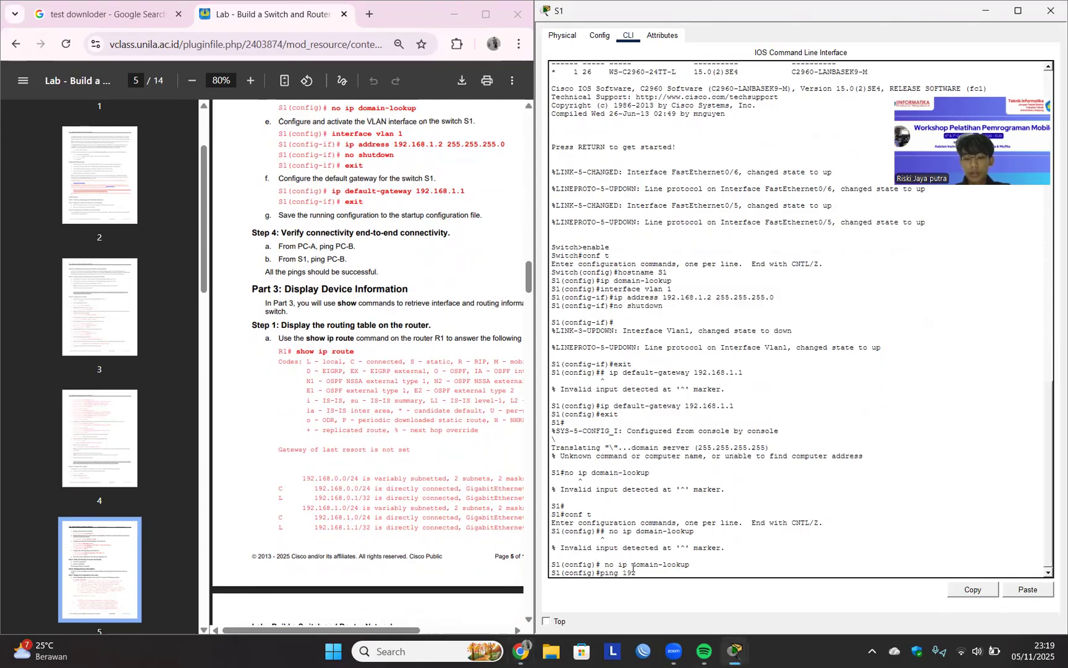
type(".168.0.")
key("BackSpace")
type("3")
key("Return")
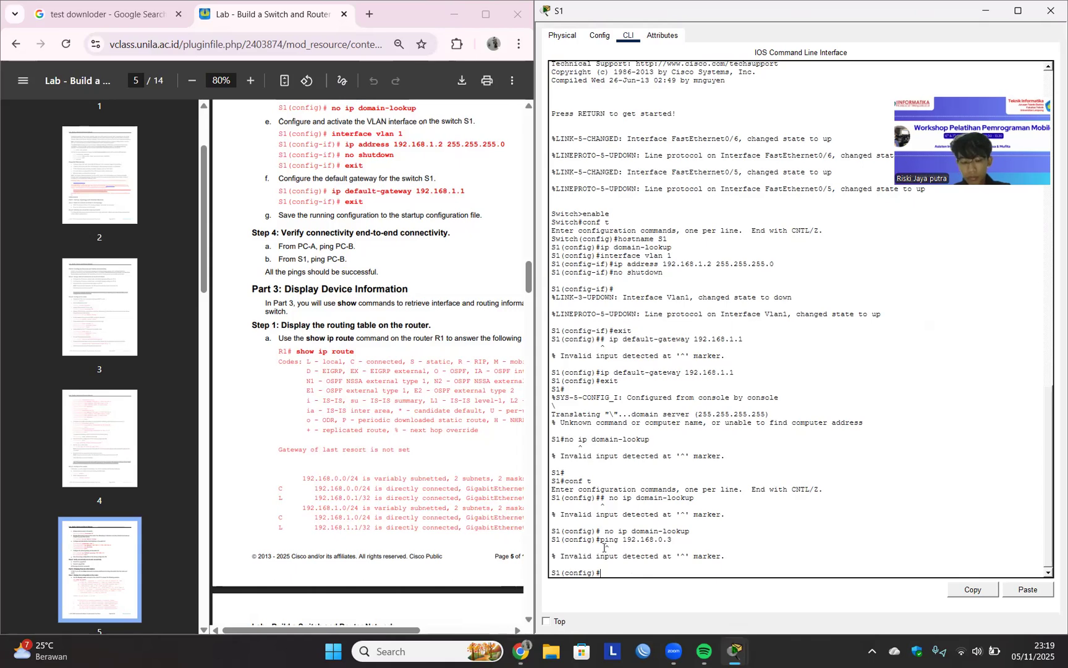
Leave S1's global configuration mode, exit the console session and reopen it at the user EXEC prompt.
key("ctrl+z")
key("Return")
key("Return")
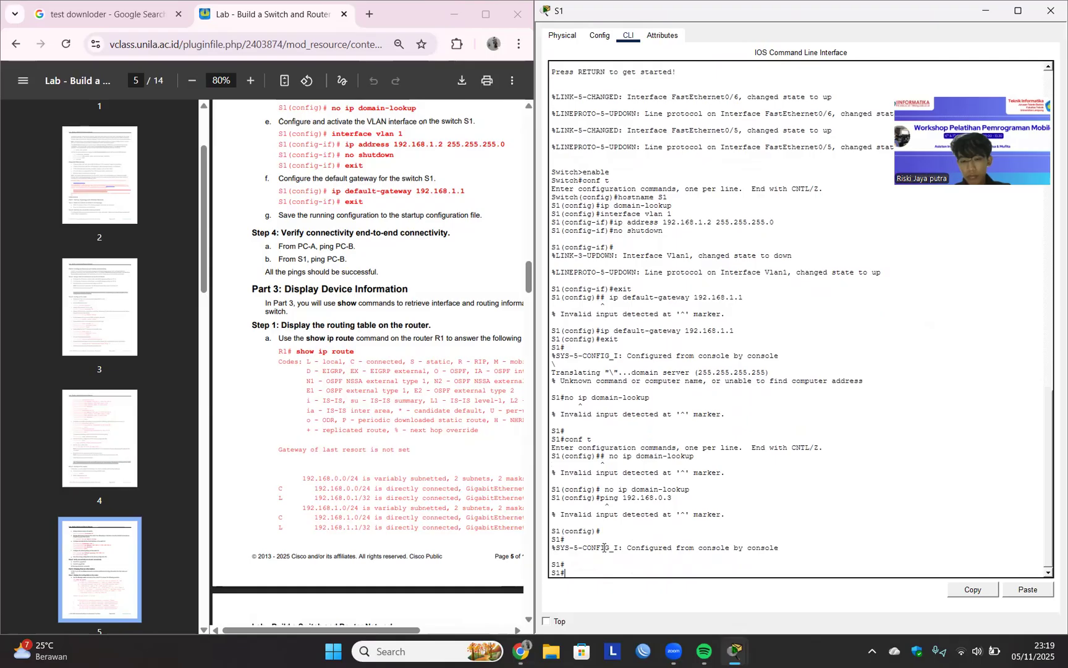
type("exit")
key("Return")
key("Return")
Ping PC-B at 192.168.0.3 from S1's user EXEC prompt twice and check the replies.
type("ping 192.1")
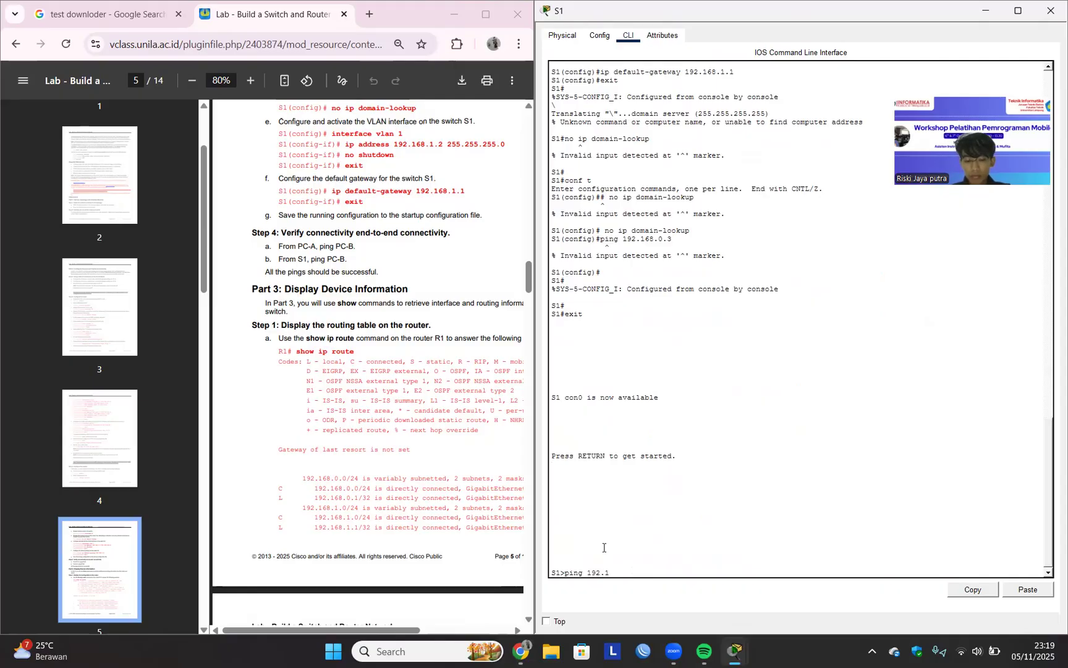
type("68.0.3")
key("Return")
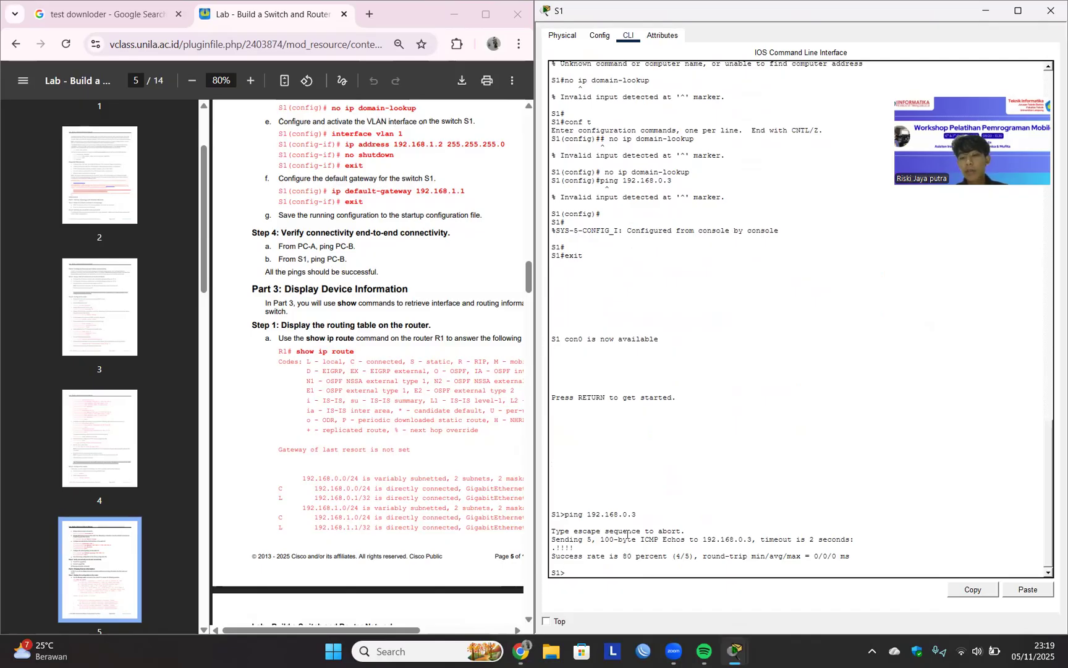
key("Up")
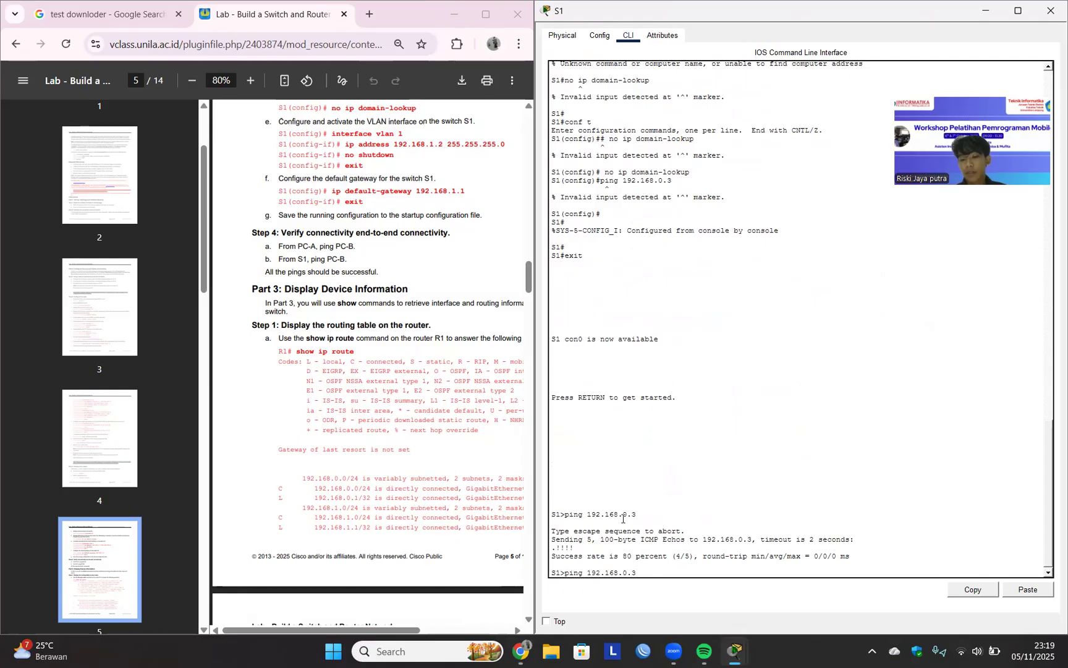
key("Return")
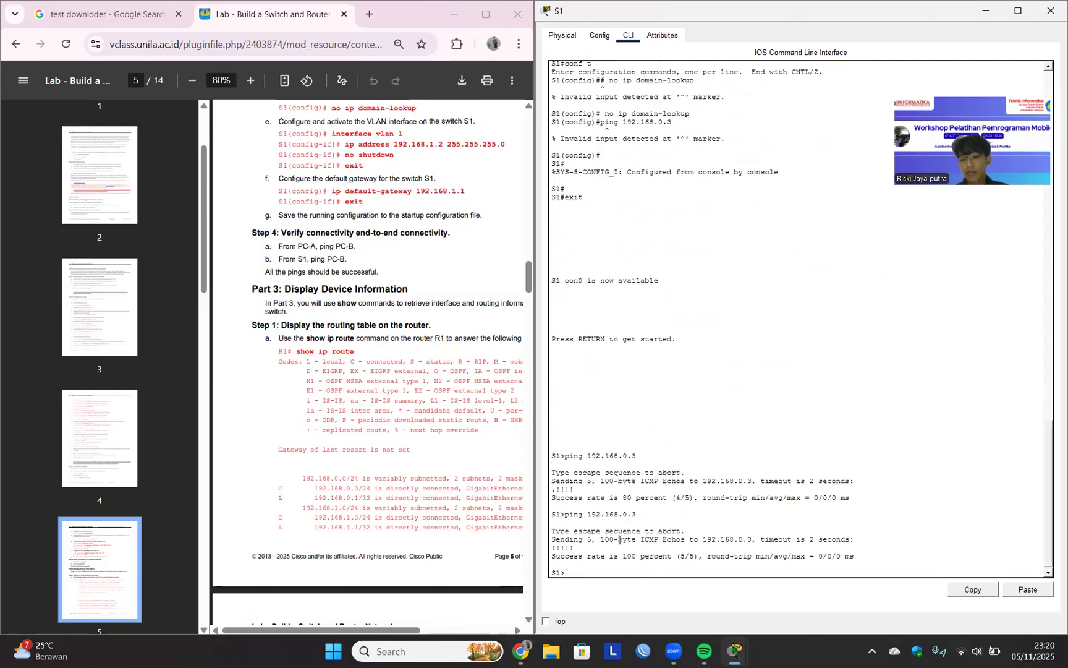
left_click_drag(574, 548, 806, 568)
left_click(867, 570)
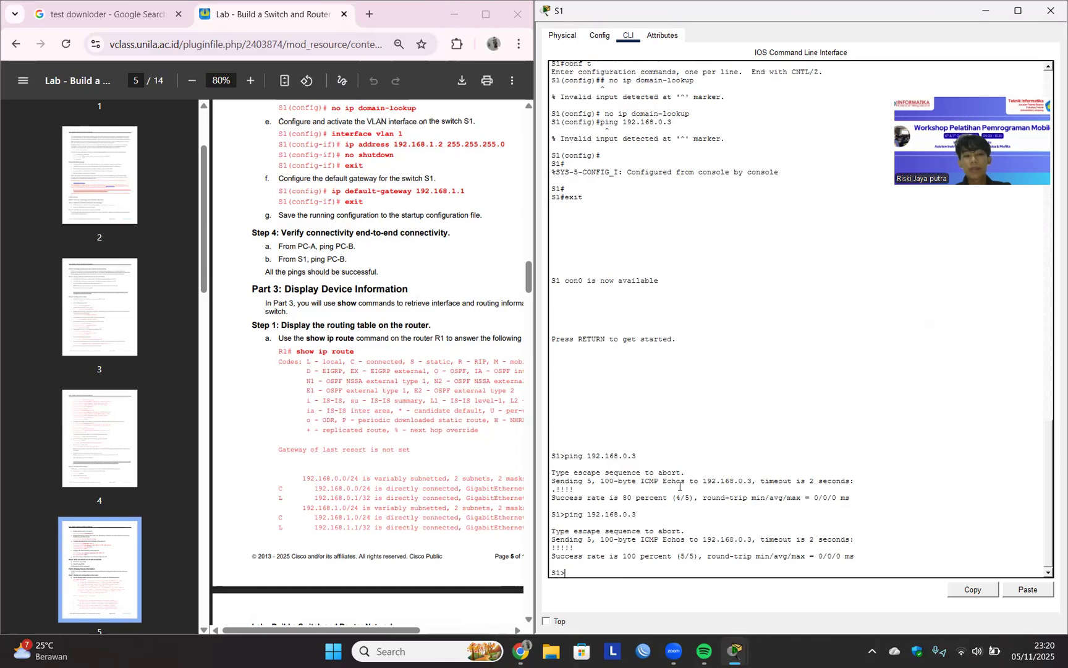
Switch to router R1's command line and display its IPv4 routing table with show ip route.
scroll(311, 371, "down", 1)
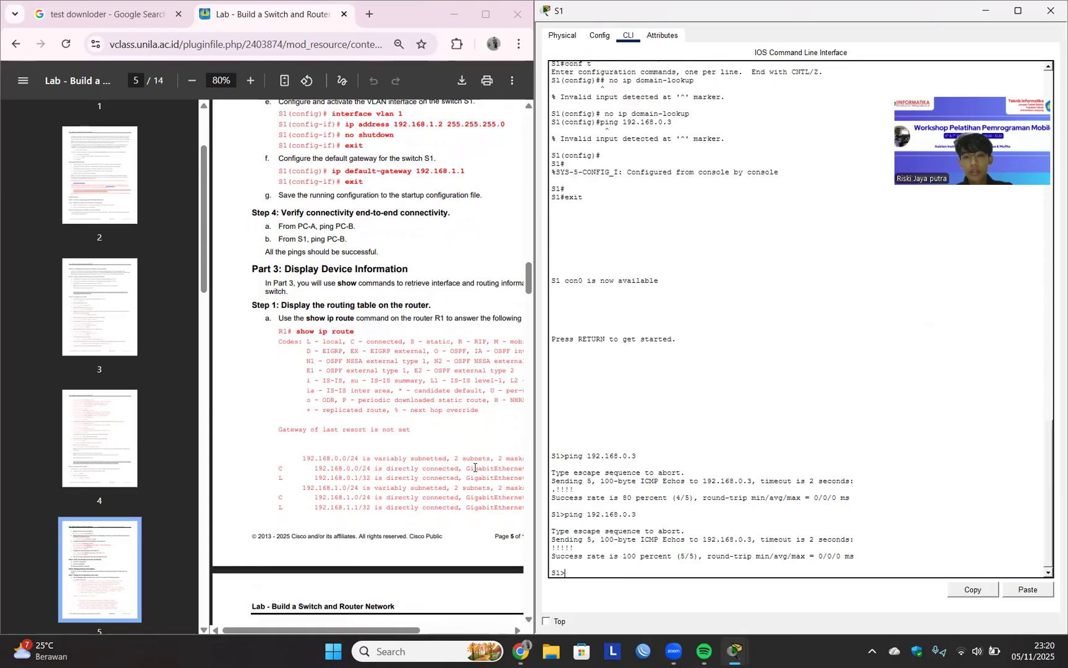
mouse_move(736, 651)
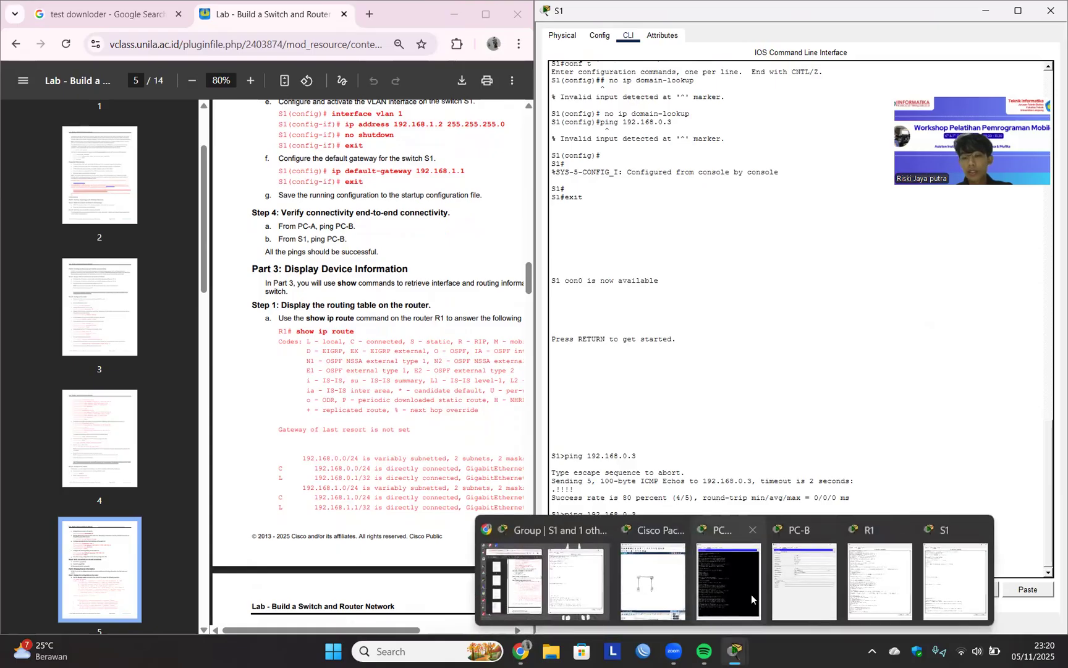
left_click(898, 575)
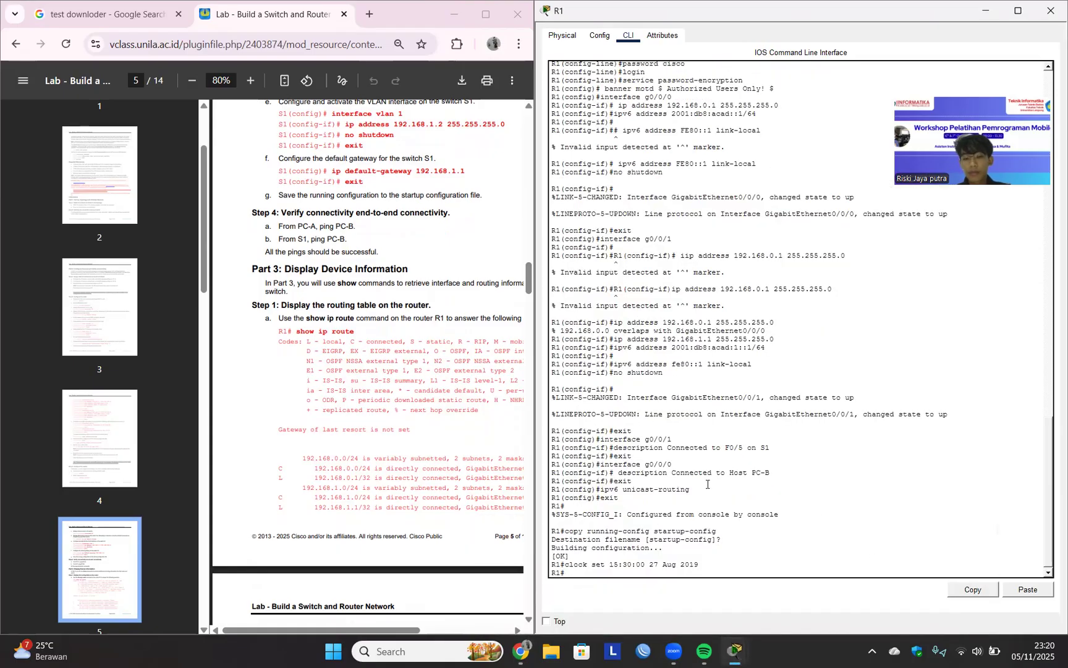
type("show ip route")
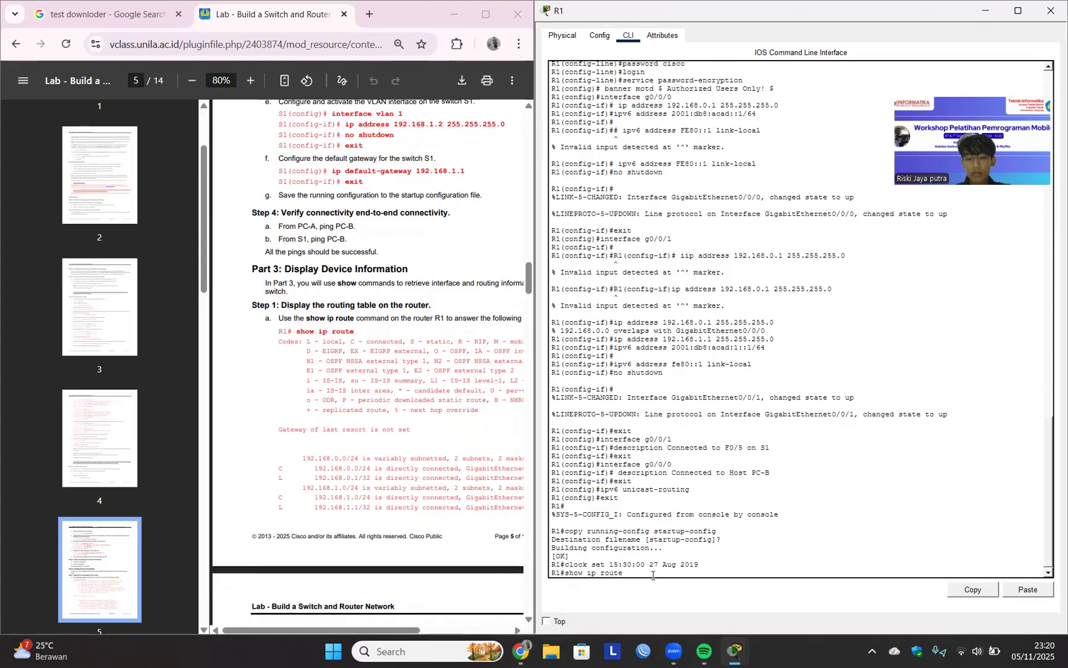
key("Return")
Read the lab's routing table questions and examine the C and L route codes in R1's routing table.
scroll(401, 512, "down", 4)
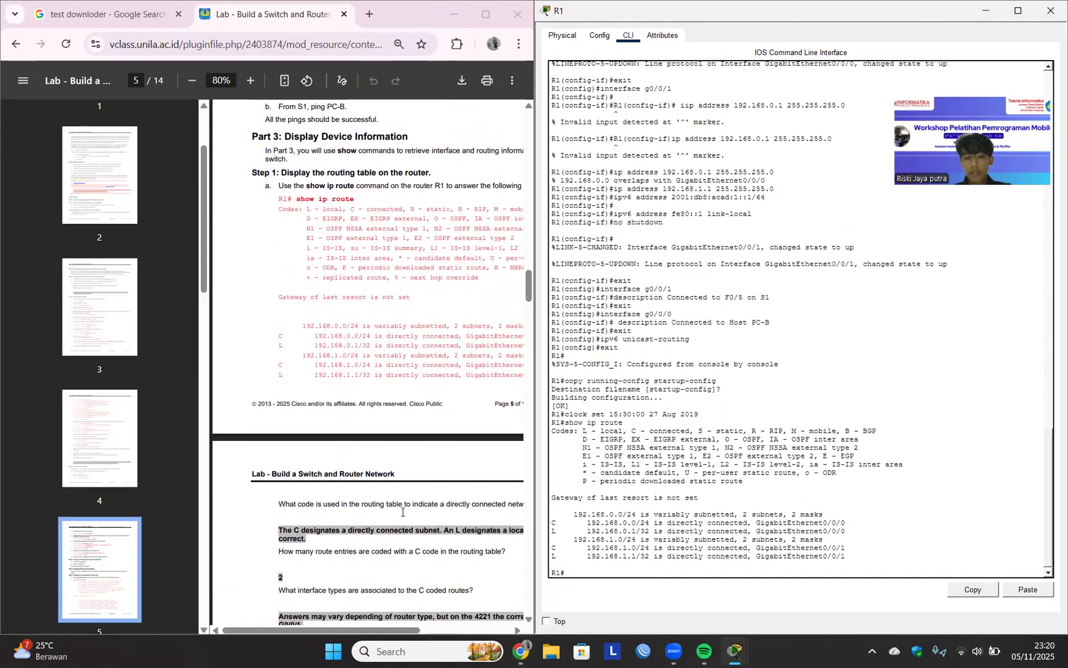
scroll(402, 512, "down", 3)
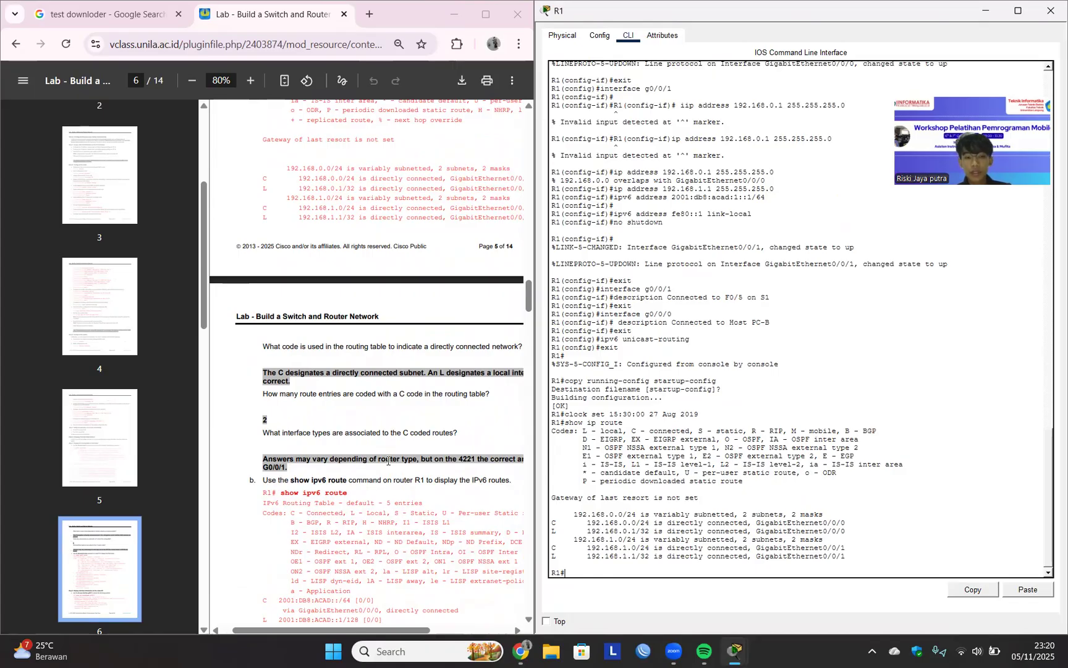
scroll(388, 460, "up", 1)
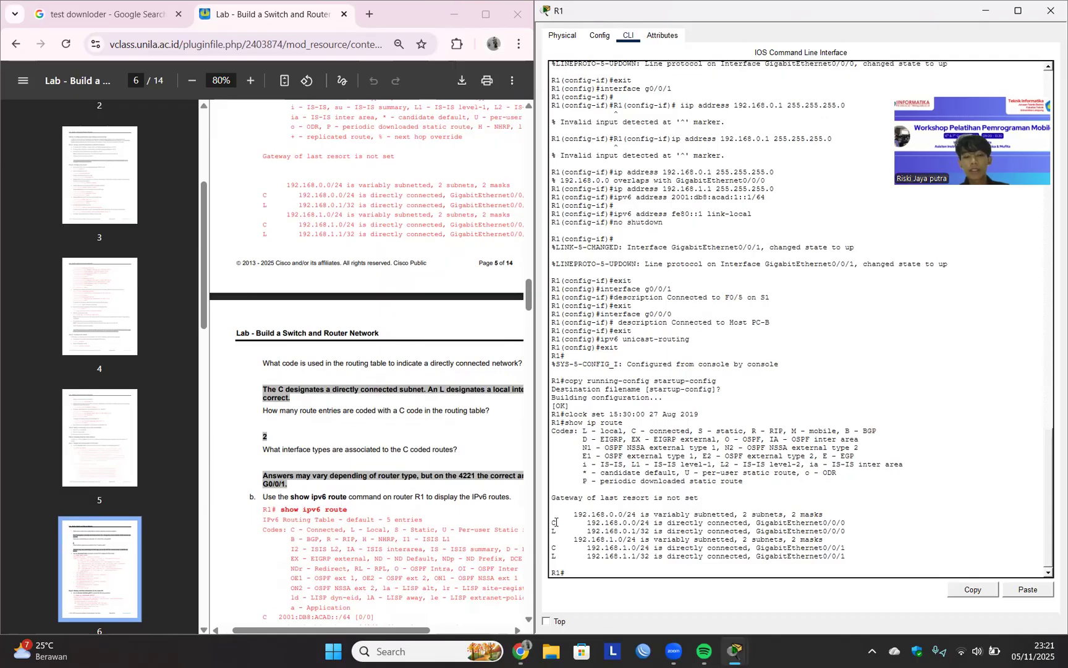
left_click_drag(556, 523, 582, 523)
double_click(553, 556)
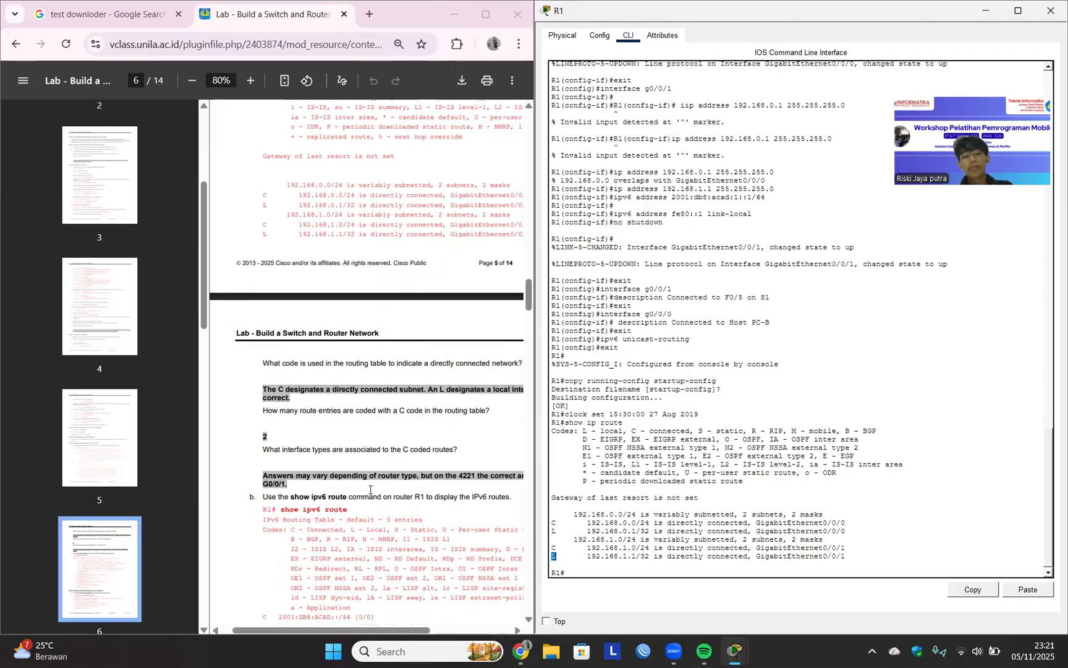
Display R1's IPv6 routes with the show ipv6 route command copied from the lab document.
scroll(361, 468, "down", 3)
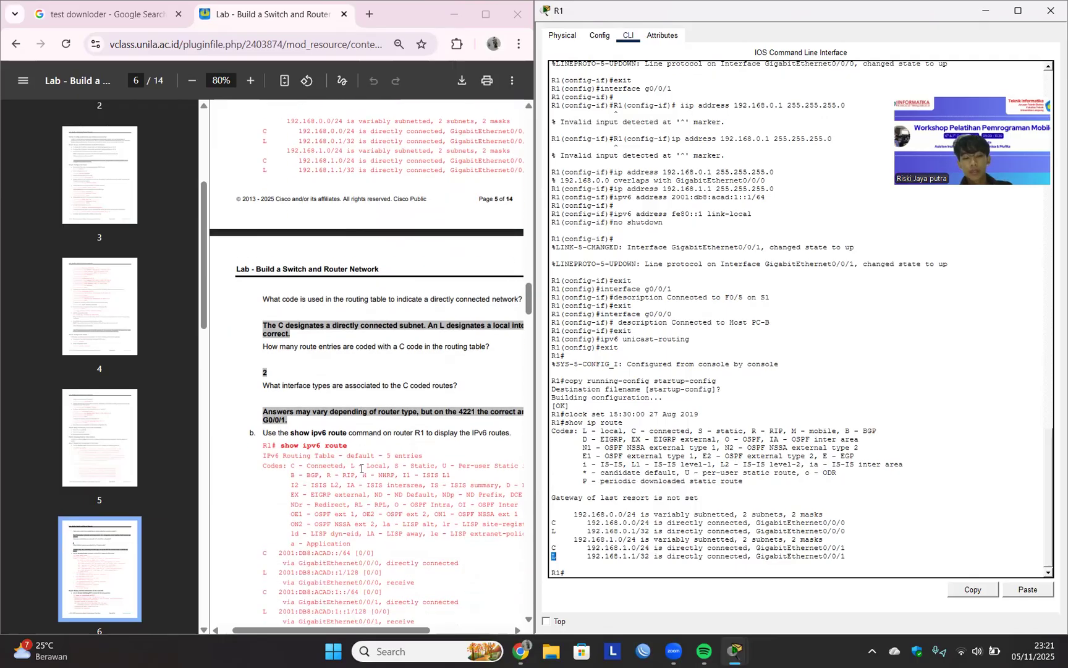
left_click_drag(281, 328, 356, 332)
key("super+c")
left_click(712, 571)
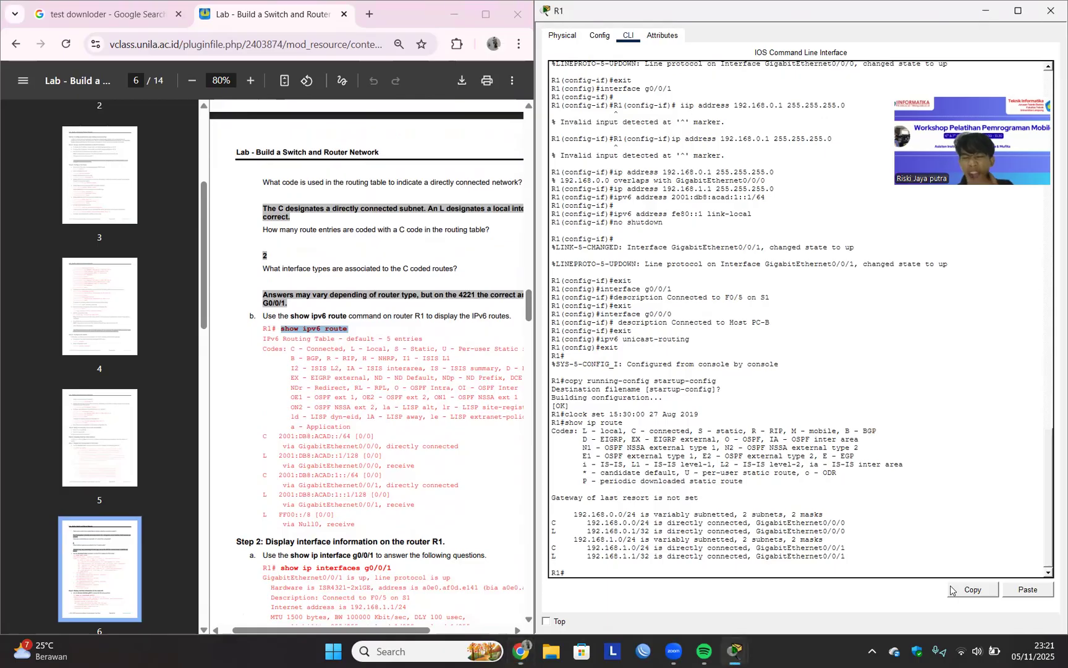
left_click(1027, 589)
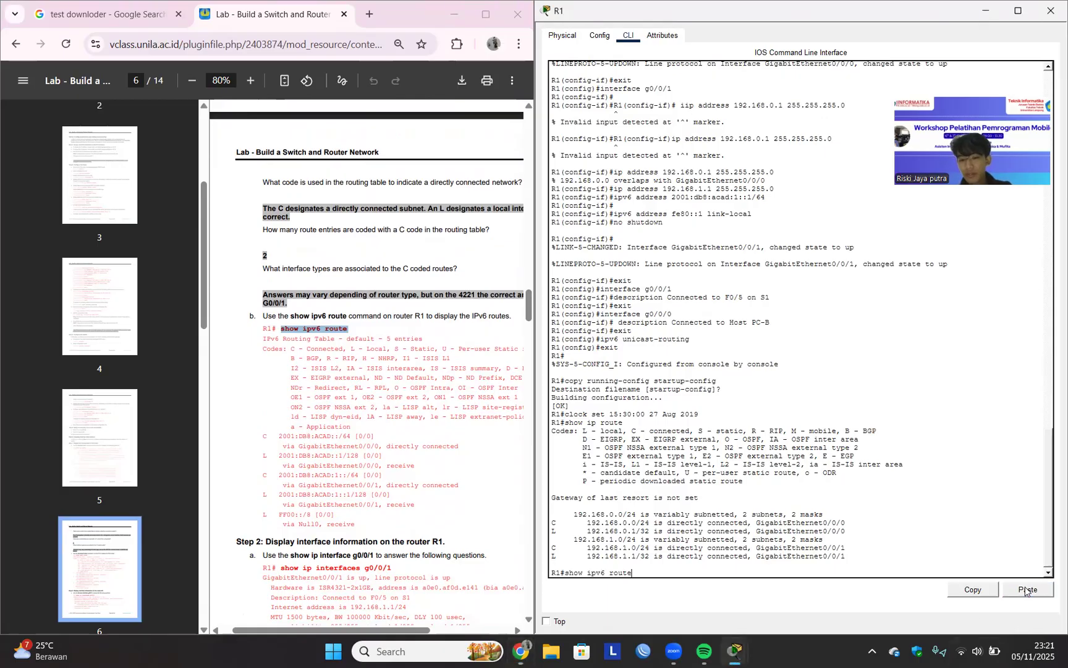
key("Return")
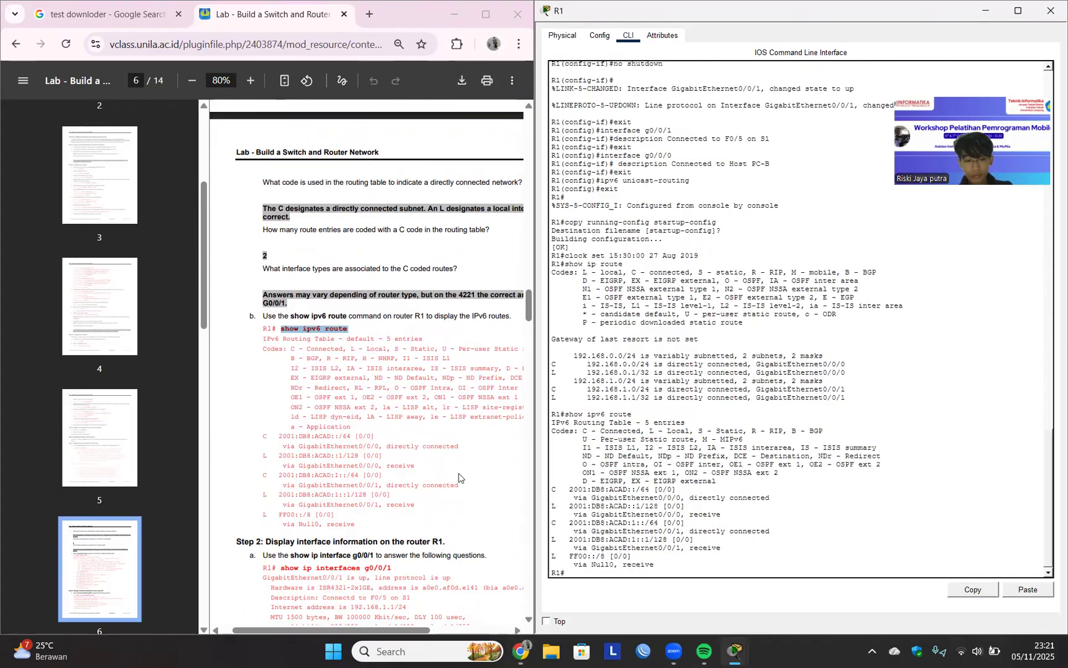
Try to display R1's interface information with the lab document's show ip interfaces g0/0/1 command.
scroll(459, 478, "down", 3)
left_click_drag(281, 428, 400, 438)
double_click(402, 437)
left_click_drag(282, 428, 396, 427)
key("super+c")
left_click(398, 427)
left_click(1029, 593)
key("Return")
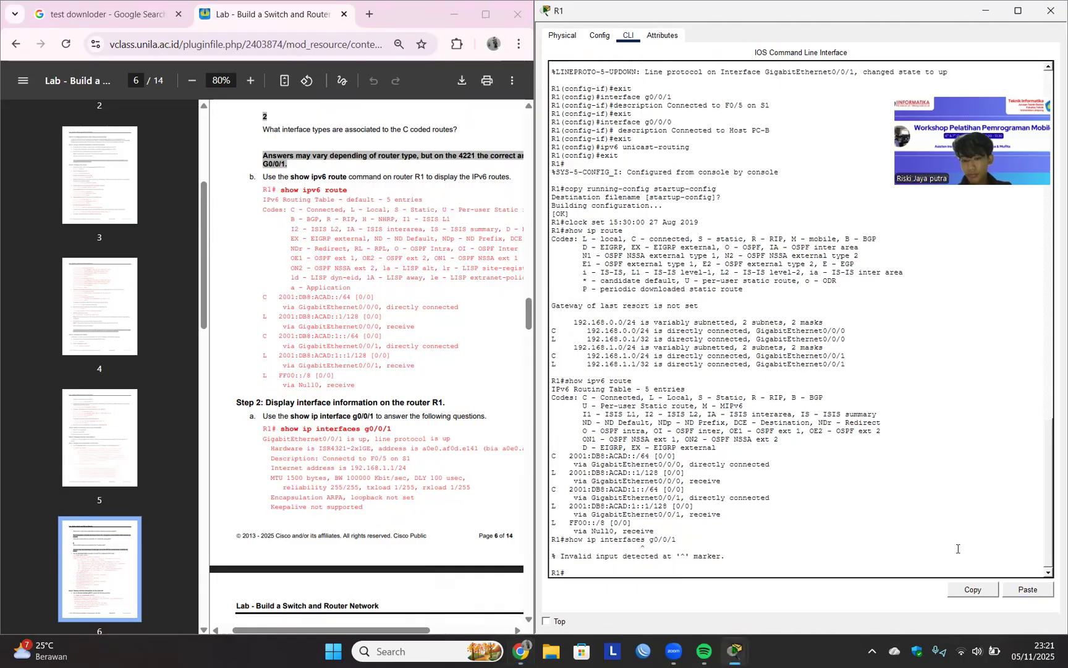
Correct the command to show ip interface g0/0/1 and page through the interface details on R1.
key("Up")
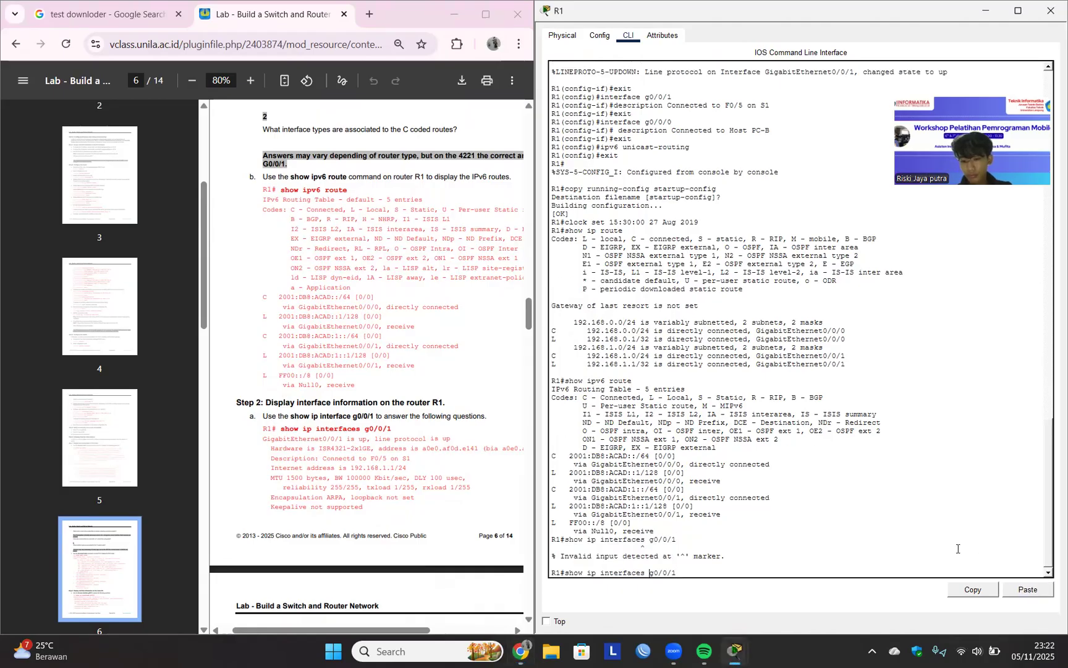
key("Left")
key("BackSpace")
key("Return")
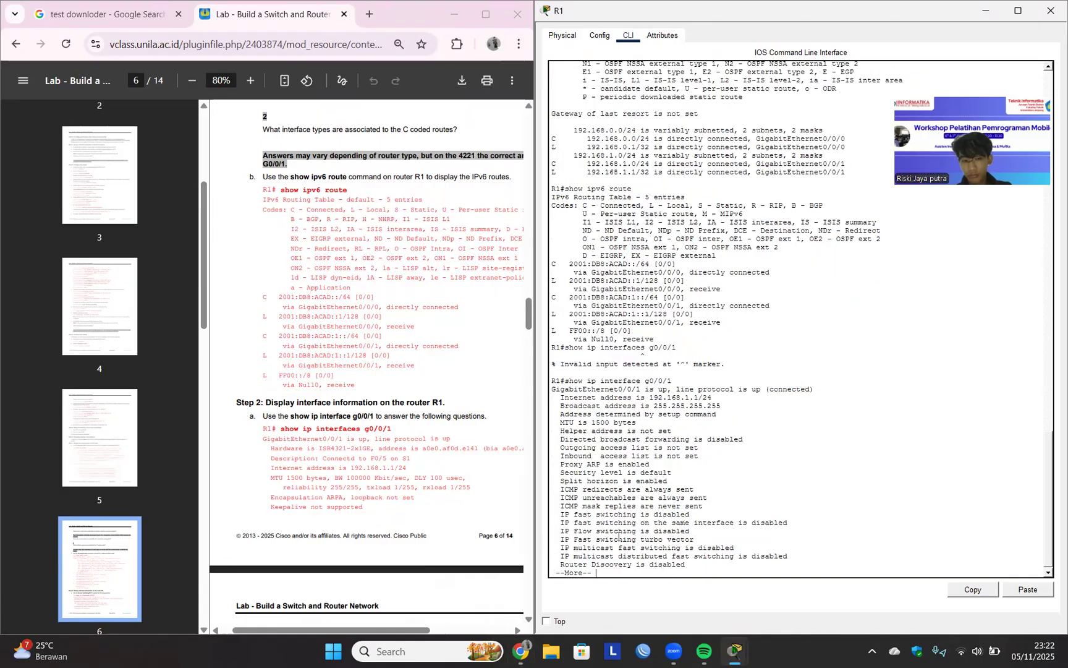
key("space")
Try running the earlier show ip interfaces g0/0/1 command on R1 again.
key("Up")
key("Up")
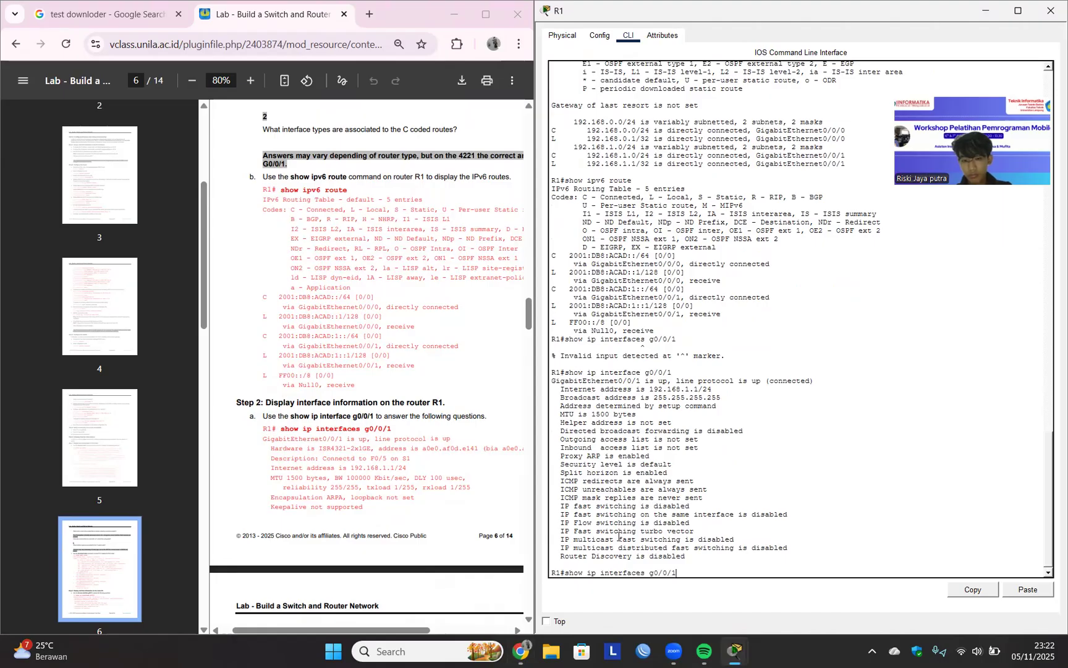
key("Return")
Read the lab's sample output and questions on the G0/0/1 interface's operational status, MAC address and Internet address.
scroll(413, 497, "down", 10)
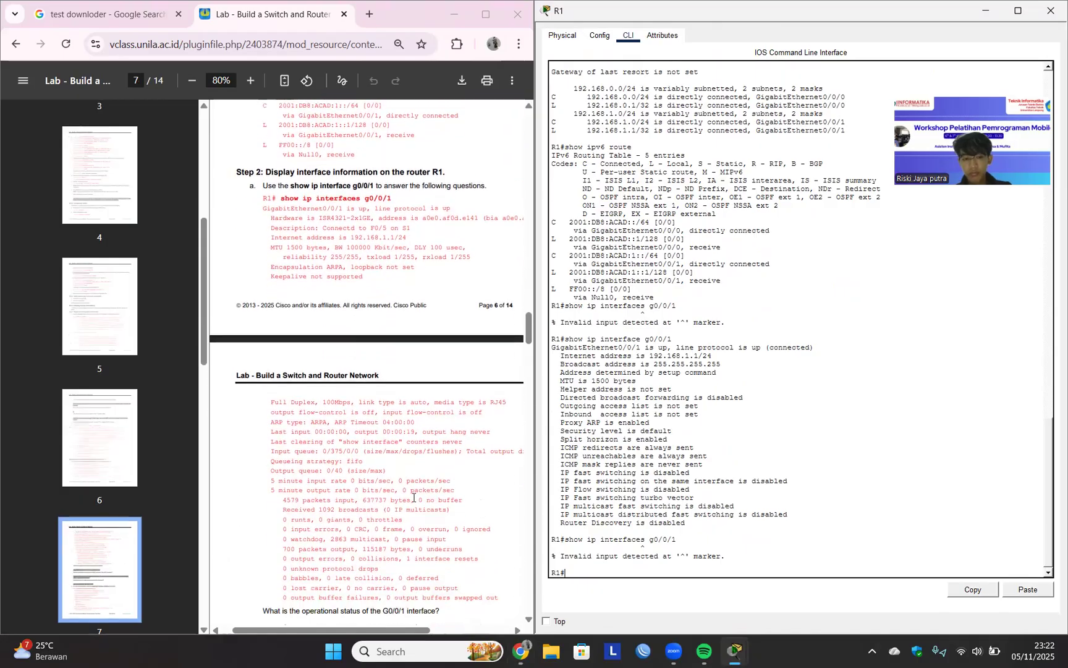
scroll(413, 497, "up", 2)
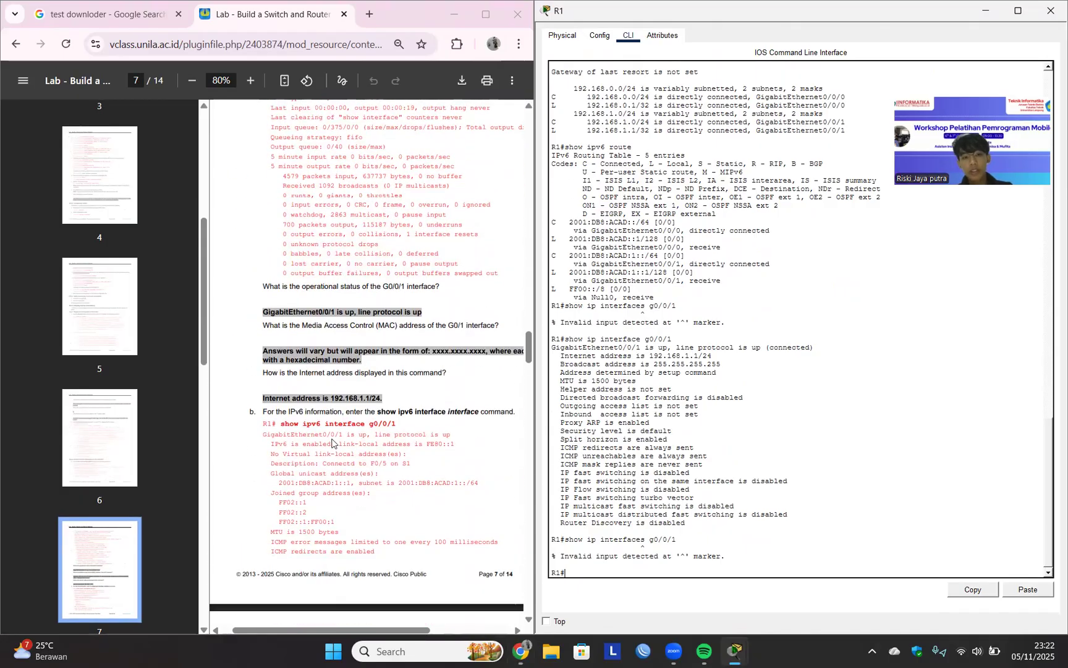
scroll(357, 403, "up", 5)
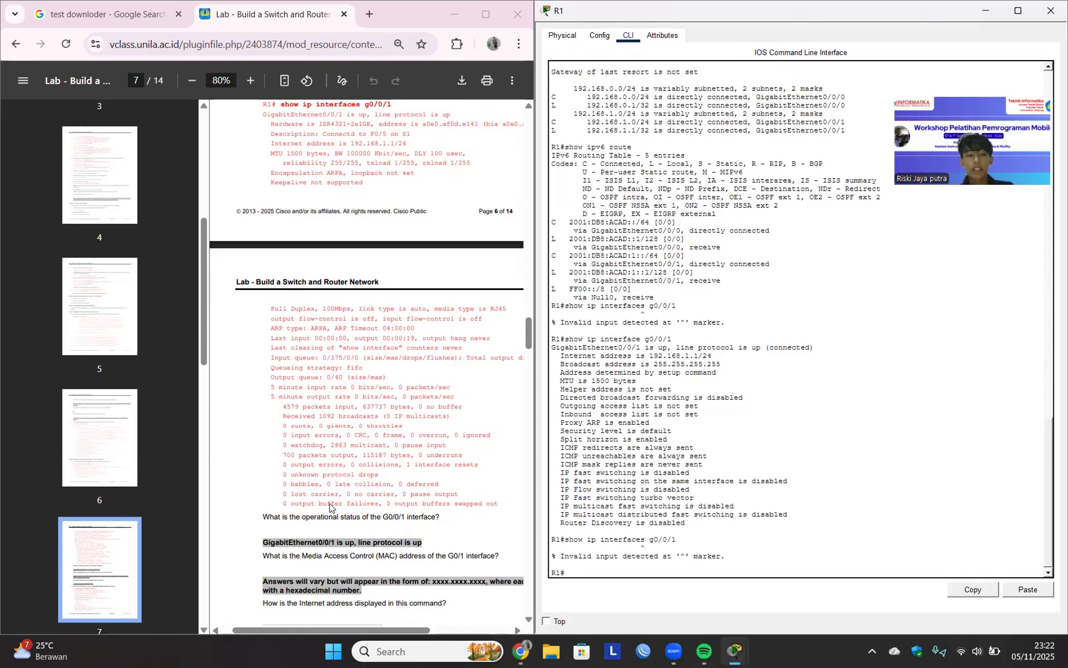
scroll(294, 549, "down", 1)
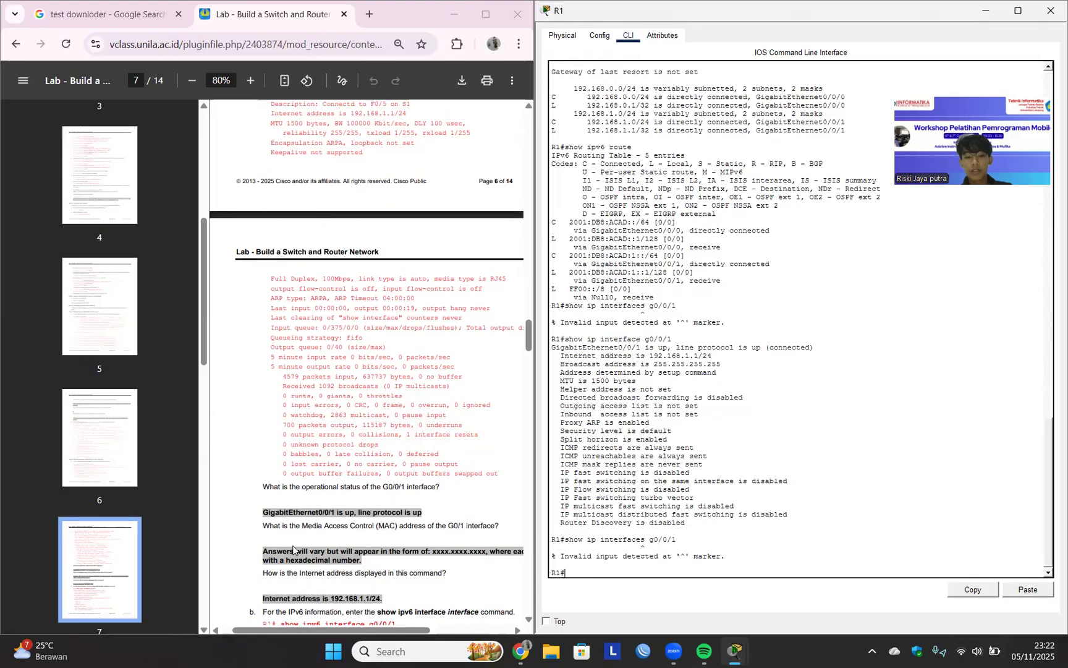
scroll(294, 549, "down", 4)
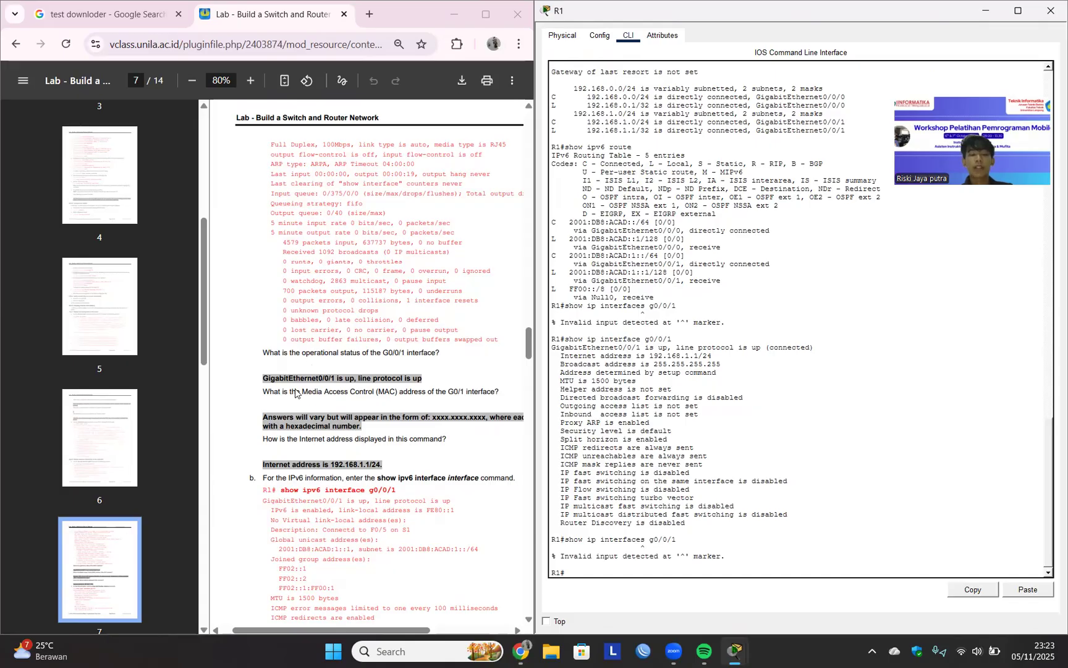
scroll(322, 437, "down", 3)
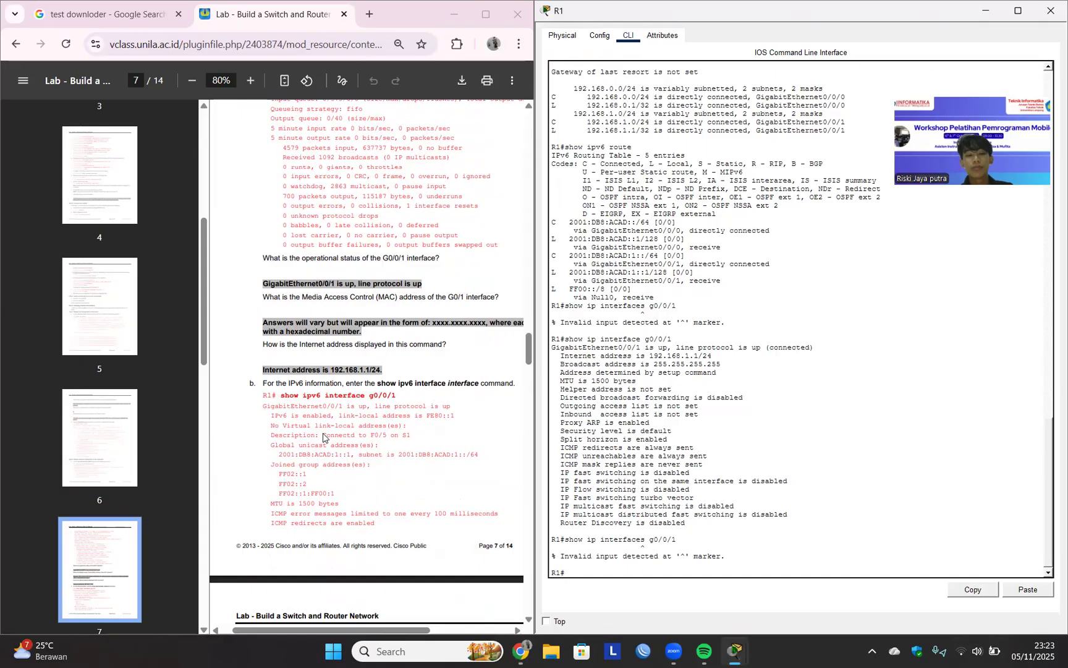
Display R1's IPv6 interface information with the lab document's show ipv6 interface g0/0/1 command, removing the extra # copied with it.
left_click(282, 396)
left_click_drag(281, 396, 402, 396)
key("super+c")
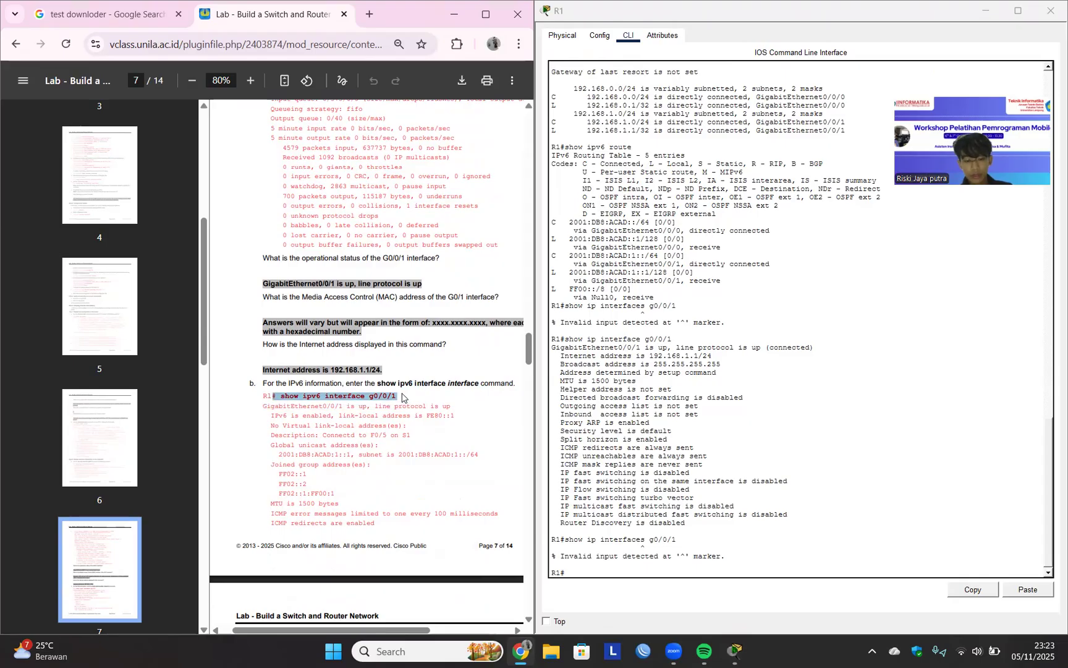
left_click(797, 538)
right_click(895, 565)
left_click(916, 583)
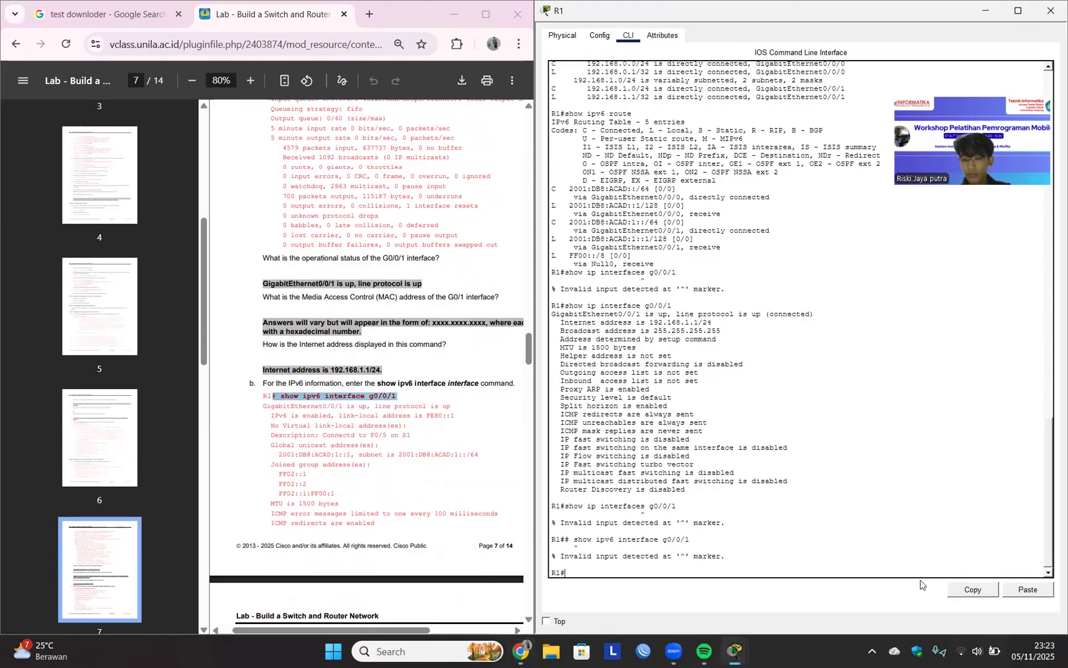
key("Up")
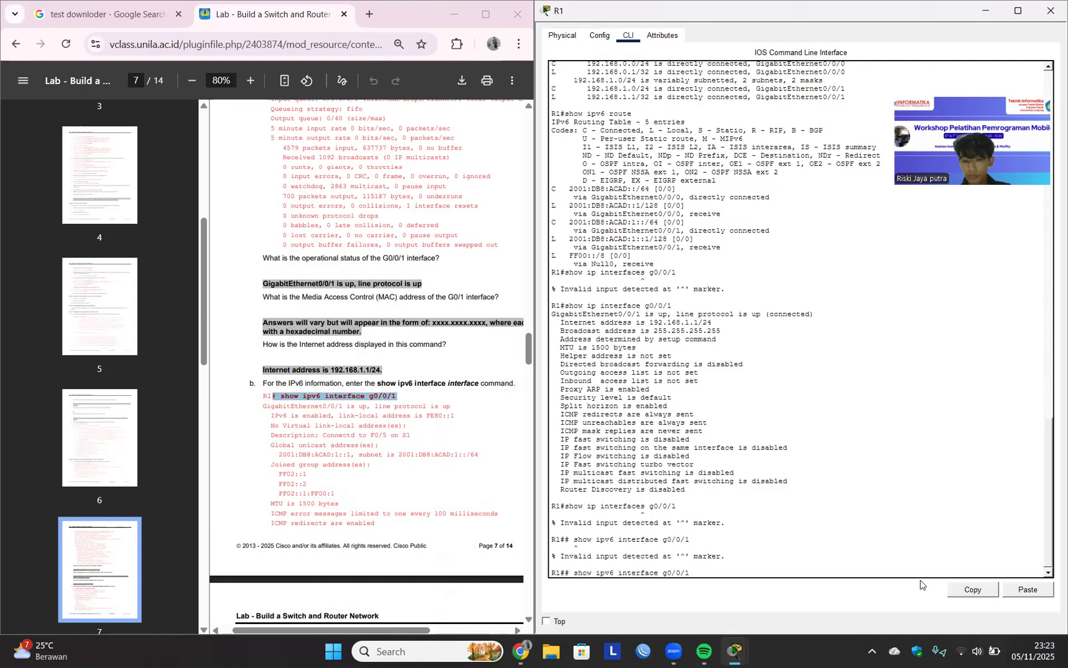
key("BackSpace")
key("Return")
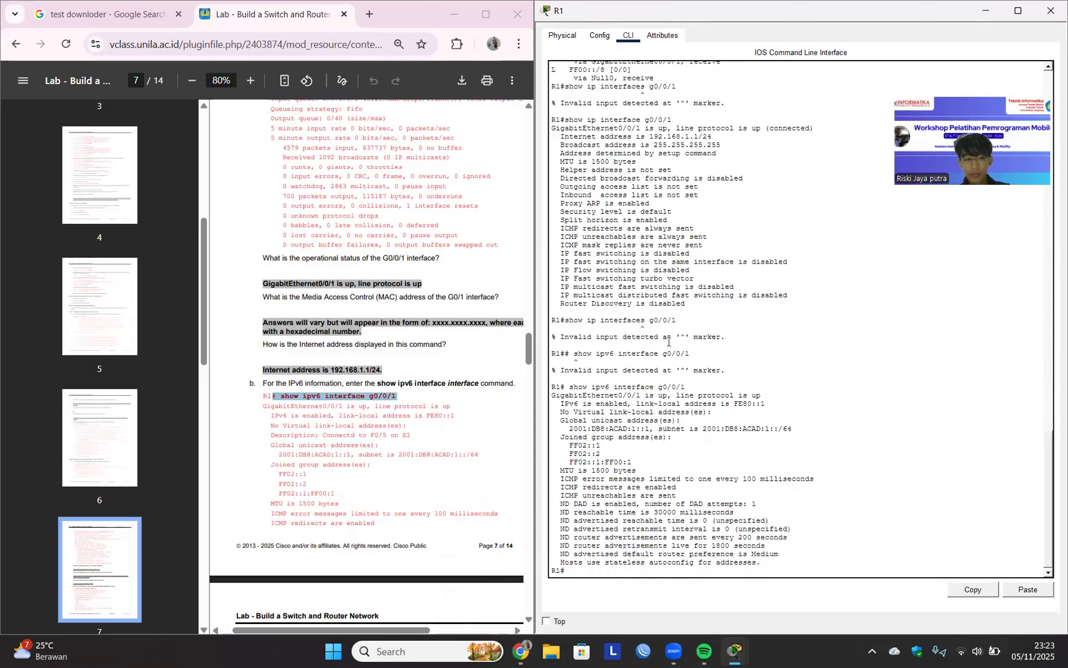
Display R1's interface summary with the show ip interface brief command copied from Step 3 of the lab document.
scroll(524, 352, "down", 5)
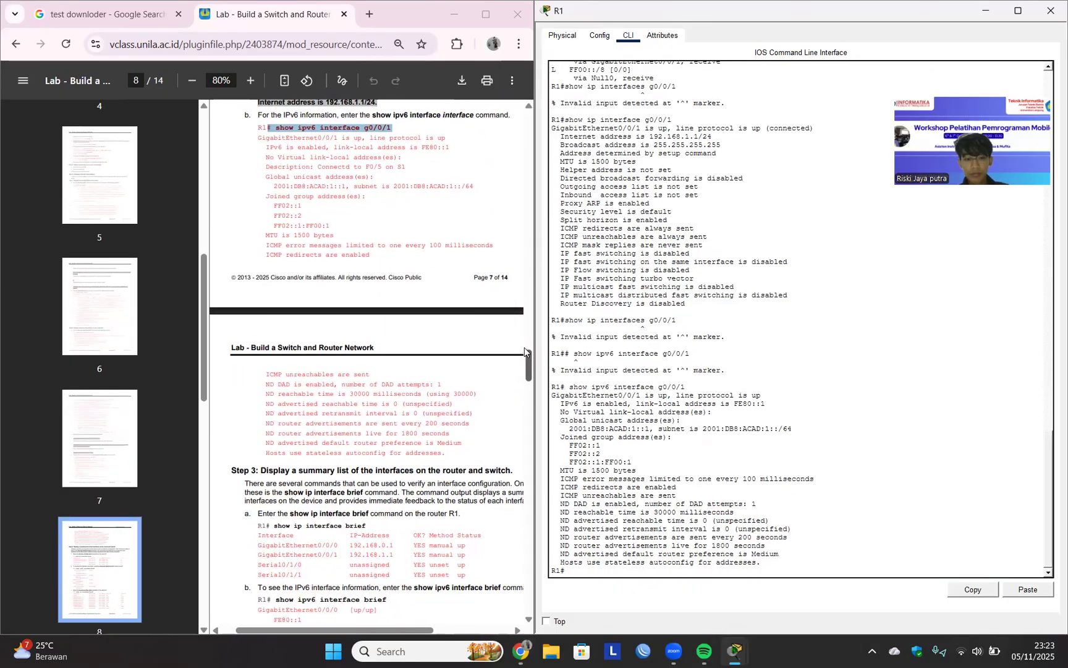
scroll(524, 352, "down", 2)
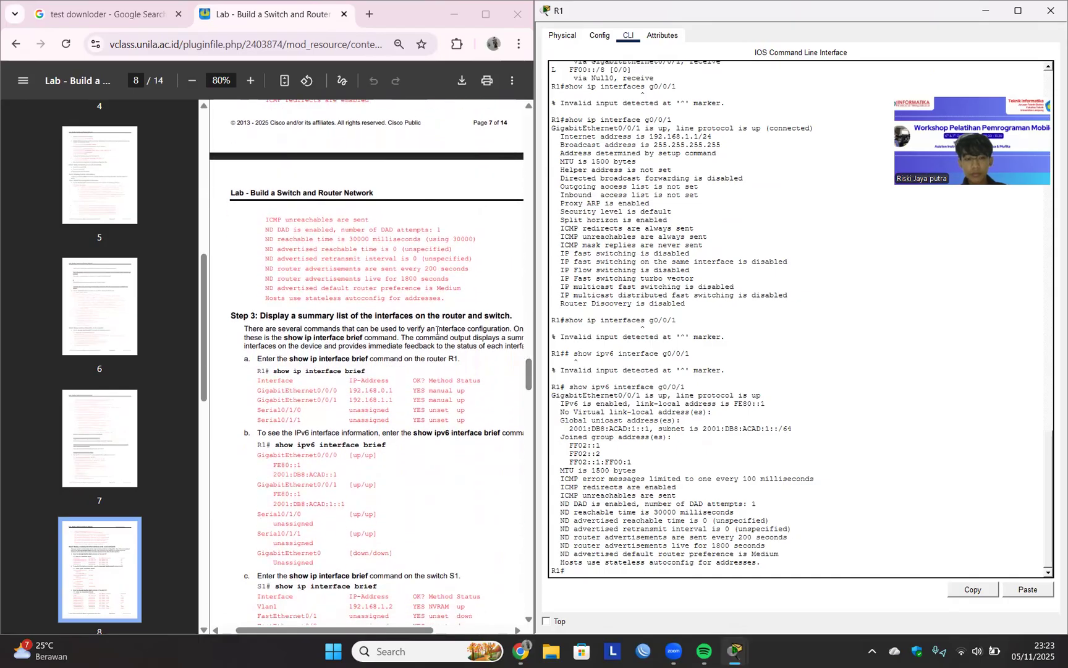
left_click(279, 371)
left_click_drag(270, 371, 369, 371)
key("ctrl+c")
left_click(1020, 591)
key("Left")
key("Left")
key("Left")
key("Return")
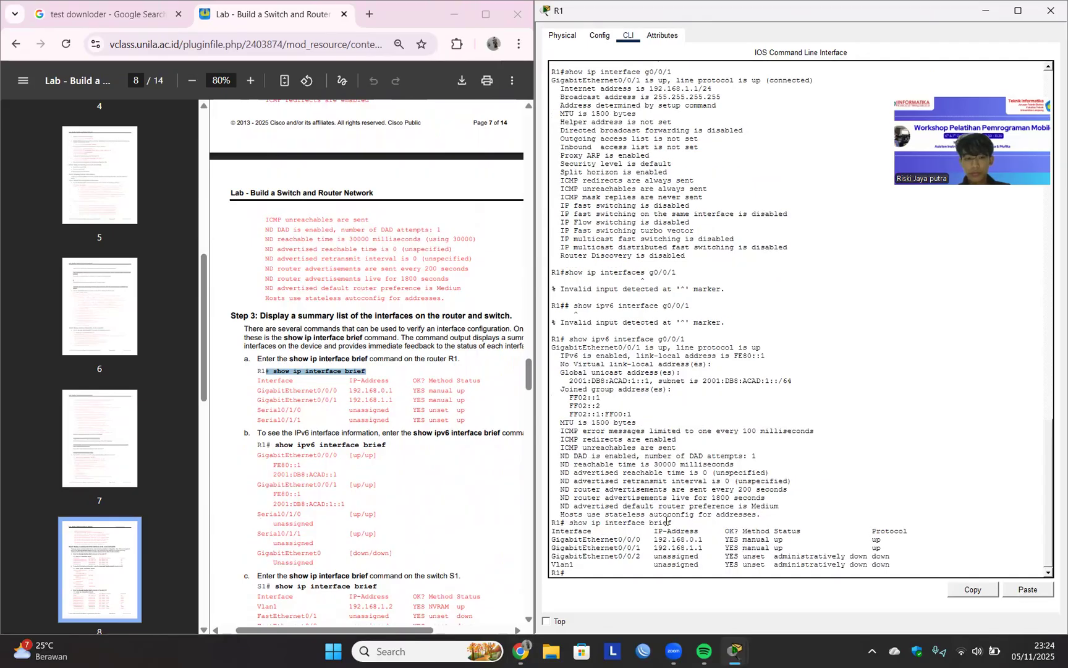
Display R1's IPv6 interface summary with the show ipv6 interface brief command copied from the lab document.
left_click_drag(276, 445, 384, 445)
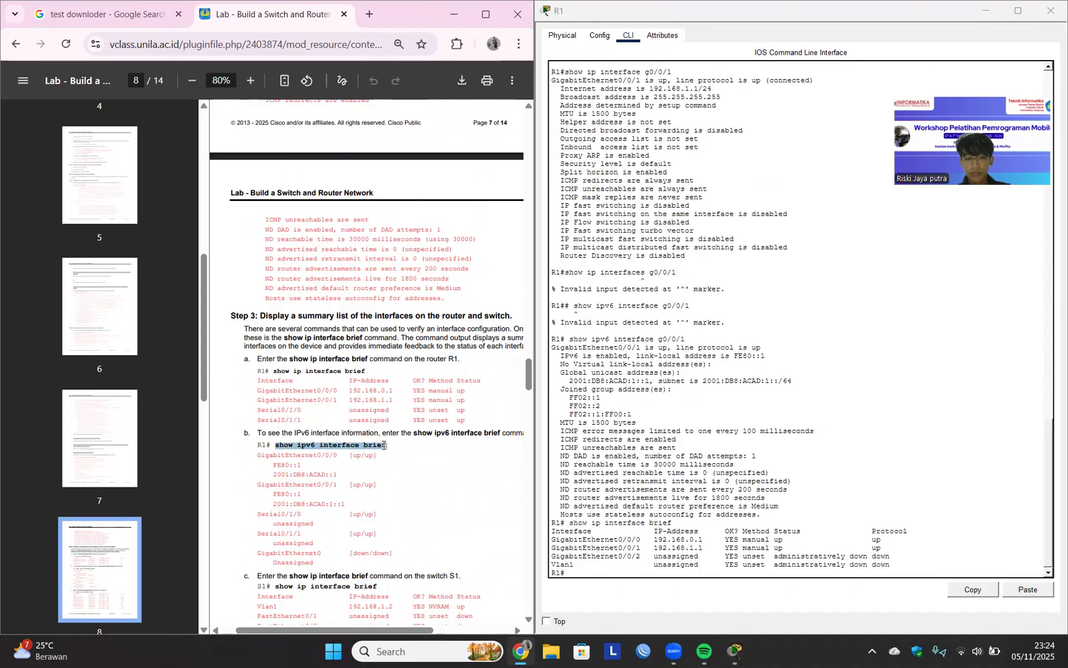
left_click(384, 445)
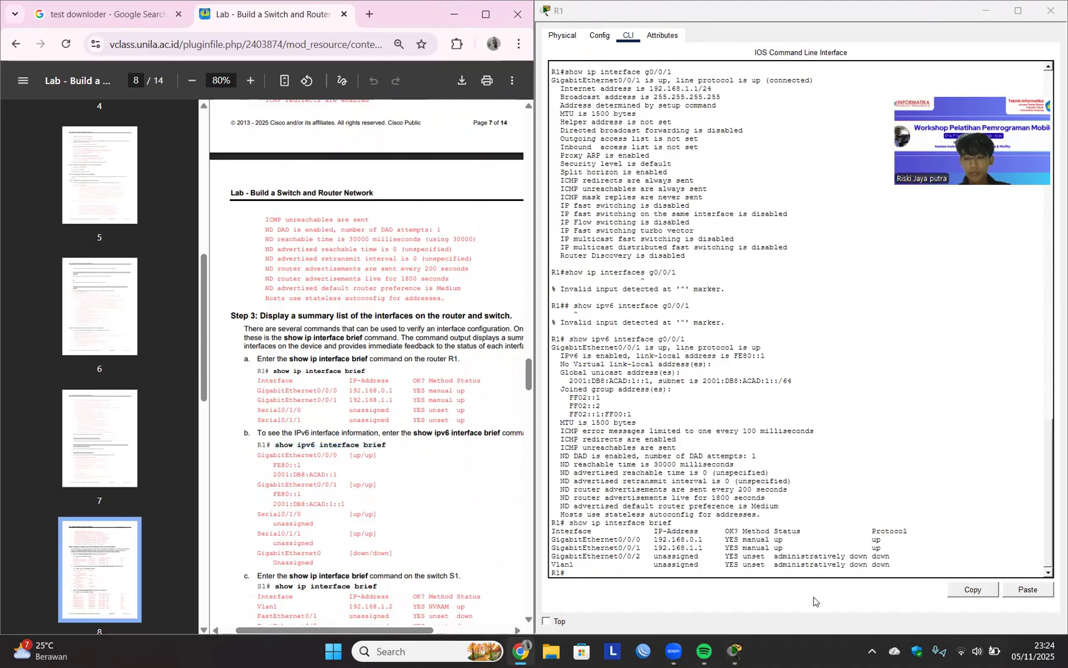
left_click(1028, 589)
key("Return")
Copy the show ip interface brief command from the lab's S1 item and run it in R1's CLI.
scroll(453, 500, "down", 5)
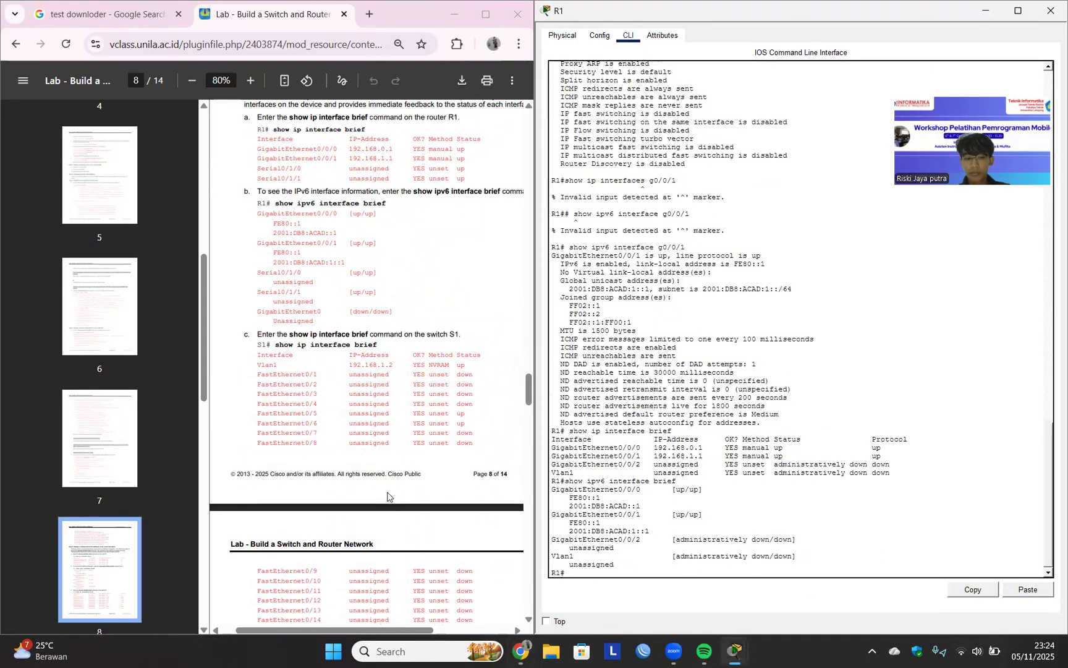
left_click_drag(277, 291, 383, 291)
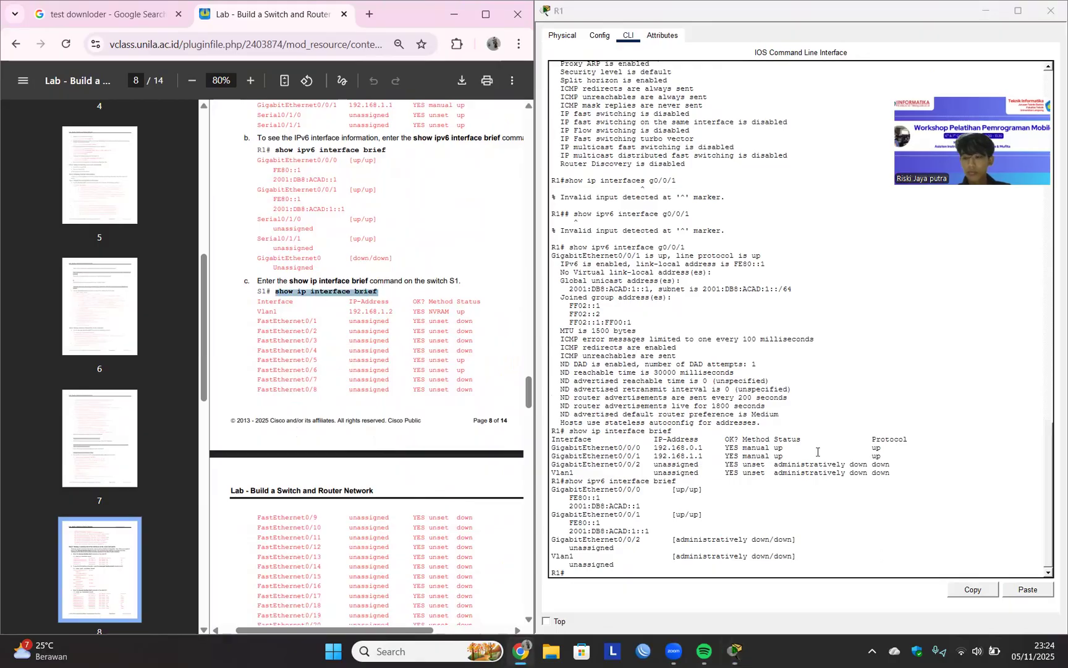
left_click(1041, 587)
key("Return")
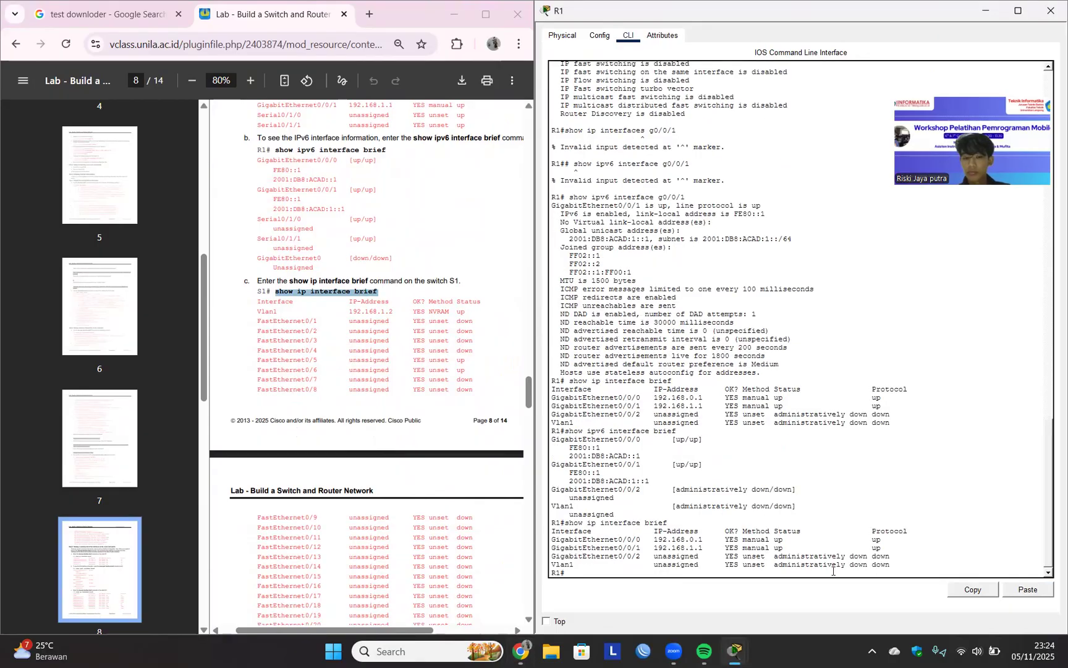
Read the lab's reflection questions and no shutdown answer, skim the interface table and device configs, and return to the document's first page.
scroll(406, 495, "down", 5)
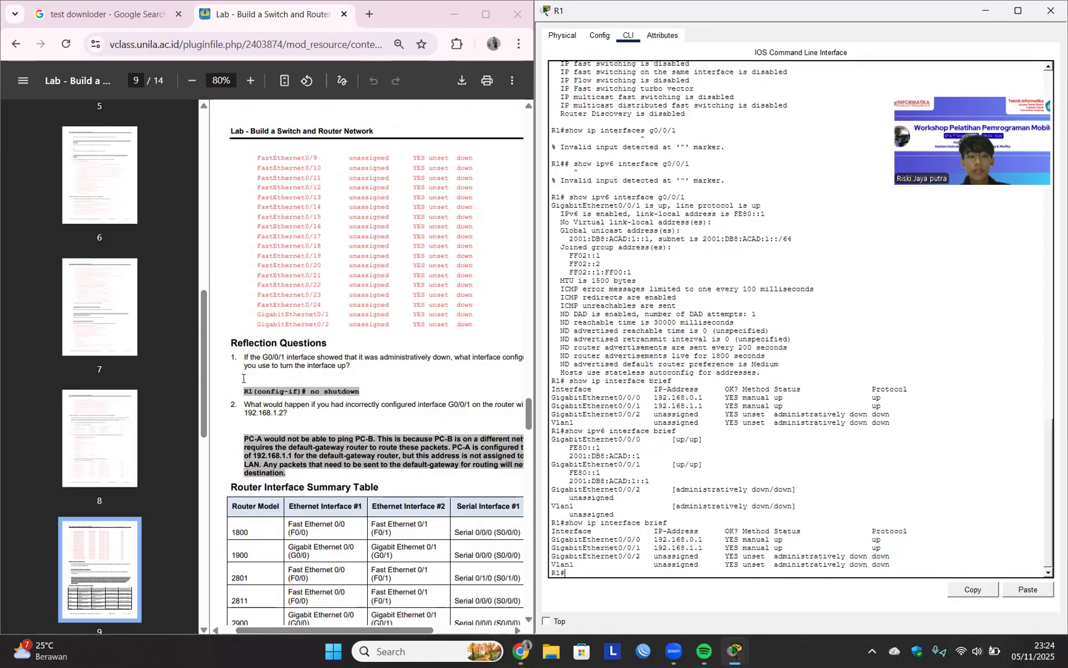
left_click(304, 389)
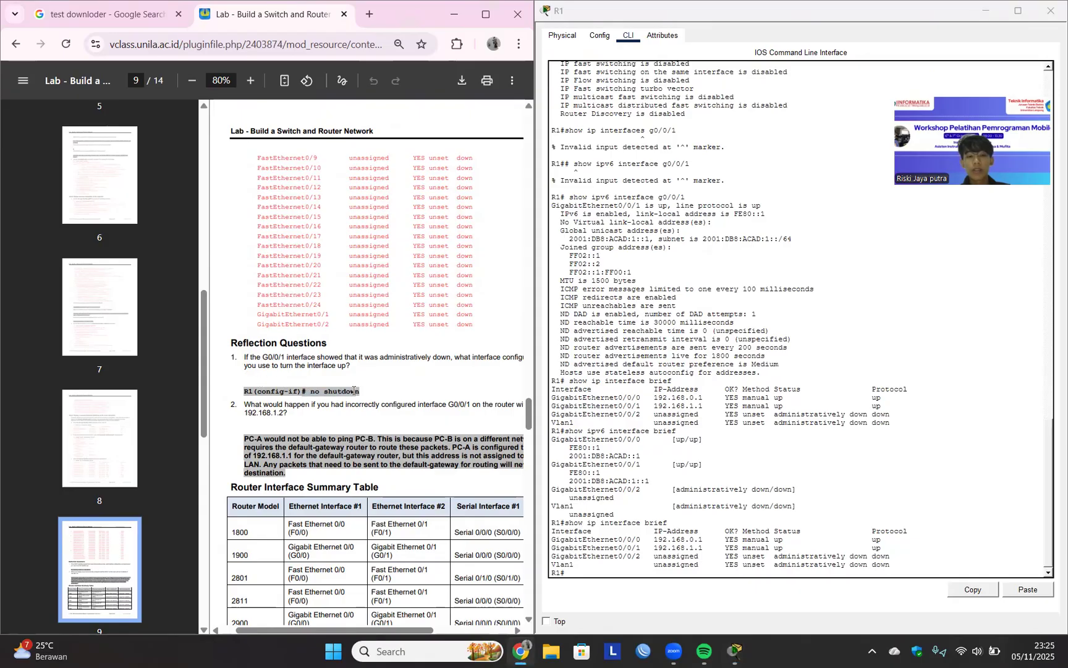
scroll(323, 400, "down", 5)
scroll(324, 399, "up", 6)
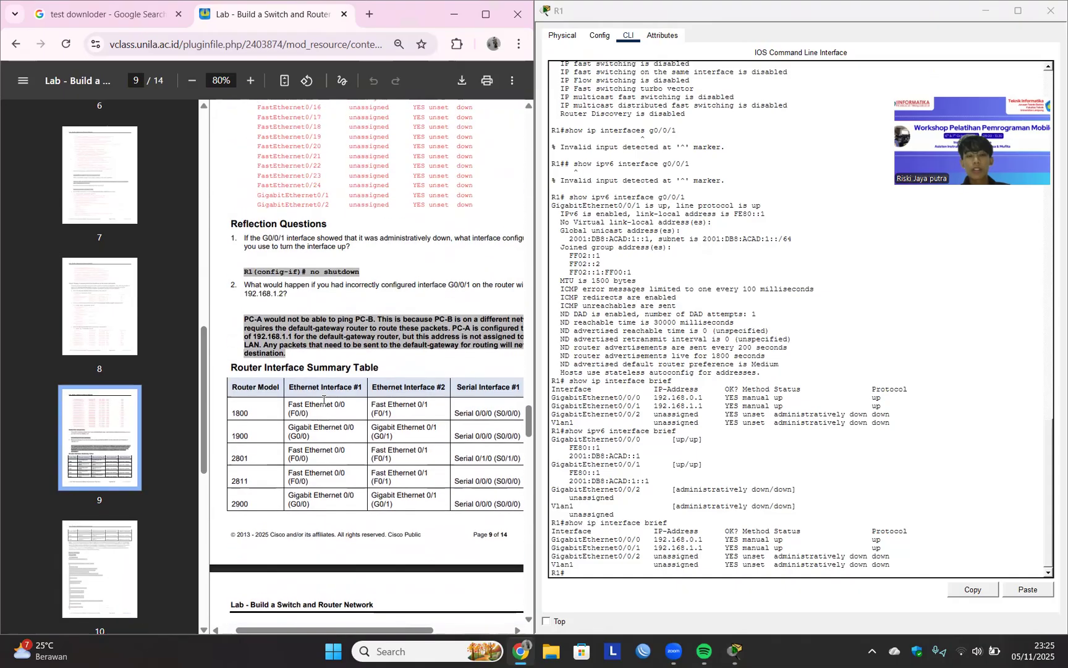
left_click_drag(310, 355, 362, 355)
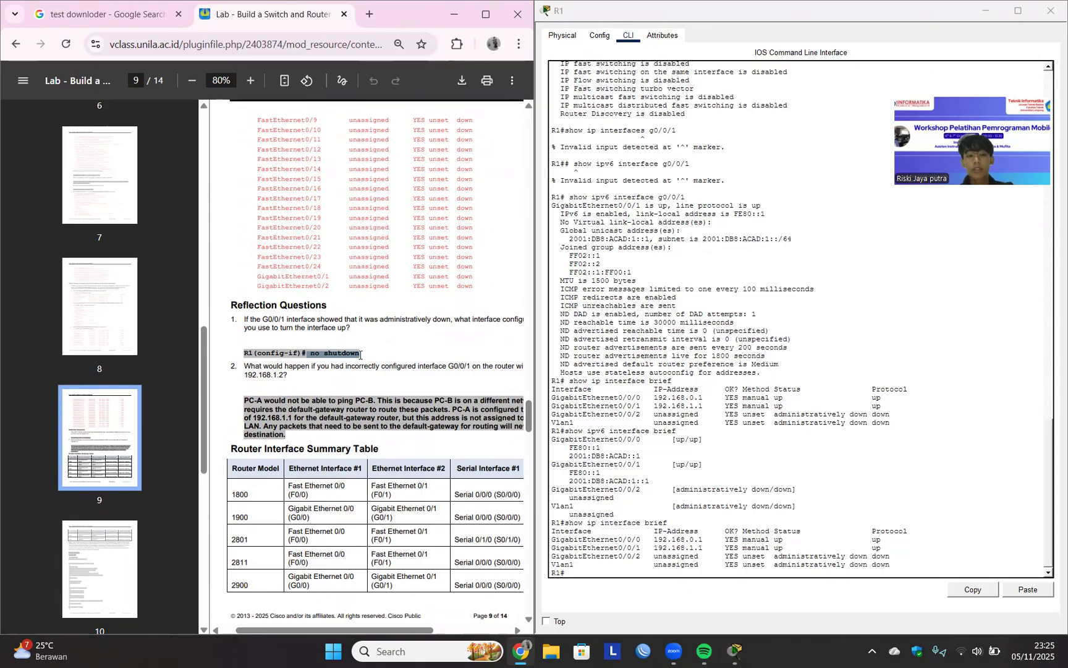
scroll(361, 355, "down", 4)
scroll(361, 355, "down", 20)
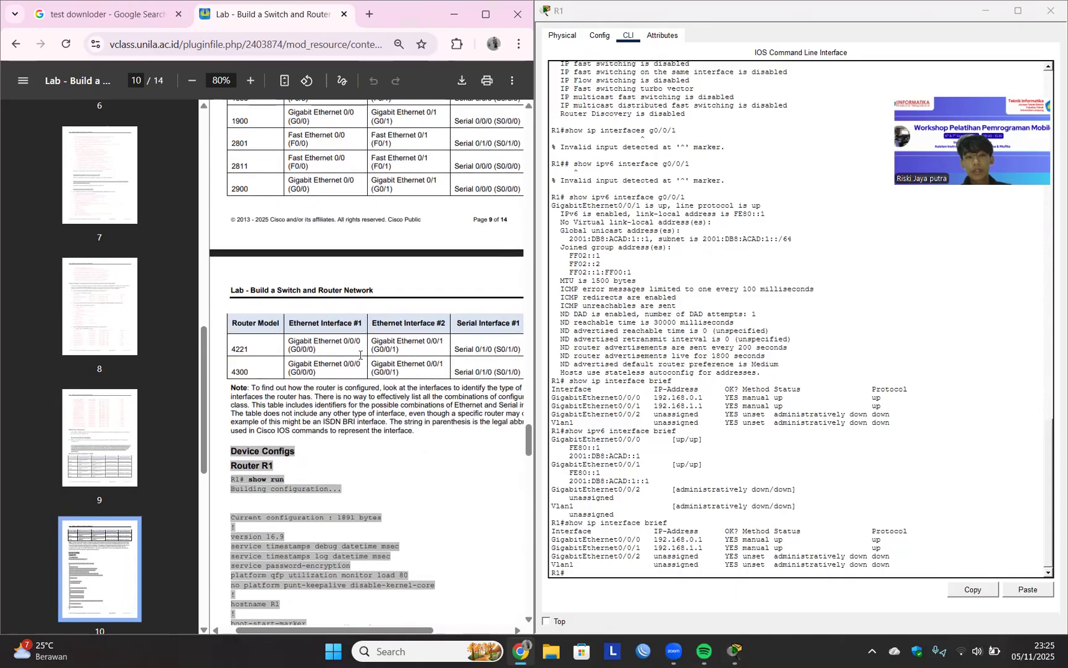
scroll(361, 355, "down", 15)
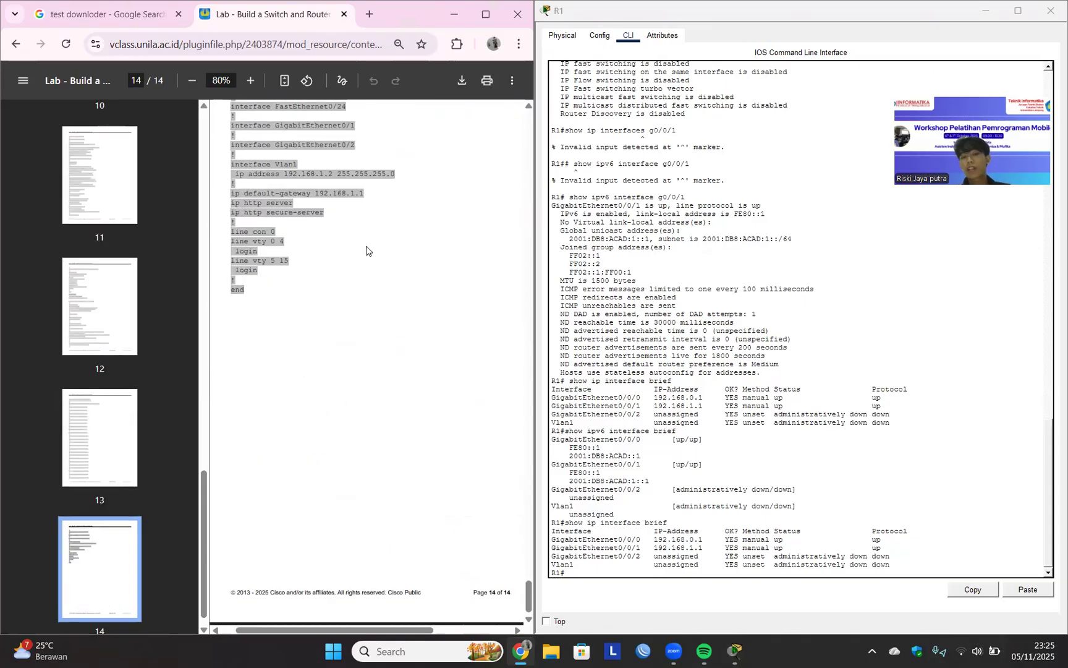
left_click_drag(528, 594, 539, 129)
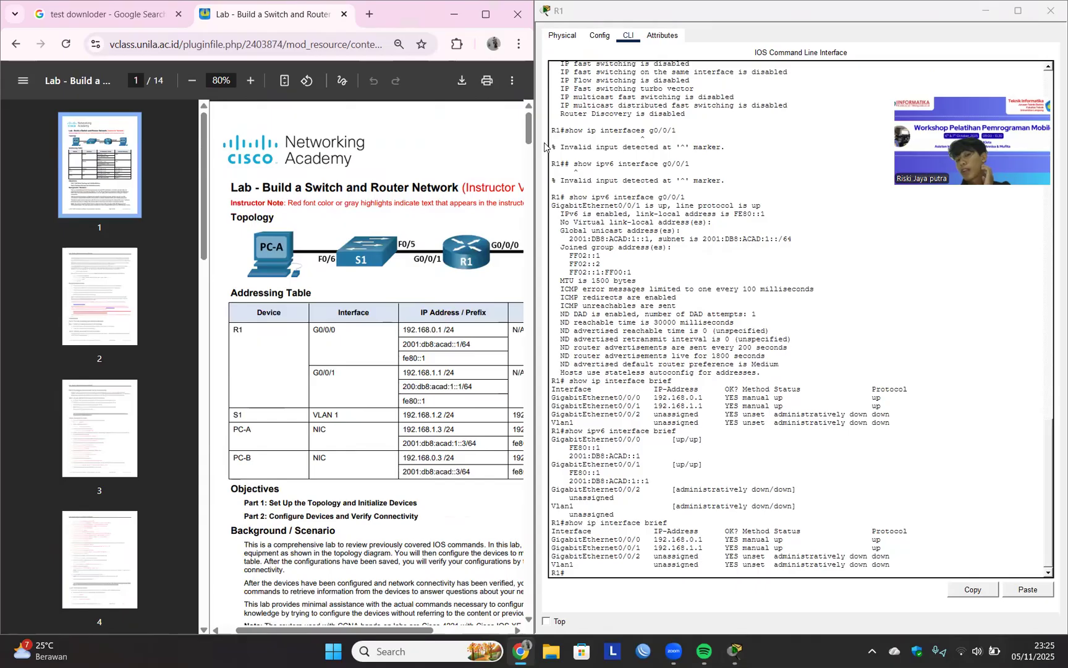